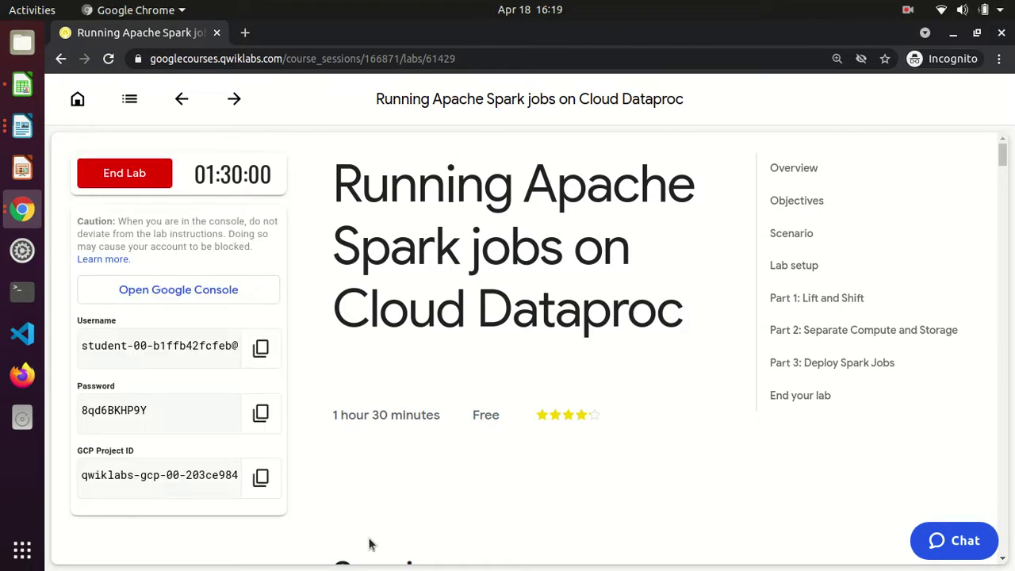
- Open the Google Console from the lab page and submit the copied lab username on the sign-in page
{"action": "left_click", "coordinate": [262, 349]}
{"action": "left_click", "coordinate": [241, 295]}
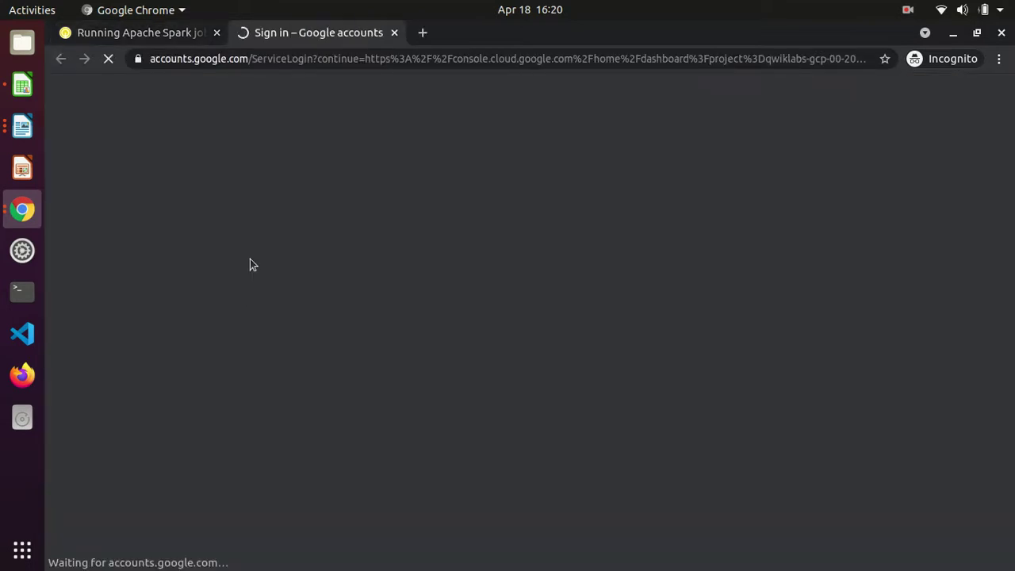
{"action": "key", "text": "ctrl+v"}
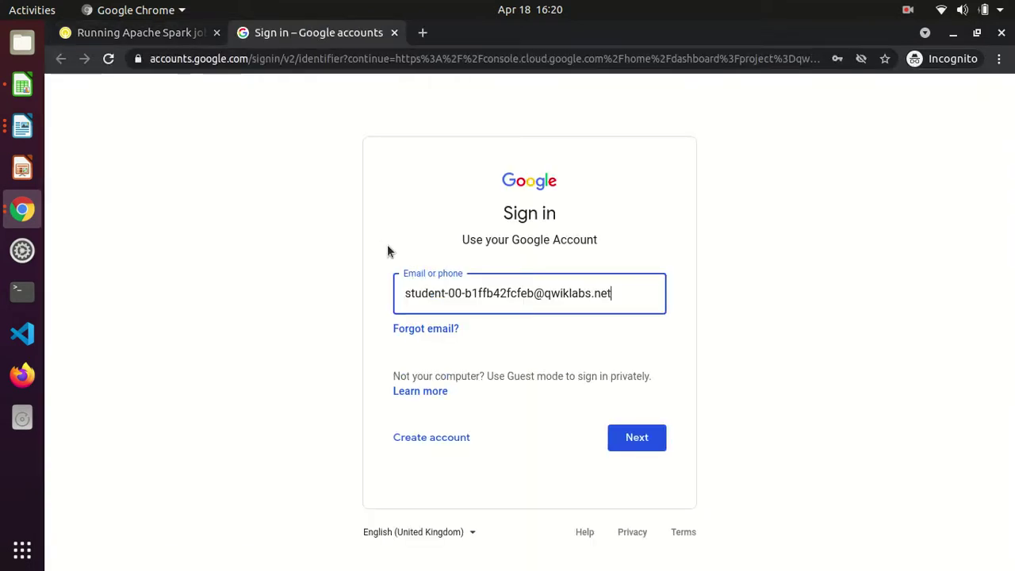
{"action": "key", "text": "Return"}
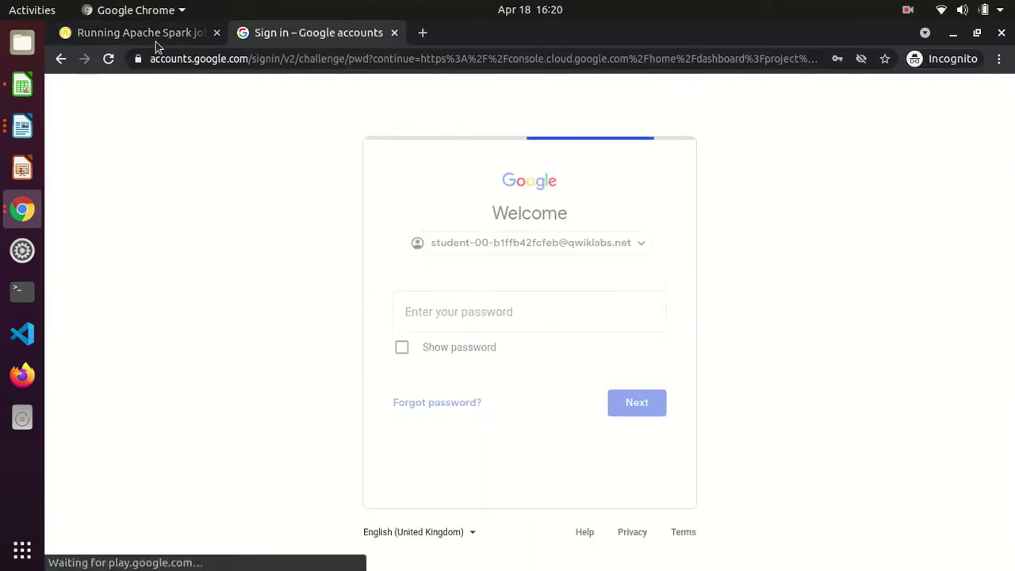
- Copy the lab account password from the lab page and submit it in the Google sign-in password field
{"action": "left_click", "coordinate": [135, 32]}
{"action": "left_click", "coordinate": [260, 412]}
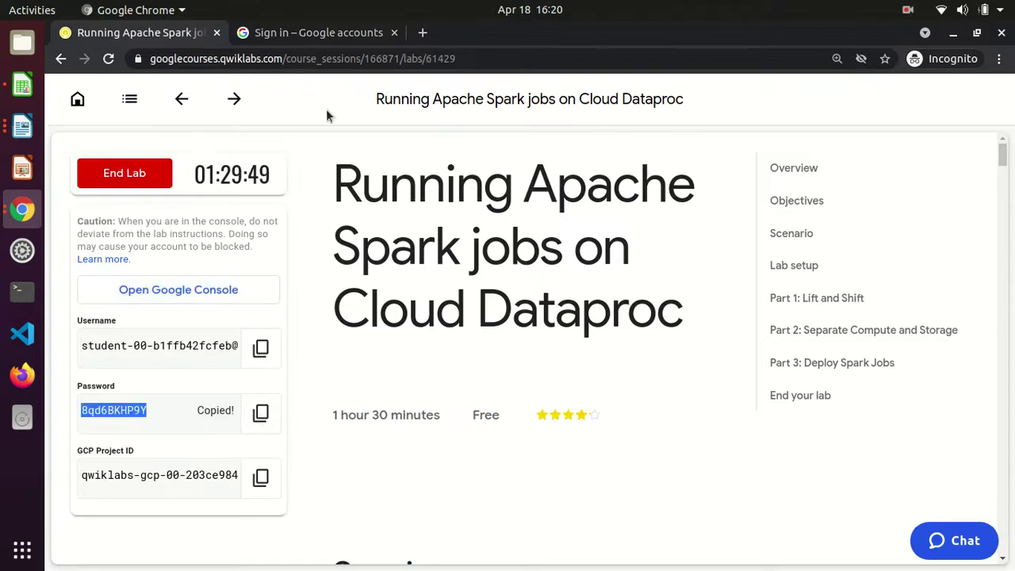
{"action": "left_click", "coordinate": [320, 35]}
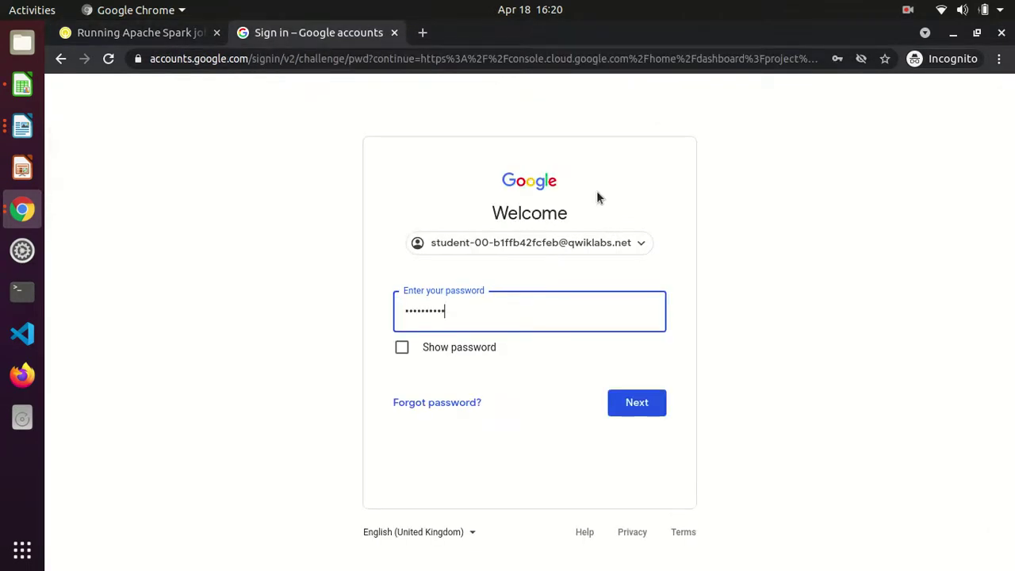
{"action": "key", "text": "Return"}
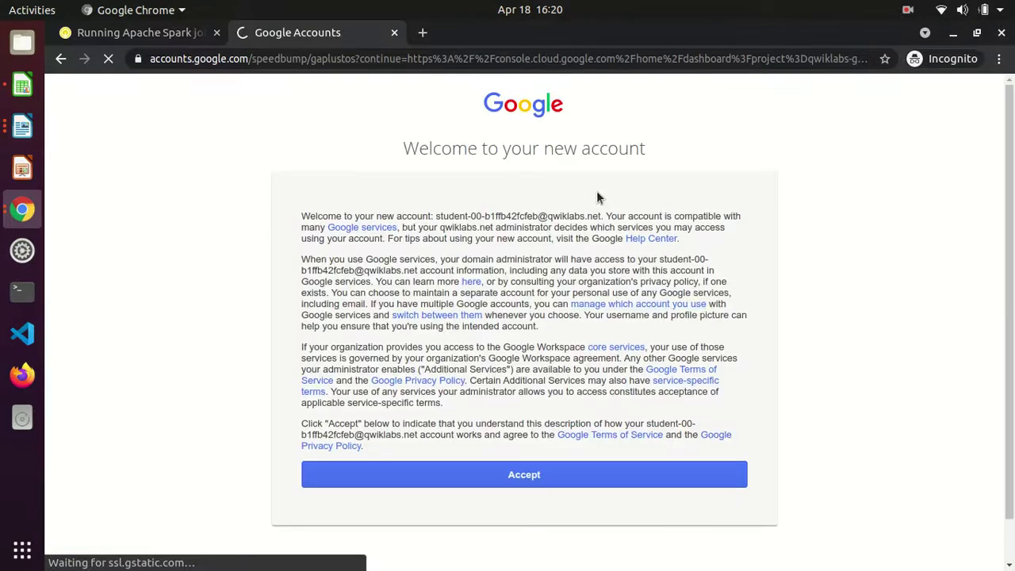
- Accept the new account's terms, confirm its recovery options, and agree to the Google Cloud Platform Terms of Service
{"action": "left_click", "coordinate": [537, 476]}
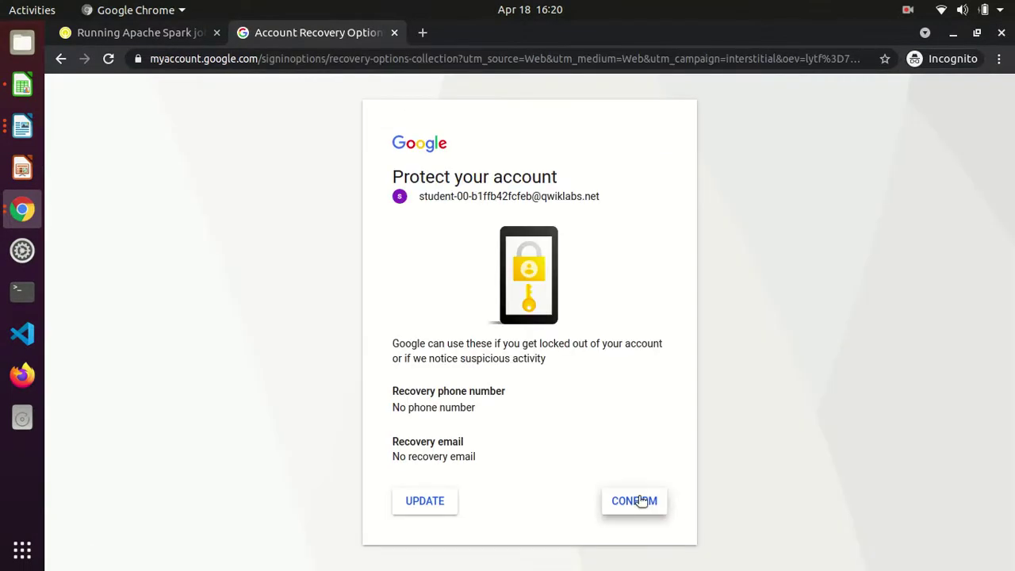
{"action": "left_click", "coordinate": [640, 502]}
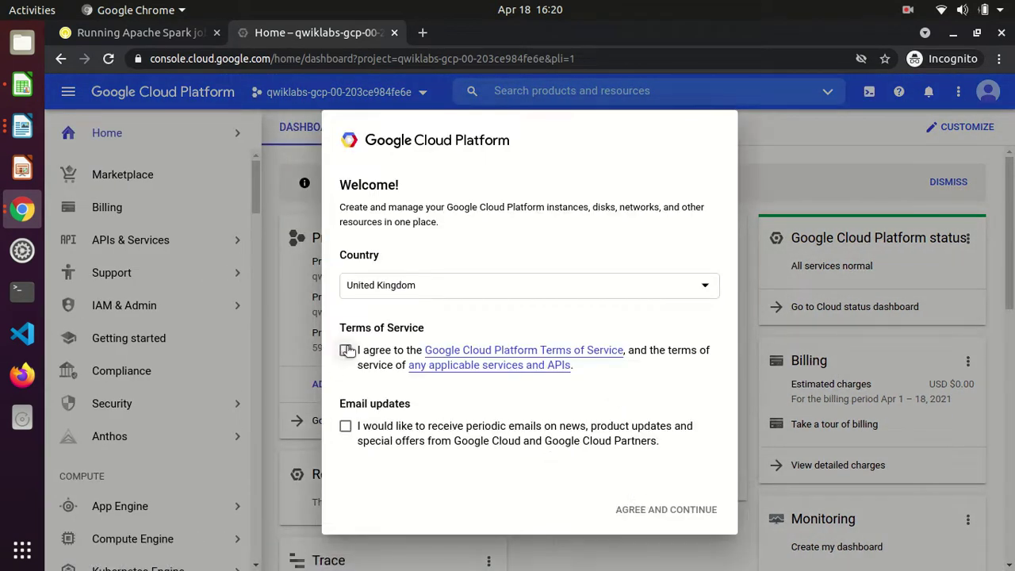
{"action": "left_click", "coordinate": [345, 351]}
{"action": "left_click", "coordinate": [669, 516]}
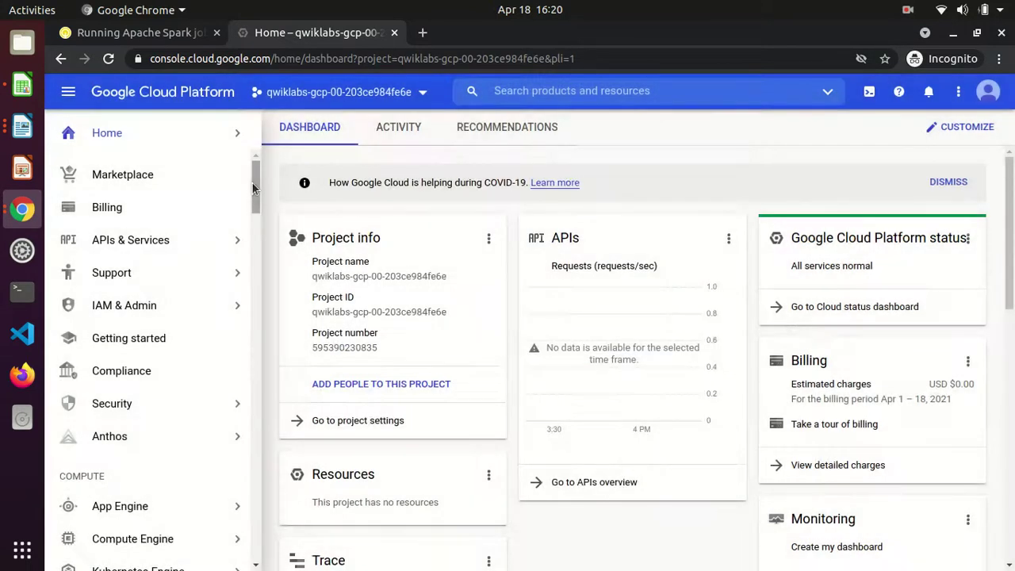
- Pin Cloud Storage and Dataproc to the top of the console's product navigation
{"action": "left_click_drag", "start_coordinate": [256, 188], "coordinate": [255, 256]}
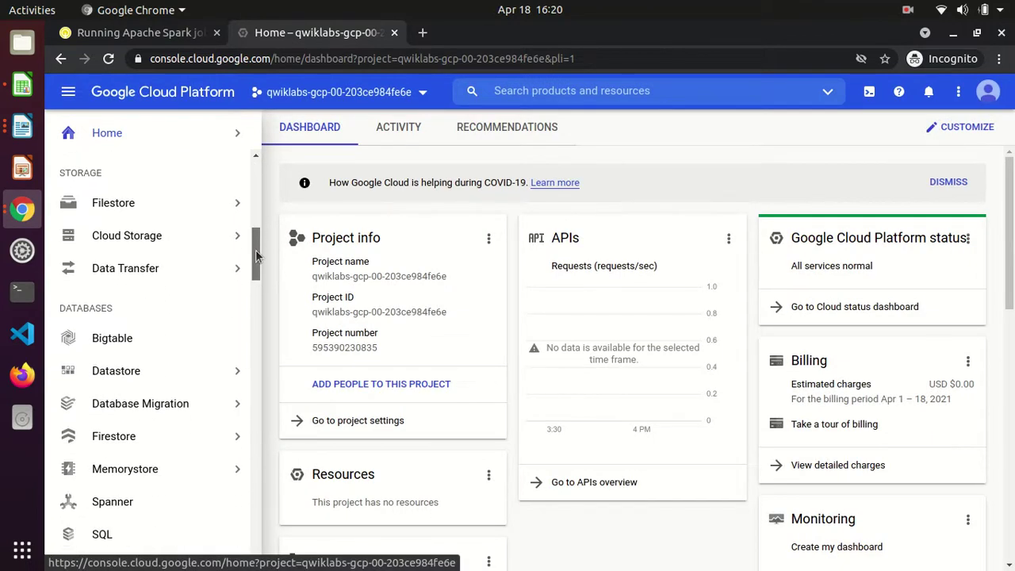
{"action": "left_click", "coordinate": [211, 235]}
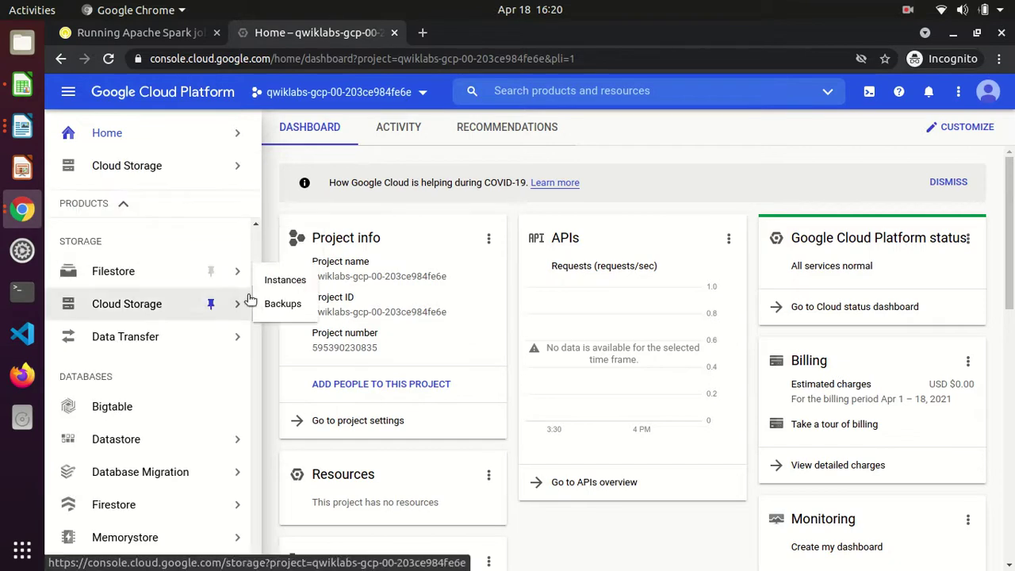
{"action": "left_click_drag", "start_coordinate": [256, 340], "coordinate": [249, 446]}
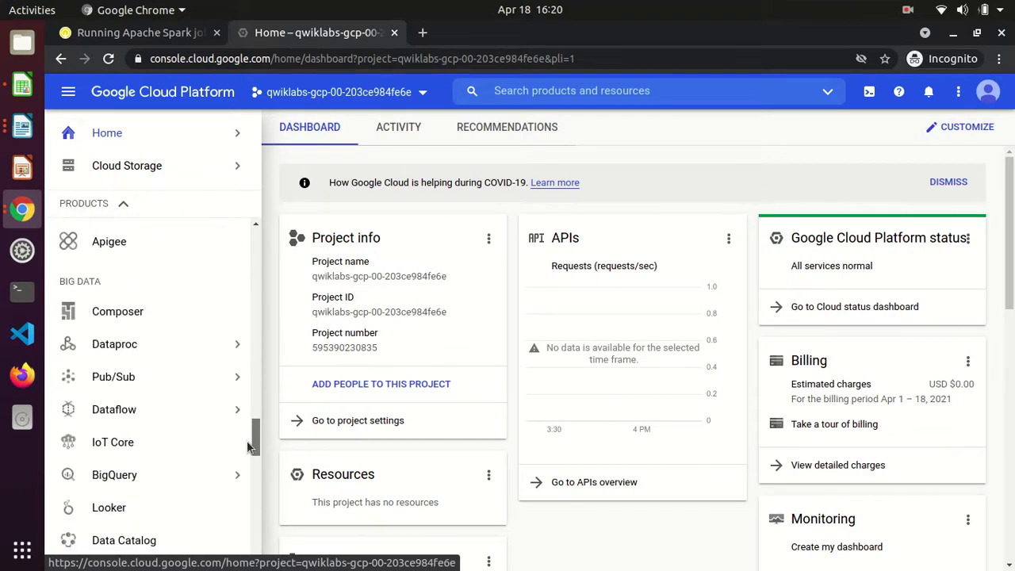
{"action": "left_click", "coordinate": [211, 346]}
{"action": "mouse_move", "coordinate": [248, 529]}
{"action": "scroll", "coordinate": [253, 555], "scroll_direction": "down", "scroll_amount": 5}
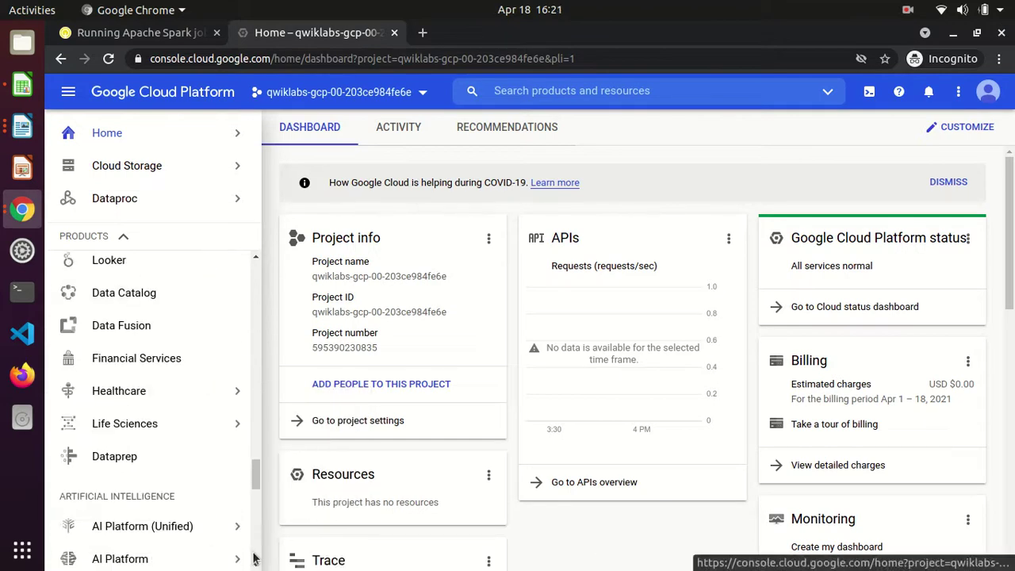
{"action": "left_click_drag", "start_coordinate": [254, 471], "coordinate": [243, 190]}
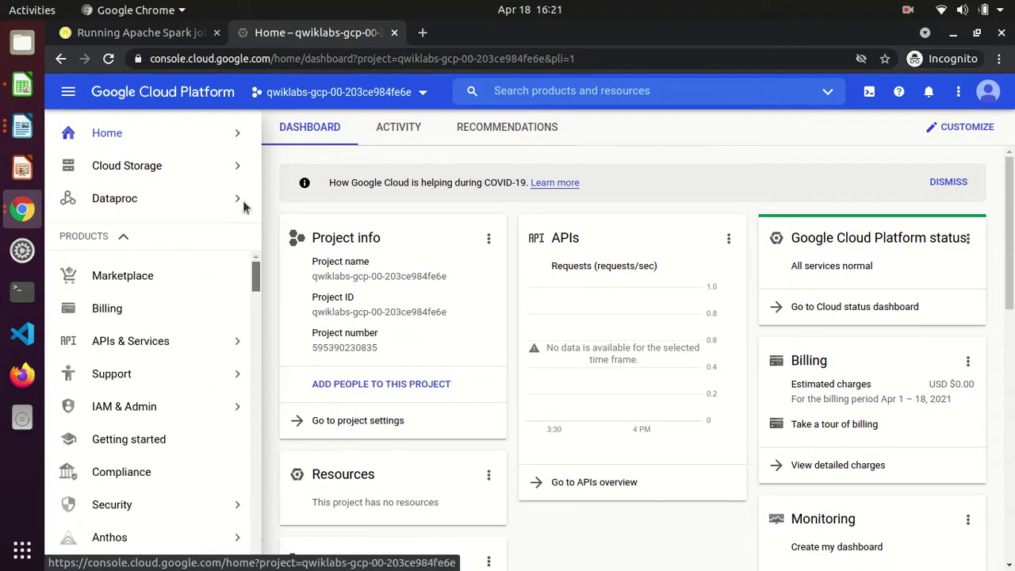
- Return to the lab instructions and read the Overview of the three Spark migration stages
{"action": "left_click", "coordinate": [127, 33]}
{"action": "left_click_drag", "start_coordinate": [341, 182], "coordinate": [650, 324]}
{"action": "left_click", "coordinate": [650, 323]}
{"action": "scroll", "coordinate": [649, 323], "scroll_direction": "down", "scroll_amount": 5}
{"action": "scroll", "coordinate": [649, 325], "scroll_direction": "down", "scroll_amount": 2}
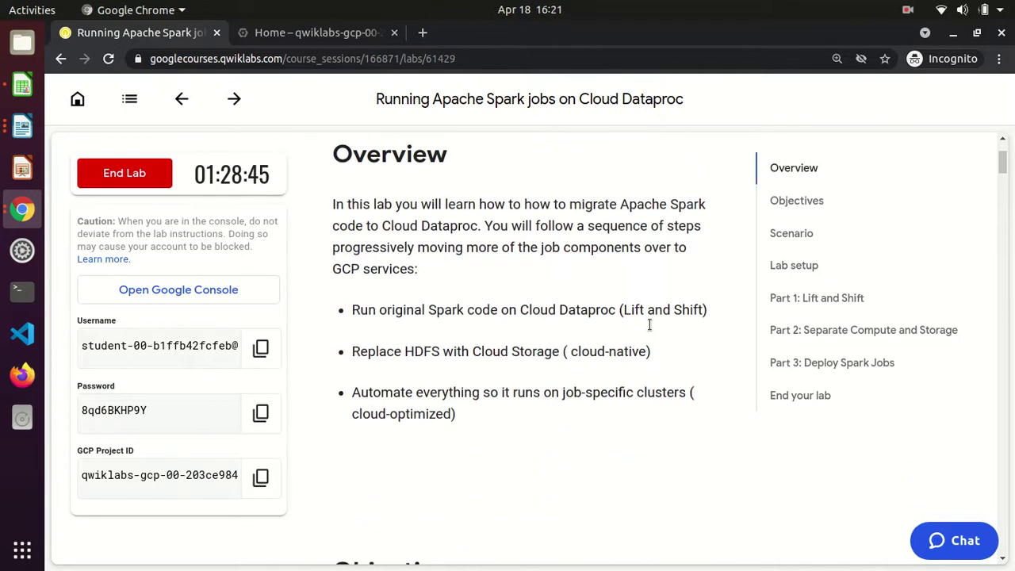
{"action": "left_click_drag", "start_coordinate": [351, 309], "coordinate": [620, 311]}
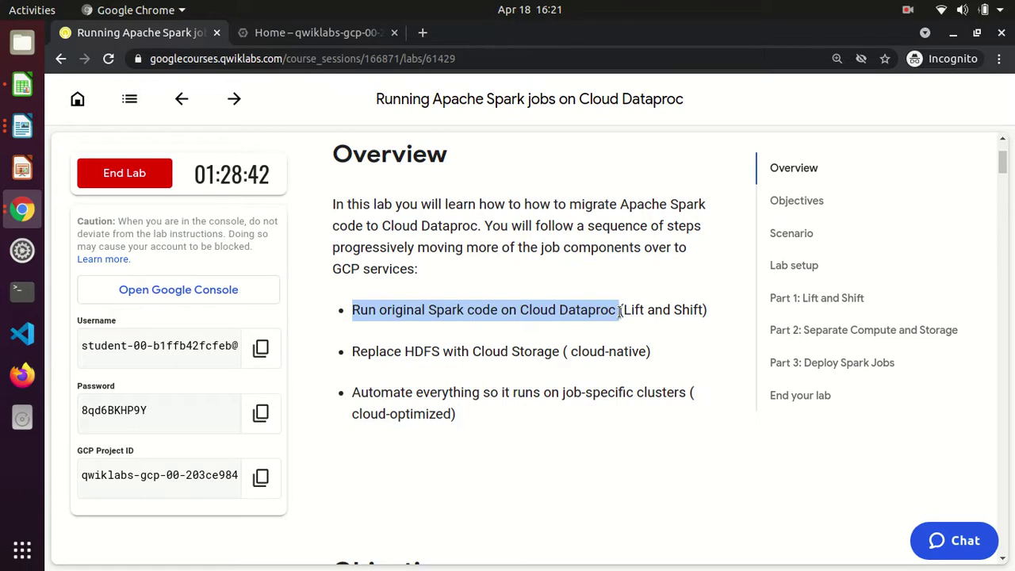
{"action": "left_click_drag", "start_coordinate": [358, 351], "coordinate": [551, 351]}
{"action": "left_click", "coordinate": [548, 352]}
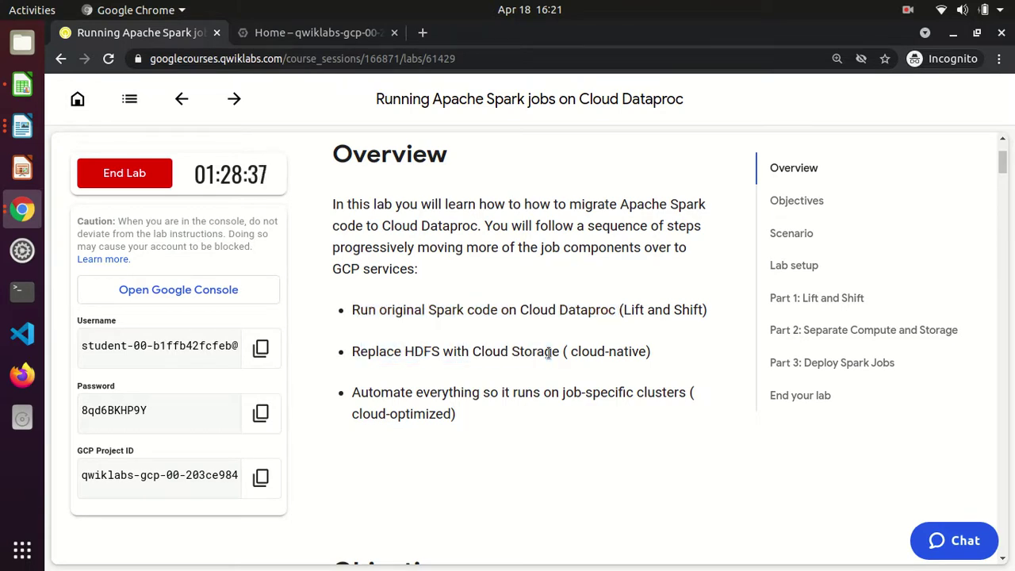
{"action": "scroll", "coordinate": [548, 352], "scroll_direction": "down", "scroll_amount": 5}
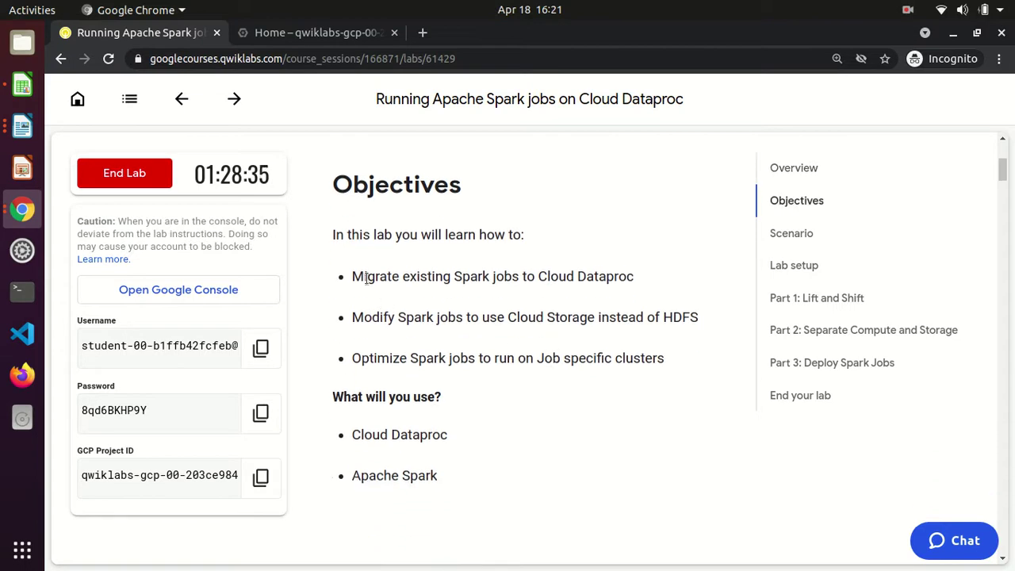
- Read the lab's Objectives on migrating, modifying and optimizing Spark jobs, and the list of technologies used
{"action": "left_click_drag", "start_coordinate": [331, 240], "coordinate": [559, 248]}
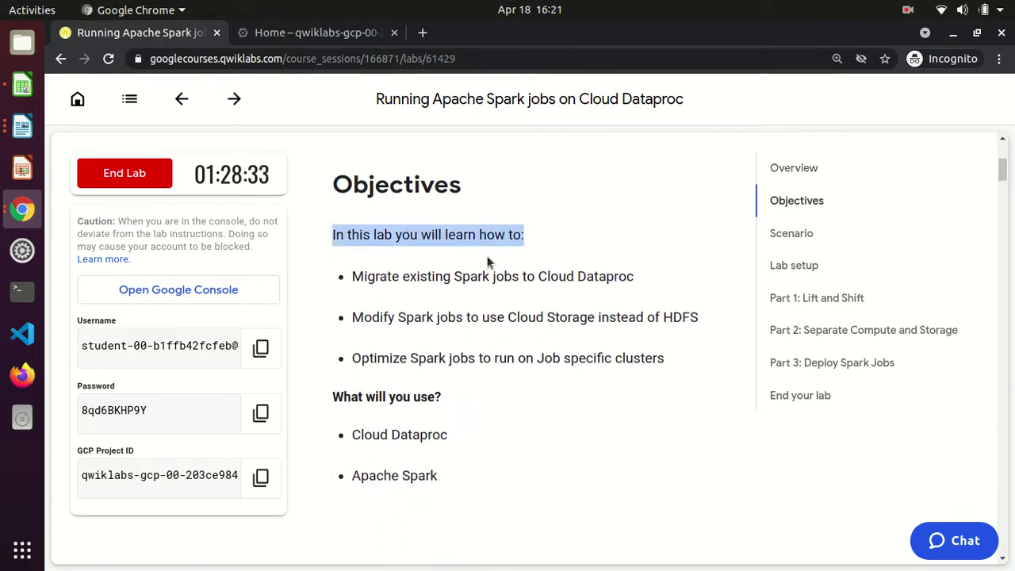
{"action": "left_click_drag", "start_coordinate": [351, 279], "coordinate": [642, 290]}
{"action": "left_click_drag", "start_coordinate": [362, 317], "coordinate": [451, 318]}
{"action": "left_click_drag", "start_coordinate": [516, 317], "coordinate": [695, 328]}
{"action": "left_click", "coordinate": [440, 357]}
{"action": "left_click_drag", "start_coordinate": [354, 359], "coordinate": [665, 362]}
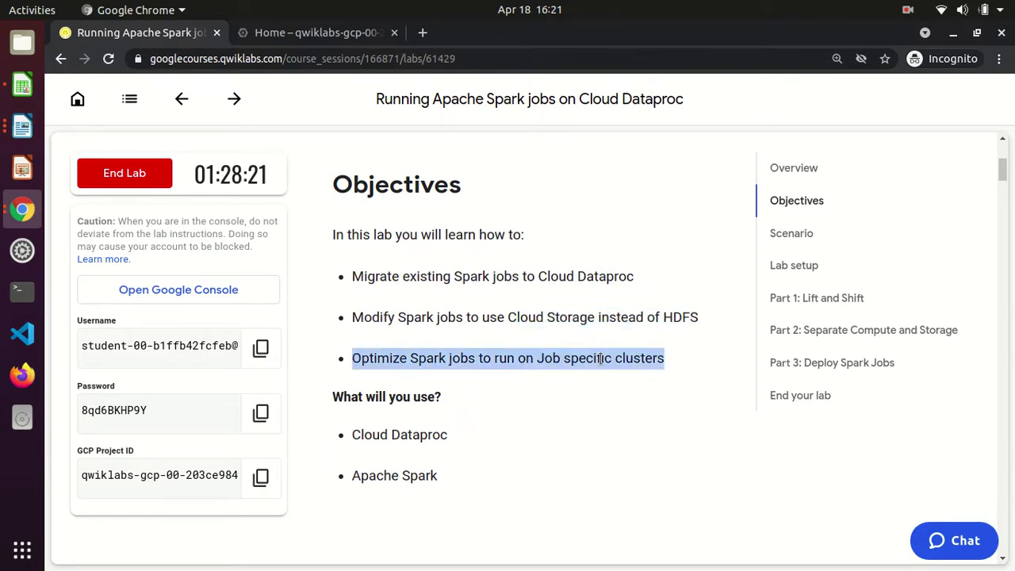
{"action": "left_click", "coordinate": [561, 358]}
{"action": "left_click_drag", "start_coordinate": [537, 358], "coordinate": [664, 360]}
{"action": "left_click", "coordinate": [571, 401]}
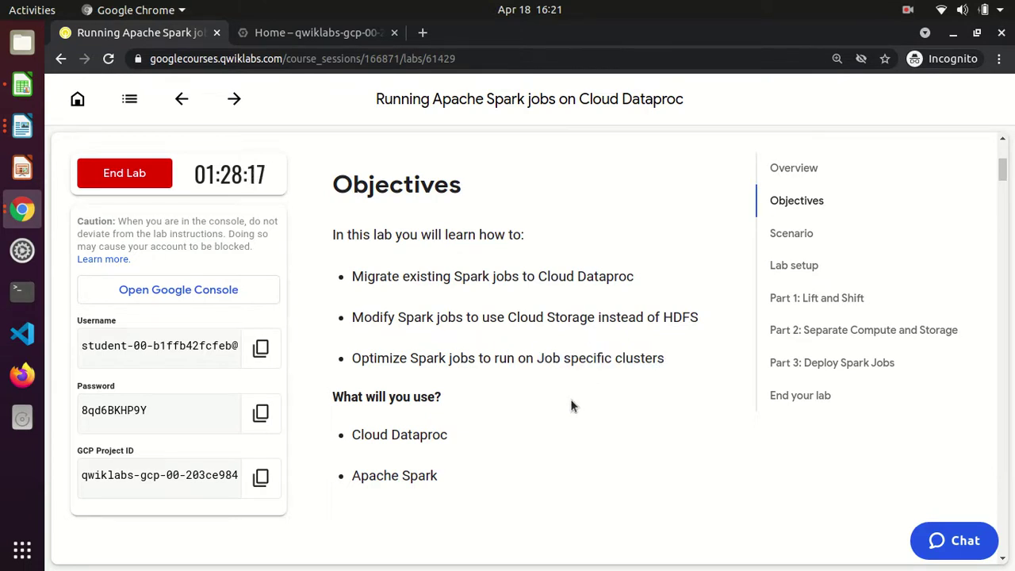
{"action": "mouse_move", "coordinate": [445, 467]}
{"action": "left_mouse_down"}
{"action": "mouse_move", "coordinate": [307, 365]}
{"action": "mouse_move", "coordinate": [456, 458]}
{"action": "mouse_move", "coordinate": [453, 483]}
{"action": "left_mouse_up"}
{"action": "left_click", "coordinate": [307, 364]}
- Review the Scenario and Part 1: Lift and Shift, up to the cluster name in the Dataproc cluster configuration instructions
{"action": "scroll", "coordinate": [450, 484], "scroll_direction": "down", "scroll_amount": 5}
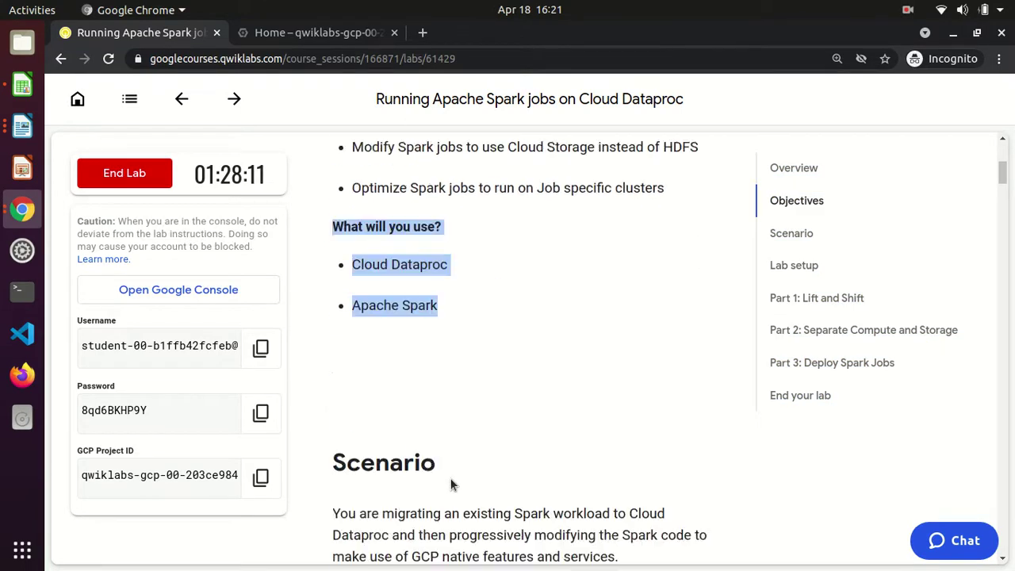
{"action": "scroll", "coordinate": [450, 484], "scroll_direction": "down", "scroll_amount": 1}
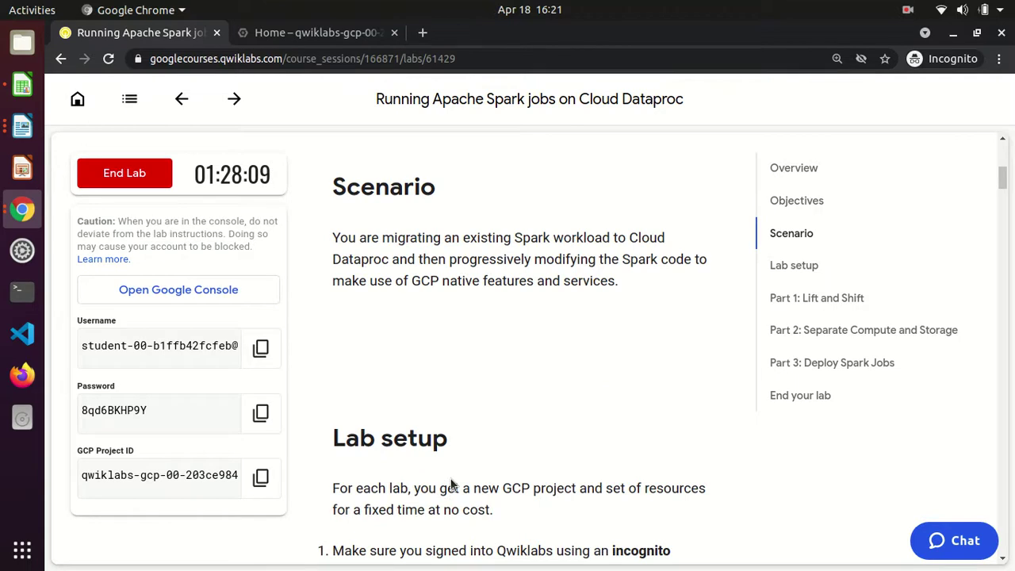
{"action": "scroll", "coordinate": [450, 484], "scroll_direction": "down", "scroll_amount": 1}
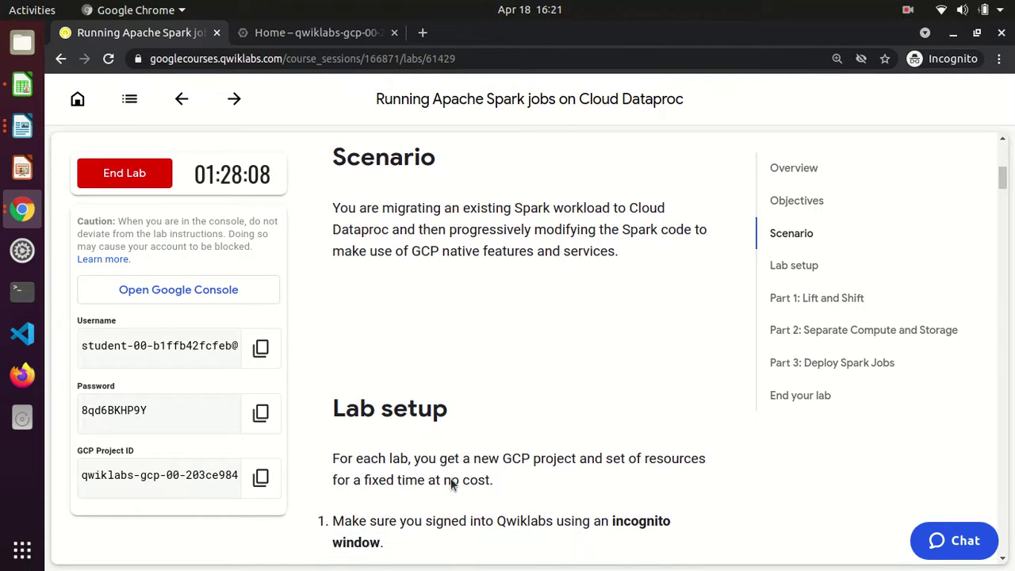
{"action": "left_click", "coordinate": [801, 302]}
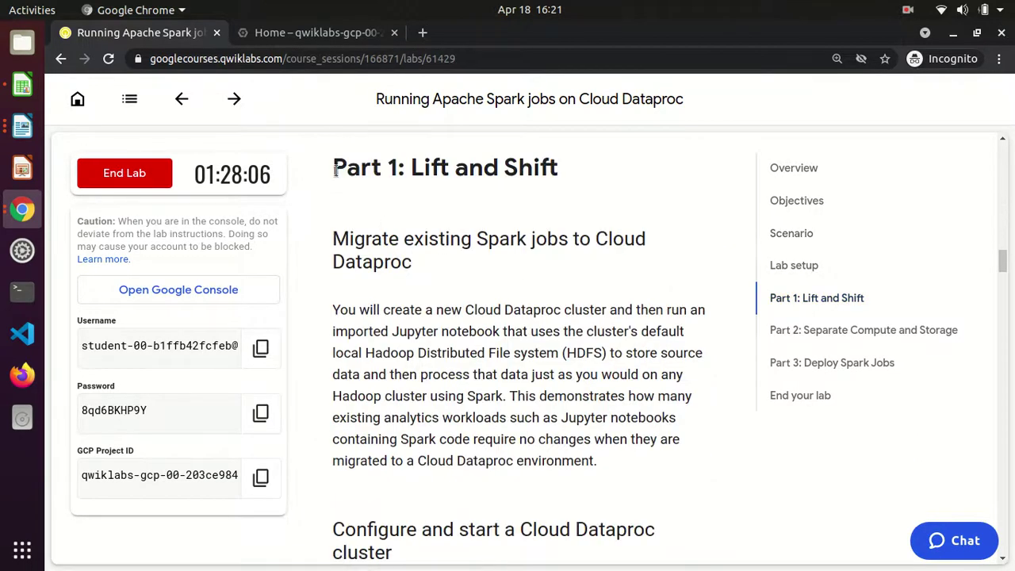
{"action": "left_click_drag", "start_coordinate": [332, 249], "coordinate": [417, 284]}
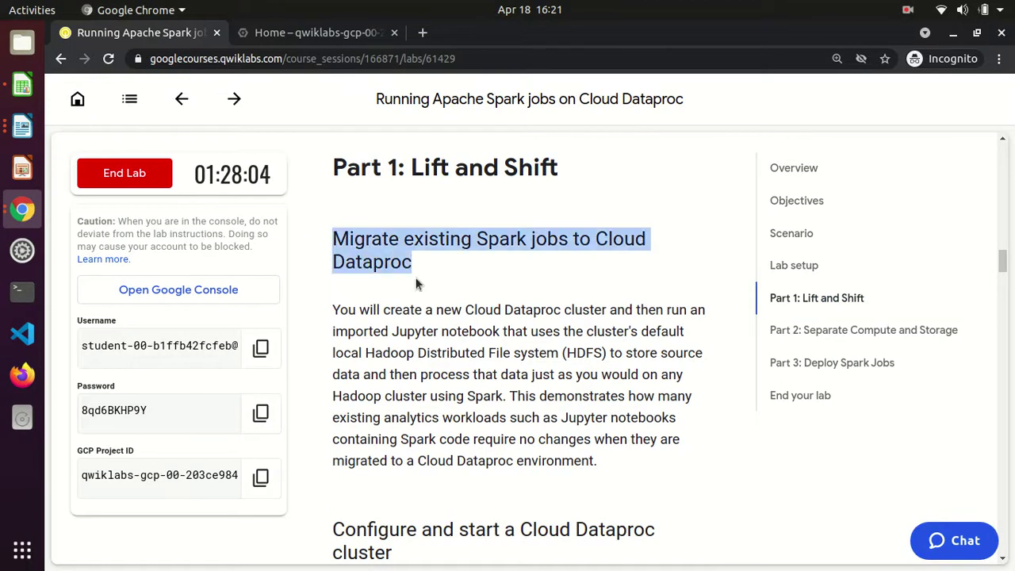
{"action": "left_click", "coordinate": [417, 284]}
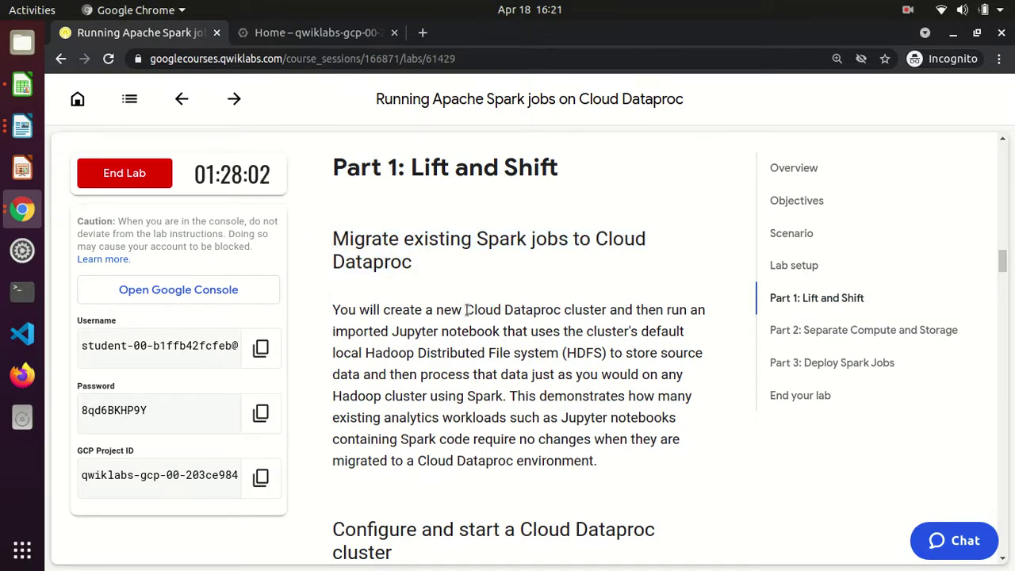
{"action": "scroll", "coordinate": [468, 309], "scroll_direction": "down", "scroll_amount": 5}
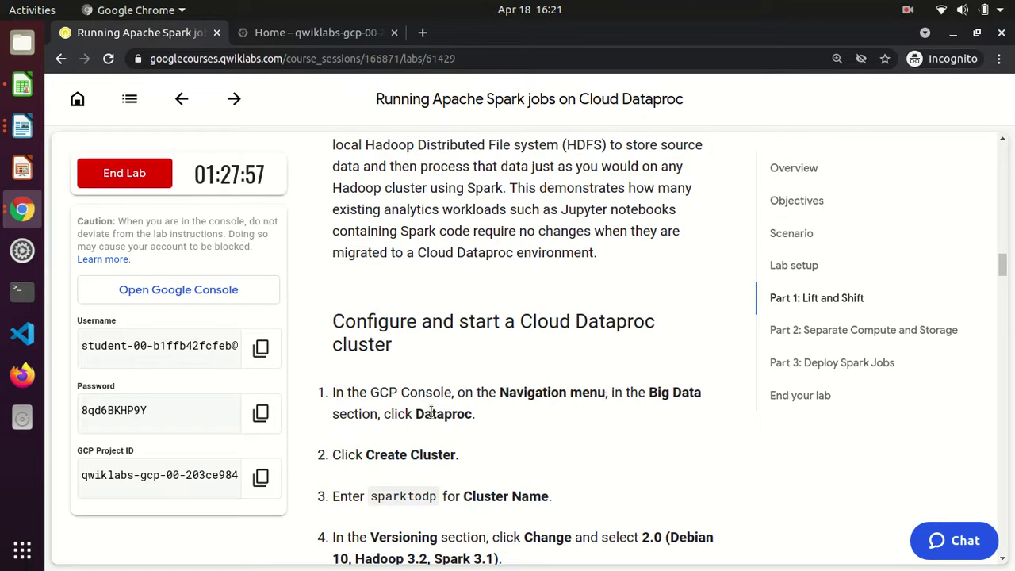
{"action": "double_click", "coordinate": [395, 496]}
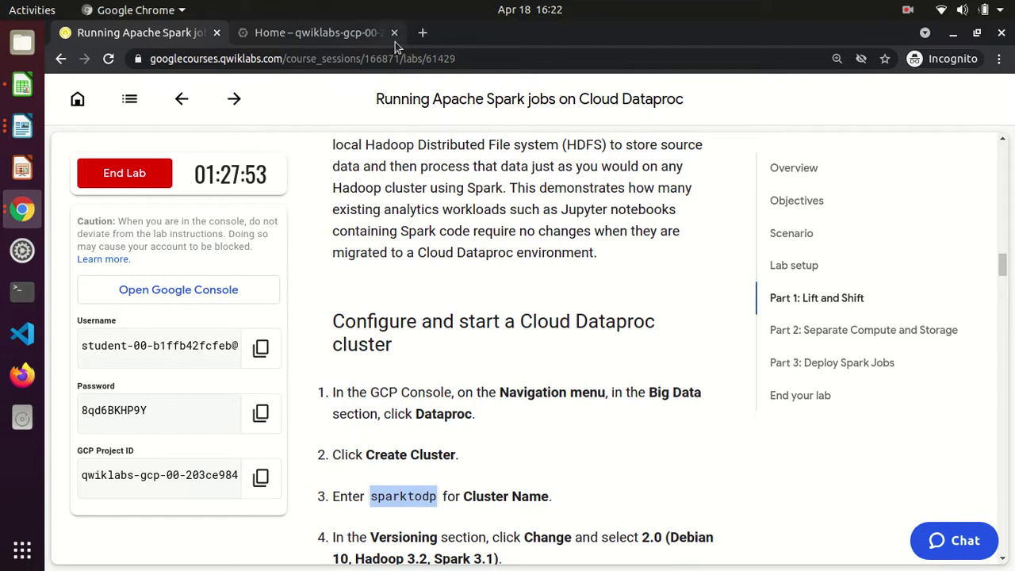
- Open the Dataproc Clusters page in the Google Cloud console and hide its info panel
{"action": "left_click", "coordinate": [337, 33]}
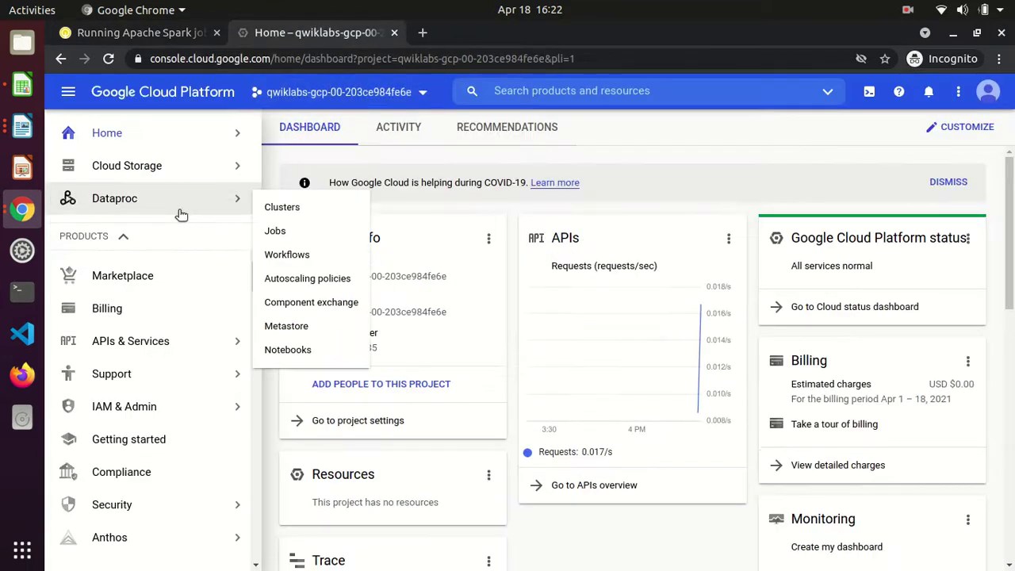
{"action": "left_click", "coordinate": [210, 209]}
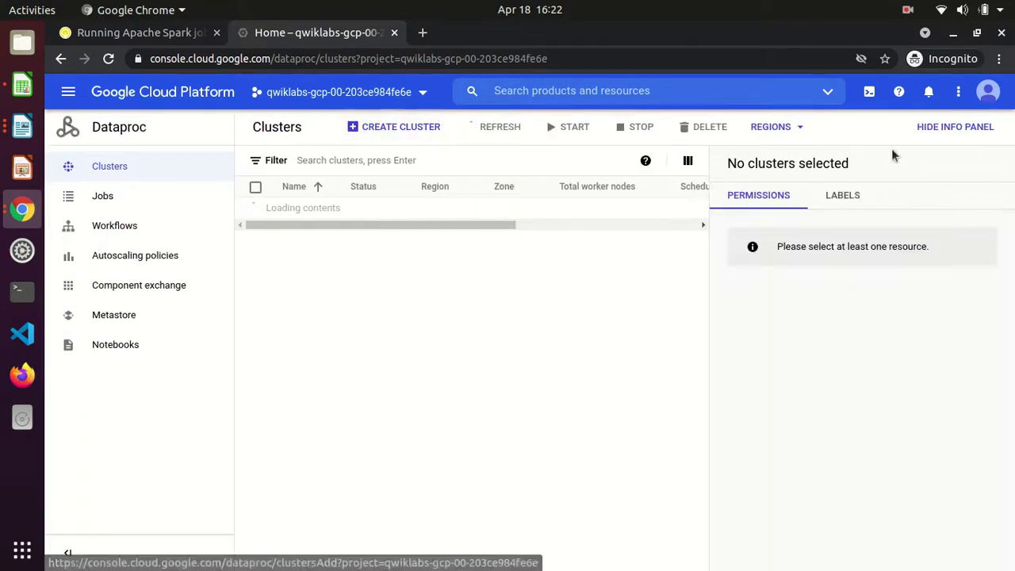
{"action": "left_click", "coordinate": [974, 129]}
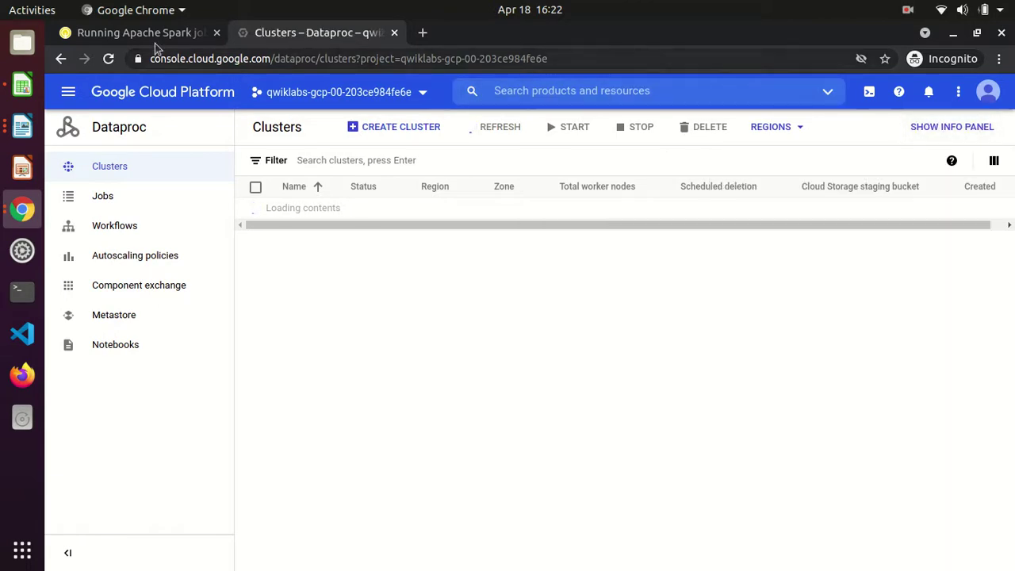
- Select the cluster name sparktodp in the lab instructions, and open the Dataproc cluster creation form in the console
{"action": "left_click", "coordinate": [129, 31]}
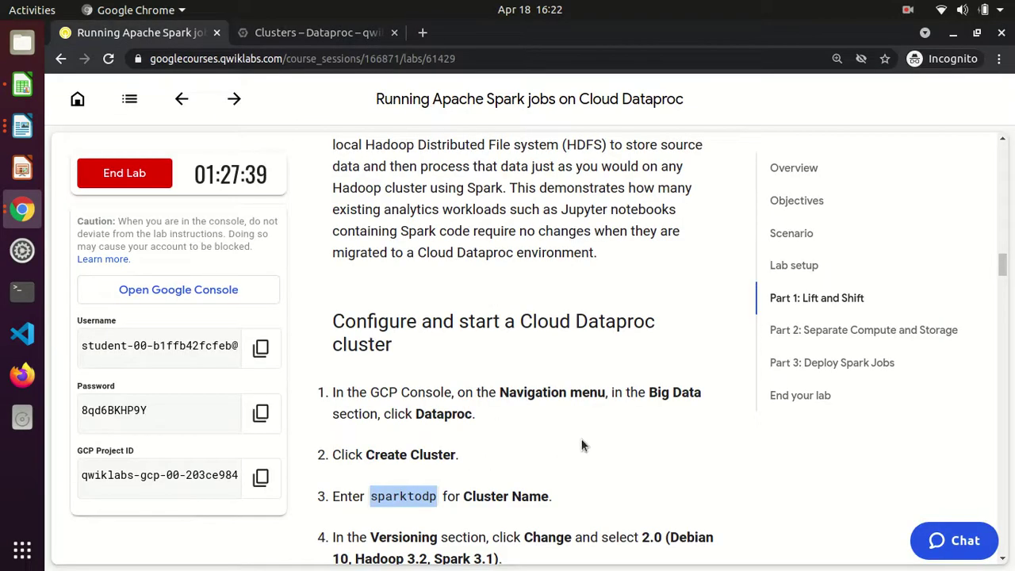
{"action": "left_click_drag", "start_coordinate": [364, 455], "coordinate": [467, 463]}
{"action": "double_click", "coordinate": [398, 495]}
{"action": "left_click", "coordinate": [291, 32]}
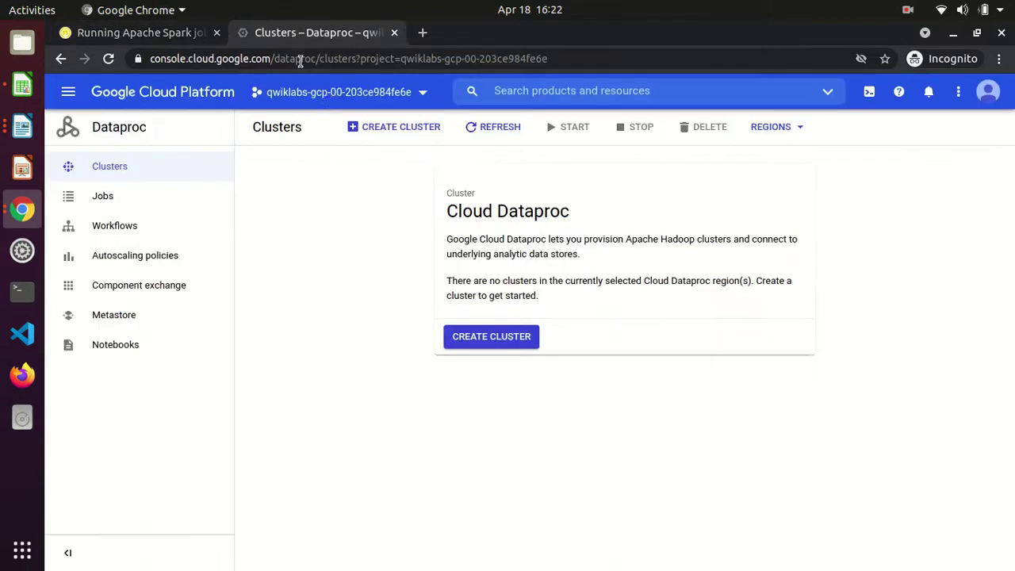
{"action": "left_click", "coordinate": [386, 133]}
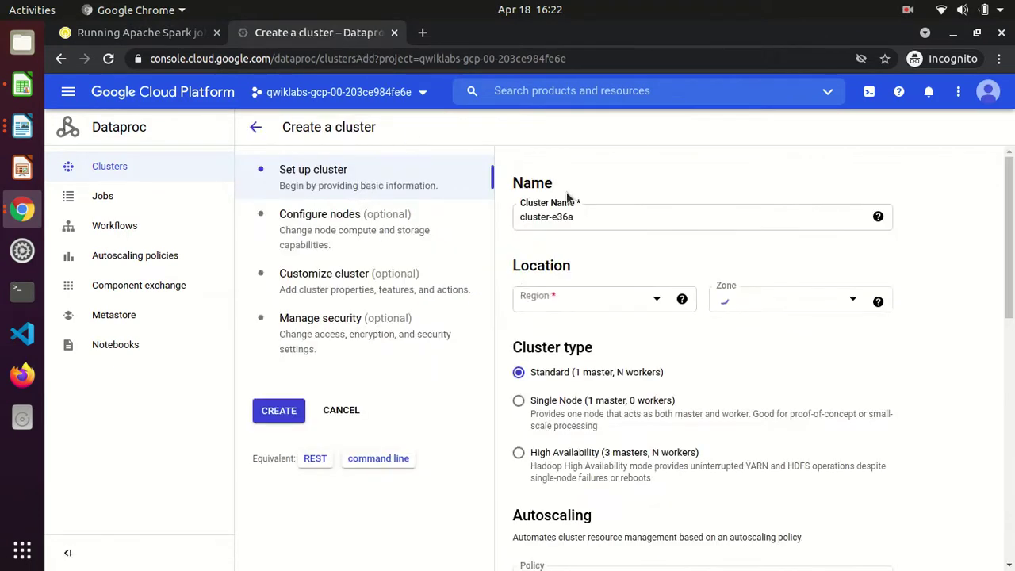
- Name the cluster sparktodp and check the lab's Versioning instruction for the required image
{"action": "triple_click", "coordinate": [594, 216]}
{"action": "type", "text": "sparktodp"}
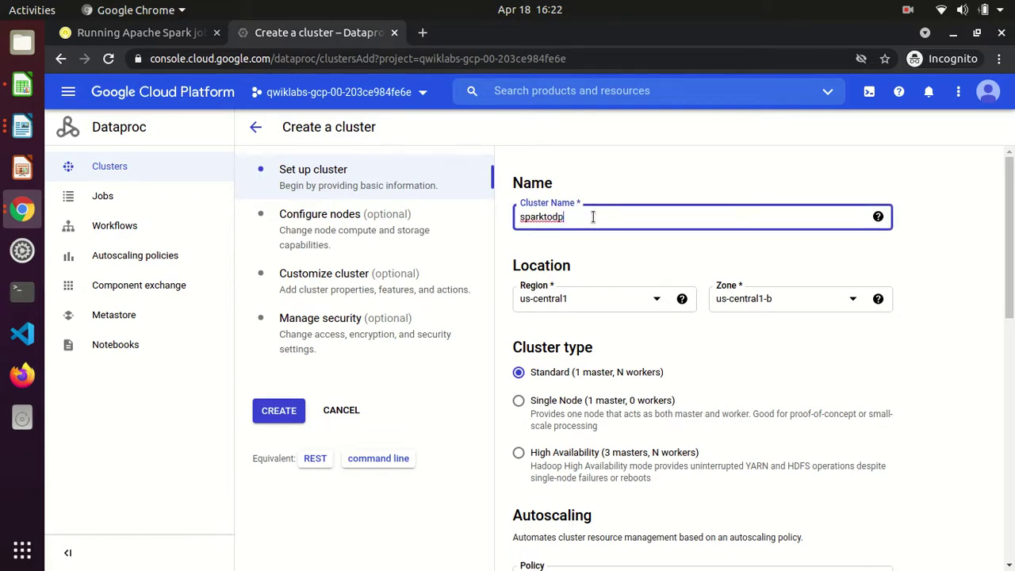
{"action": "left_click", "coordinate": [132, 33]}
{"action": "left_click", "coordinate": [514, 507]}
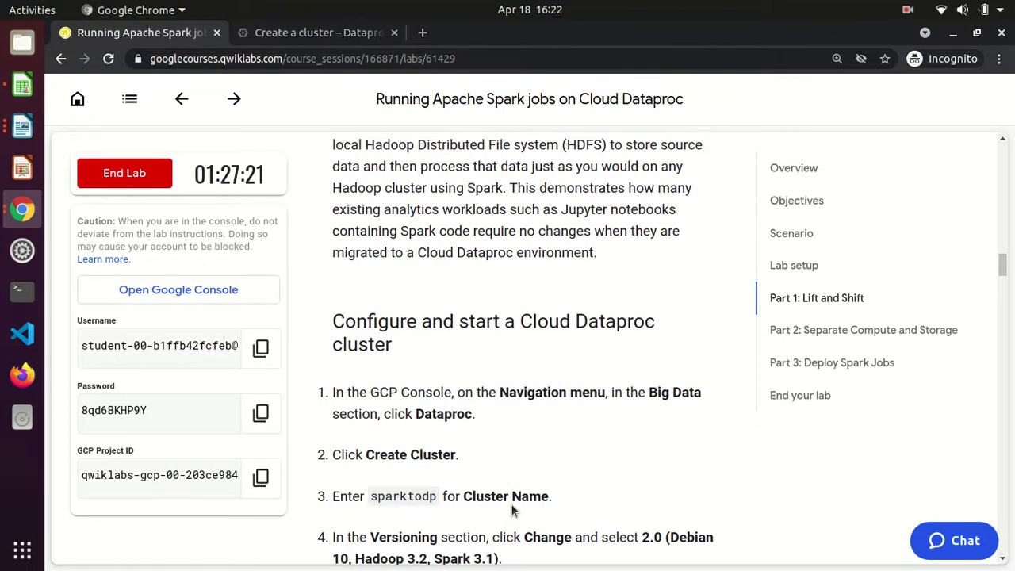
{"action": "scroll", "coordinate": [514, 507], "scroll_direction": "down", "scroll_amount": 3}
{"action": "scroll", "coordinate": [512, 505], "scroll_direction": "down", "scroll_amount": 1}
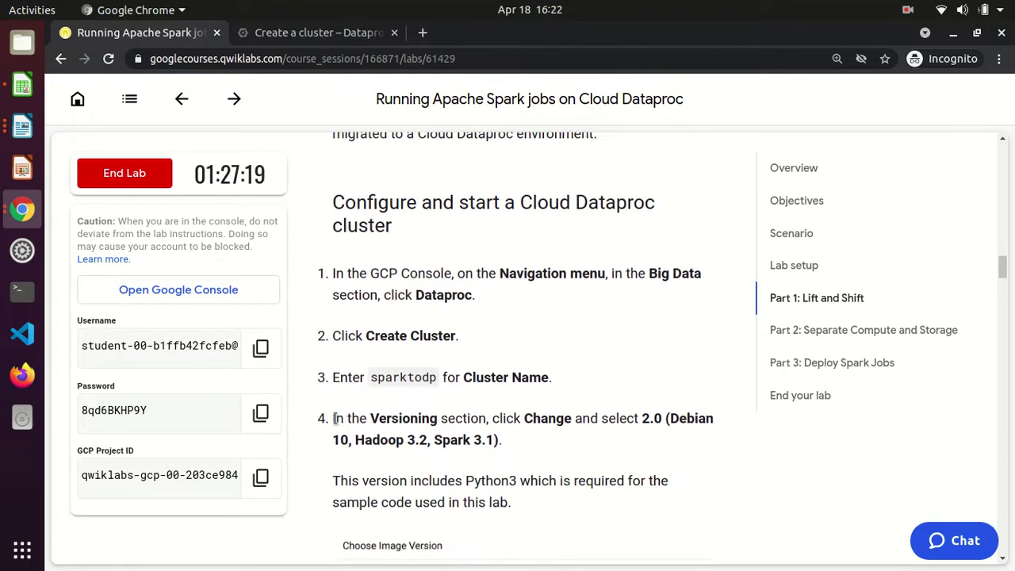
{"action": "left_click_drag", "start_coordinate": [332, 418], "coordinate": [476, 437]}
{"action": "left_click", "coordinate": [474, 438]}
- Set the cluster's image version to 2.0 (Debian 10, Hadoop 3.2, Spark 3.1), checking it against the lab instructions
{"action": "left_click", "coordinate": [327, 33]}
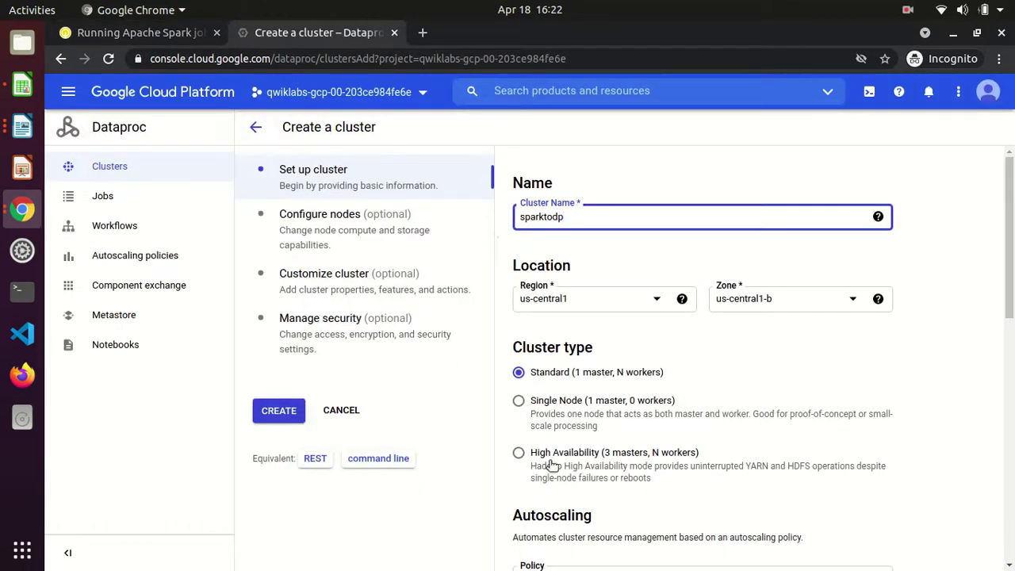
{"action": "scroll", "coordinate": [861, 399], "scroll_direction": "down", "scroll_amount": 5}
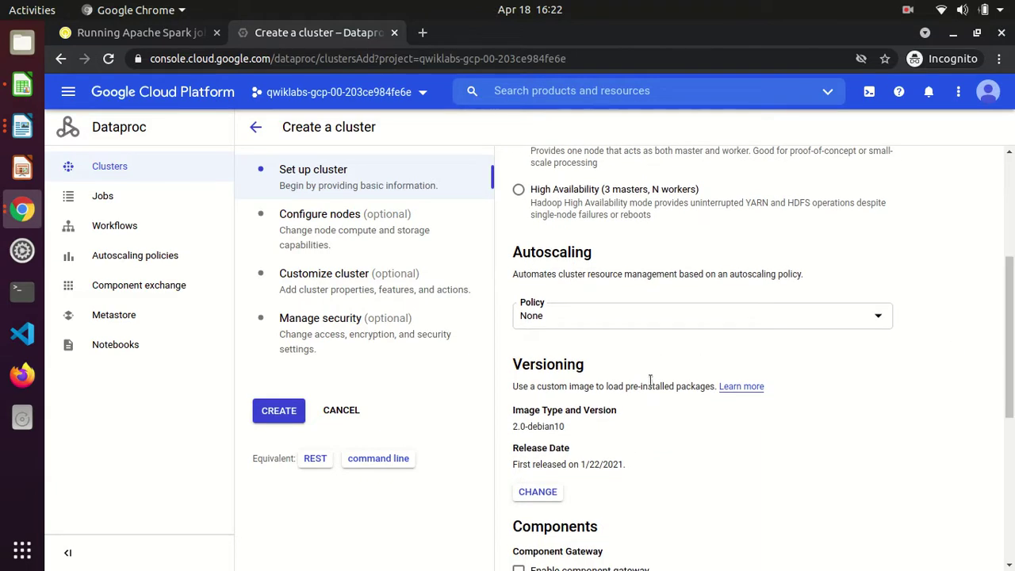
{"action": "left_click", "coordinate": [536, 492]}
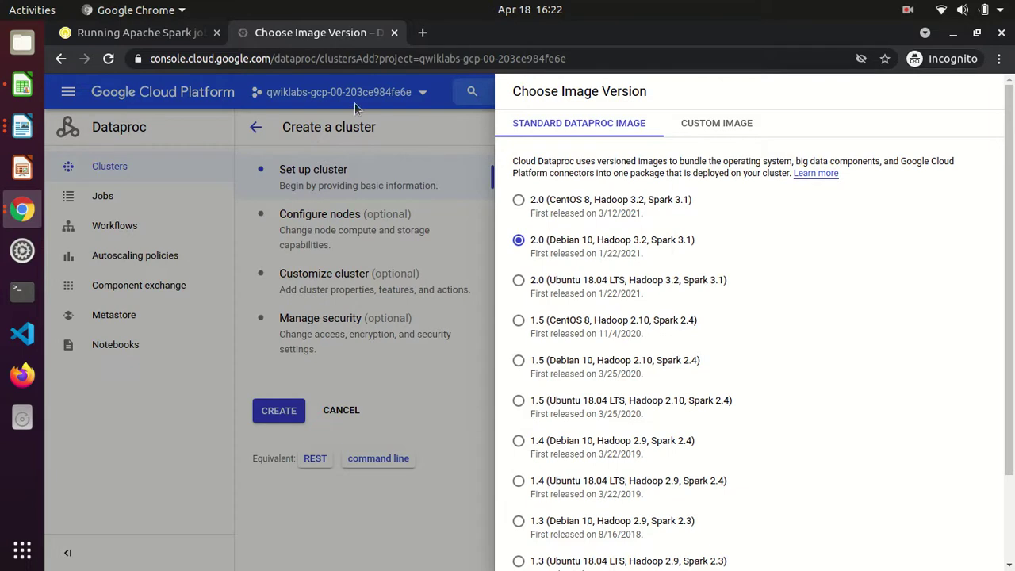
{"action": "left_click", "coordinate": [159, 26]}
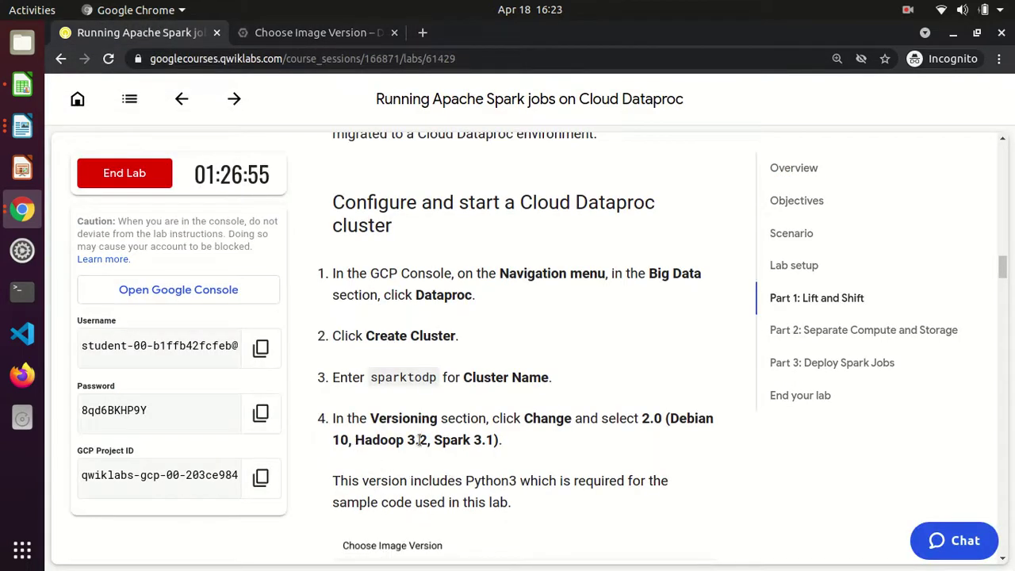
{"action": "left_click", "coordinate": [309, 32]}
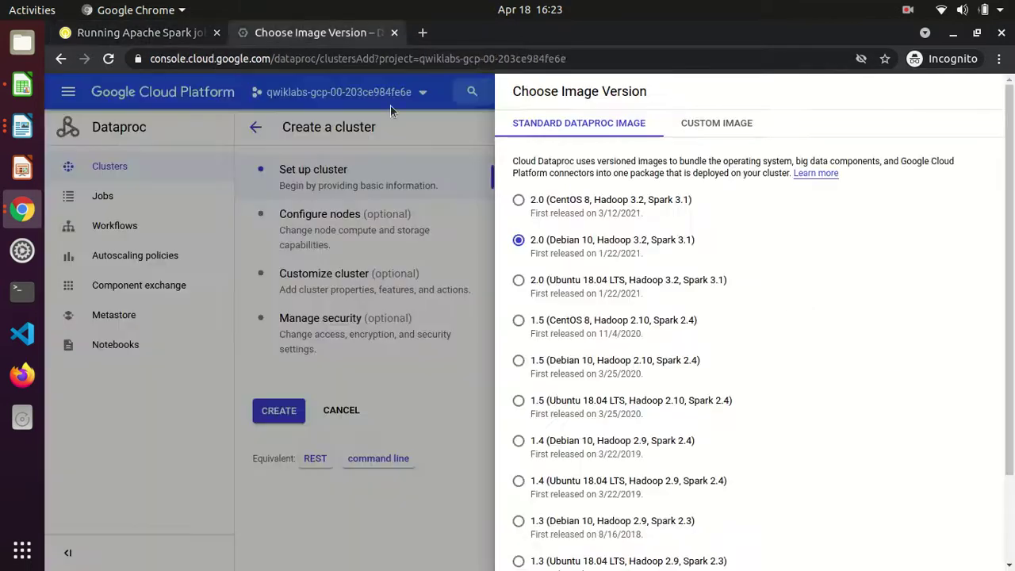
{"action": "left_click", "coordinate": [657, 249]}
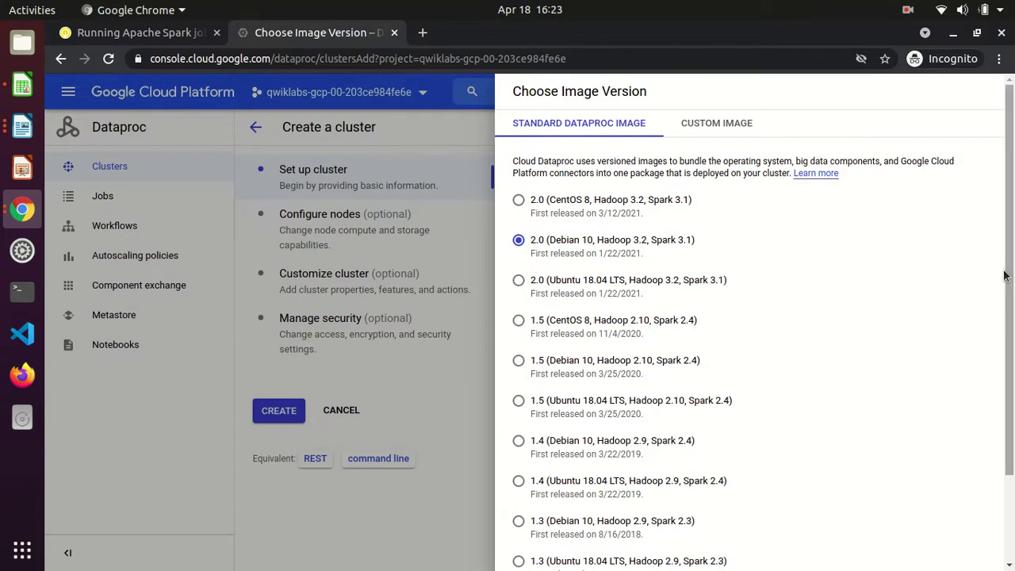
{"action": "scroll", "coordinate": [1007, 274], "scroll_direction": "down", "scroll_amount": 3}
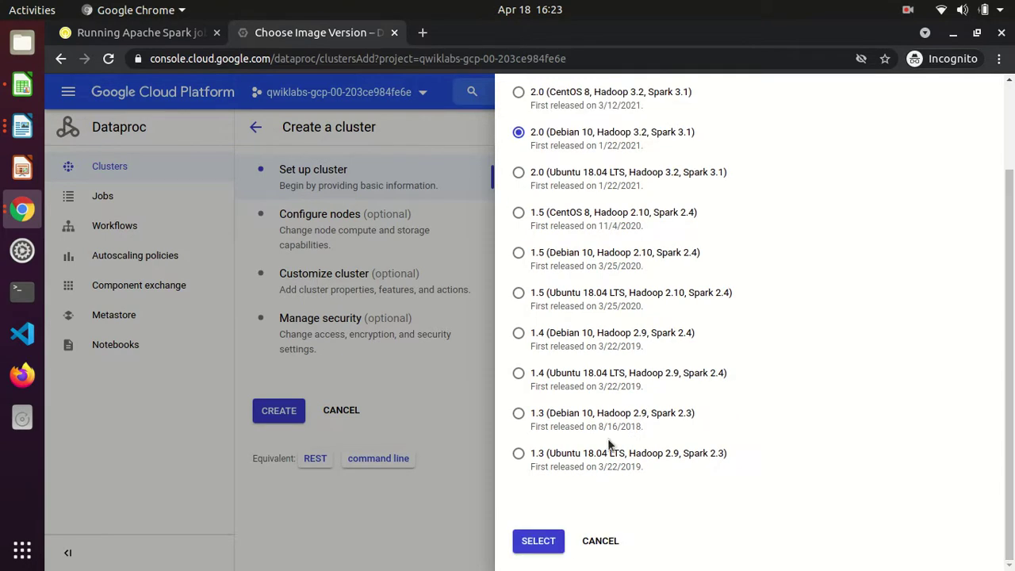
{"action": "left_click", "coordinate": [546, 544]}
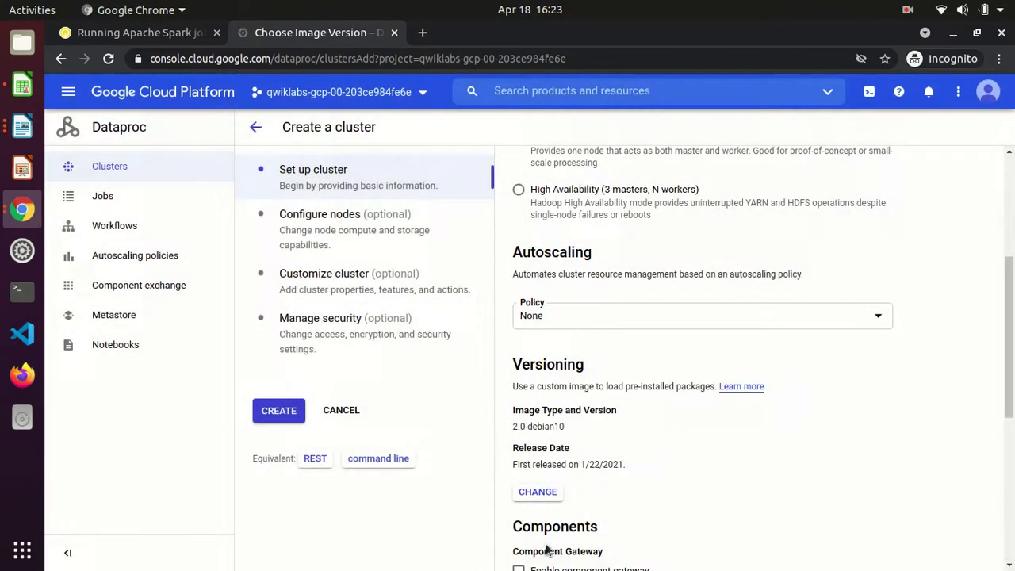
- Read the lab's note on the image version and its instructions for the Components and Component gateway sections
{"action": "scroll", "coordinate": [878, 388], "scroll_direction": "down", "scroll_amount": 5}
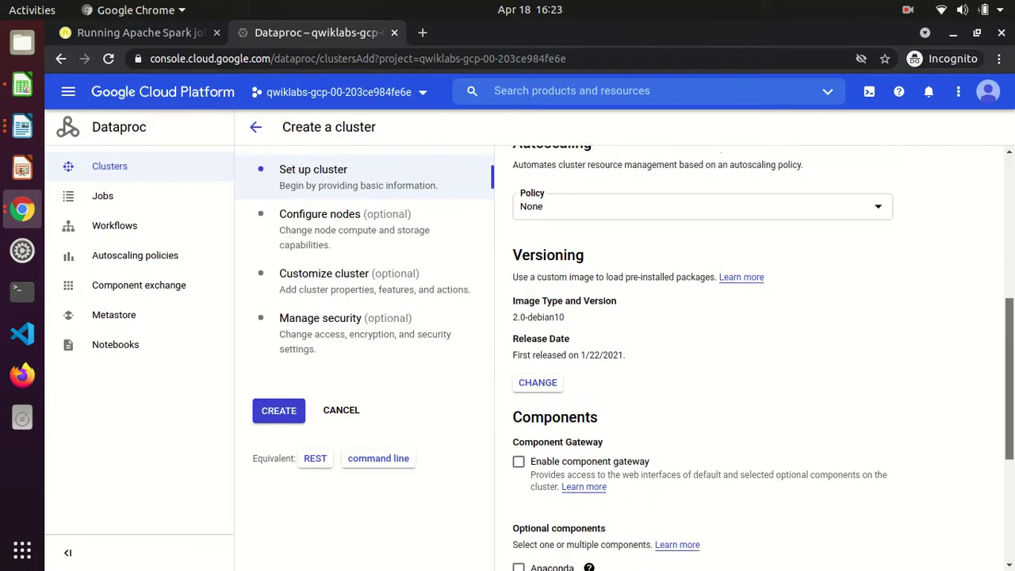
{"action": "left_click", "coordinate": [121, 34]}
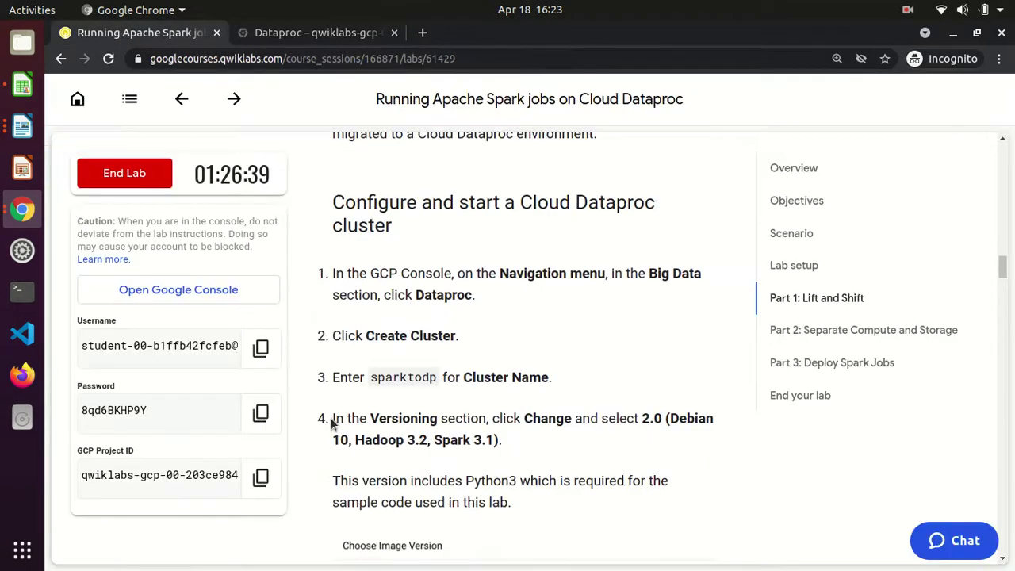
{"action": "left_click_drag", "start_coordinate": [332, 479], "coordinate": [521, 509]}
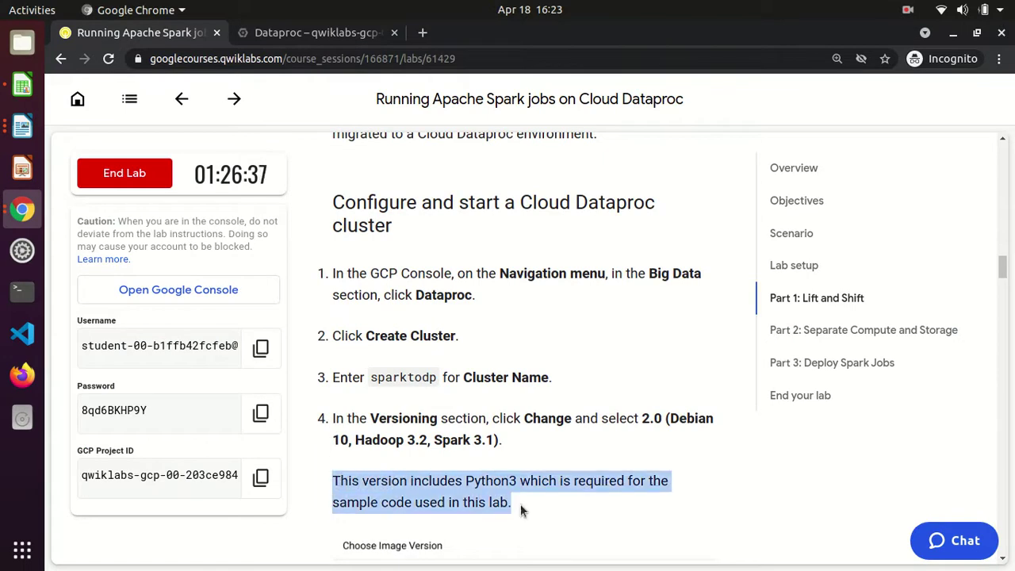
{"action": "scroll", "coordinate": [520, 509], "scroll_direction": "down", "scroll_amount": 5}
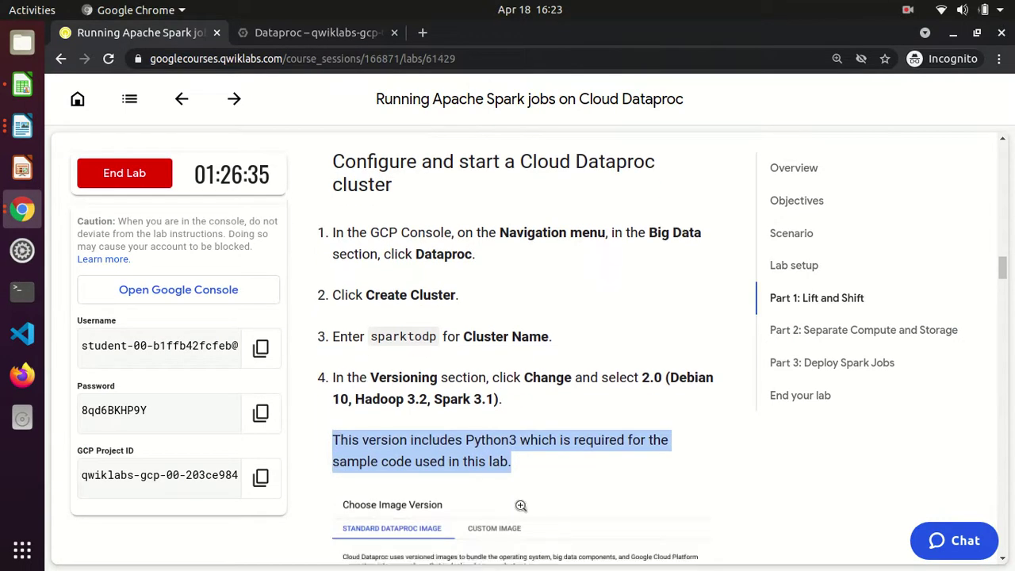
{"action": "scroll", "coordinate": [520, 505], "scroll_direction": "down", "scroll_amount": 10}
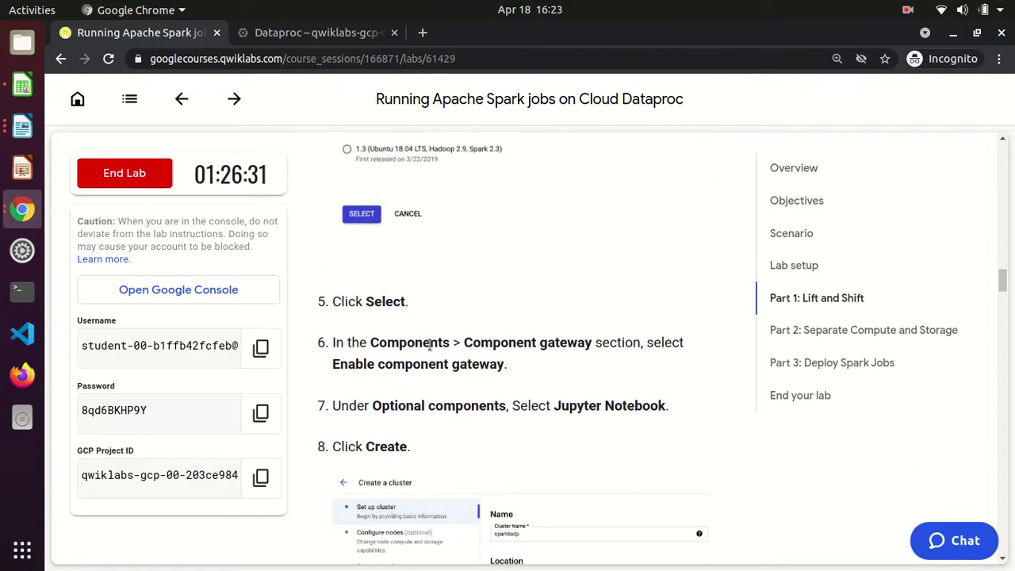
{"action": "double_click", "coordinate": [413, 342]}
{"action": "left_click_drag", "start_coordinate": [472, 342], "coordinate": [586, 342]}
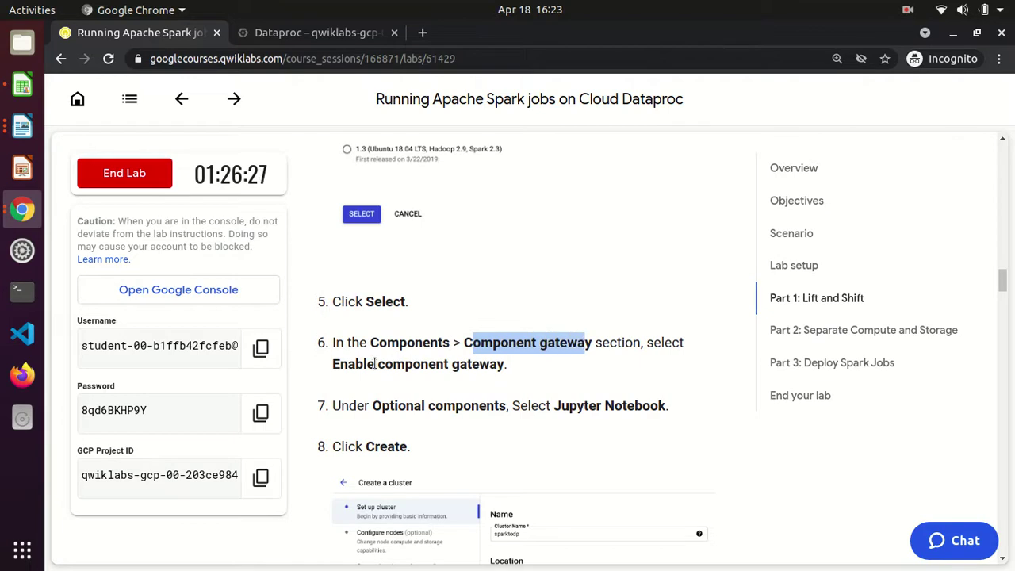
{"action": "left_click_drag", "start_coordinate": [340, 364], "coordinate": [498, 364]}
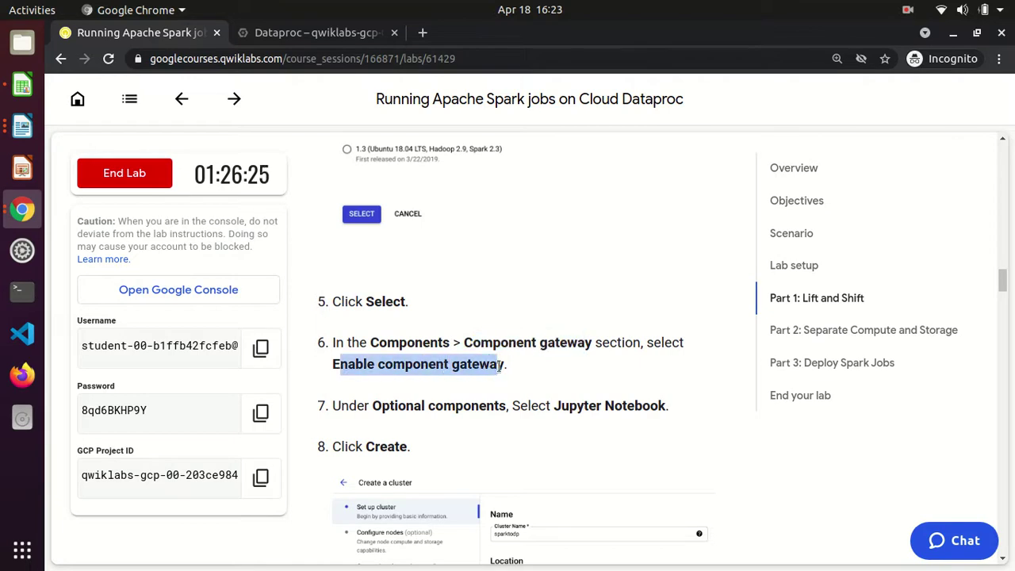
- Enable the component gateway for the cluster and read the option's description
{"action": "left_click", "coordinate": [311, 35]}
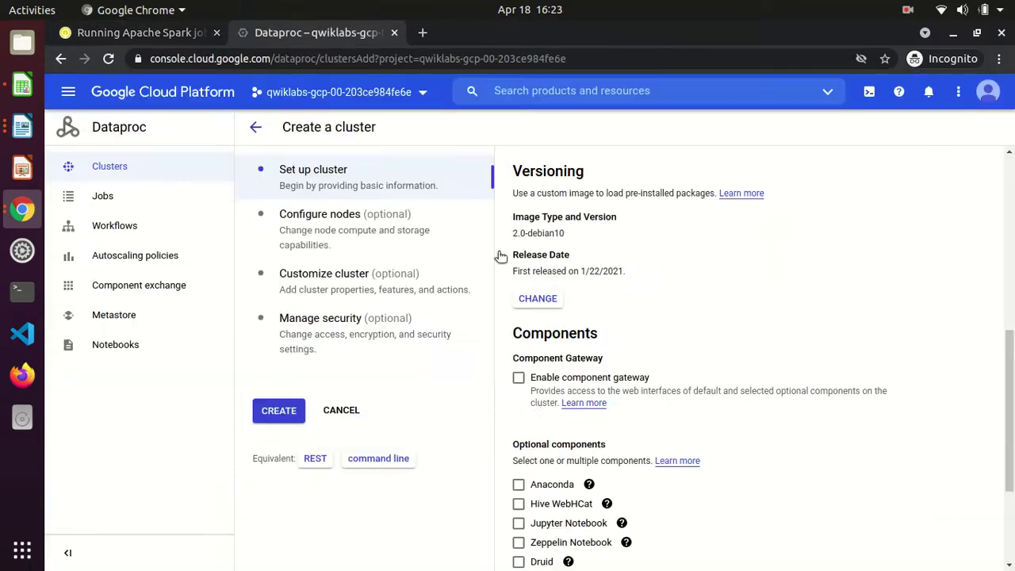
{"action": "left_click", "coordinate": [519, 379]}
{"action": "left_click_drag", "start_coordinate": [535, 391], "coordinate": [704, 389]}
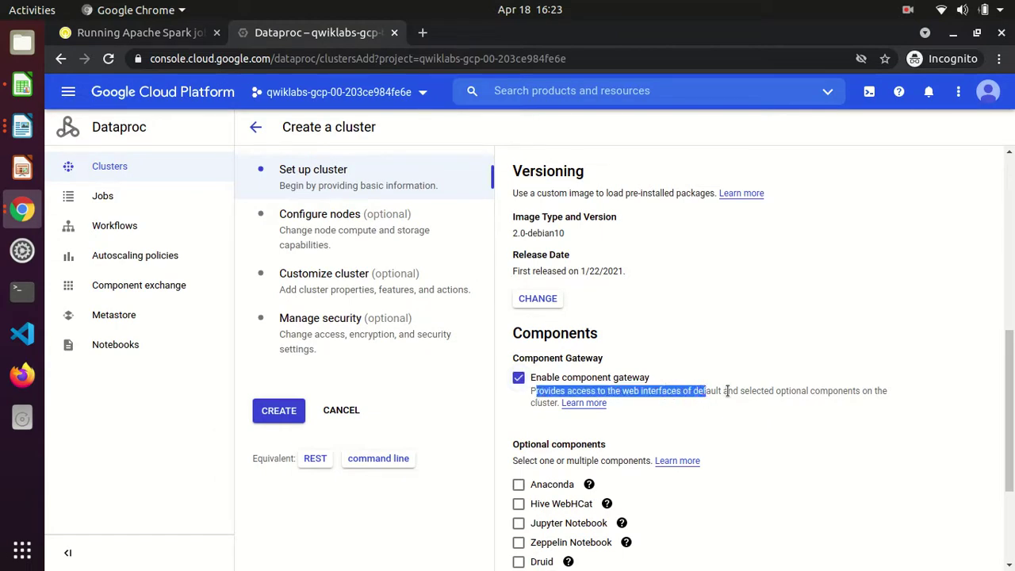
{"action": "left_click", "coordinate": [735, 394]}
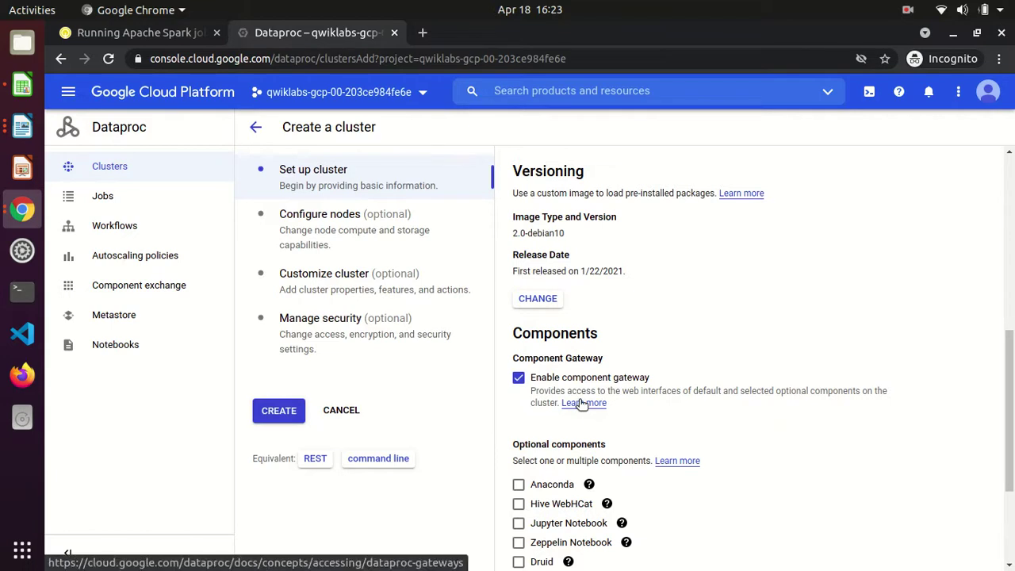
- Open the Dataproc Component Gateway documentation in a new tab, review its introduction and web interface links, and close it
{"action": "right_click", "coordinate": [582, 404]}
{"action": "left_click", "coordinate": [602, 412]}
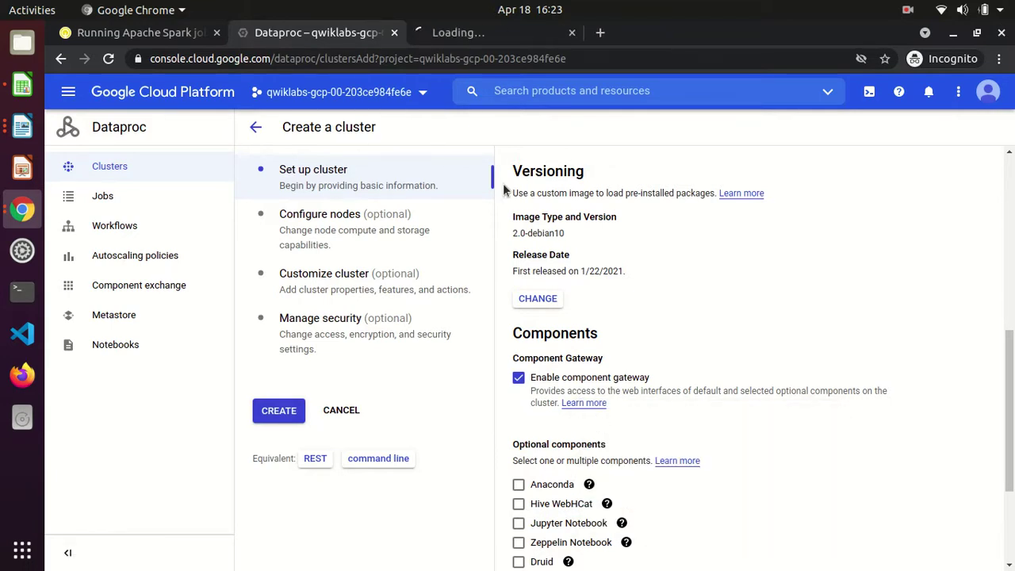
{"action": "left_click", "coordinate": [480, 36]}
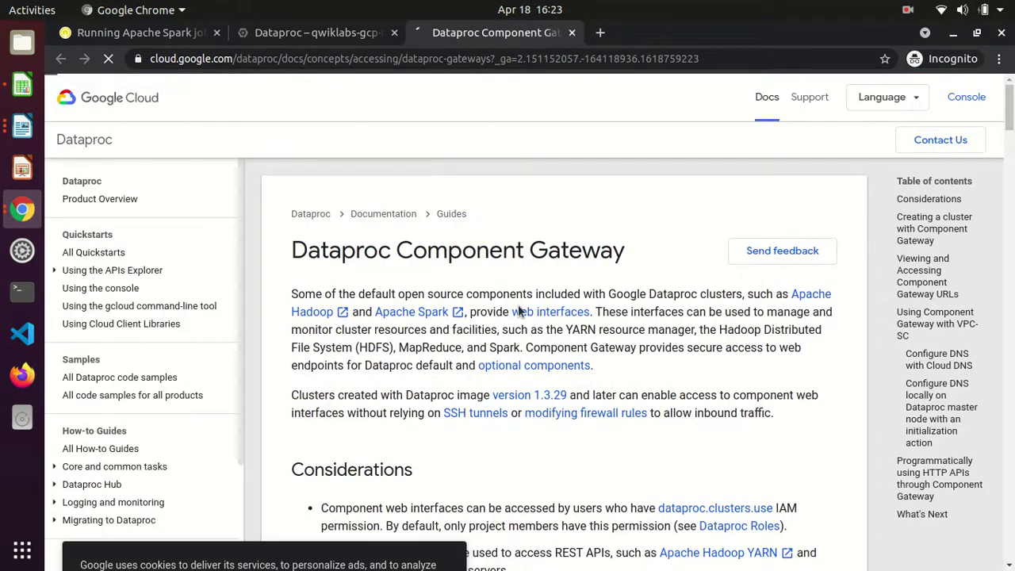
{"action": "left_click_drag", "start_coordinate": [459, 295], "coordinate": [721, 294]}
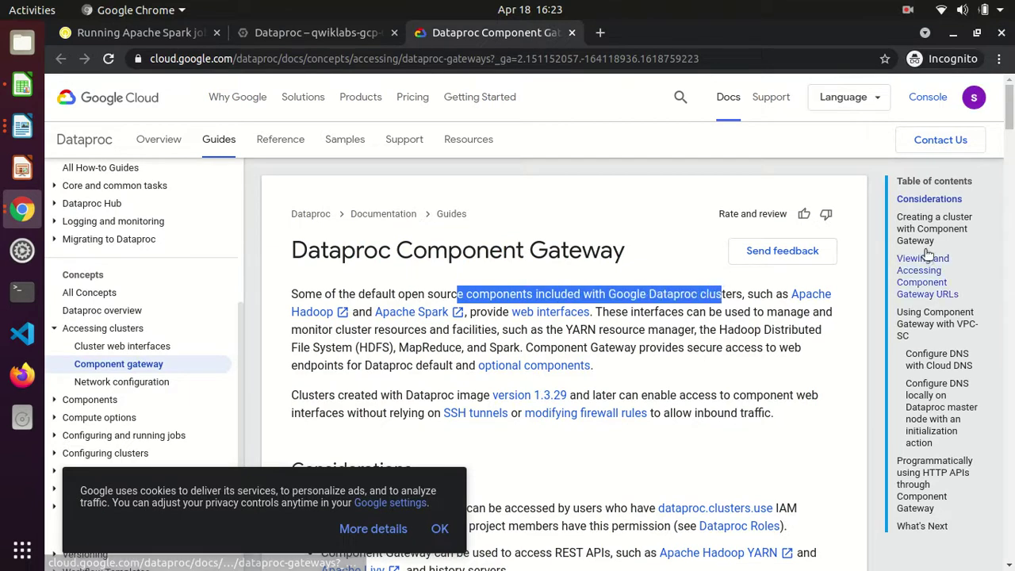
{"action": "left_click_drag", "start_coordinate": [1012, 139], "coordinate": [1010, 194]}
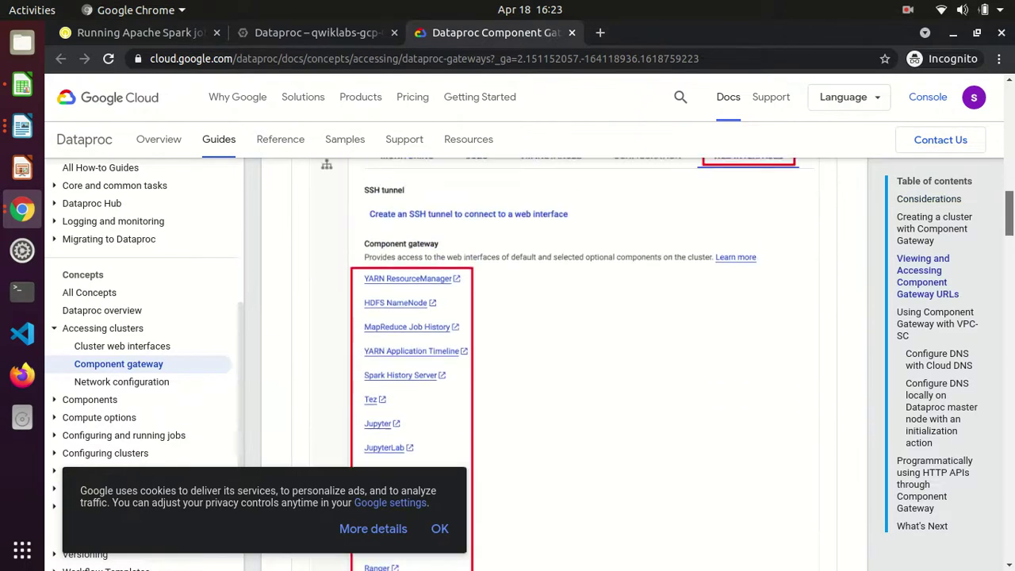
{"action": "left_click", "coordinate": [439, 529]}
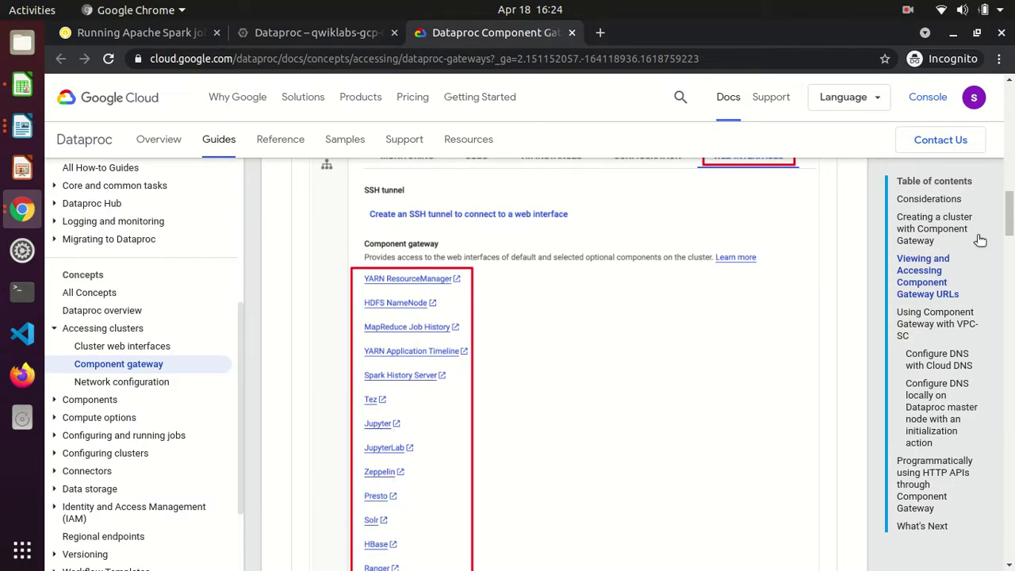
{"action": "scroll", "coordinate": [1008, 212], "scroll_direction": "down", "scroll_amount": 3}
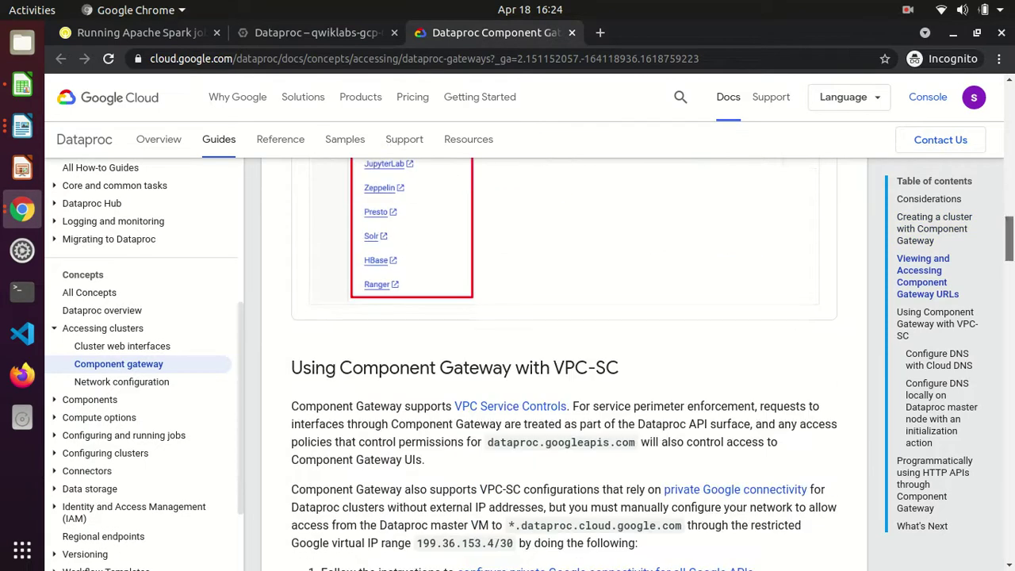
{"action": "left_click", "coordinate": [571, 33]}
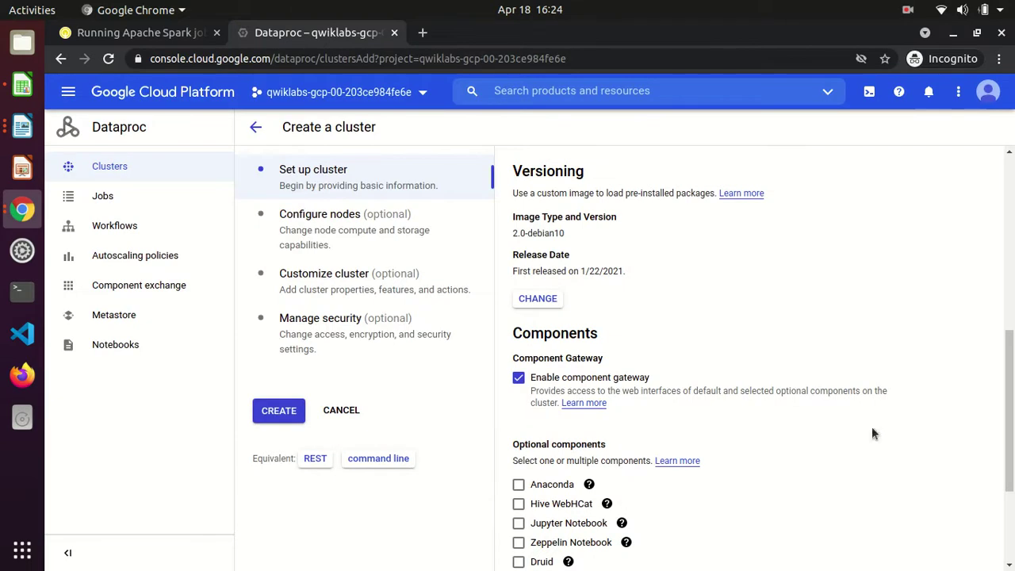
- Switch the component gateway off and on again, and select Jupyter Notebook as an optional component
{"action": "left_click", "coordinate": [523, 378]}
{"action": "left_click", "coordinate": [520, 379]}
{"action": "scroll", "coordinate": [1008, 412], "scroll_direction": "down", "scroll_amount": 4}
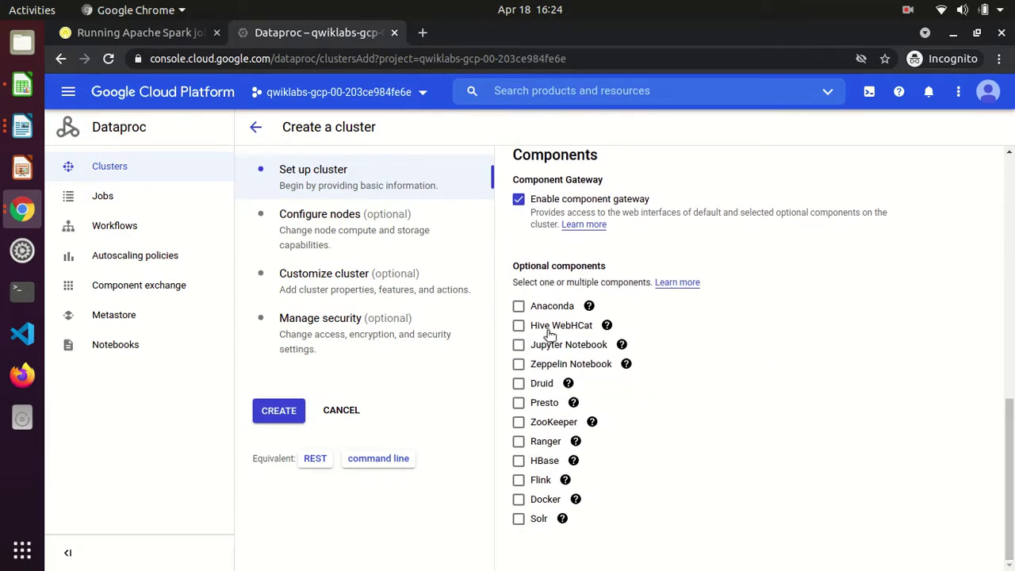
{"action": "left_click", "coordinate": [519, 345]}
- Check the remaining cluster instructions in the lab, and create the cluster sparktodp with the configured settings
{"action": "left_click", "coordinate": [163, 34]}
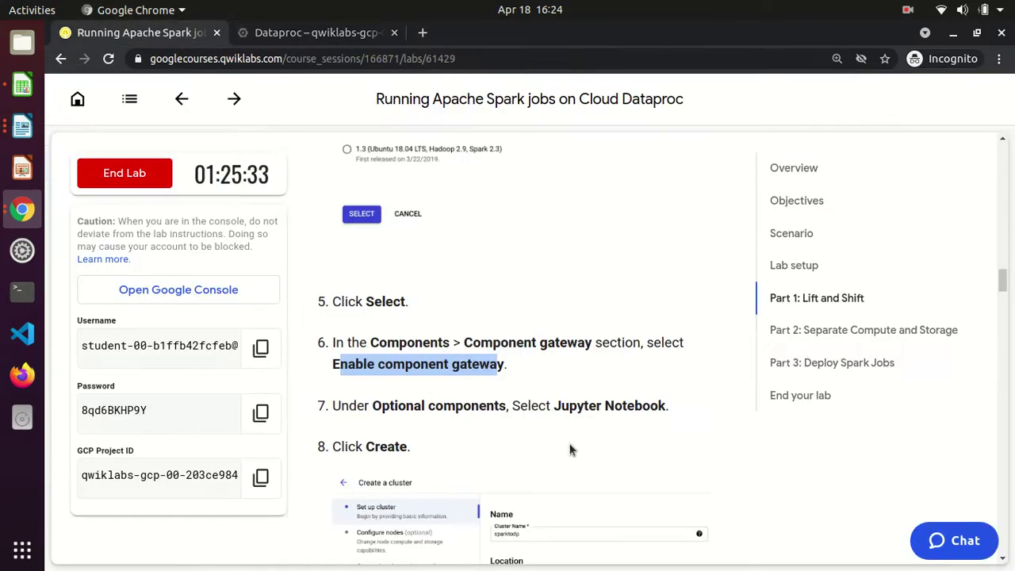
{"action": "left_click", "coordinate": [503, 444]}
{"action": "scroll", "coordinate": [503, 444], "scroll_direction": "down", "scroll_amount": 3}
{"action": "scroll", "coordinate": [501, 443], "scroll_direction": "down", "scroll_amount": 15}
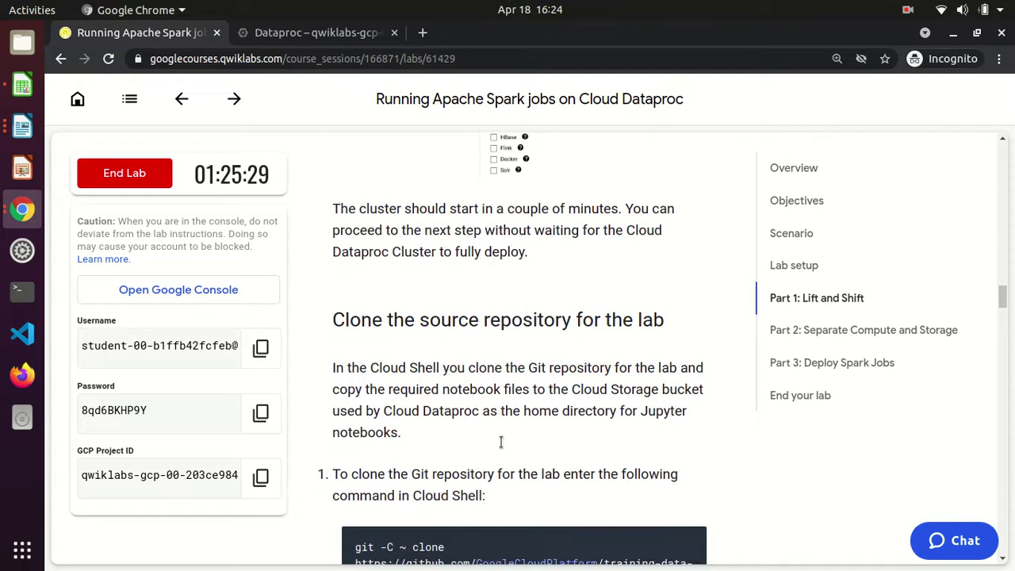
{"action": "left_click", "coordinate": [317, 33]}
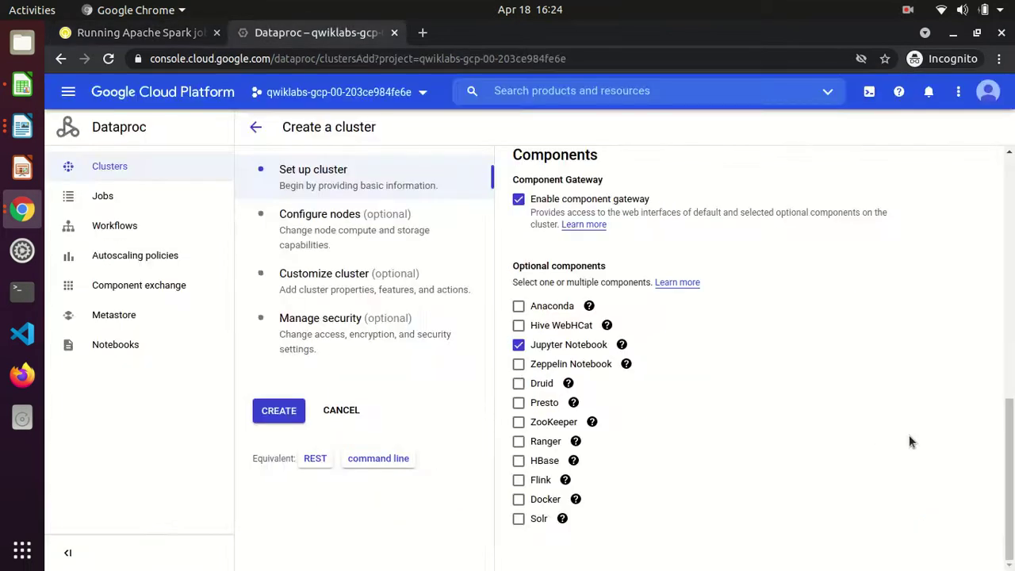
{"action": "left_click", "coordinate": [281, 410]}
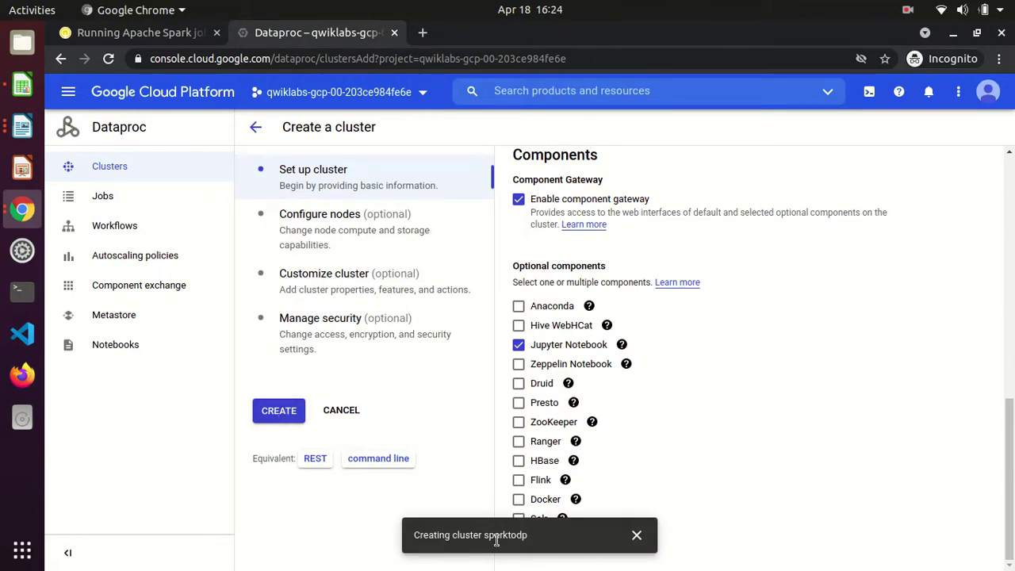
- Read the lab's note on cluster start-up and the section on cloning the source repository
{"action": "left_click", "coordinate": [166, 33]}
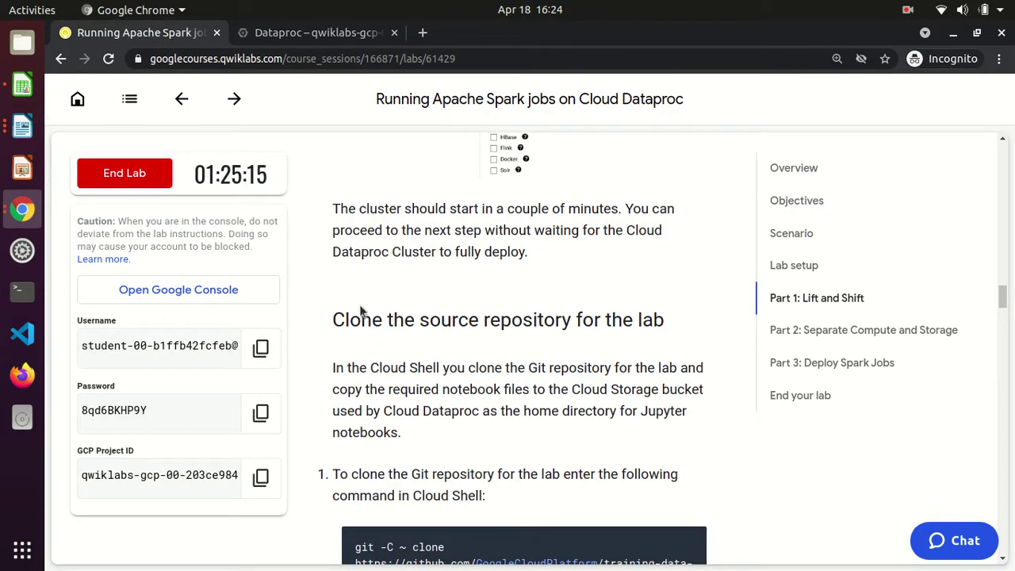
{"action": "left_click_drag", "start_coordinate": [405, 203], "coordinate": [658, 209]}
{"action": "left_click_drag", "start_coordinate": [332, 321], "coordinate": [676, 336]}
{"action": "left_click", "coordinate": [676, 336]}
{"action": "scroll", "coordinate": [676, 336], "scroll_direction": "down", "scroll_amount": 5}
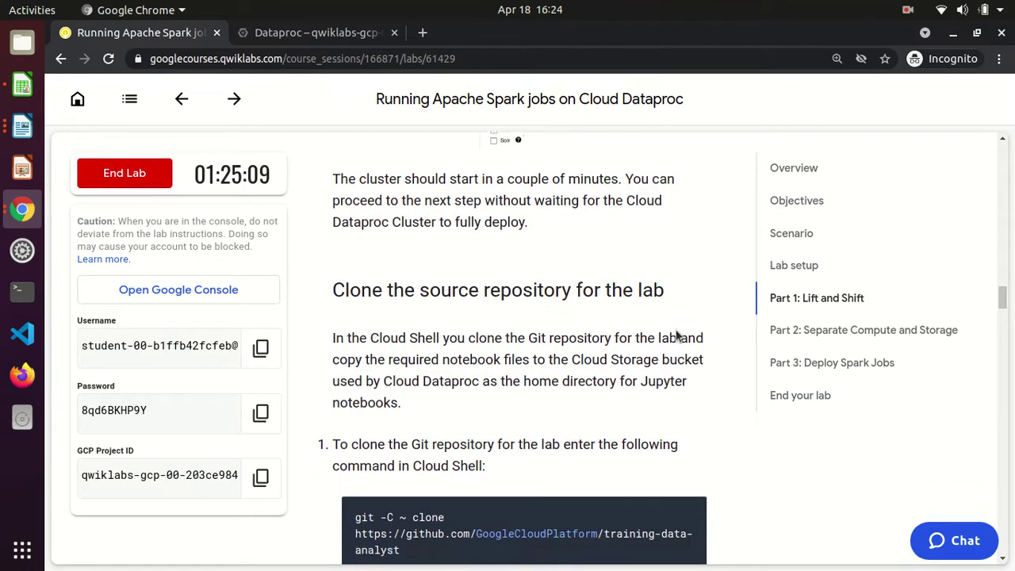
- Copy the git clone command from the lab instructions, start Cloud Shell in the Google Cloud console, and enlarge its terminal area
{"action": "mouse_move", "coordinate": [688, 363]}
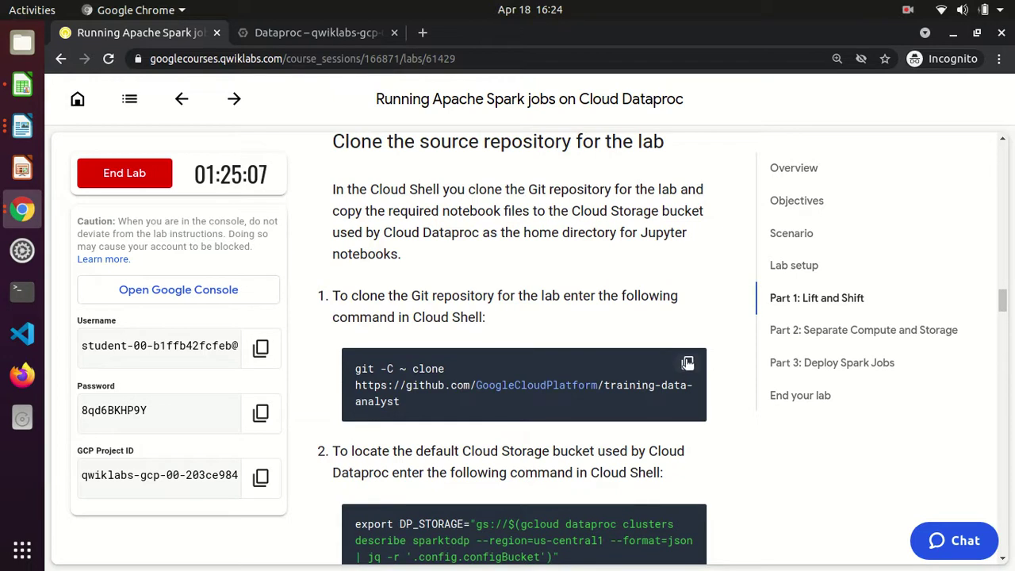
{"action": "left_click", "coordinate": [687, 363]}
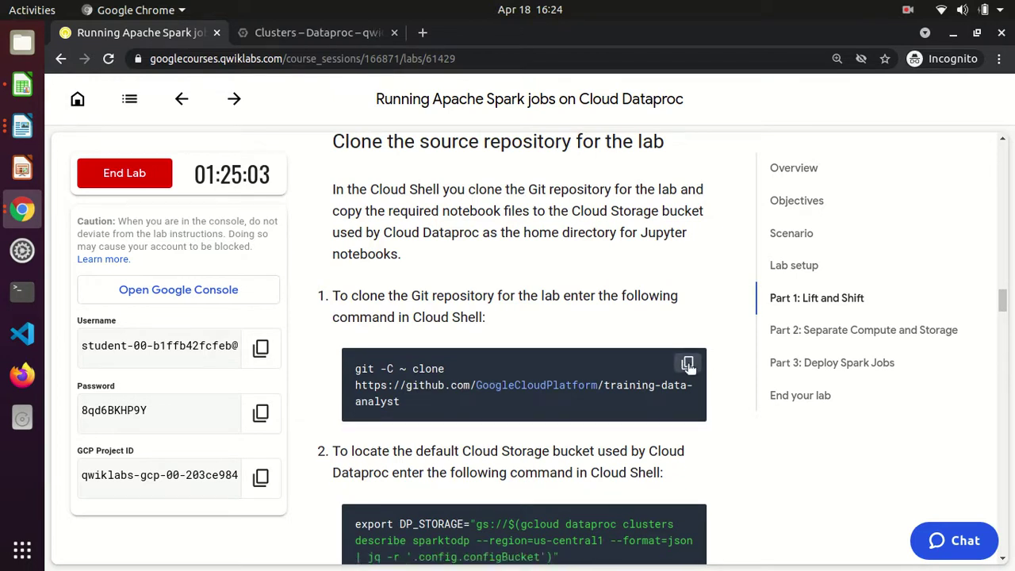
{"action": "left_click", "coordinate": [299, 31]}
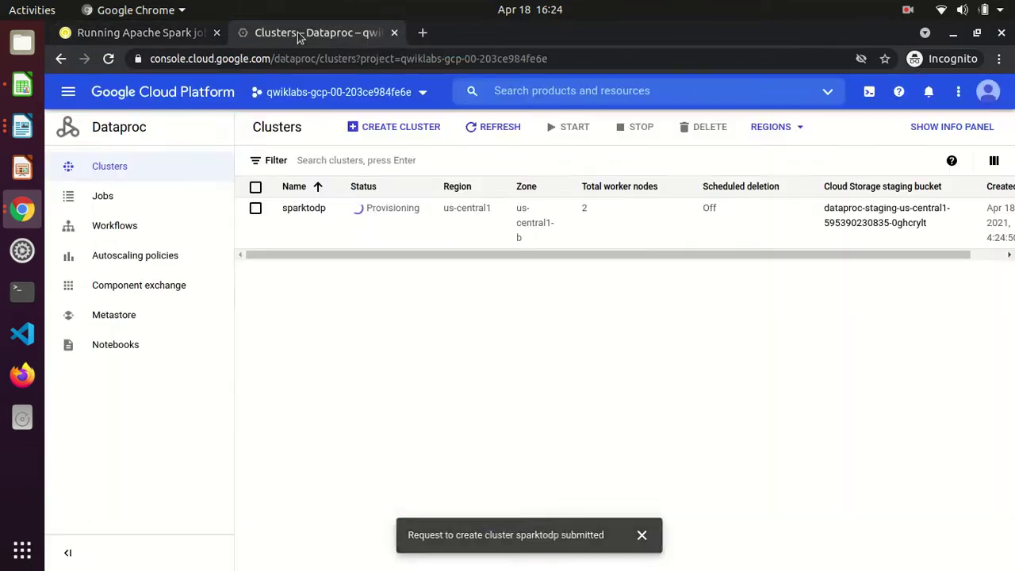
{"action": "left_click", "coordinate": [868, 93]}
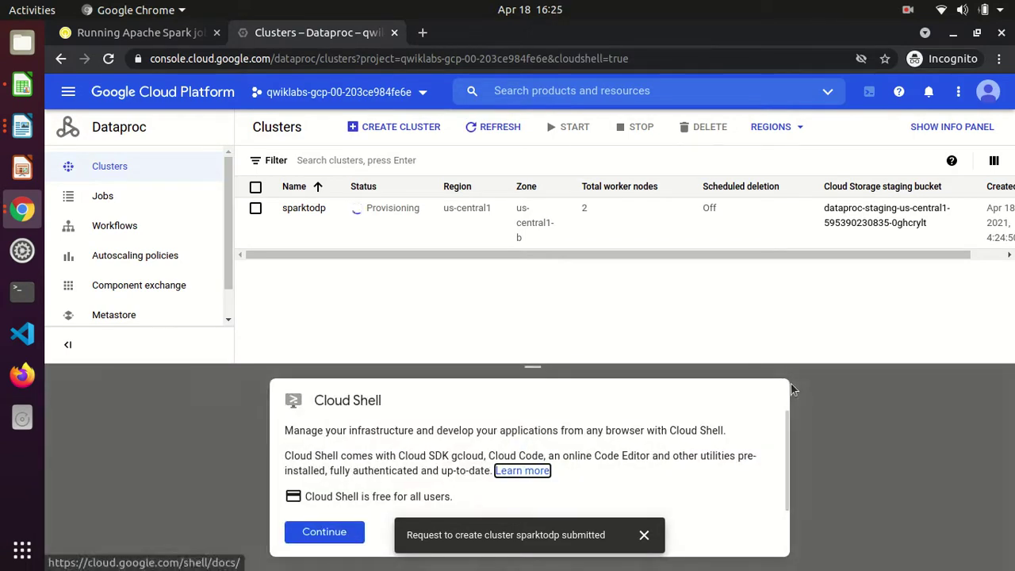
{"action": "left_click", "coordinate": [331, 539]}
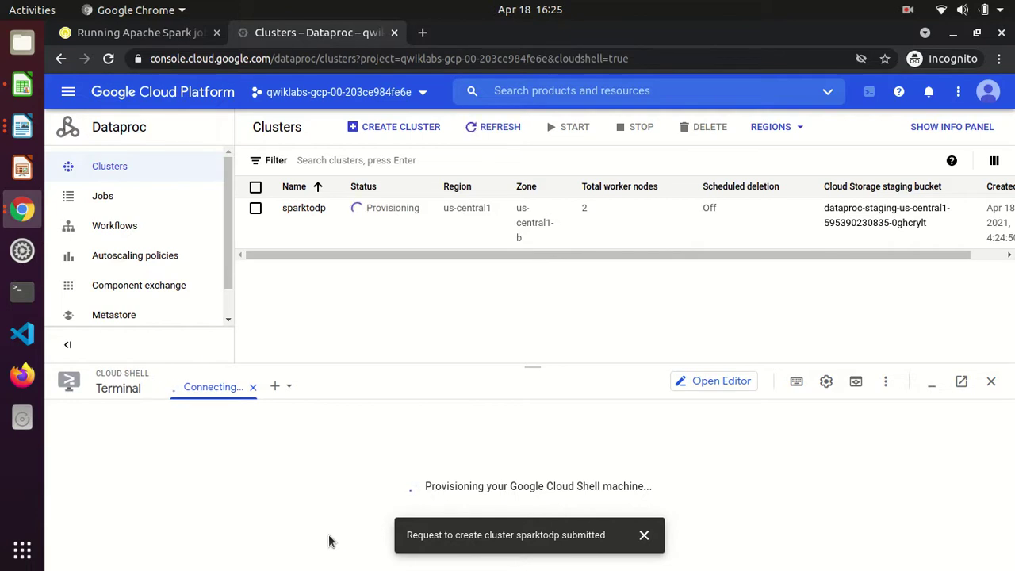
{"action": "left_click_drag", "start_coordinate": [533, 363], "coordinate": [533, 313]}
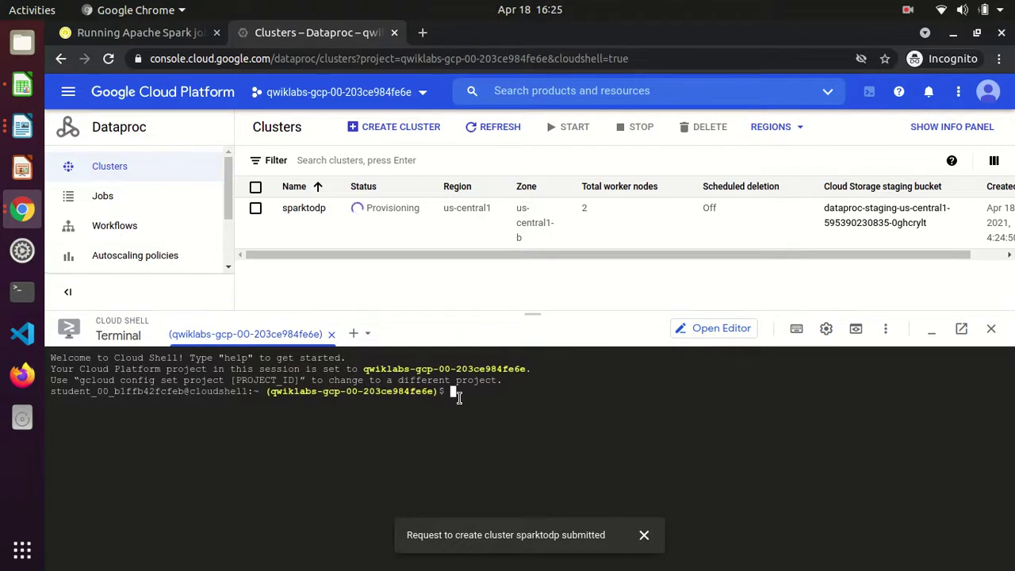
{"action": "type", "text": "ls"}
{"action": "key", "text": "Return"}
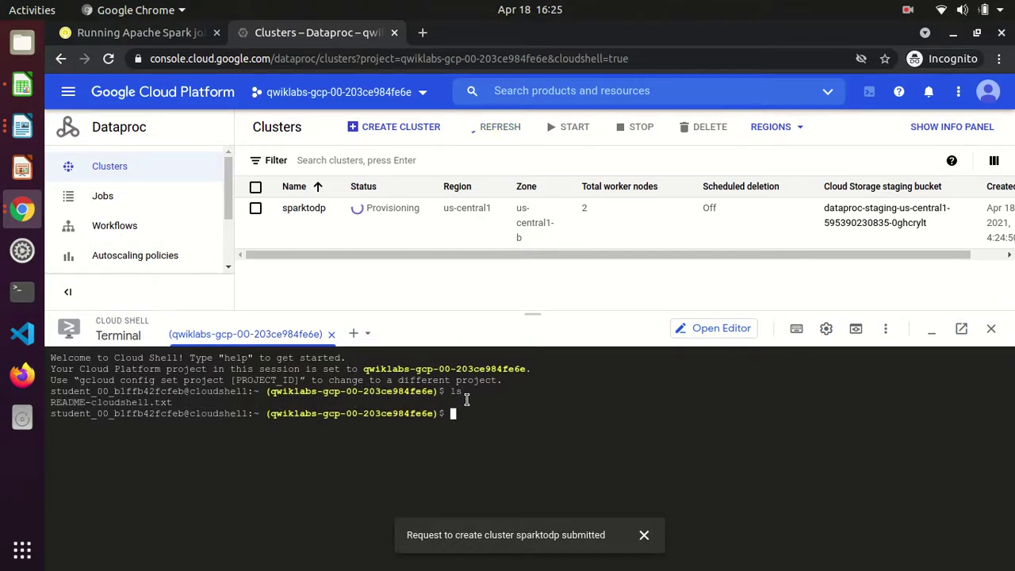
{"action": "left_click", "coordinate": [645, 536]}
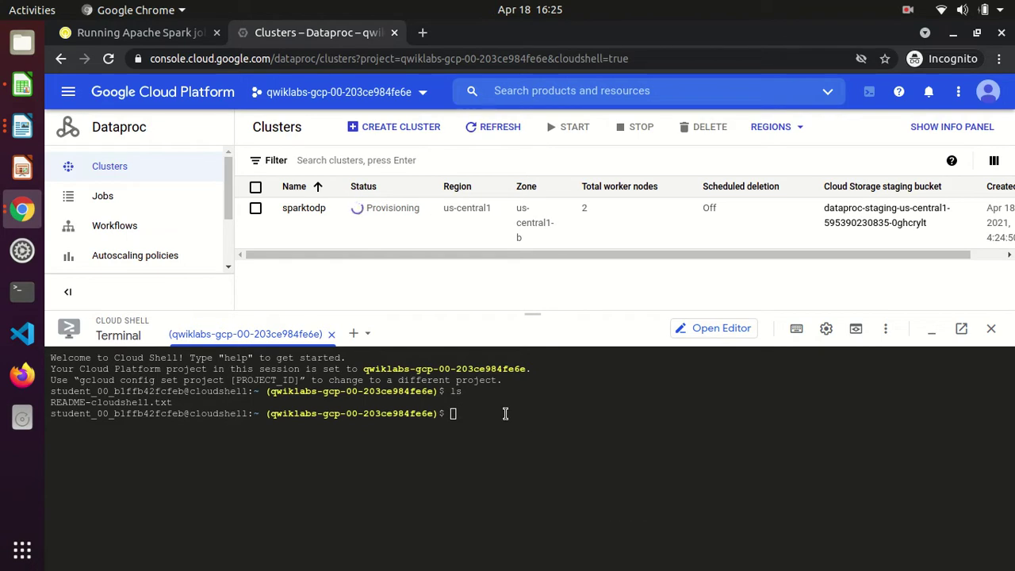
{"action": "key", "text": "ctrl+v"}
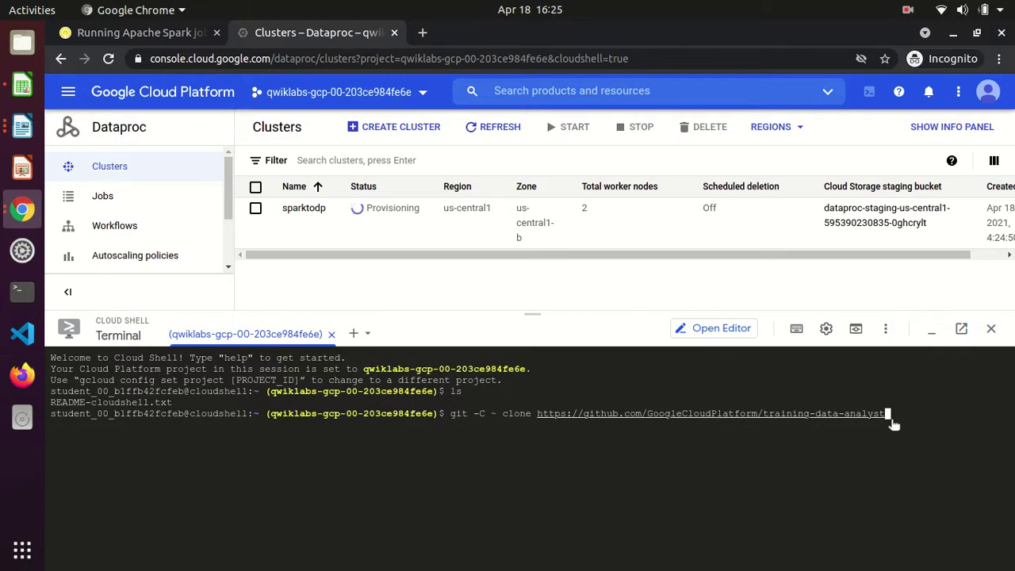
{"action": "key", "text": "Return"}
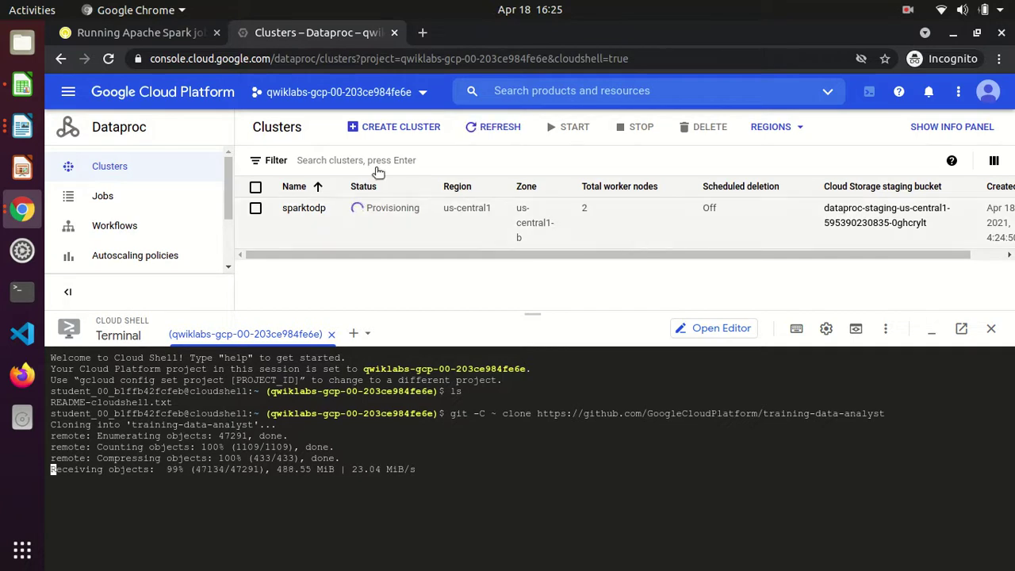
- Read the lab's instruction on locating the default Cloud Storage bucket used by Cloud Dataproc, and return to Cloud Shell
{"action": "left_click", "coordinate": [125, 36]}
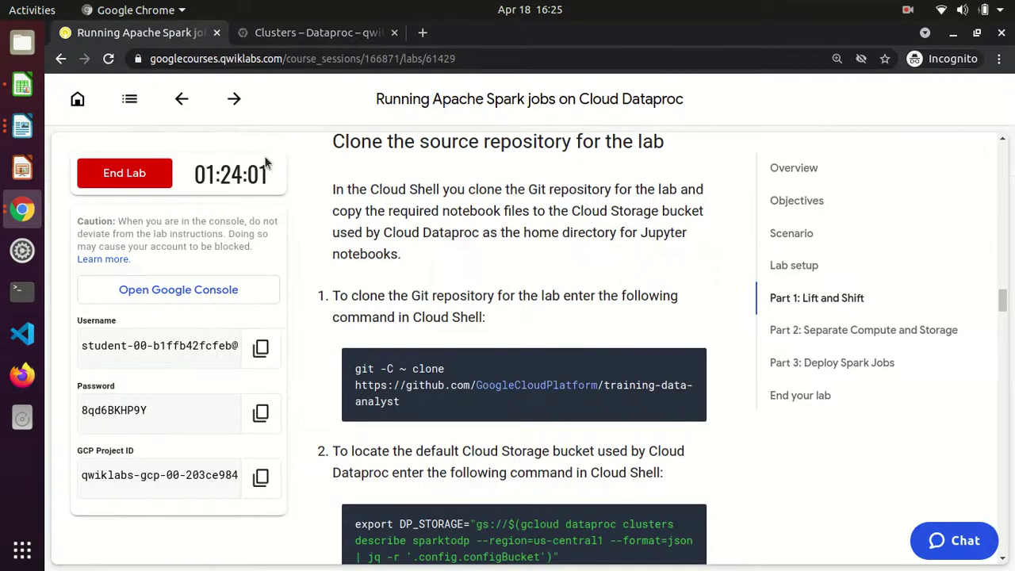
{"action": "scroll", "coordinate": [386, 449], "scroll_direction": "down", "scroll_amount": 1}
{"action": "scroll", "coordinate": [386, 449], "scroll_direction": "down", "scroll_amount": 5}
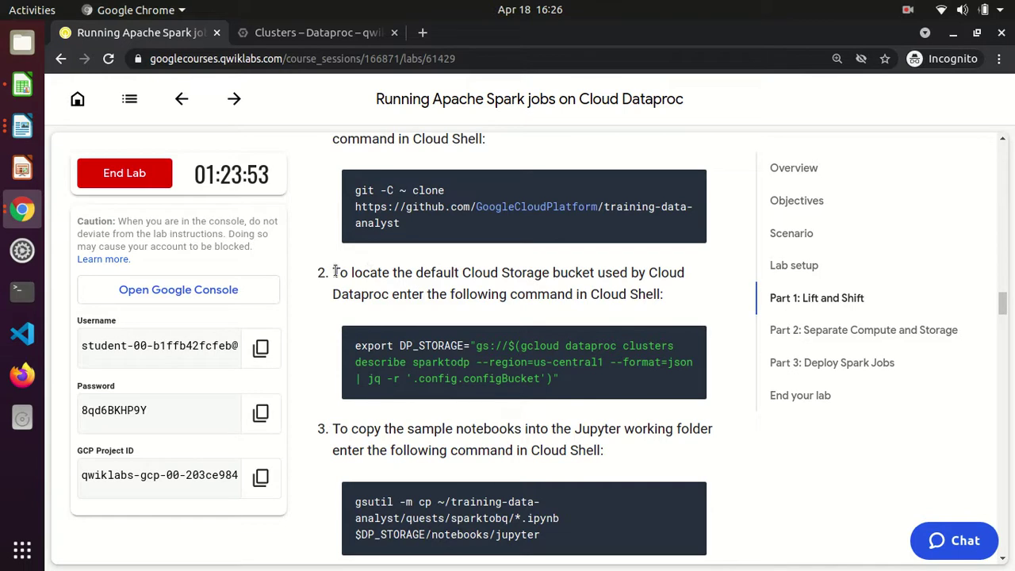
{"action": "left_click_drag", "start_coordinate": [332, 272], "coordinate": [655, 312]}
{"action": "left_click", "coordinate": [658, 314]}
{"action": "left_click", "coordinate": [341, 31]}
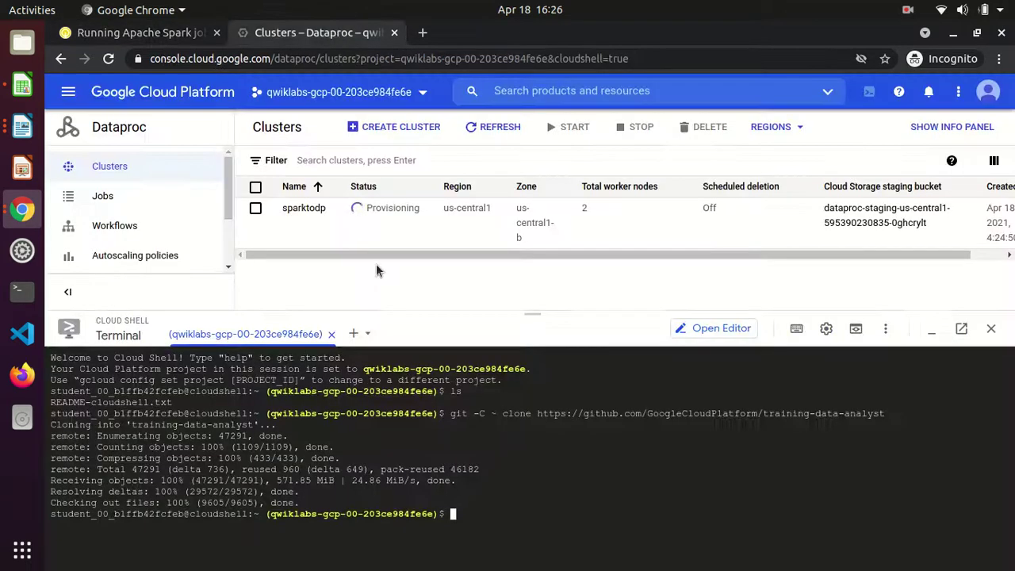
- List the home directory's contents to check the cloned repository, and clear the terminal
{"action": "type", "text": "ls"}
{"action": "key", "text": "Return"}
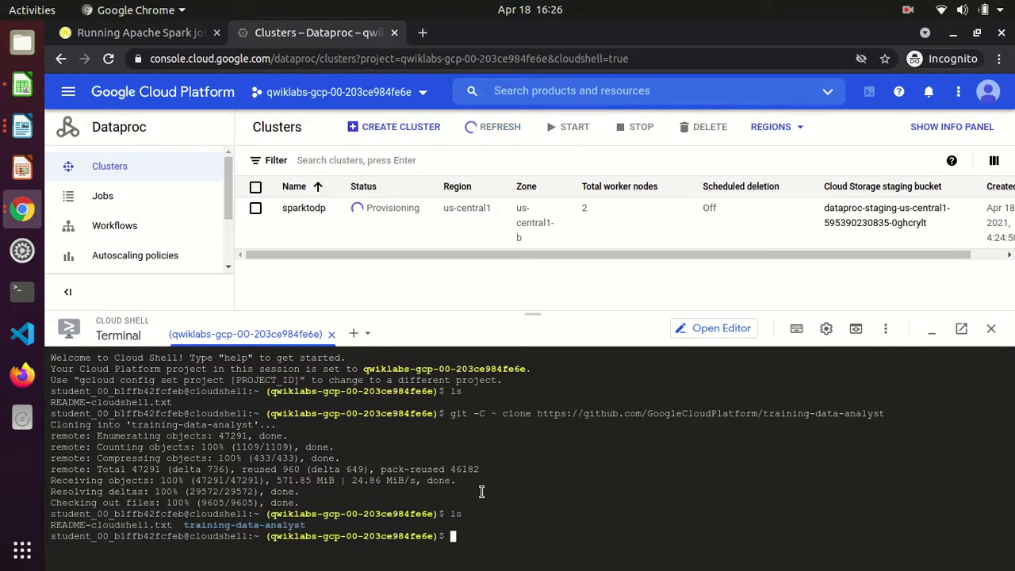
{"action": "type", "text": "clear"}
{"action": "key", "text": "Return"}
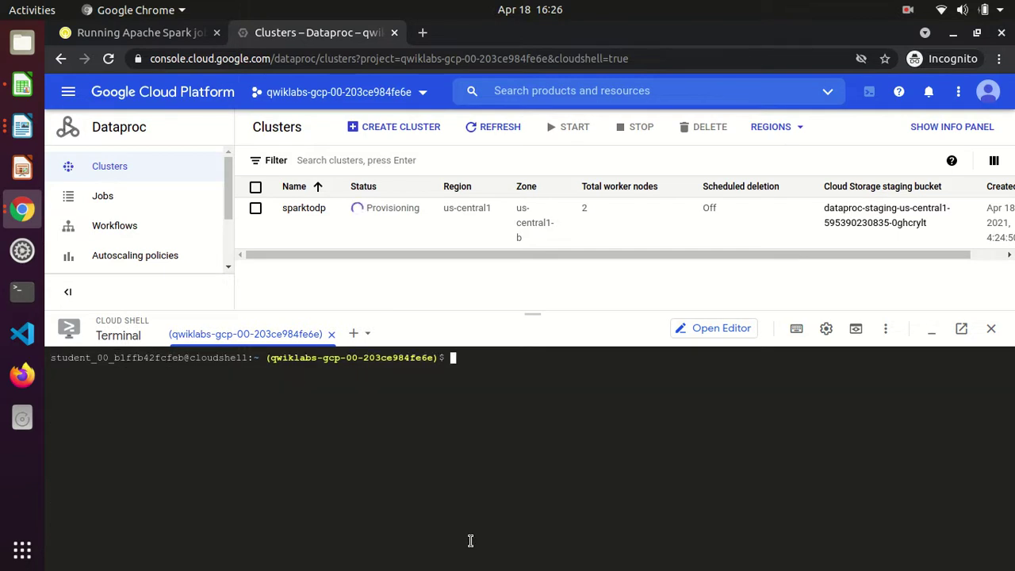
- Refresh the cluster list, and copy "gcloud dataproc clusters describe sparktodp --region=us-central1" from the lab's bucket-locating command
{"action": "left_click", "coordinate": [479, 129]}
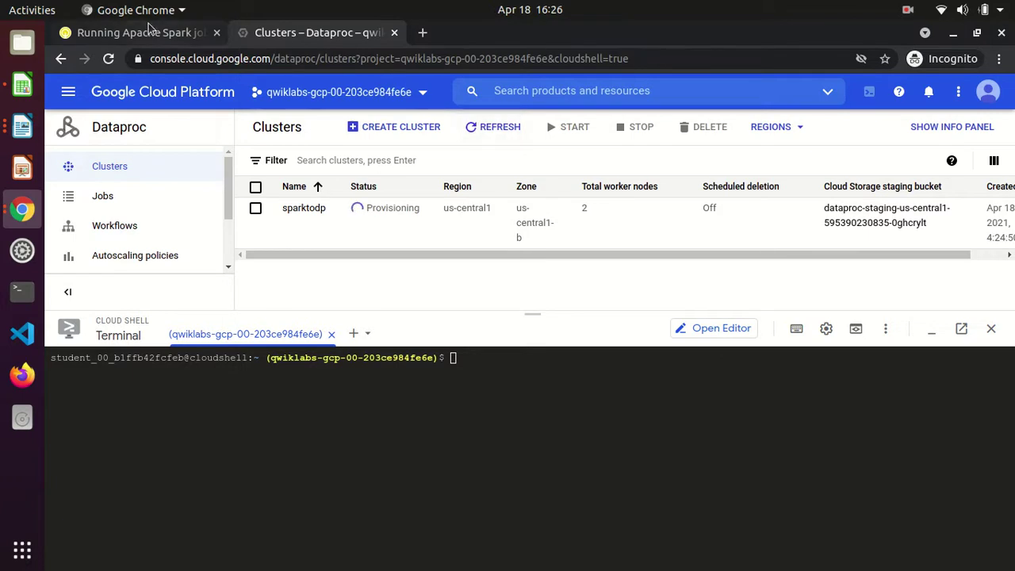
{"action": "left_click", "coordinate": [149, 25]}
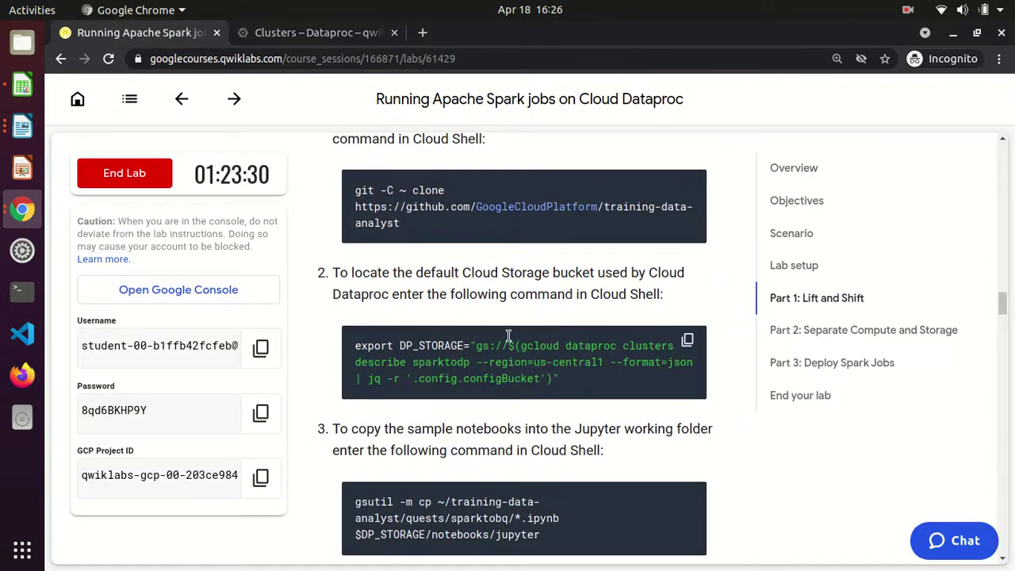
{"action": "left_click_drag", "start_coordinate": [520, 346], "coordinate": [605, 361]}
{"action": "right_click", "coordinate": [605, 362]}
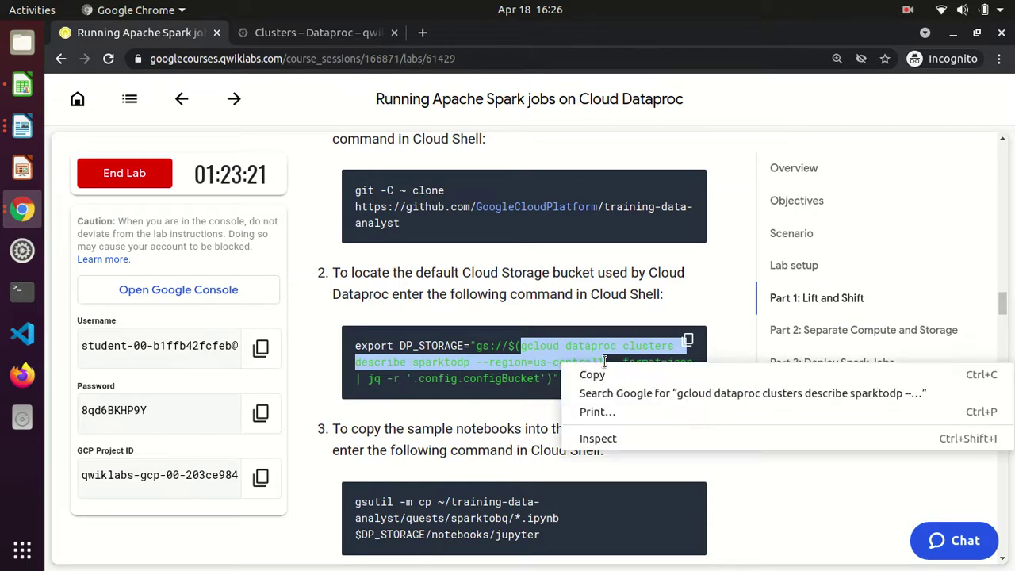
{"action": "left_click", "coordinate": [619, 380]}
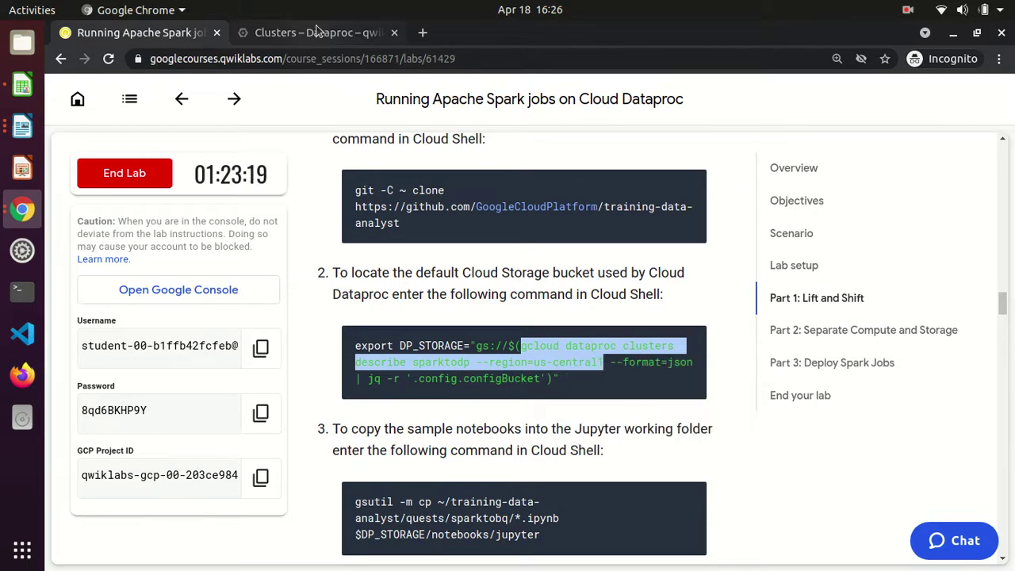
- Run the copied gcloud describe command for the cluster sparktodp in Cloud Shell, and authorize Cloud Shell to use the credentials
{"action": "left_click", "coordinate": [324, 33]}
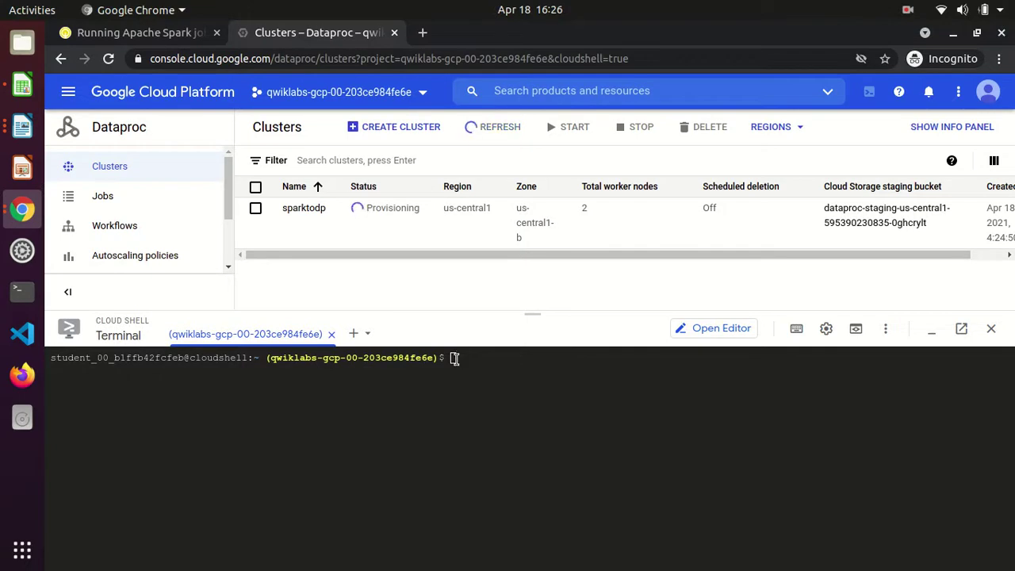
{"action": "right_click", "coordinate": [456, 360]}
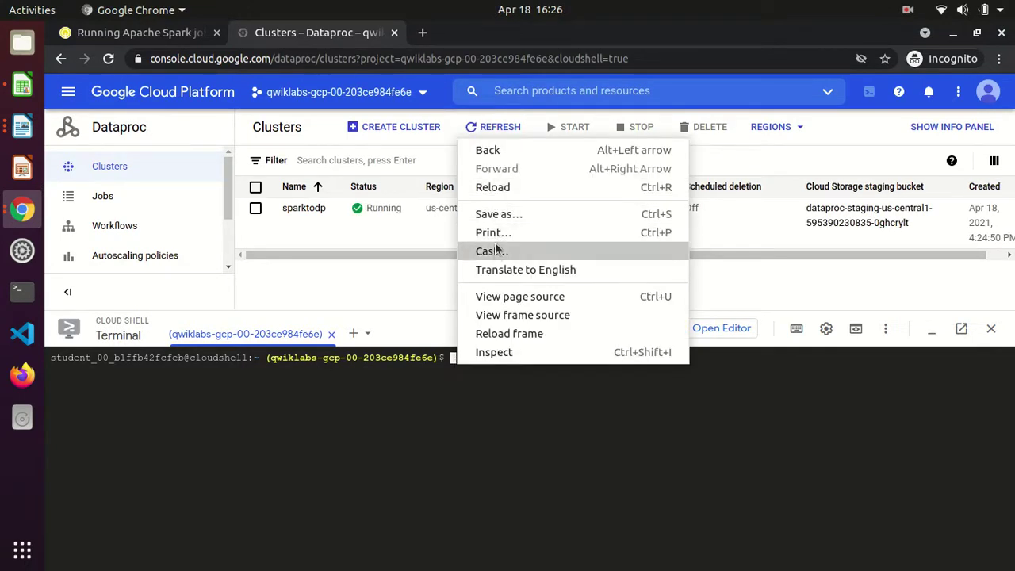
{"action": "left_click", "coordinate": [491, 405]}
{"action": "key", "text": "ctrl+v"}
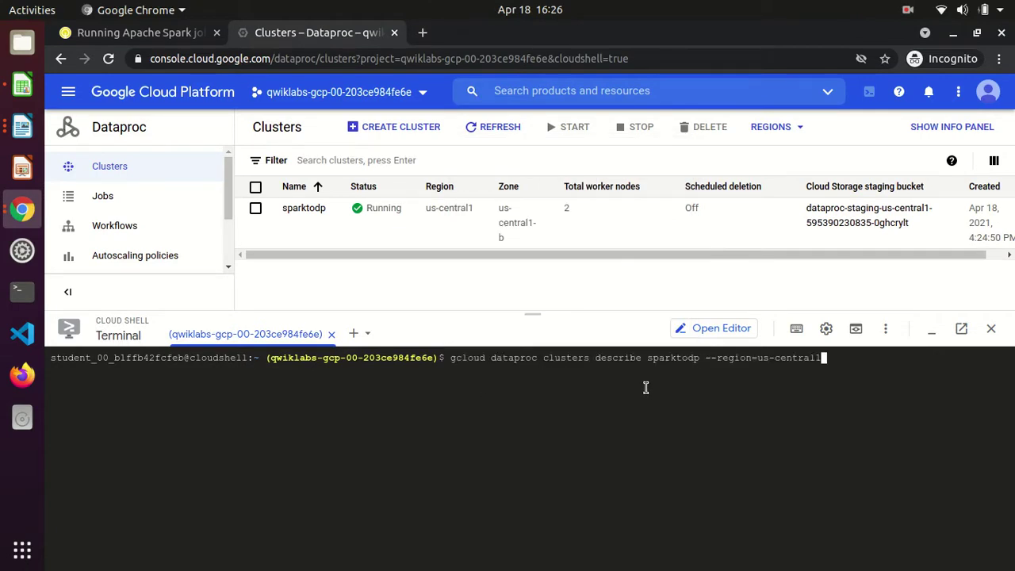
{"action": "key", "text": "Return"}
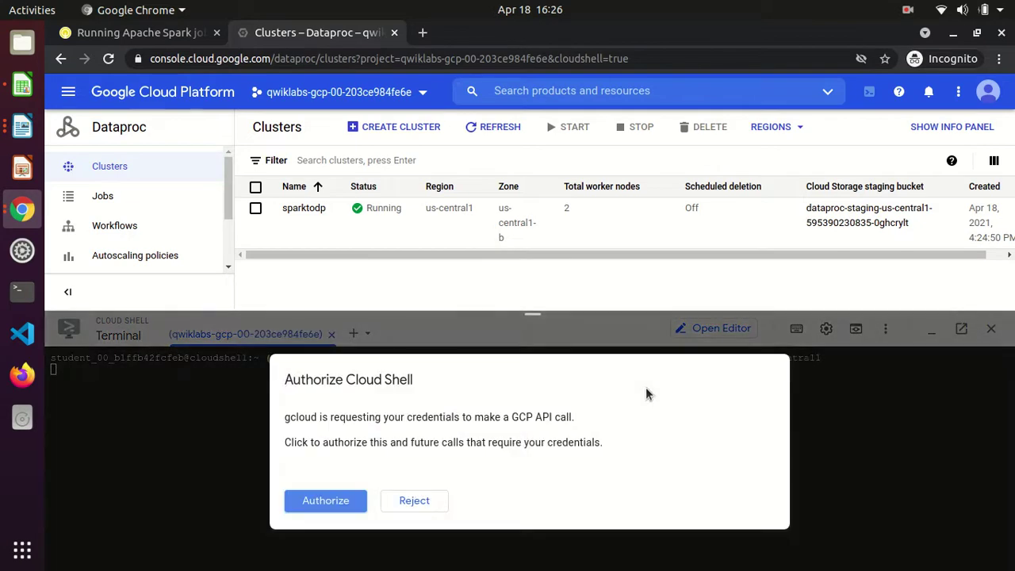
{"action": "left_click", "coordinate": [348, 500]}
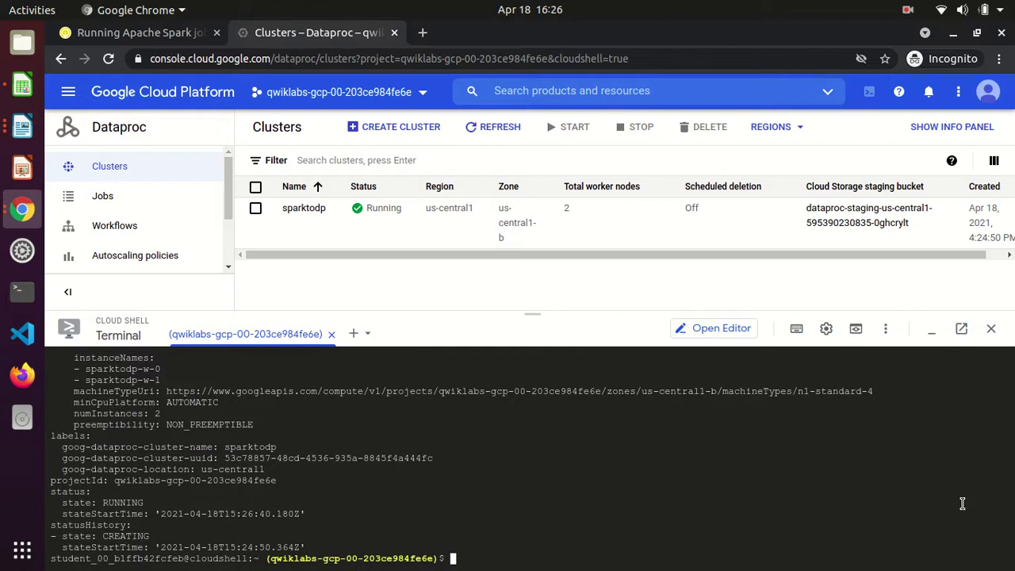
- Enlarge the terminal area, and rerun the sparktodp describe command with --format=json added, checking the option against the lab
{"action": "key", "text": "Up"}
{"action": "type", "text": "--format"}
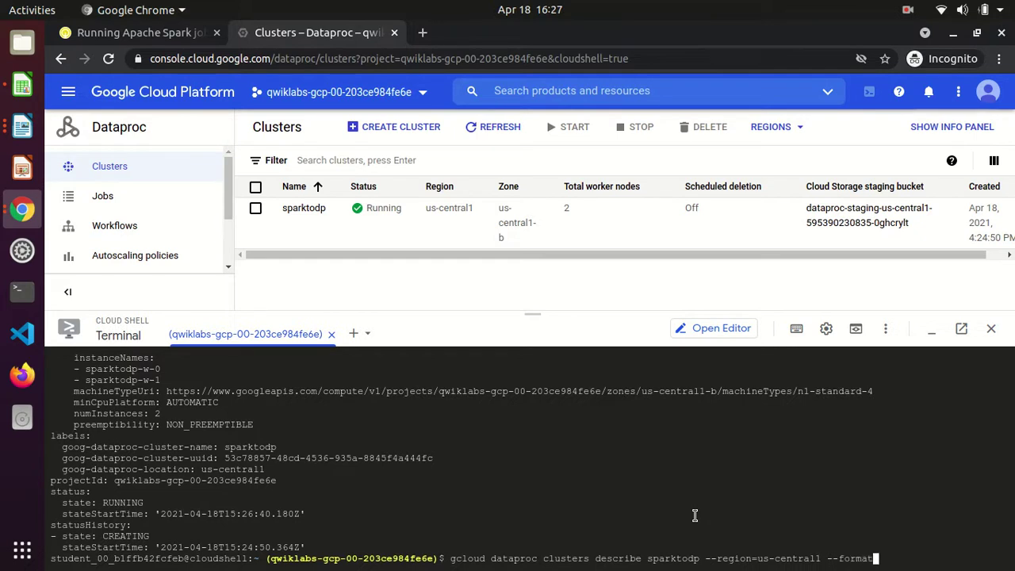
{"action": "left_click", "coordinate": [146, 34]}
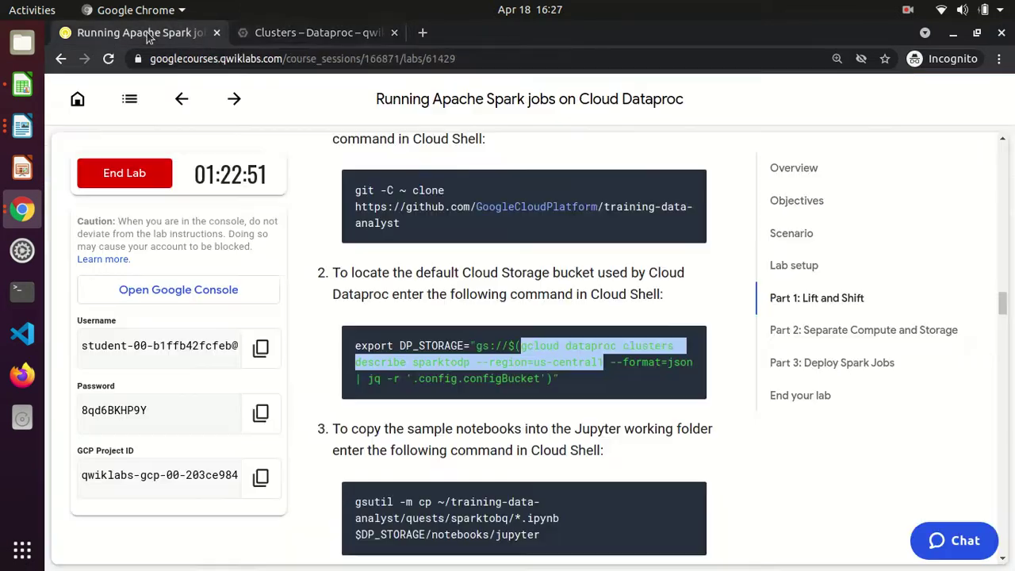
{"action": "left_click", "coordinate": [272, 36]}
{"action": "type", "text": "=json"}
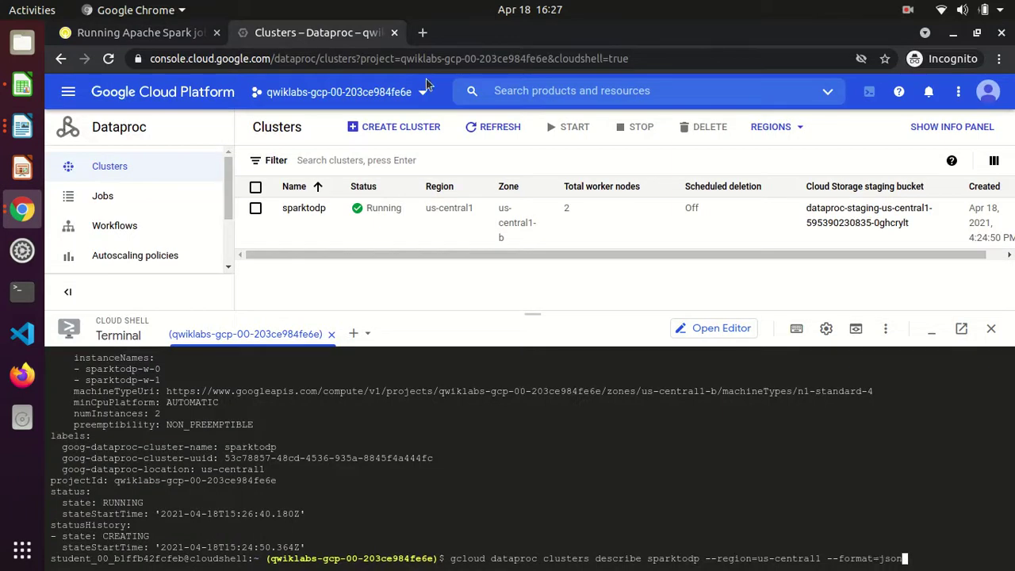
{"action": "left_click_drag", "start_coordinate": [533, 315], "coordinate": [515, 141]}
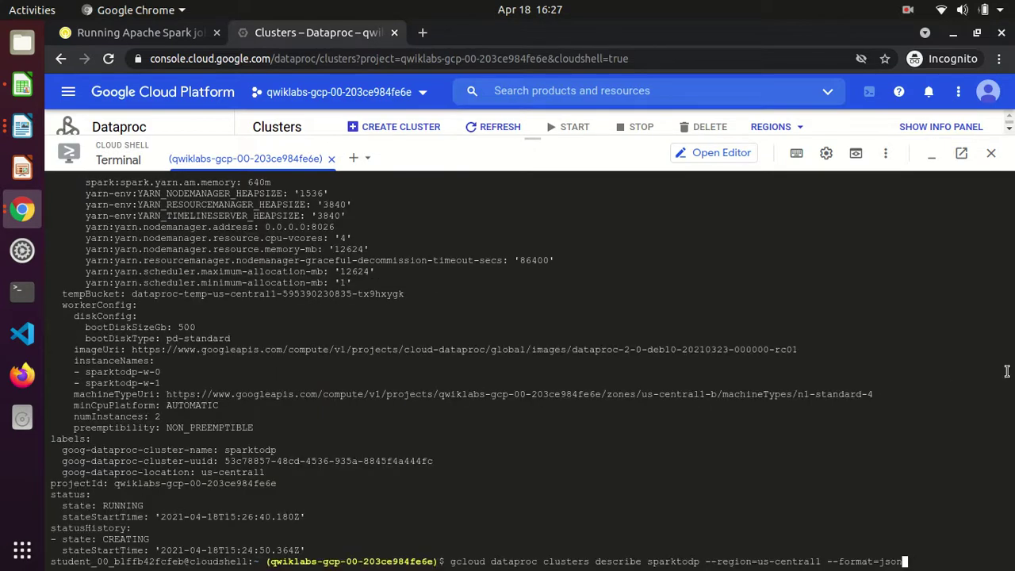
{"action": "key", "text": "Return"}
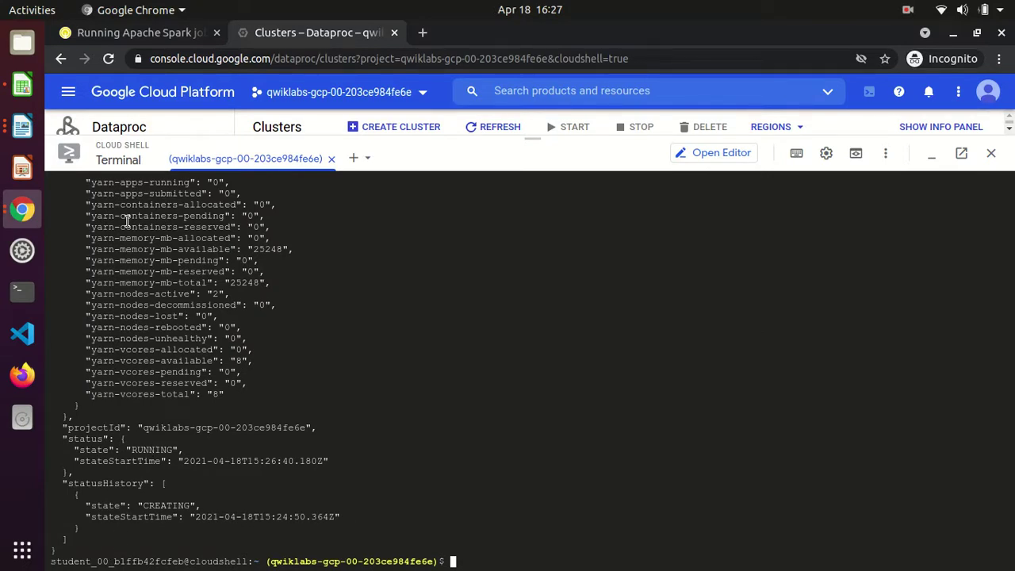
- Highlight config.configBucket in the lab's command for locating the default Cloud Storage bucket
{"action": "left_click", "coordinate": [143, 32]}
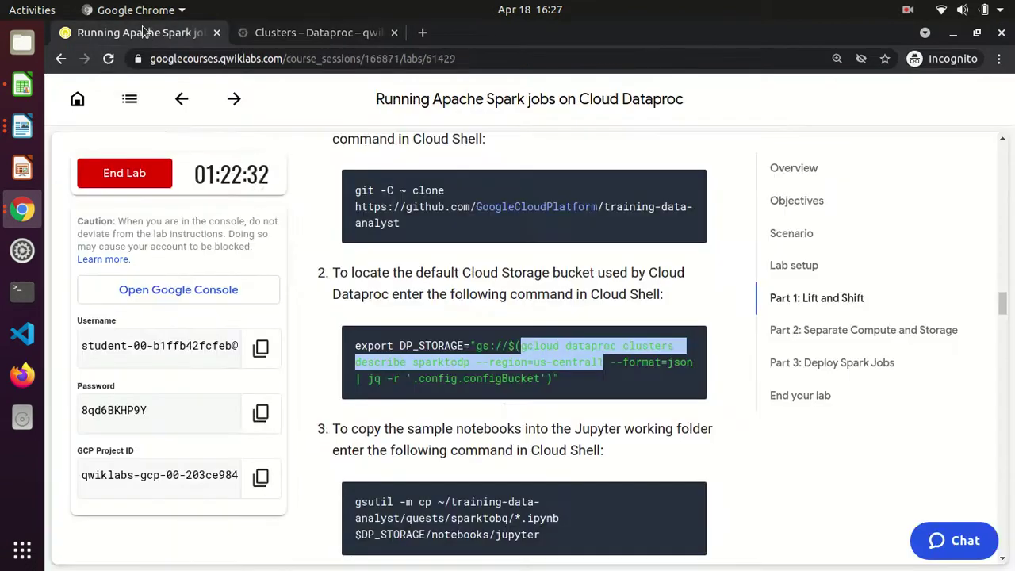
{"action": "left_click", "coordinate": [426, 378]}
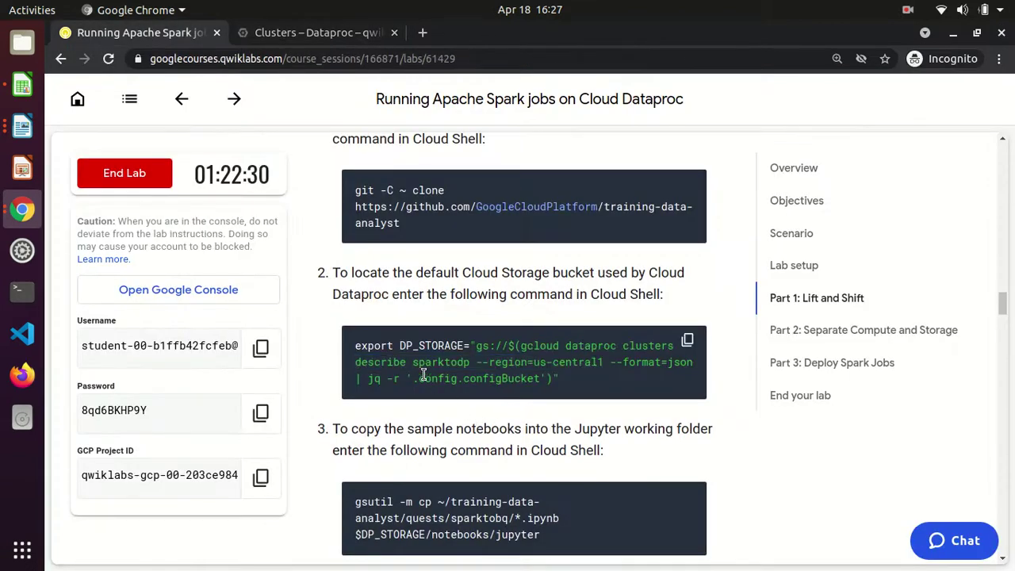
{"action": "left_click_drag", "start_coordinate": [421, 374], "coordinate": [542, 376]}
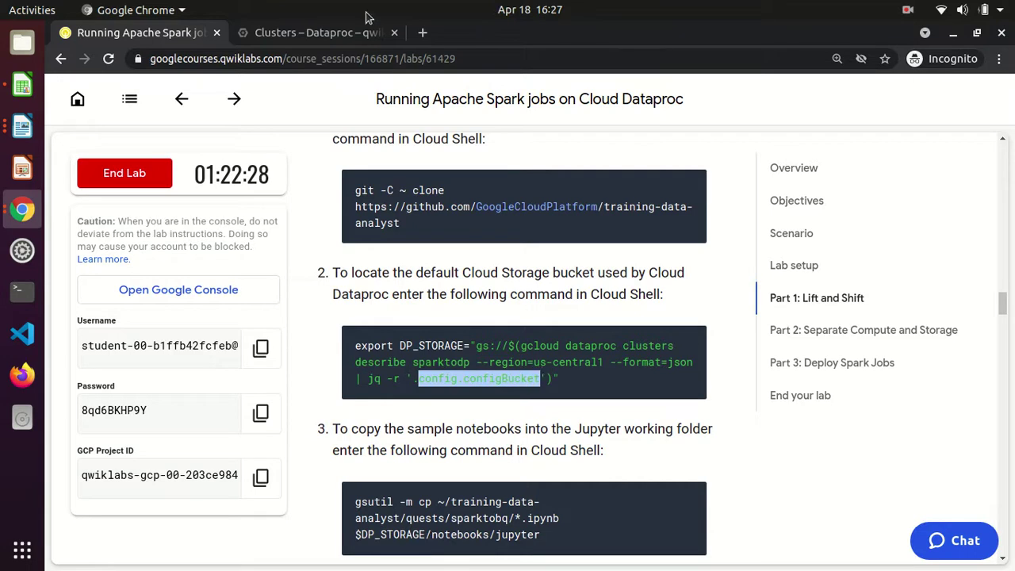
- Open the Cloud Shell terminal in its own browser tab, shrink the terminal area on the Clusters page, and return to the new tab
{"action": "left_click", "coordinate": [345, 36]}
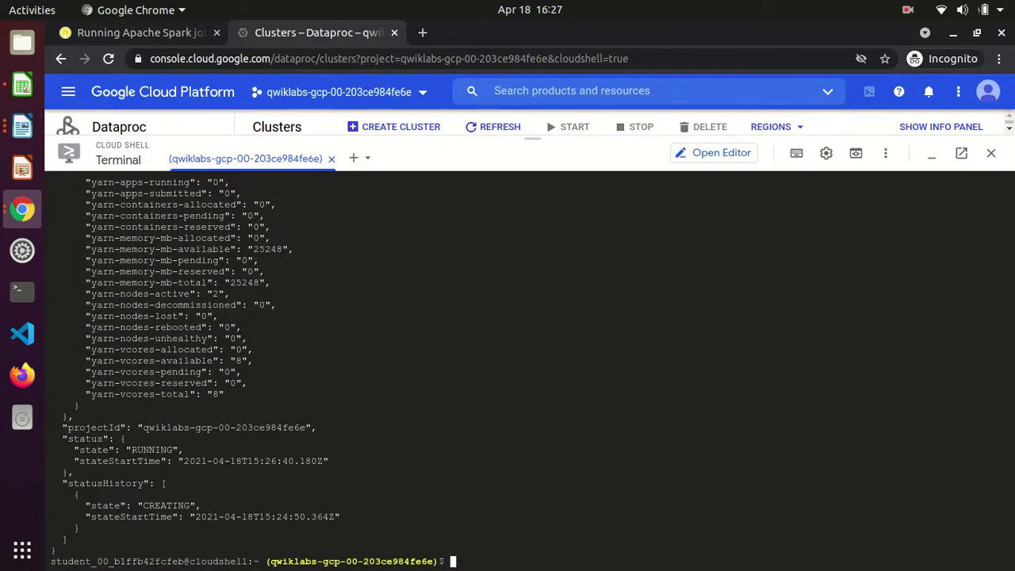
{"action": "left_click", "coordinate": [961, 153]}
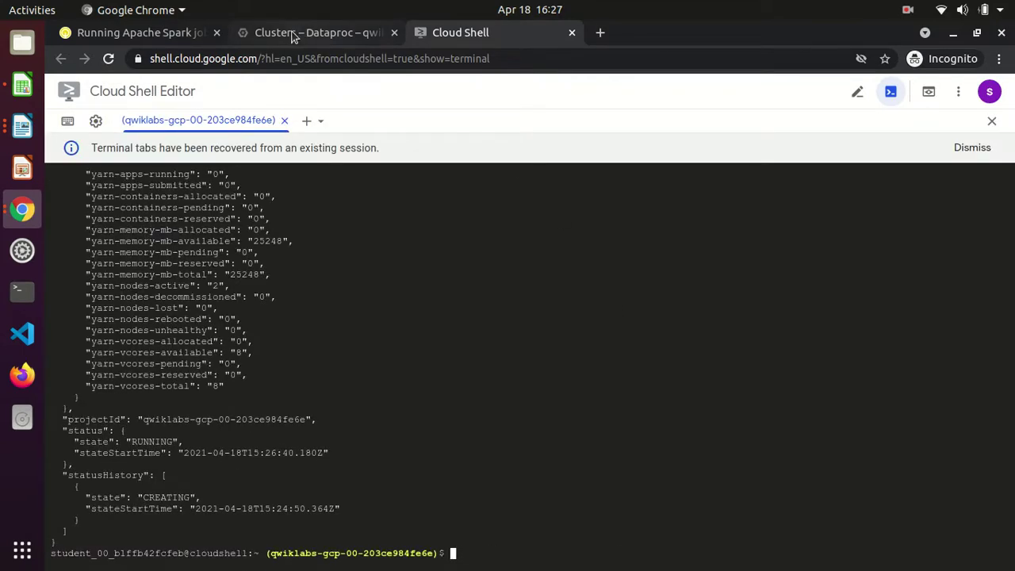
{"action": "left_click", "coordinate": [298, 33]}
{"action": "left_click_drag", "start_coordinate": [532, 136], "coordinate": [532, 538]}
{"action": "left_click", "coordinate": [462, 33]}
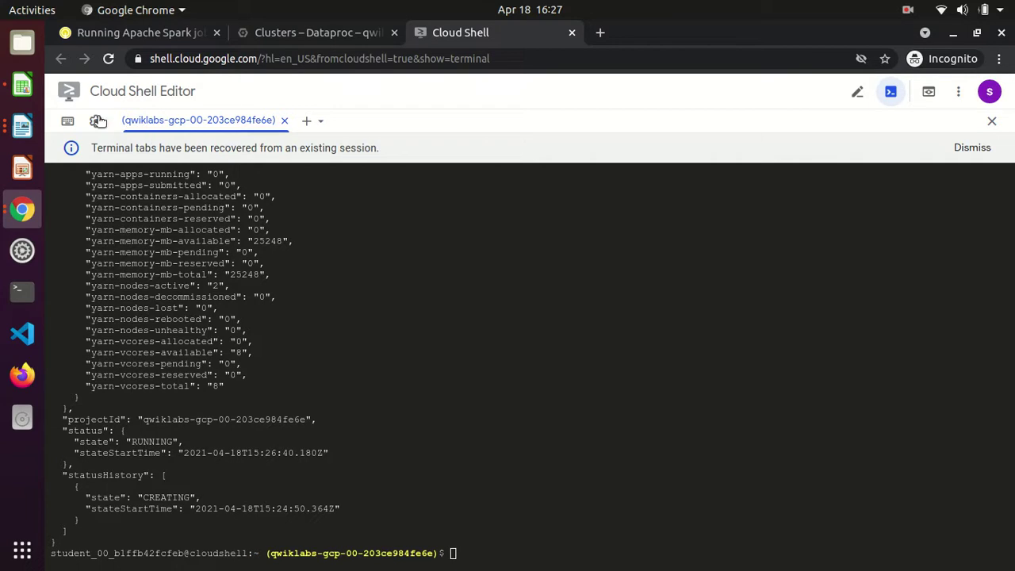
{"action": "left_click", "coordinate": [95, 120]}
{"action": "mouse_move", "coordinate": [117, 182]}
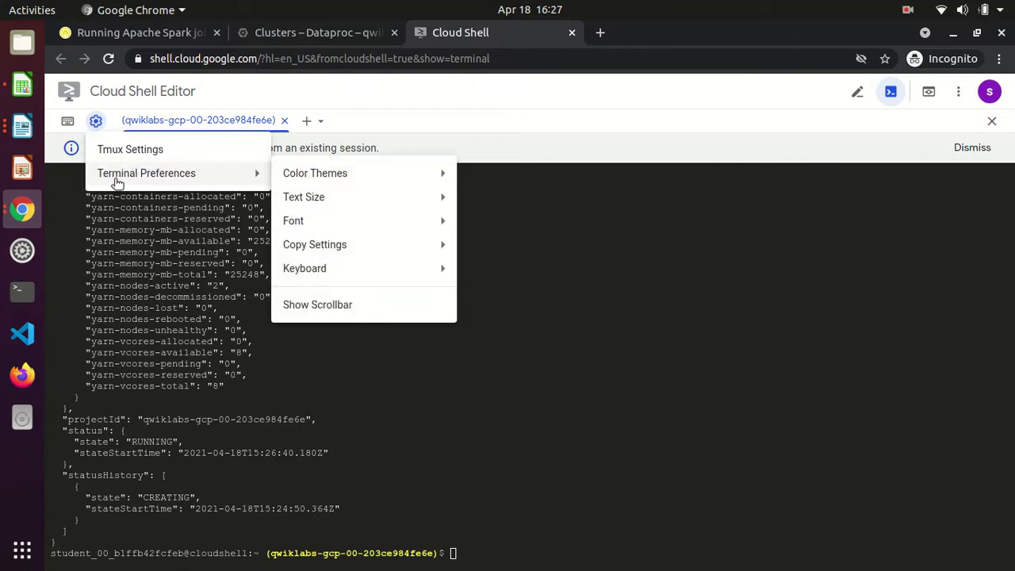
{"action": "left_click", "coordinate": [271, 438]}
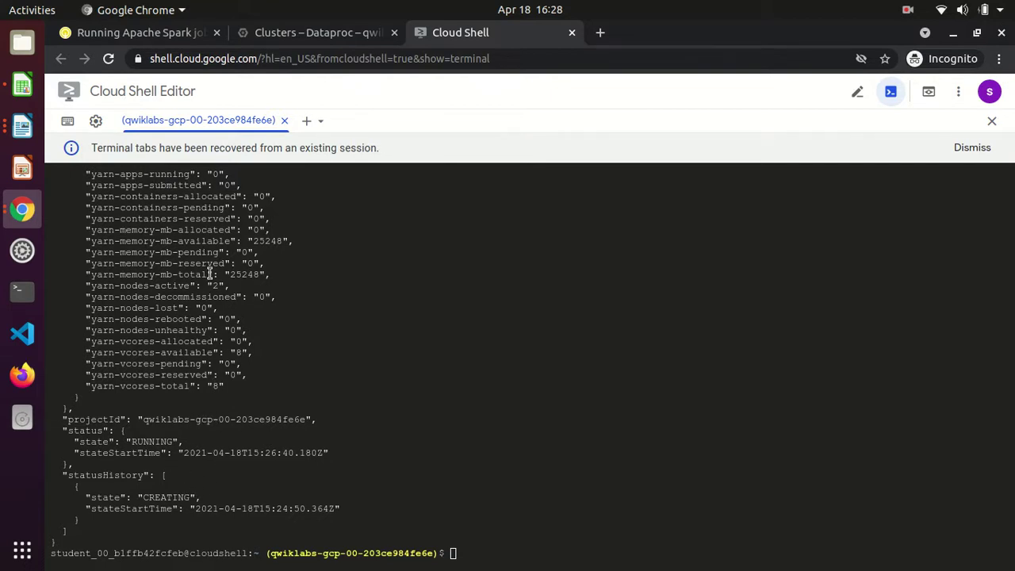
- Copy the inner gcloud describe command for sparktodp, including jq -r '.config.configBucket', from the lab and run it in Cloud Shell
{"action": "left_click", "coordinate": [143, 33]}
{"action": "left_click", "coordinate": [525, 401]}
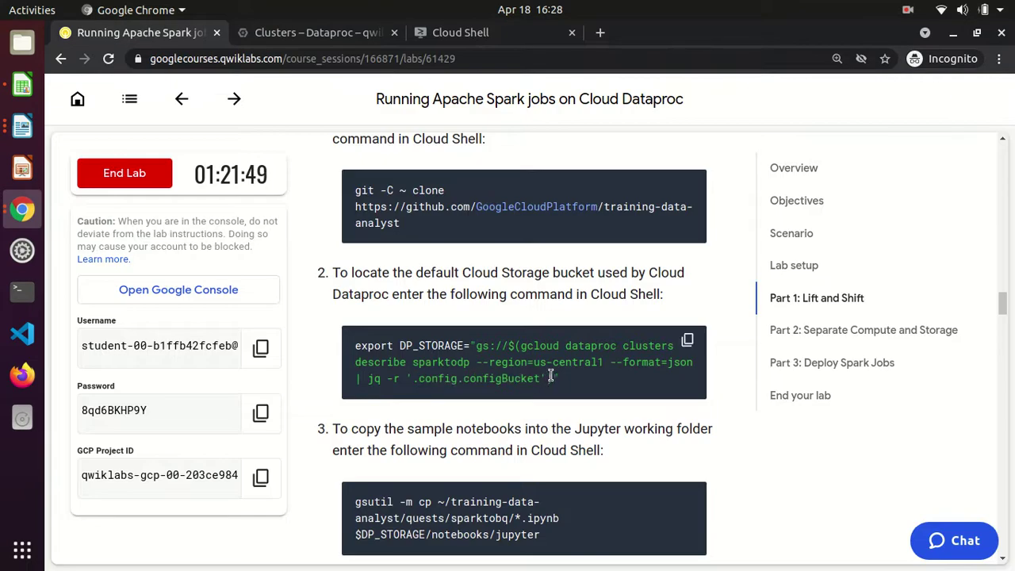
{"action": "left_click_drag", "start_coordinate": [546, 378], "coordinate": [522, 346]}
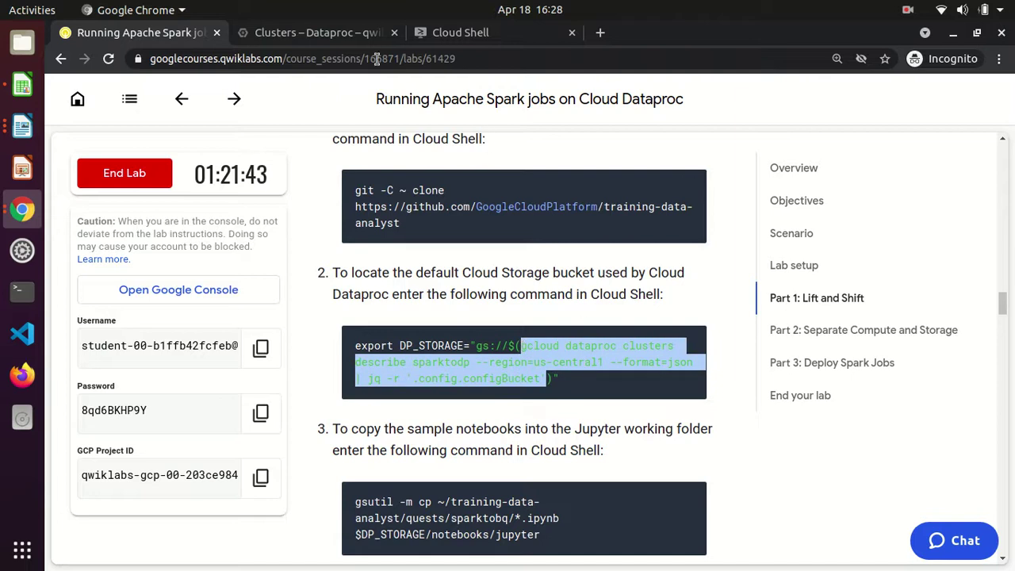
{"action": "left_click", "coordinate": [441, 37]}
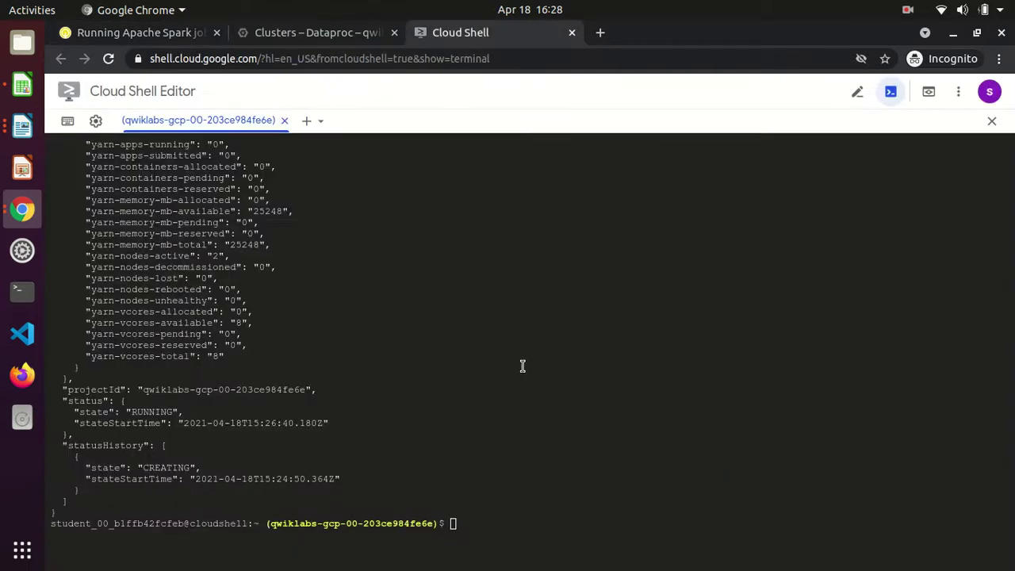
{"action": "left_click", "coordinate": [473, 524]}
{"action": "key", "text": "ctrl+v"}
{"action": "key", "text": "Return"}
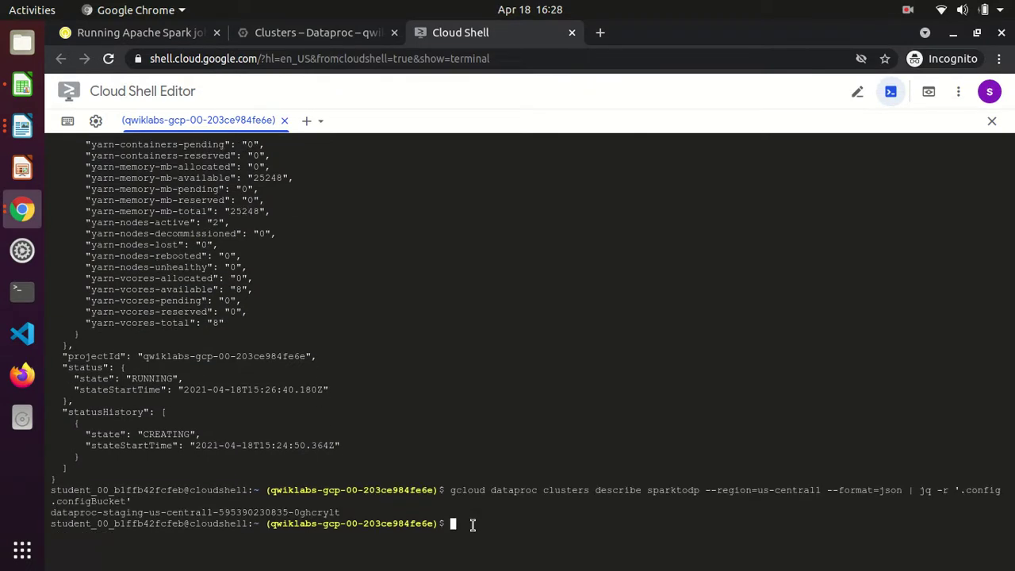
{"action": "double_click", "coordinate": [254, 507]}
{"action": "left_click", "coordinate": [297, 508]}
- Print the DP_STORAGE variable in Cloud Shell with echo $DP_STORAGE
{"action": "left_click", "coordinate": [134, 32]}
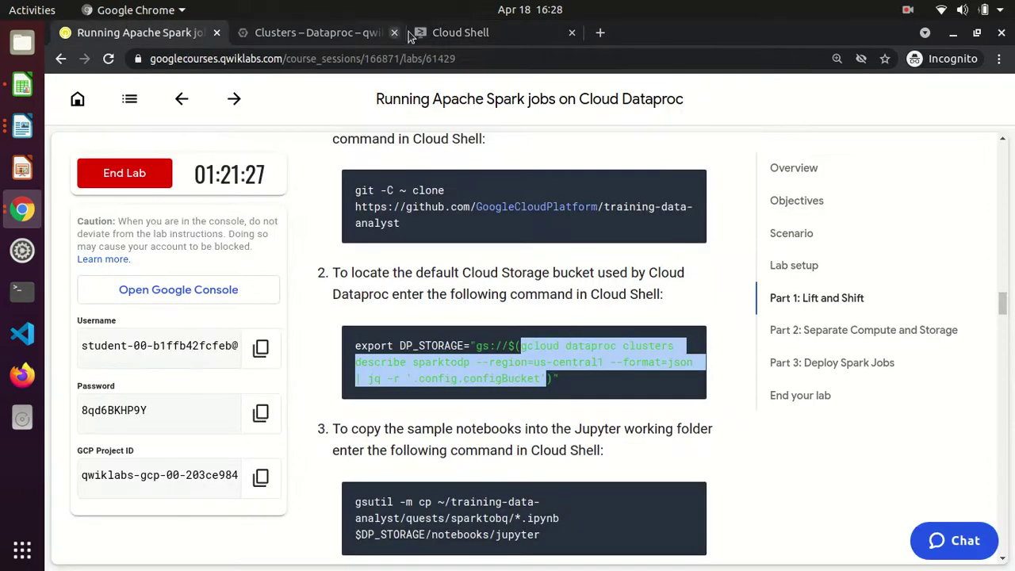
{"action": "left_click", "coordinate": [474, 33]}
{"action": "type", "text": "echo D"}
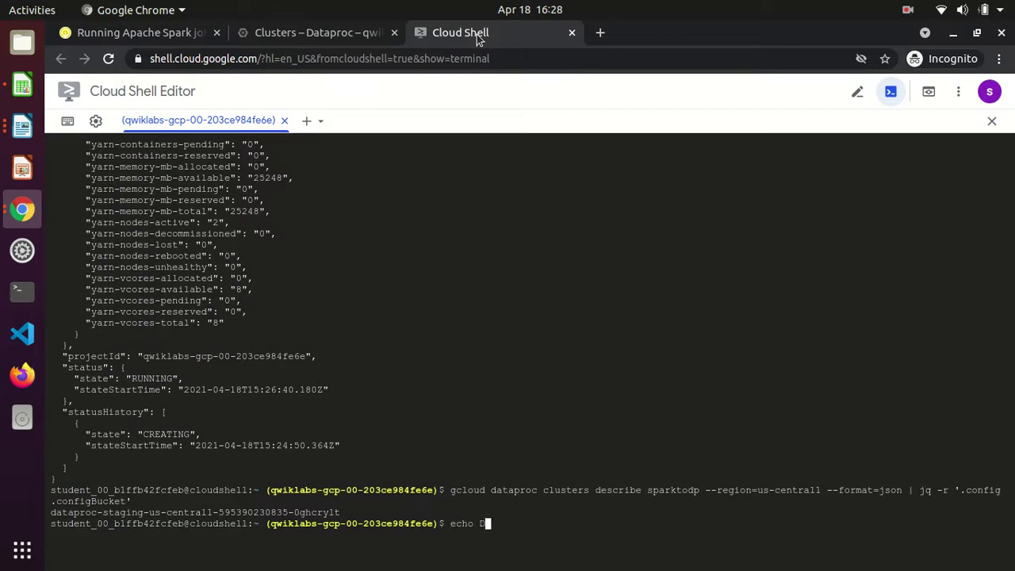
{"action": "key", "text": "BackSpace"}
{"action": "type", "text": "$DP_STORAGE"}
{"action": "key", "text": "Return"}
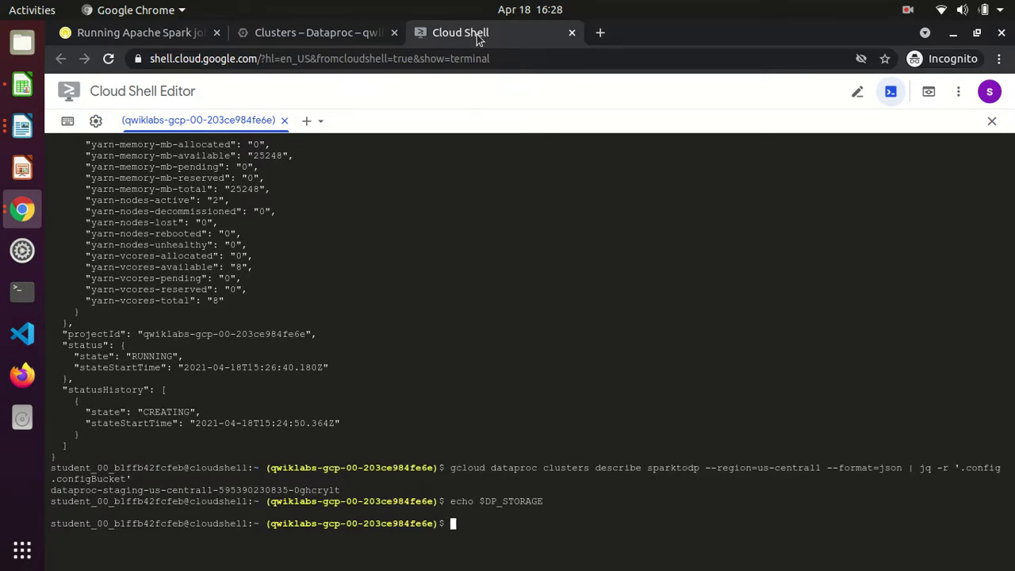
- Copy the lab's full export DP_STORAGE command, run it in Cloud Shell, and print the variable with echo $DP_STORAGE
{"action": "left_click", "coordinate": [133, 35]}
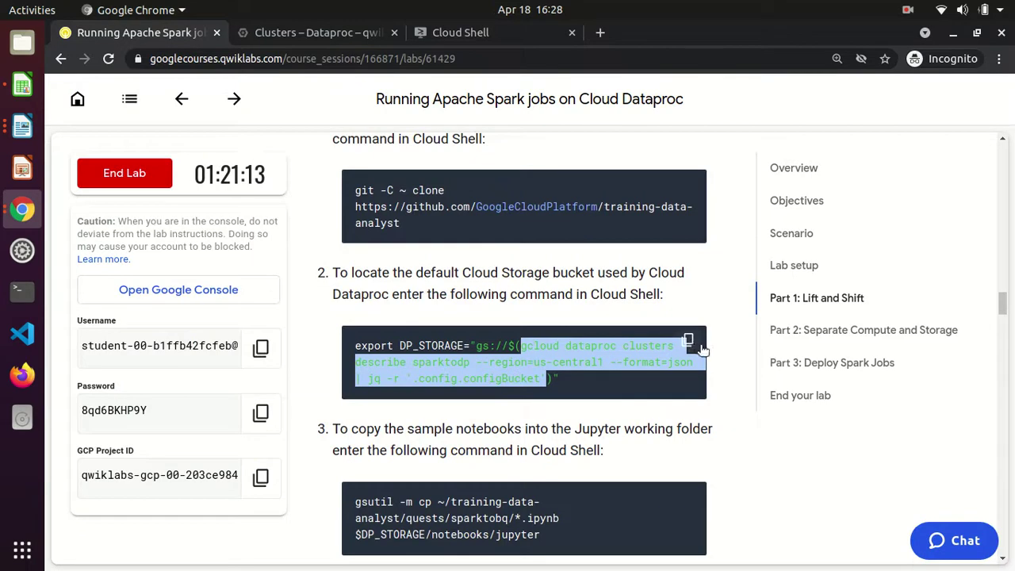
{"action": "left_click", "coordinate": [691, 344]}
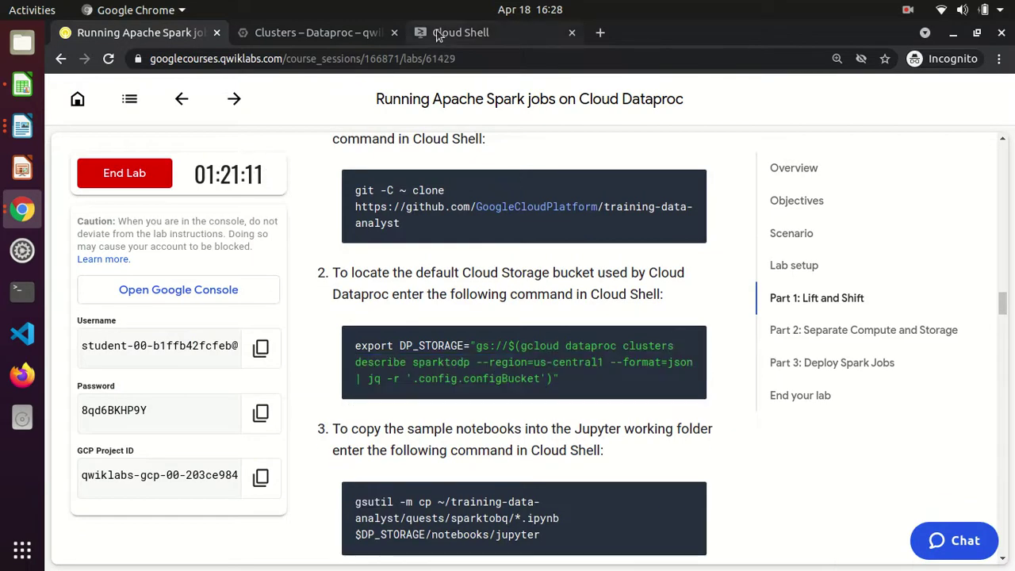
{"action": "left_click", "coordinate": [439, 33]}
{"action": "type", "text": "clear"}
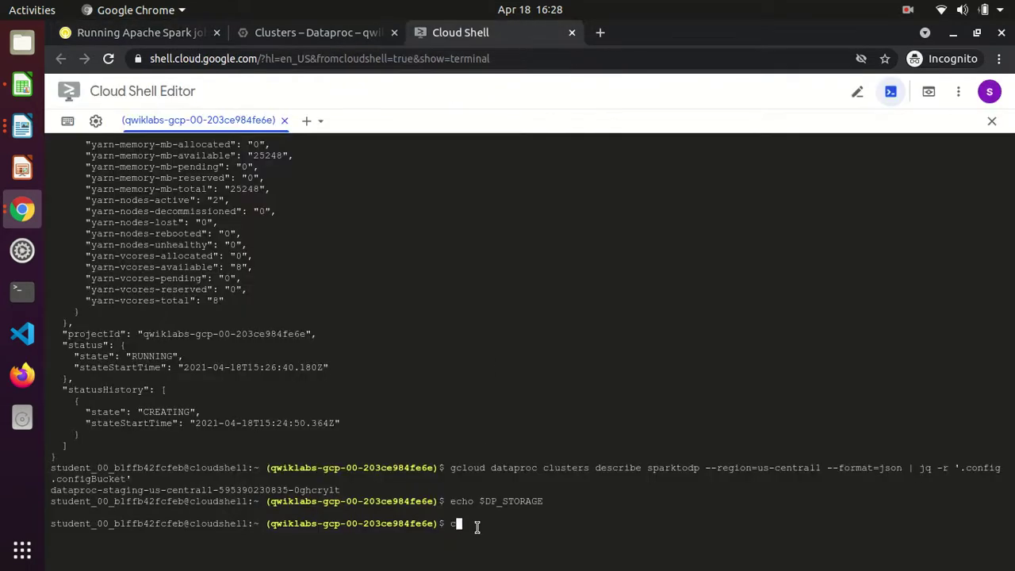
{"action": "key", "text": "BackSpace"}
{"action": "key", "text": "BackSpace"}
{"action": "key", "text": "BackSpace"}
{"action": "key", "text": "BackSpace"}
{"action": "key", "text": "BackSpace"}
{"action": "key", "text": "ctrl+v"}
{"action": "key", "text": "Return"}
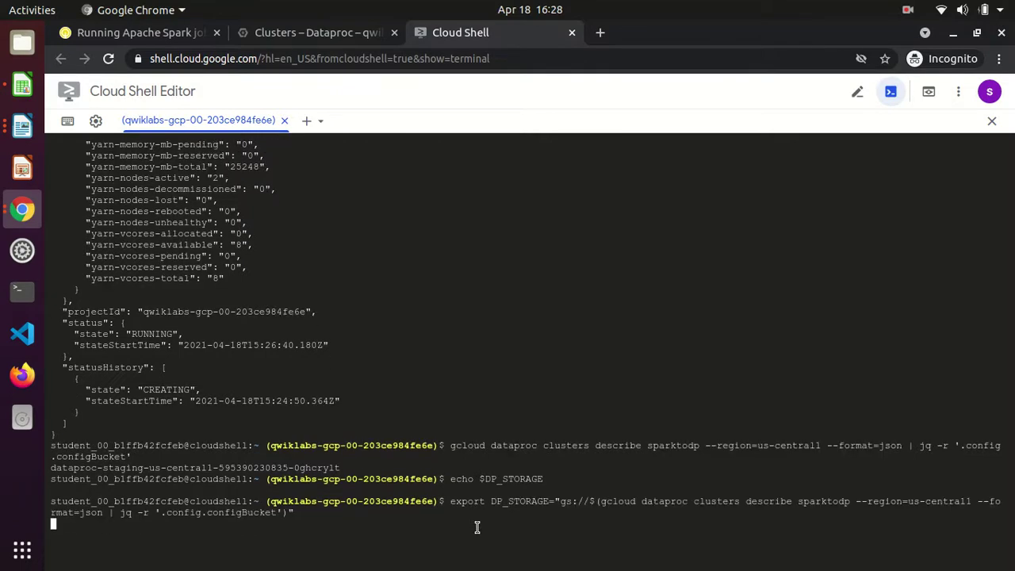
{"action": "type", "text": "echo $DP_STORAGE"}
{"action": "key", "text": "Return"}
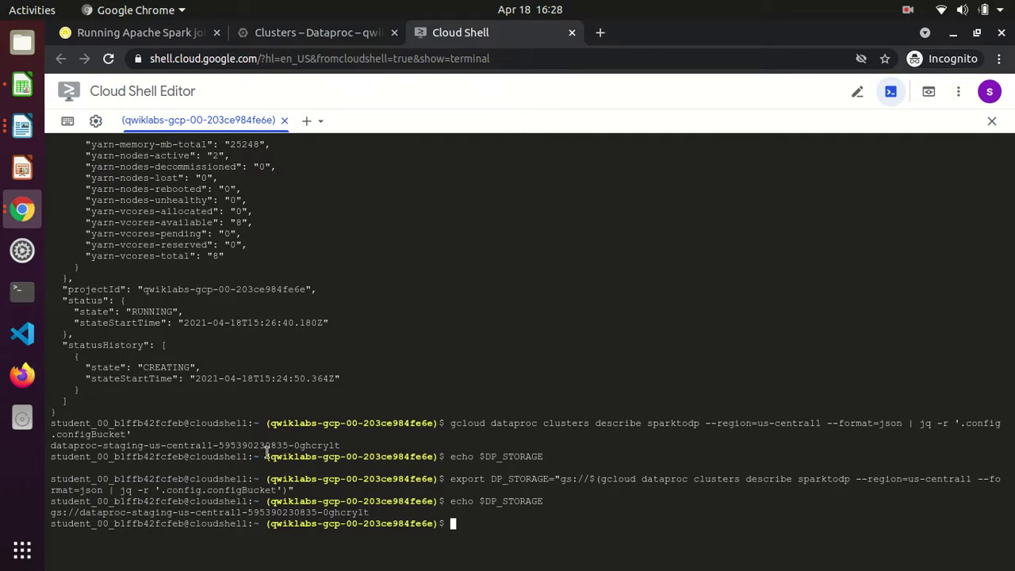
- Open the Cloud Storage browser in a new browser tab and compare its buckets with the bucket path in Cloud Shell
{"action": "left_click", "coordinate": [134, 35]}
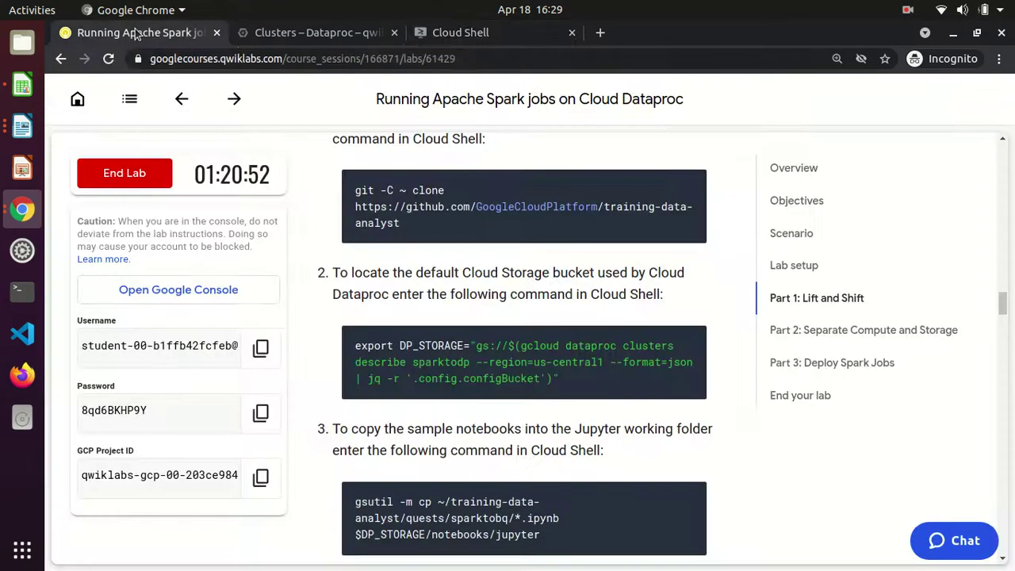
{"action": "left_click", "coordinate": [464, 36]}
{"action": "left_click", "coordinate": [319, 33]}
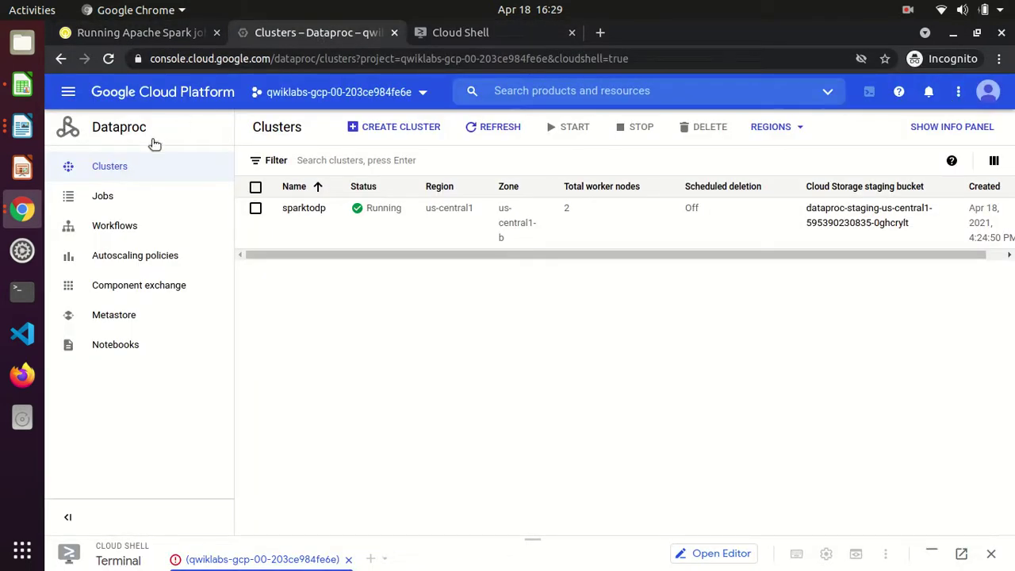
{"action": "left_click", "coordinate": [69, 92]}
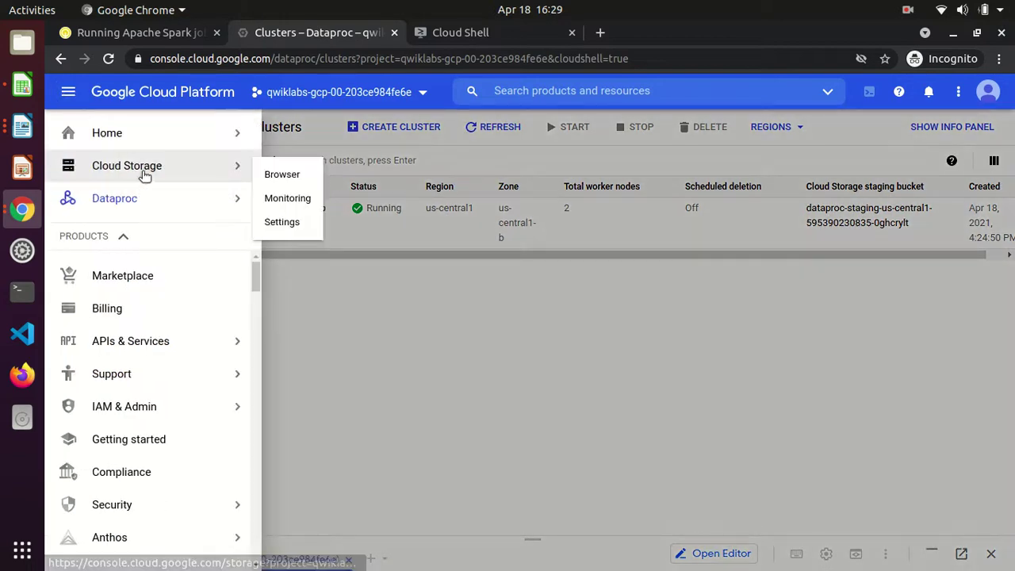
{"action": "right_click", "coordinate": [145, 175]}
{"action": "left_click", "coordinate": [169, 185]}
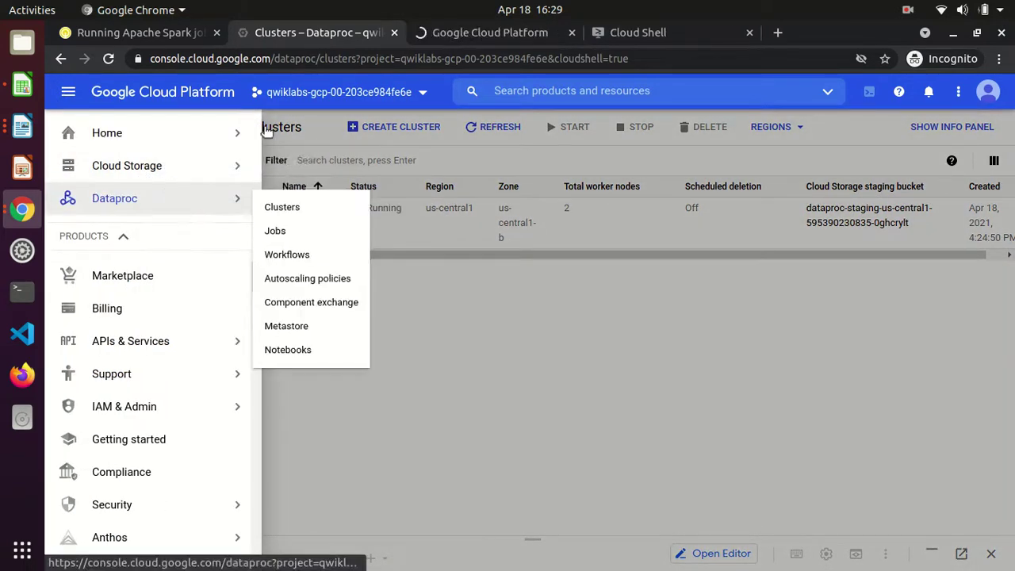
{"action": "left_click", "coordinate": [475, 35]}
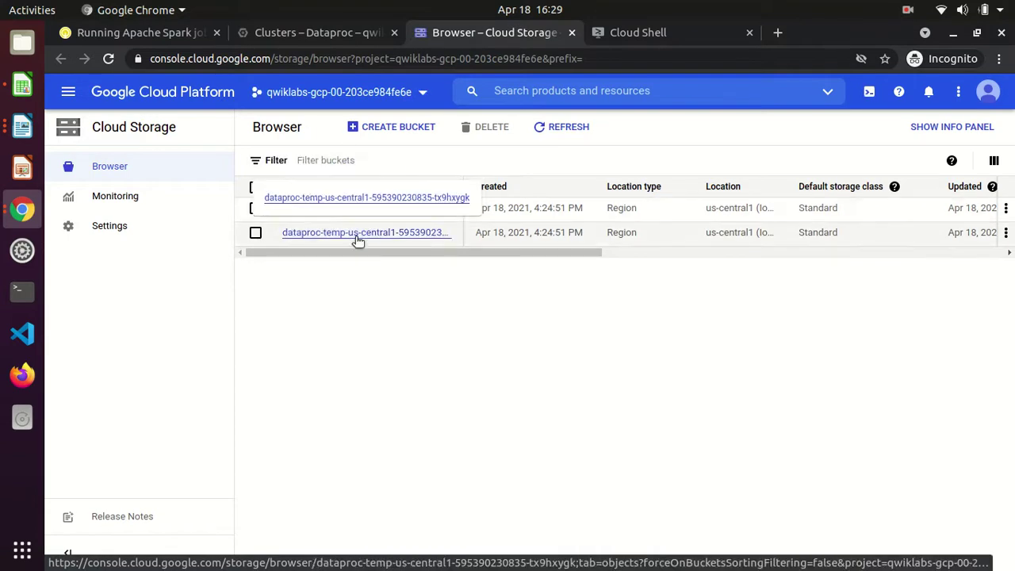
{"action": "left_click", "coordinate": [644, 33]}
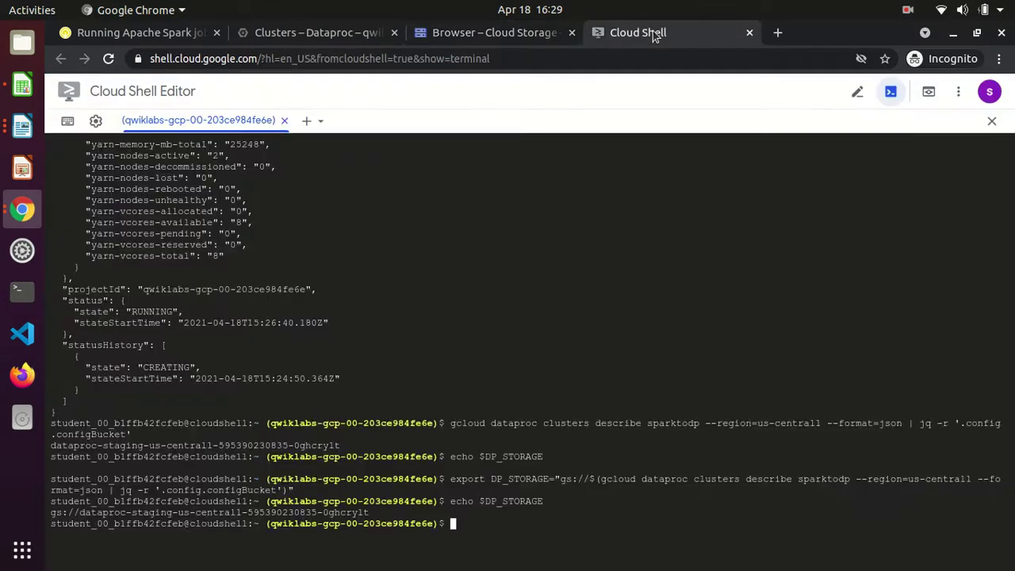
{"action": "left_click", "coordinate": [521, 35]}
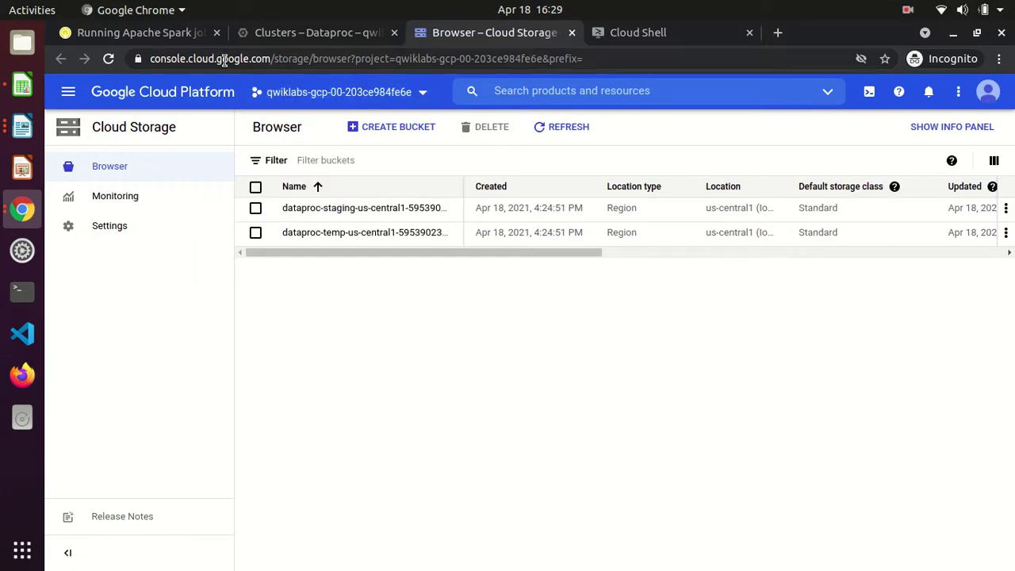
- Examine the source path and the $DP_STORAGE/notebooks/jupyter destination in the lab's gsutil command for copying the sample notebooks
{"action": "left_click", "coordinate": [164, 35]}
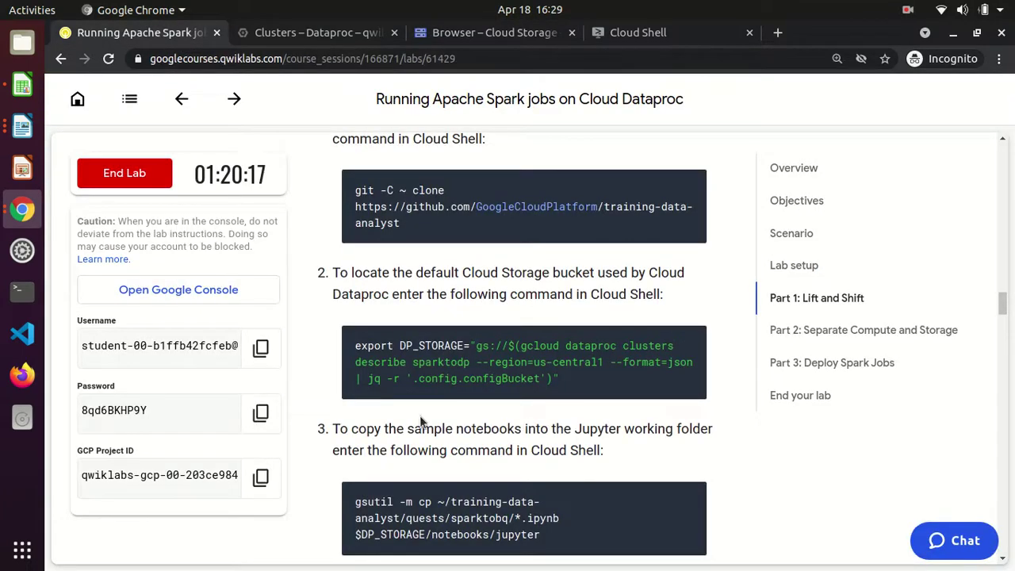
{"action": "scroll", "coordinate": [421, 426], "scroll_direction": "down", "scroll_amount": 3}
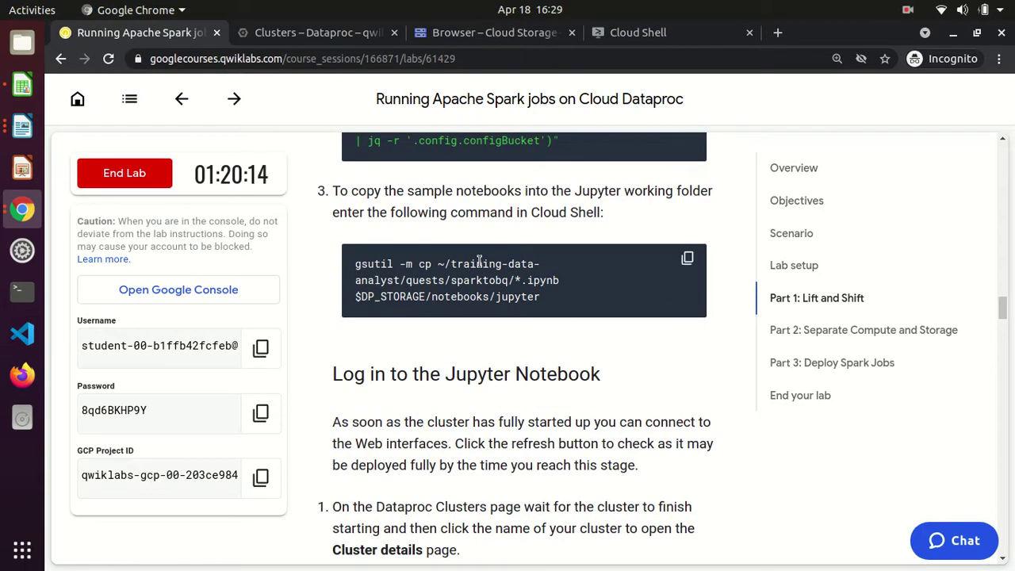
{"action": "double_click", "coordinate": [479, 263]}
{"action": "double_click", "coordinate": [448, 297]}
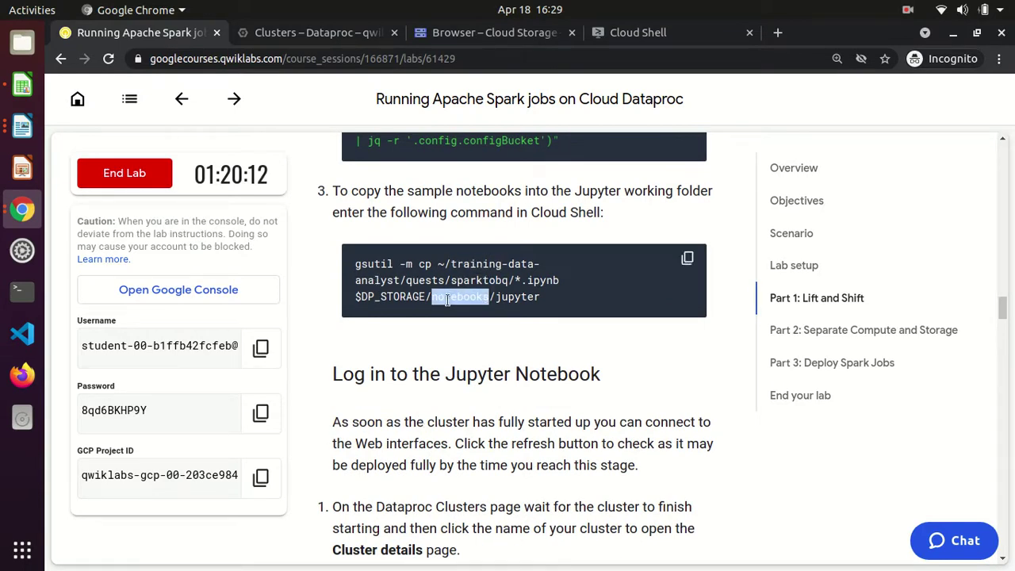
{"action": "left_click", "coordinate": [500, 287]}
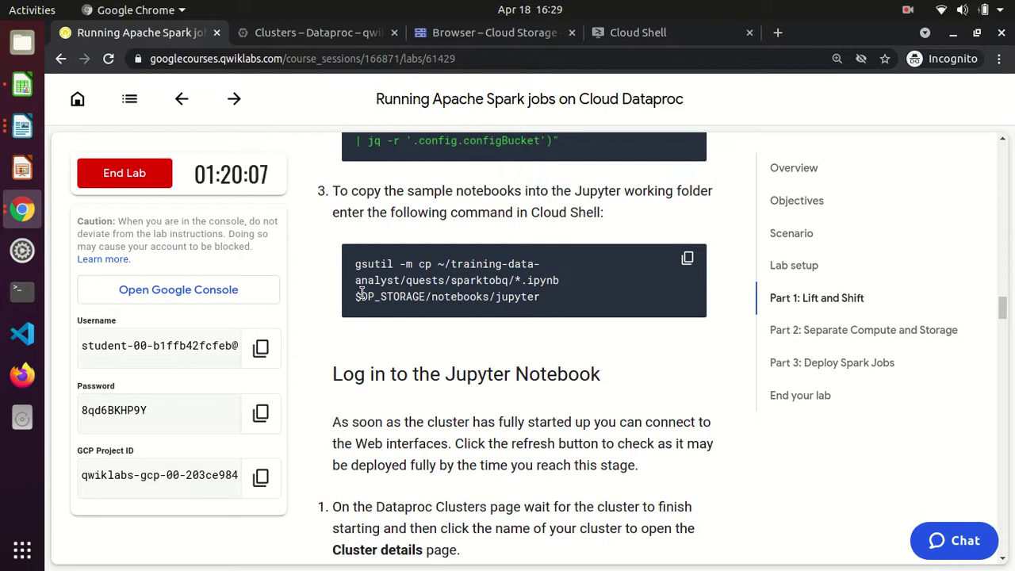
{"action": "left_click_drag", "start_coordinate": [360, 296], "coordinate": [430, 295]}
{"action": "double_click", "coordinate": [454, 296]}
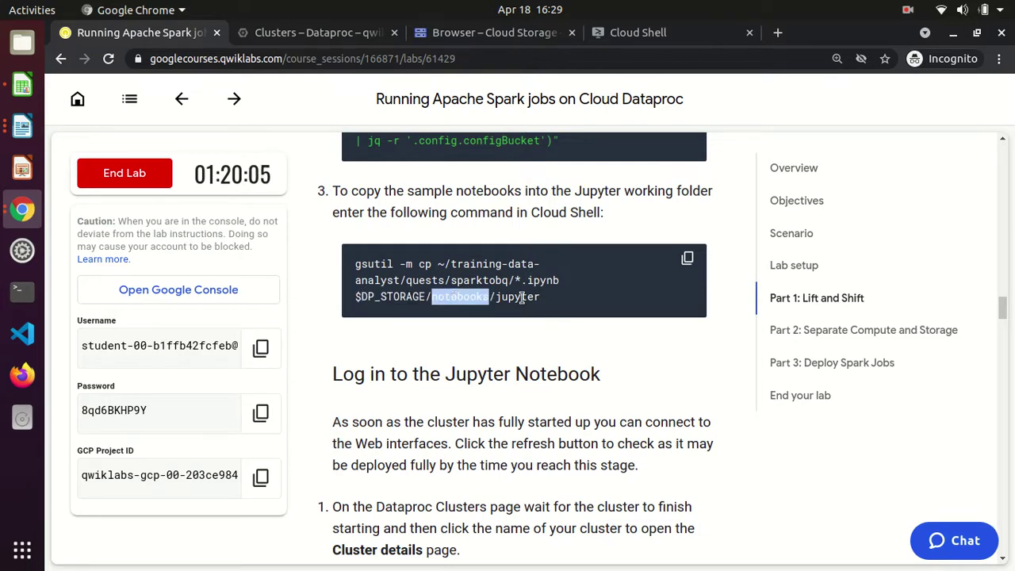
{"action": "double_click", "coordinate": [521, 297]}
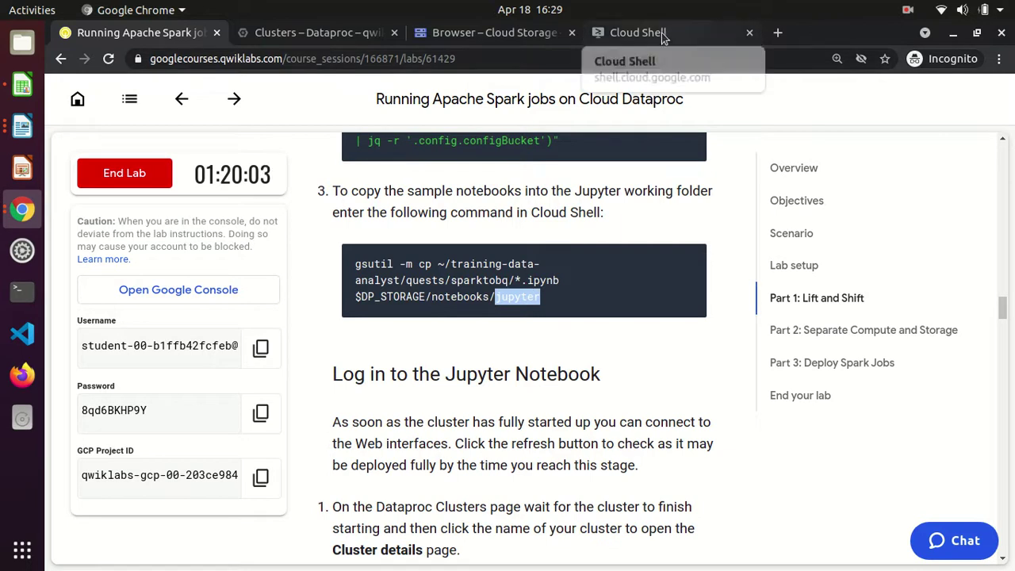
- Open the notebooks/jupyter folder of the dataproc-staging bucket in Cloud Storage, closing the Learn pane
{"action": "left_click", "coordinate": [501, 36]}
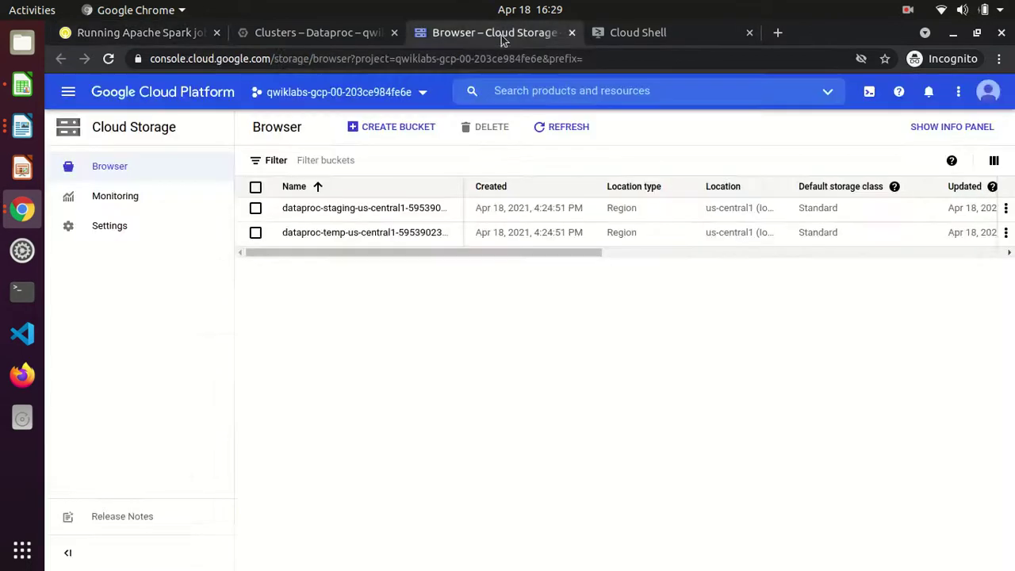
{"action": "left_click", "coordinate": [348, 209]}
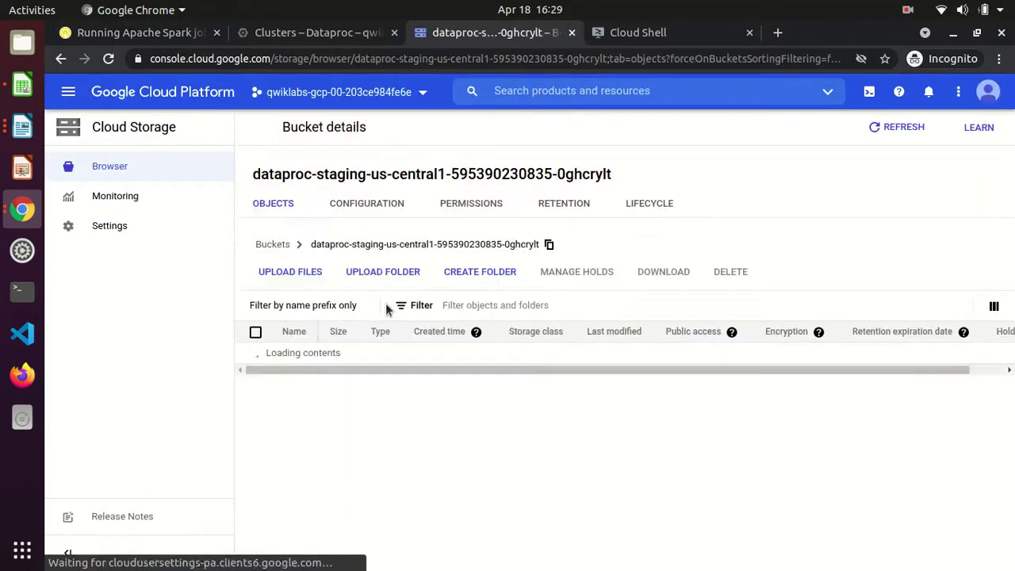
{"action": "left_click", "coordinate": [326, 376]}
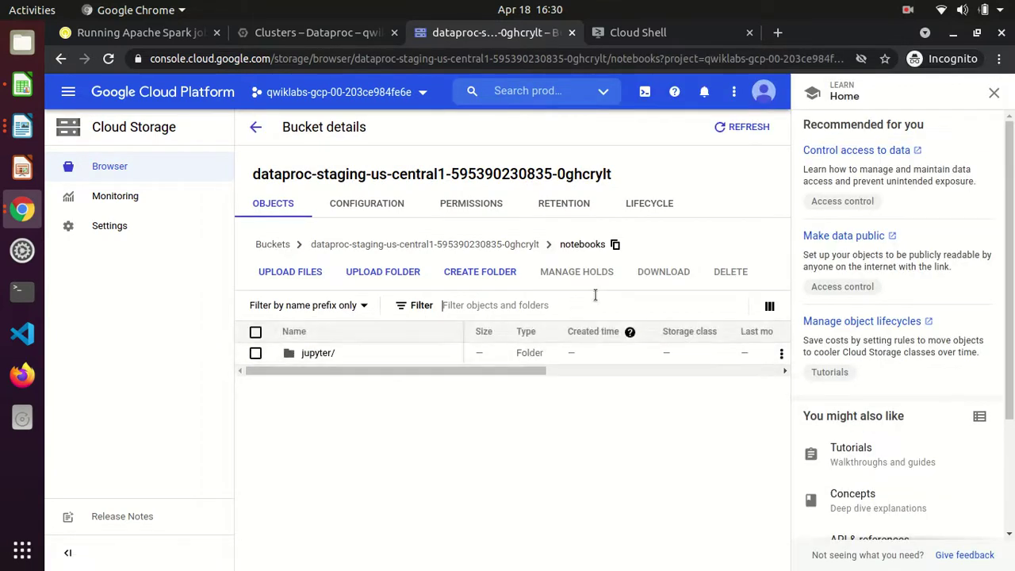
{"action": "left_click", "coordinate": [994, 92]}
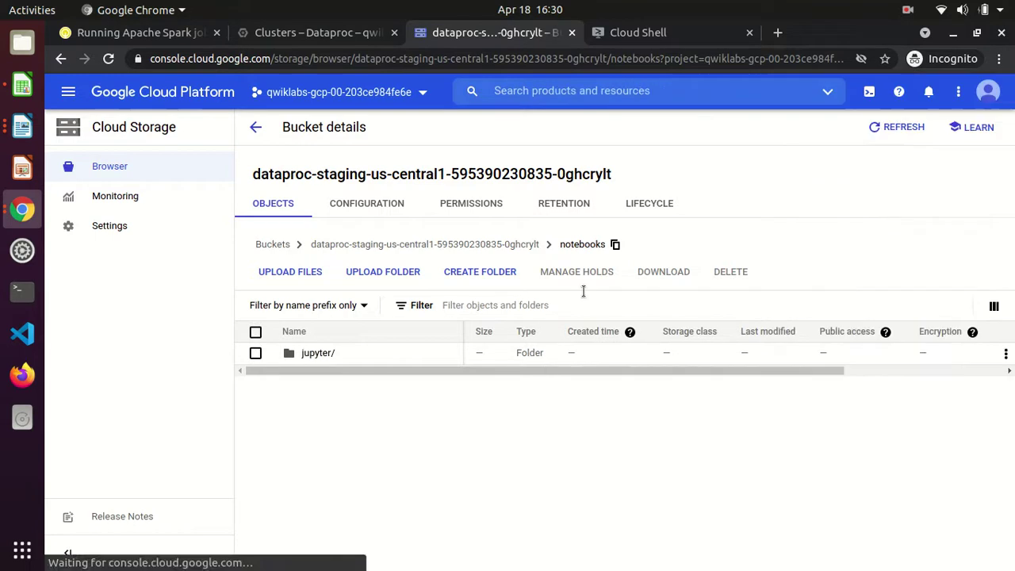
{"action": "left_click", "coordinate": [317, 353]}
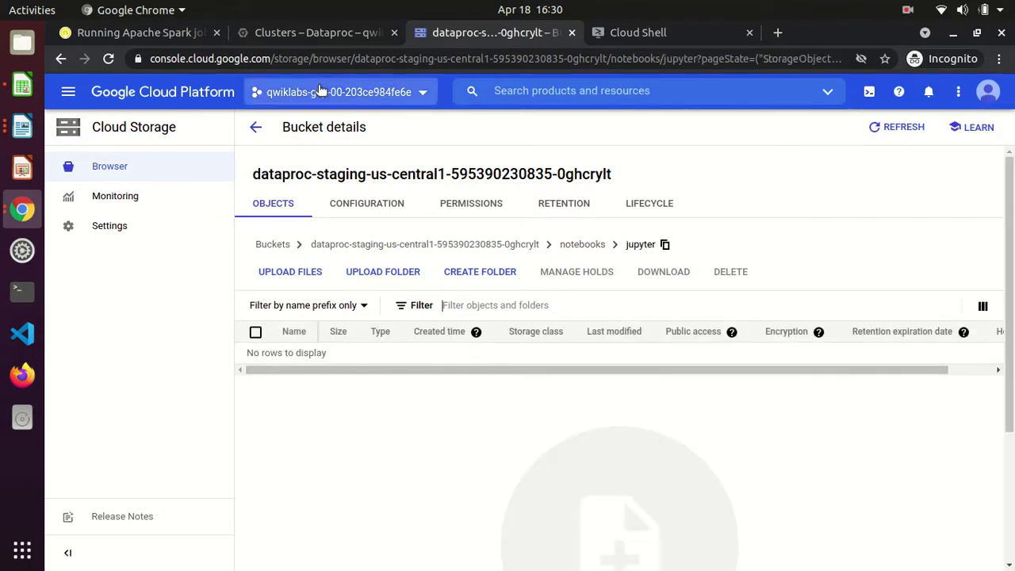
- Run the lab's gsutil -m cp ~/training-data-analyst/quests/sparktobq/*.ipynb $DP_STORAGE/notebooks/jupyter command in Cloud Shell and refresh the jupyter folder in Cloud Storage
{"action": "left_click", "coordinate": [136, 35]}
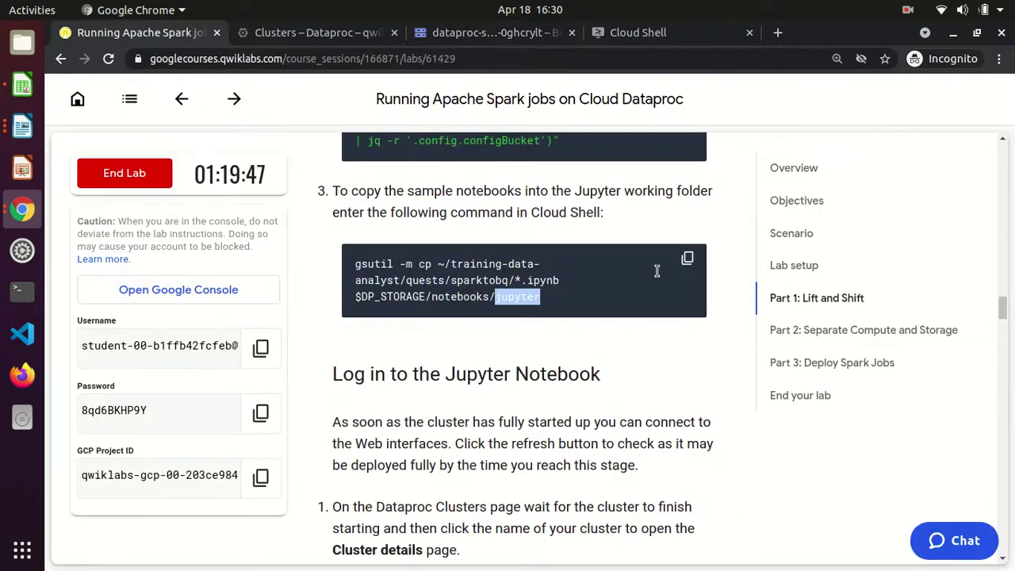
{"action": "left_click", "coordinate": [622, 33]}
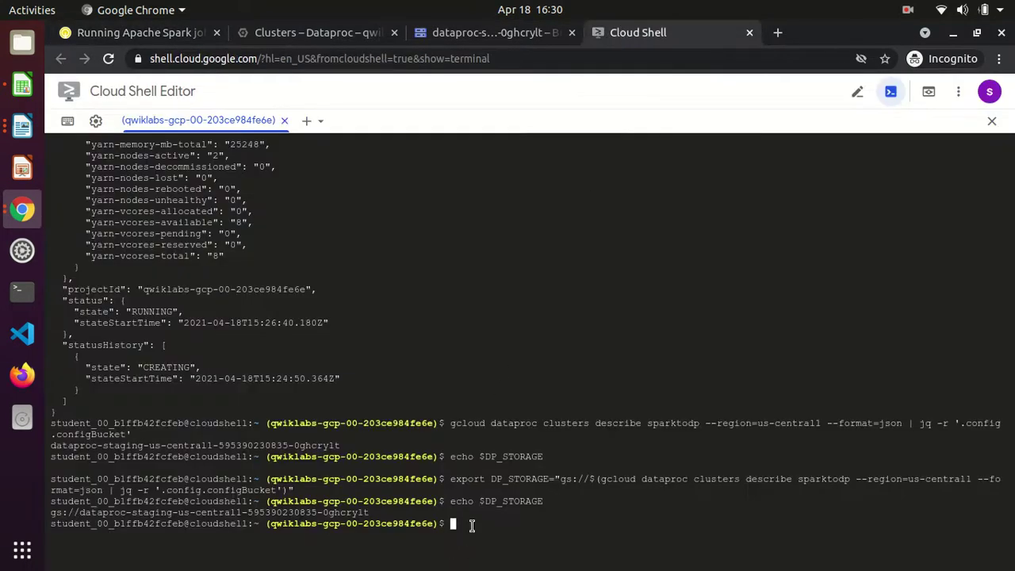
{"action": "type", "text": "gsutil -m cp ~/training-data-analyst/quests/sparktobq/*.ipynb $DP_STORAGE/notebooks/jupyter"}
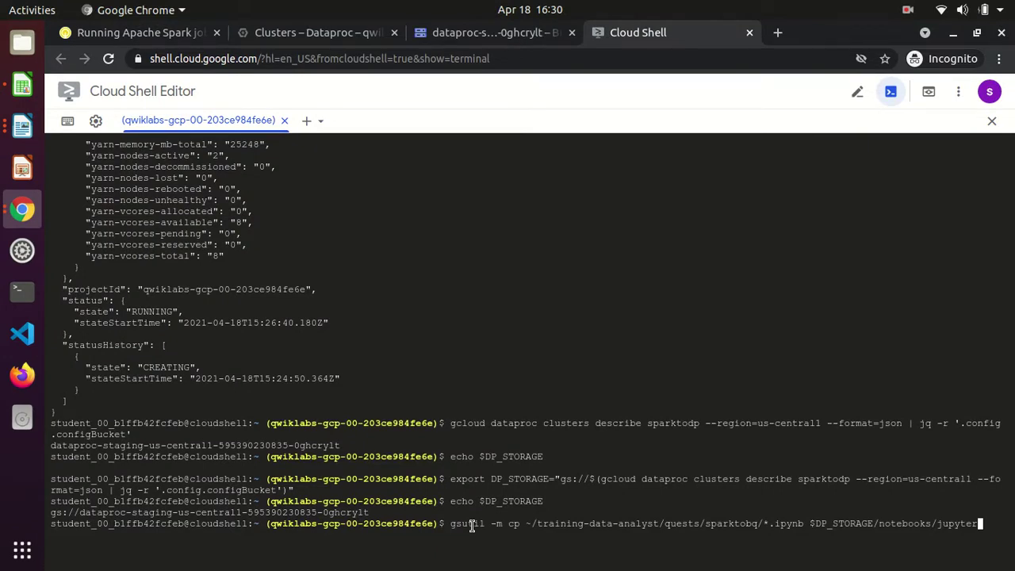
{"action": "key", "text": "Return"}
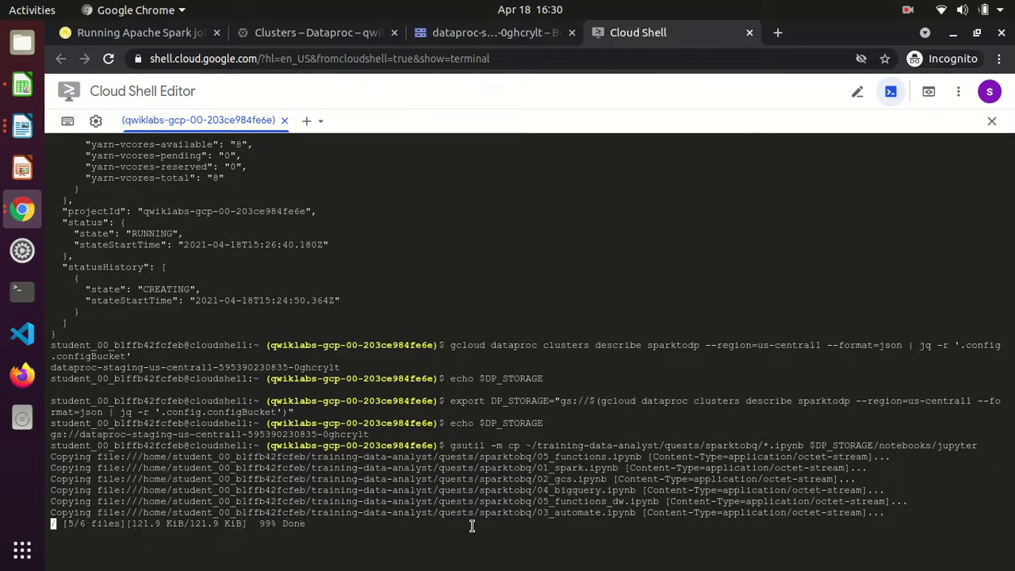
{"action": "left_click", "coordinate": [481, 35]}
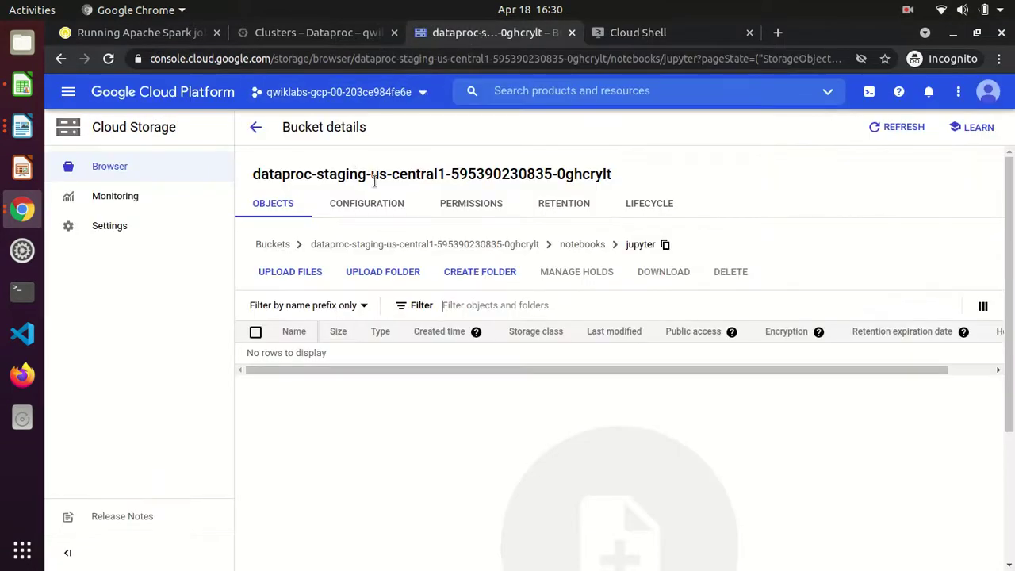
{"action": "left_click", "coordinate": [895, 136]}
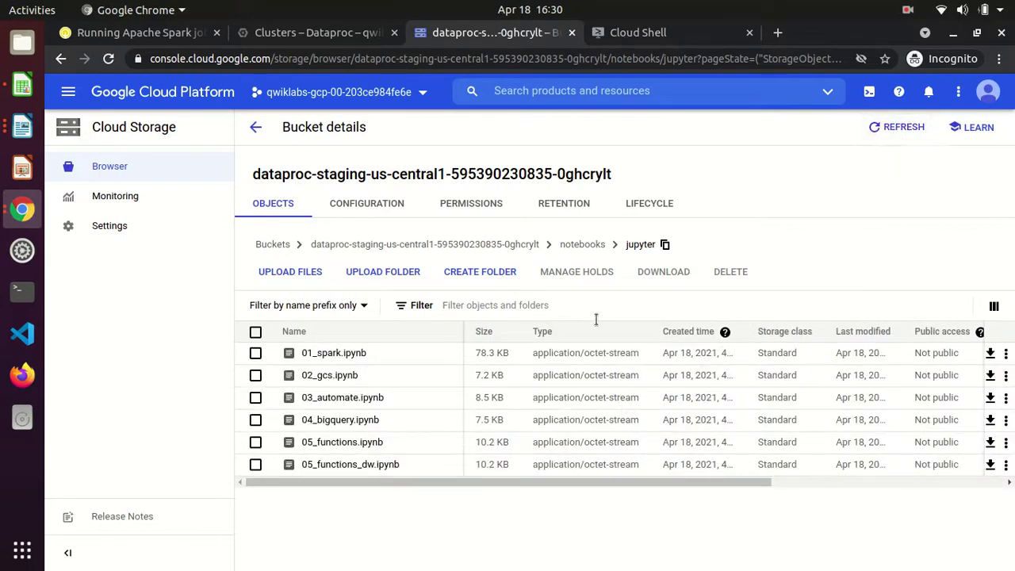
- Download 01_spark.ipynb through the authenticated URL in its object details and return to the jupyter folder
{"action": "left_click", "coordinate": [354, 355]}
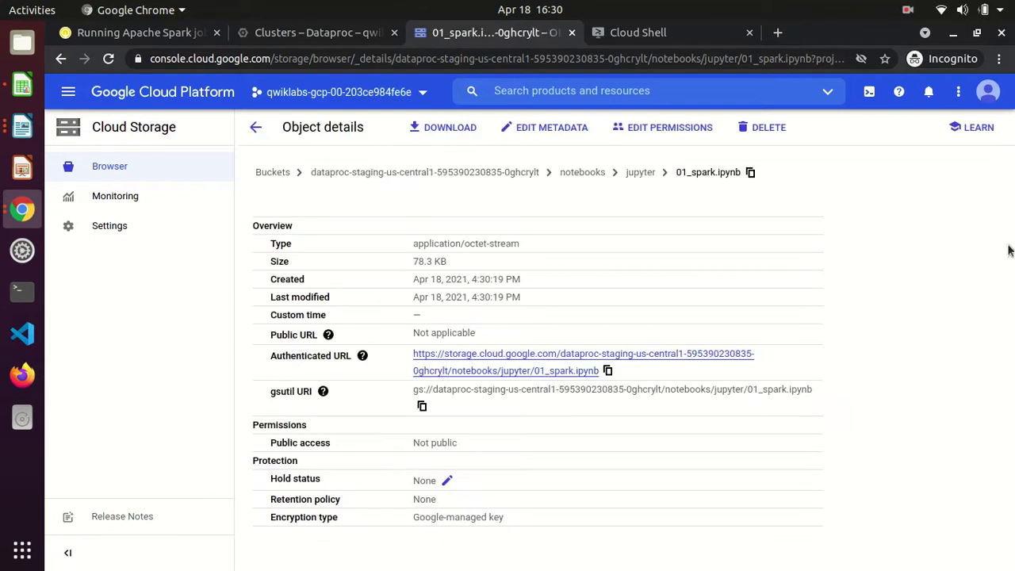
{"action": "left_click", "coordinate": [517, 379]}
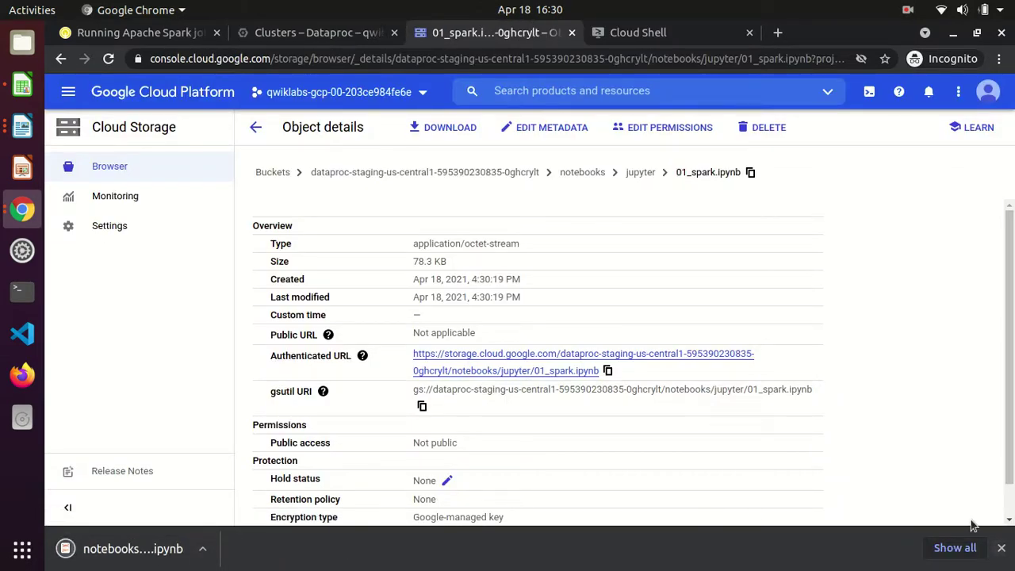
{"action": "left_click", "coordinate": [1001, 549]}
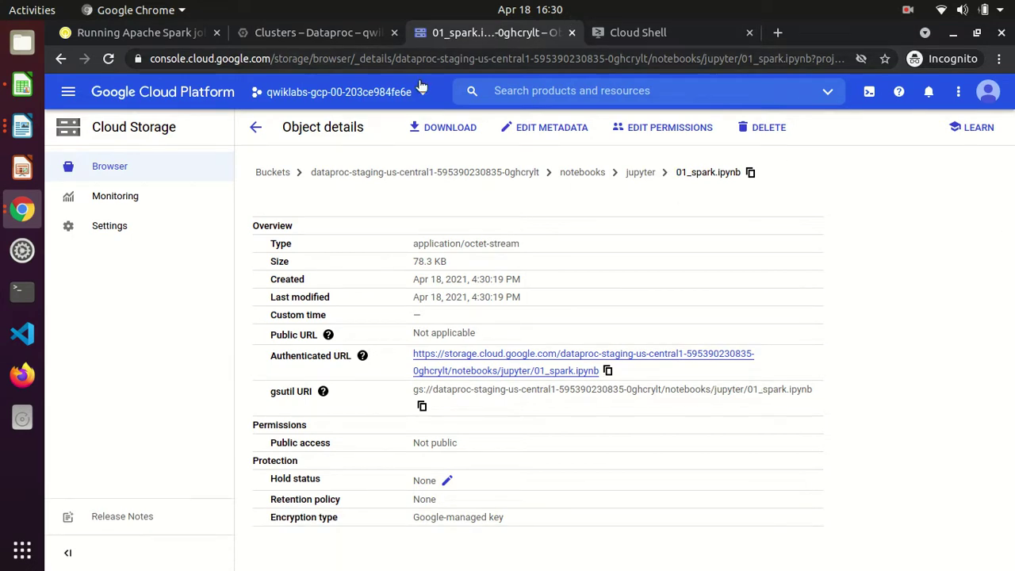
{"action": "left_click", "coordinate": [257, 127]}
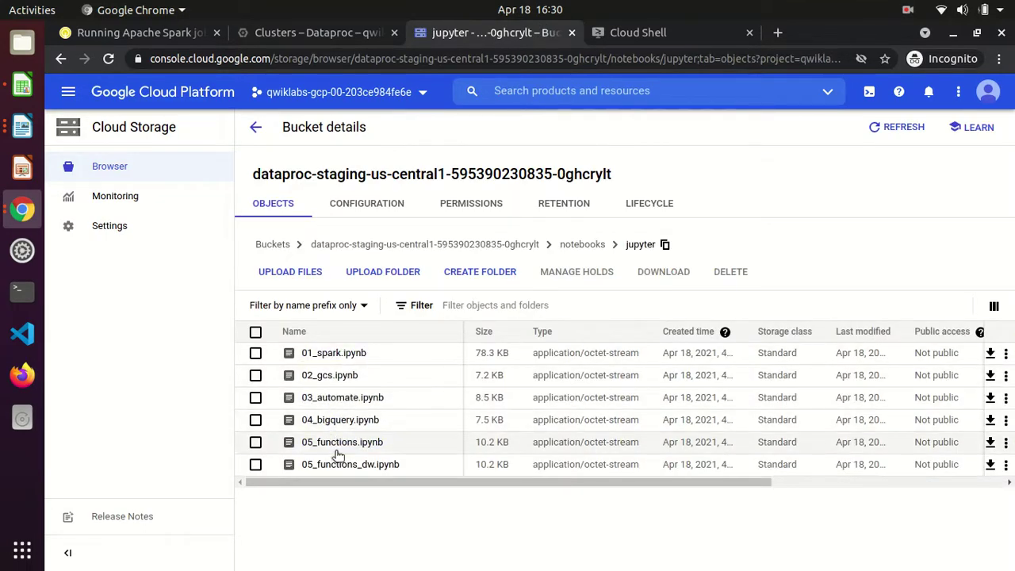
- Read the lab's instructions for logging in to the Jupyter Notebook, from the Dataproc Clusters page to Web Interfaces
{"action": "left_click", "coordinate": [153, 31]}
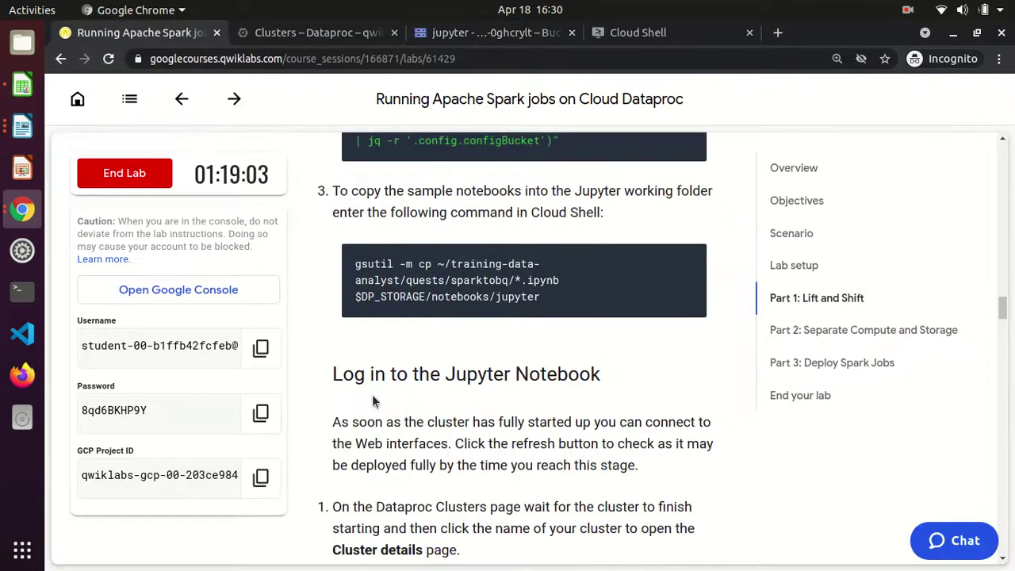
{"action": "left_click_drag", "start_coordinate": [336, 374], "coordinate": [554, 375]}
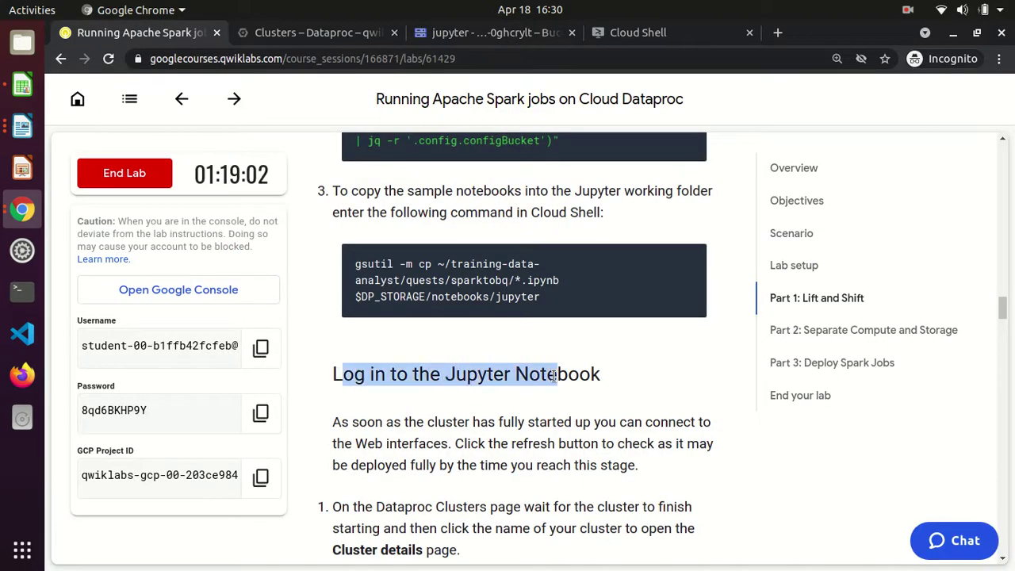
{"action": "scroll", "coordinate": [554, 375], "scroll_direction": "down", "scroll_amount": 2}
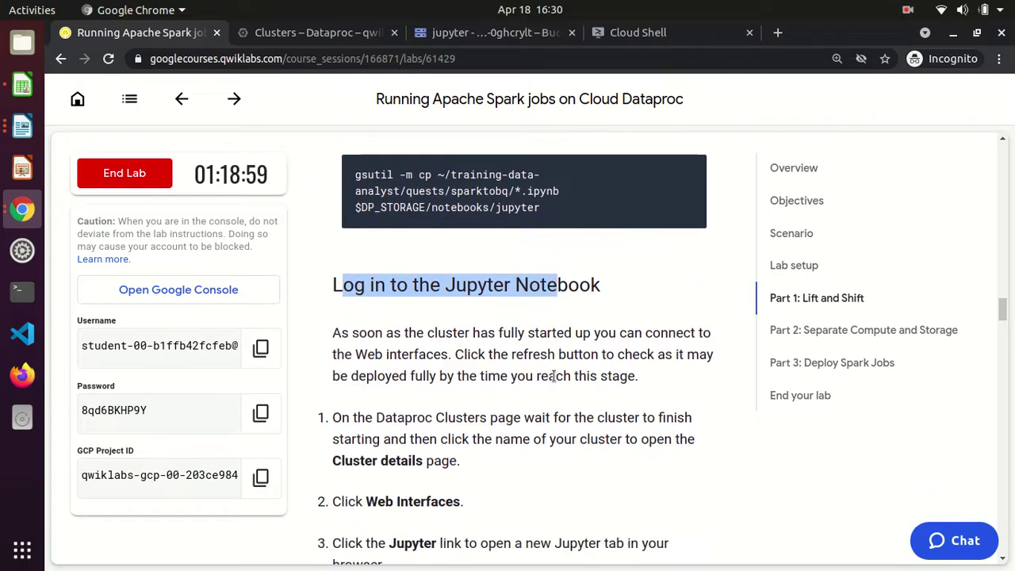
{"action": "left_click", "coordinate": [442, 355]}
{"action": "left_click_drag", "start_coordinate": [442, 355], "coordinate": [321, 338]}
{"action": "left_click", "coordinate": [522, 375]}
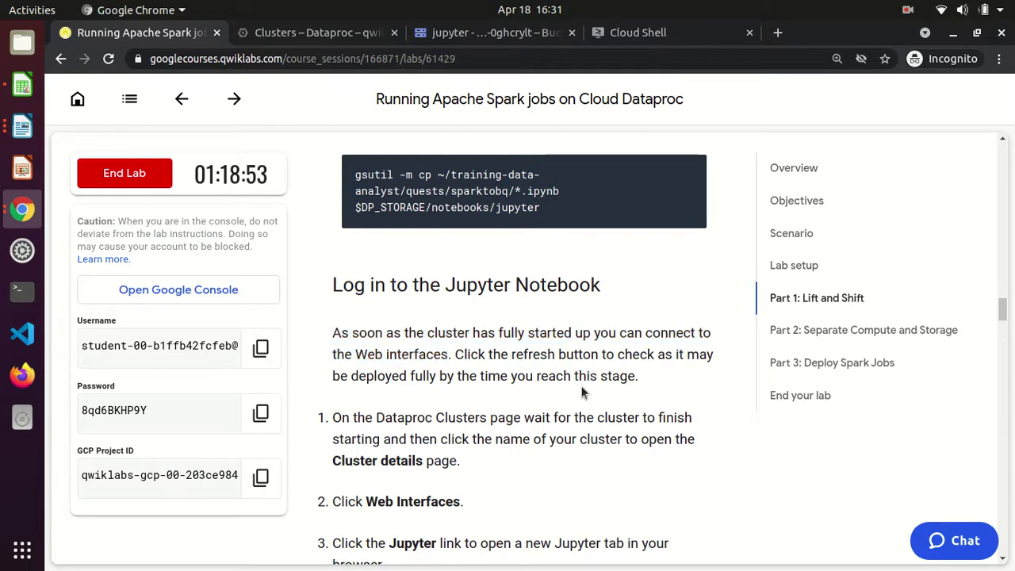
{"action": "left_click_drag", "start_coordinate": [378, 415], "coordinate": [435, 420]}
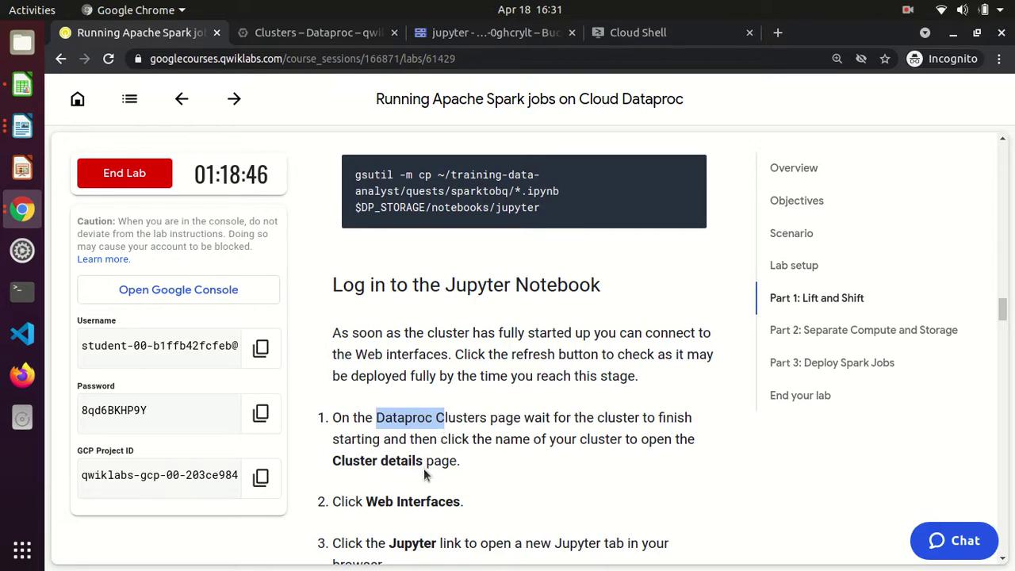
{"action": "left_click_drag", "start_coordinate": [364, 501], "coordinate": [464, 502]}
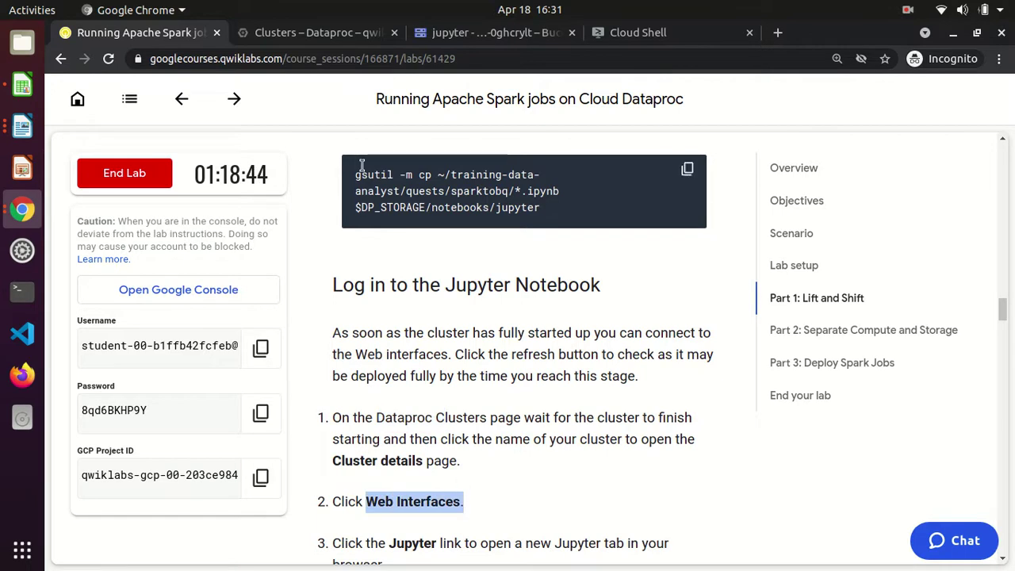
- Refresh the Dataproc cluster list and open the Web Interfaces of the sparktodp cluster, down to the component gateway links
{"action": "left_click", "coordinate": [345, 32]}
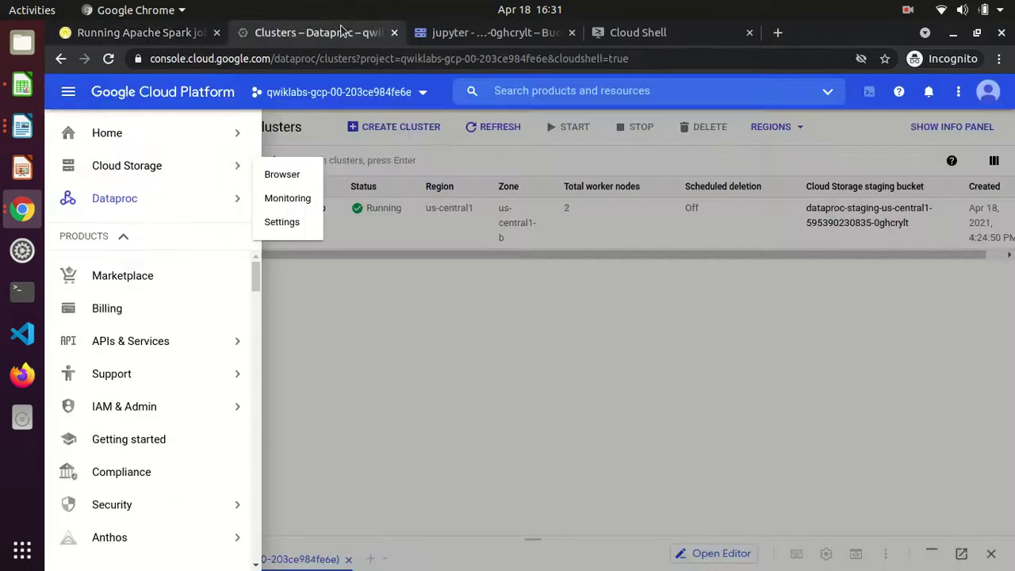
{"action": "left_click", "coordinate": [362, 387]}
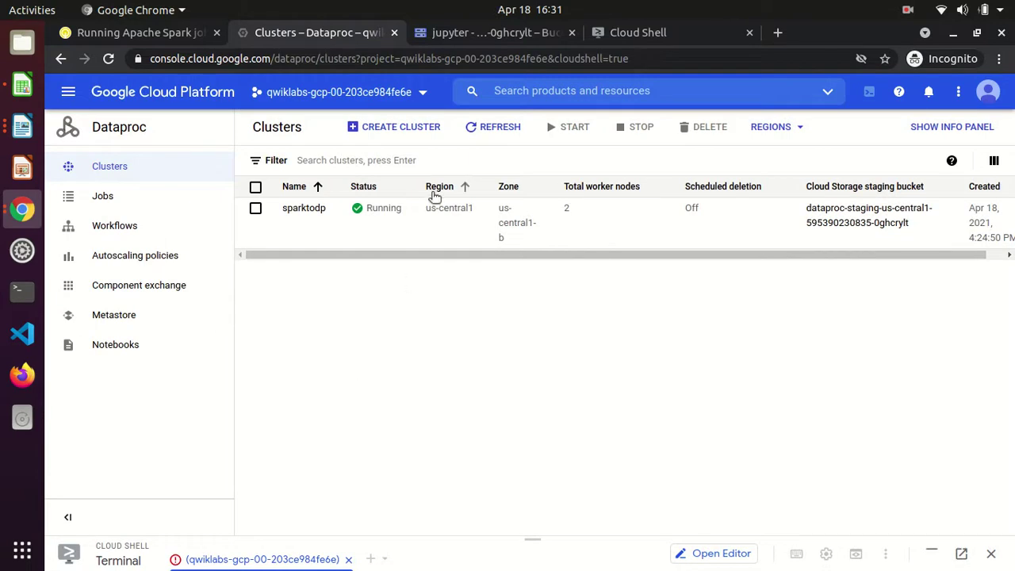
{"action": "left_click", "coordinate": [474, 127]}
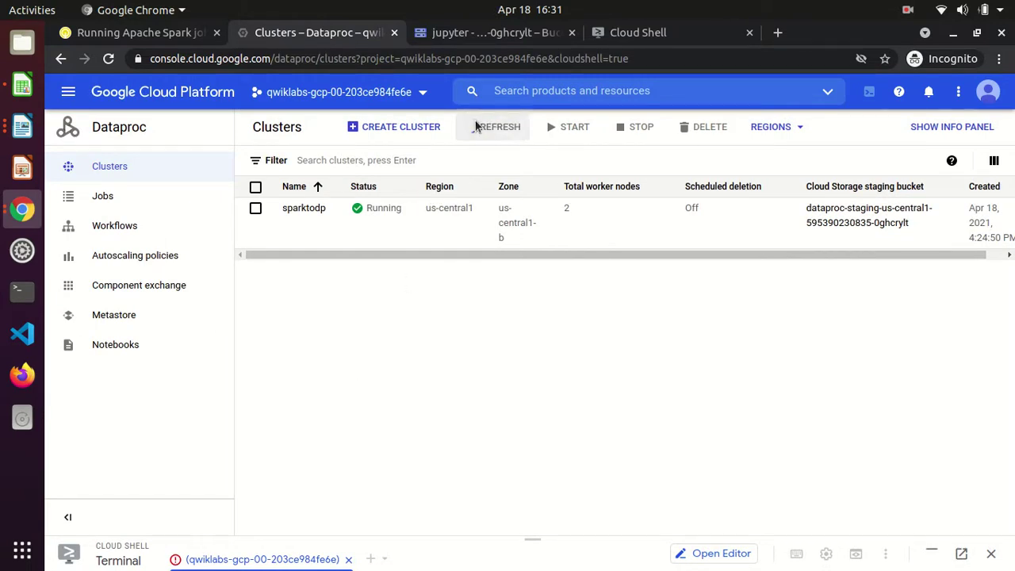
{"action": "left_click", "coordinate": [305, 210]}
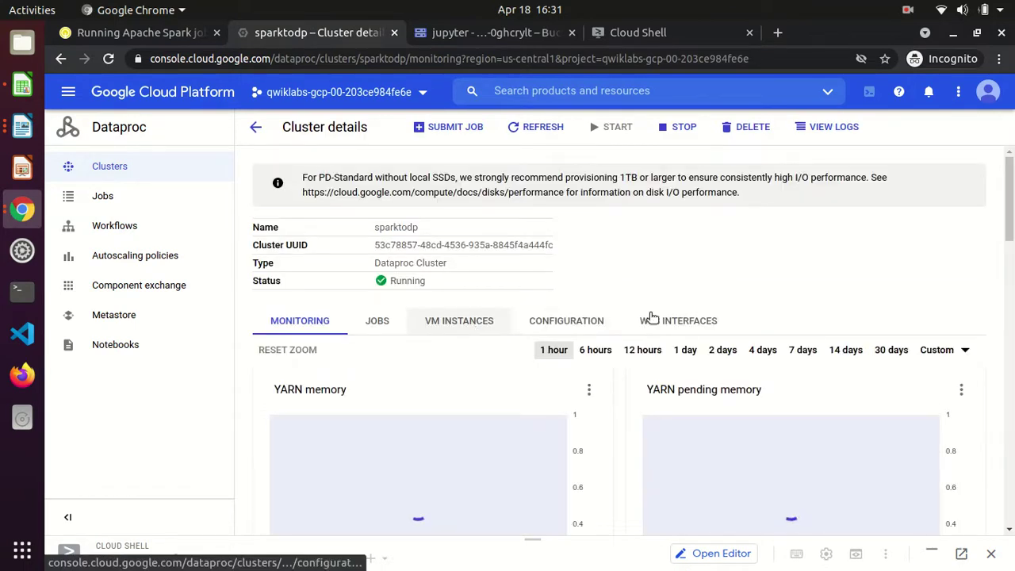
{"action": "left_click", "coordinate": [701, 322]}
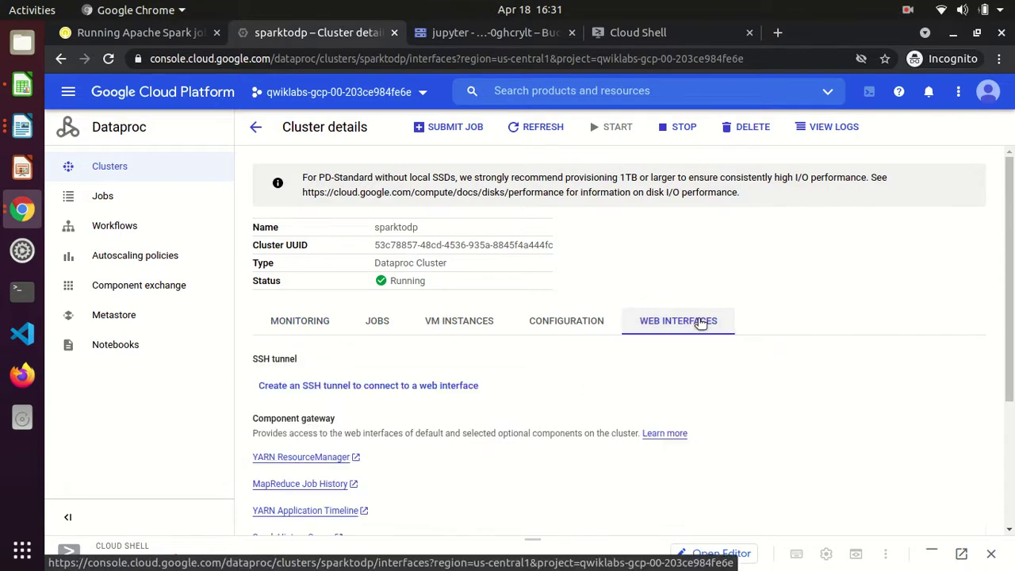
{"action": "scroll", "coordinate": [1004, 290], "scroll_direction": "down", "scroll_amount": 2}
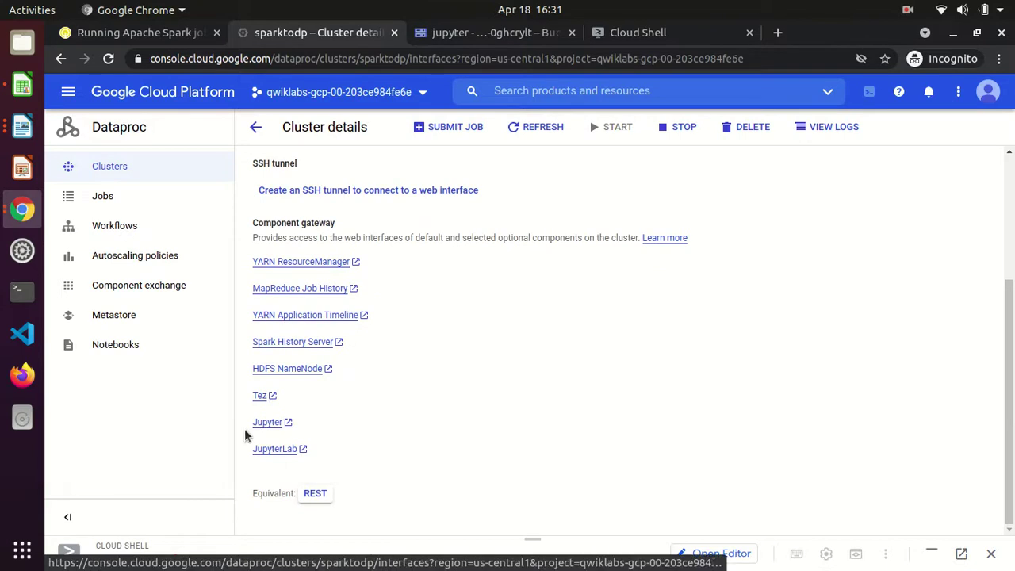
- Check the lab's instruction for the Jupyter link and open Jupyter from the sparktodp cluster's component gateway
{"action": "left_click", "coordinate": [145, 35]}
{"action": "left_click", "coordinate": [469, 487]}
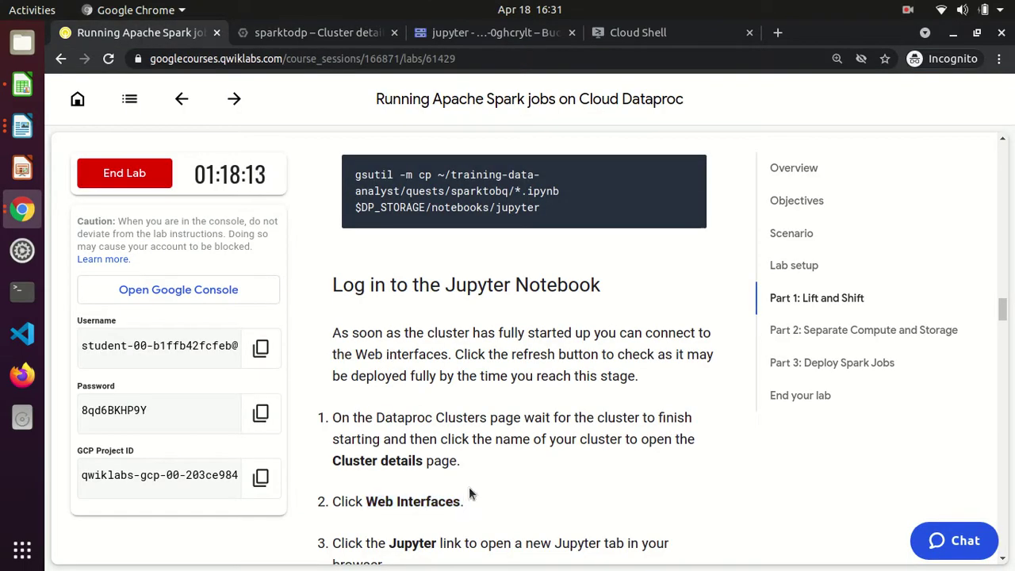
{"action": "scroll", "coordinate": [468, 487], "scroll_direction": "down", "scroll_amount": 3}
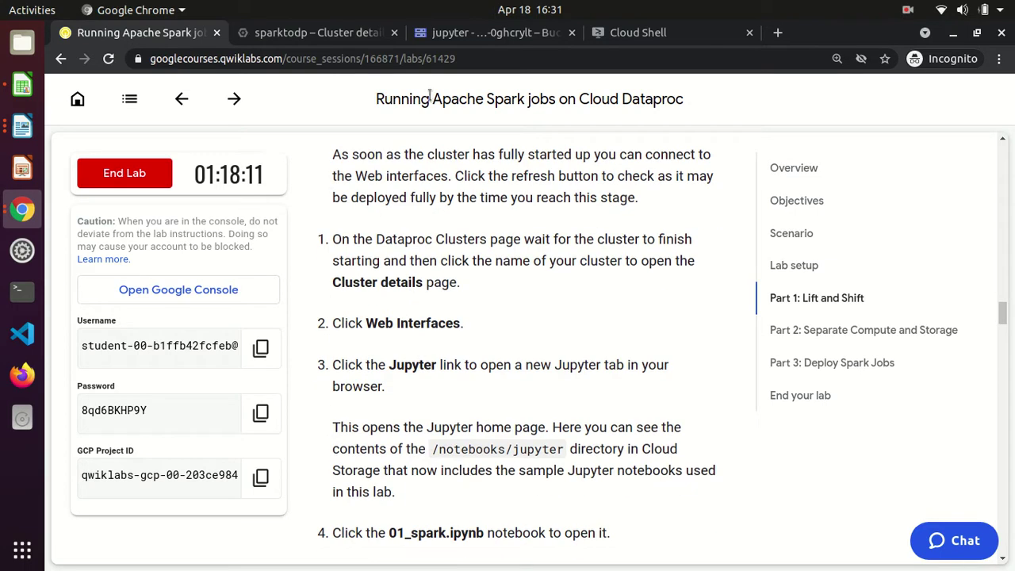
{"action": "left_click", "coordinate": [349, 32]}
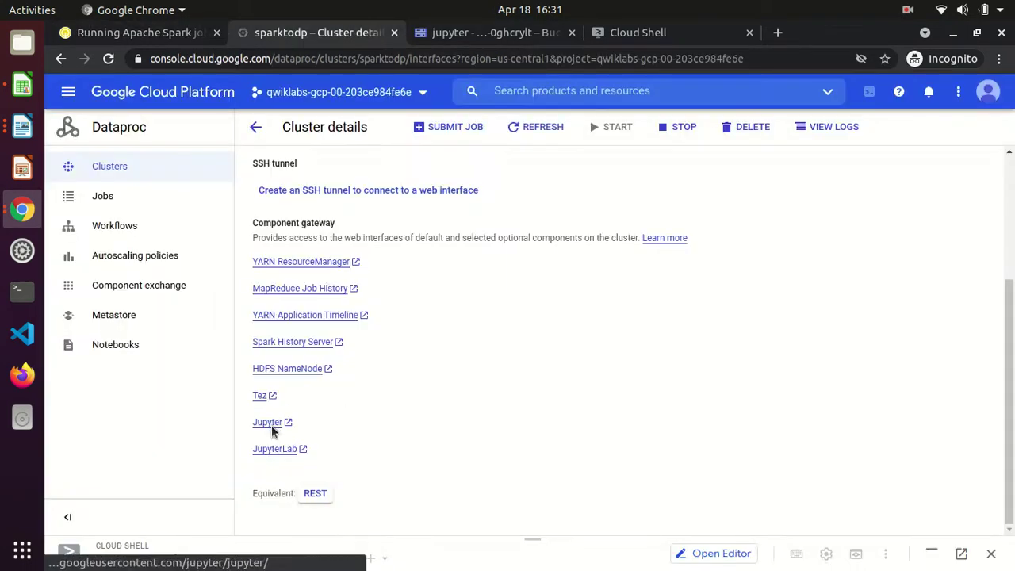
{"action": "left_click", "coordinate": [269, 423]}
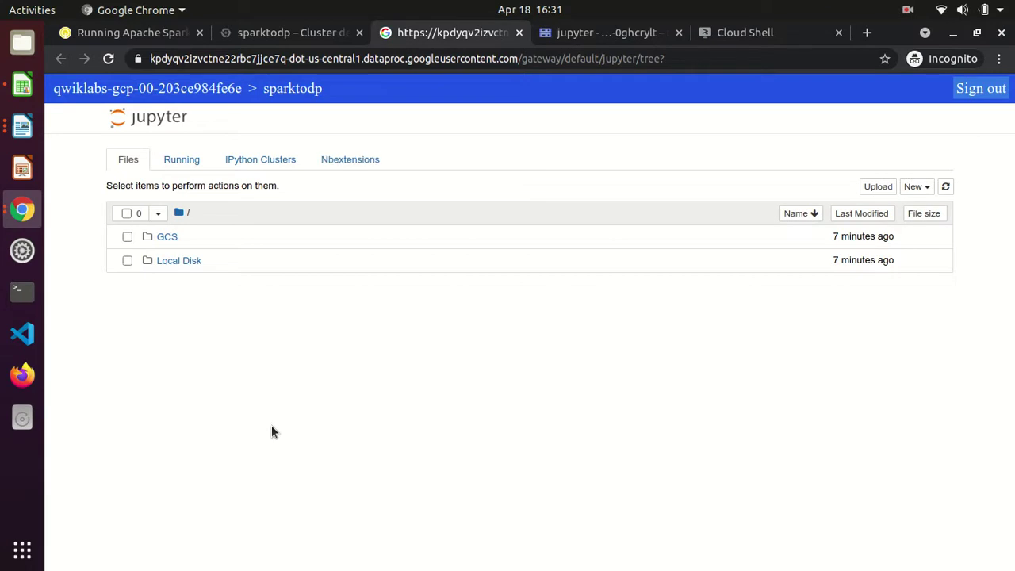
- Examine the contents of the GCS and Local Disk folders in Jupyter and return to the root folder
{"action": "left_click", "coordinate": [167, 236]}
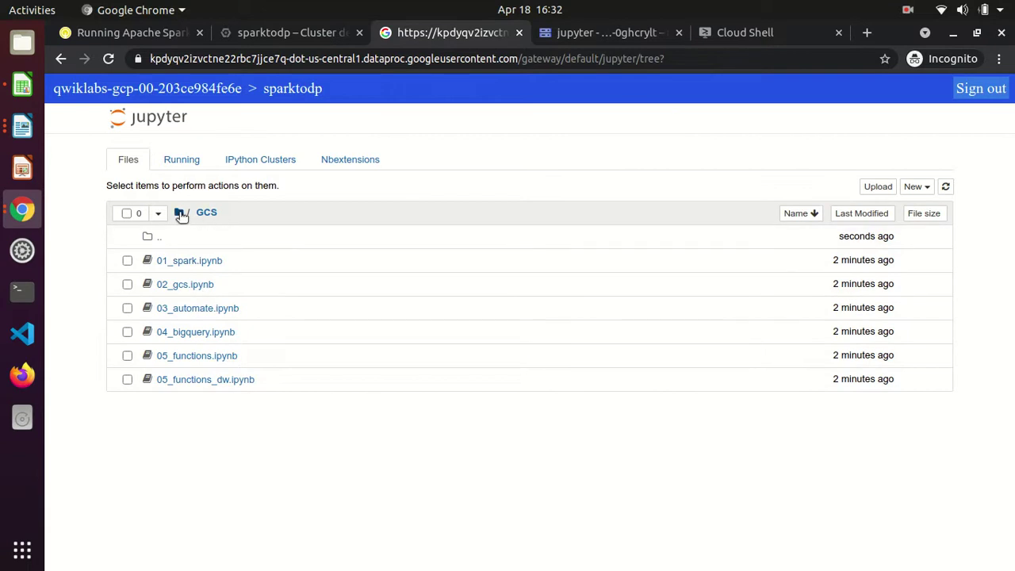
{"action": "left_click", "coordinate": [181, 213]}
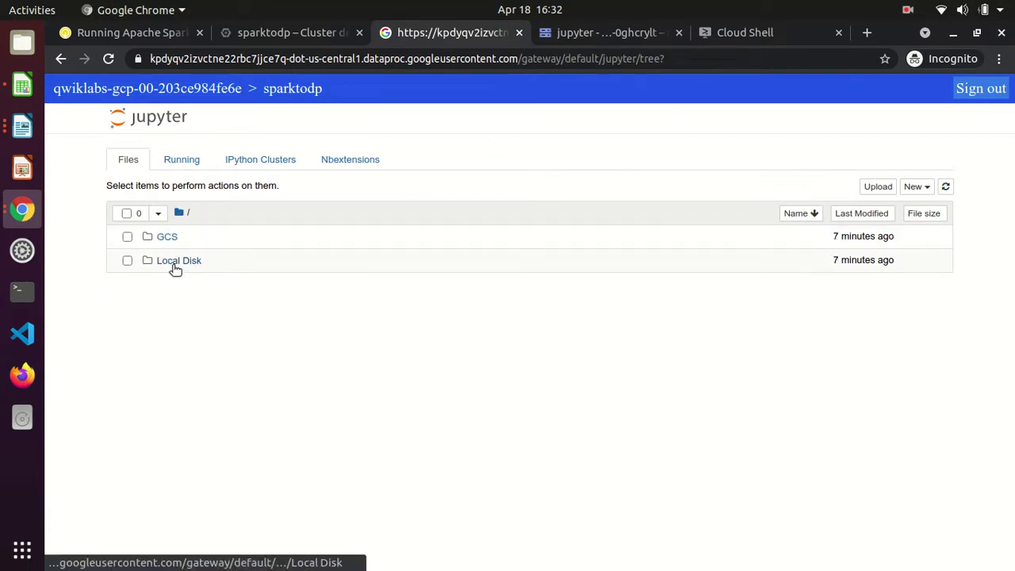
{"action": "left_click", "coordinate": [175, 264]}
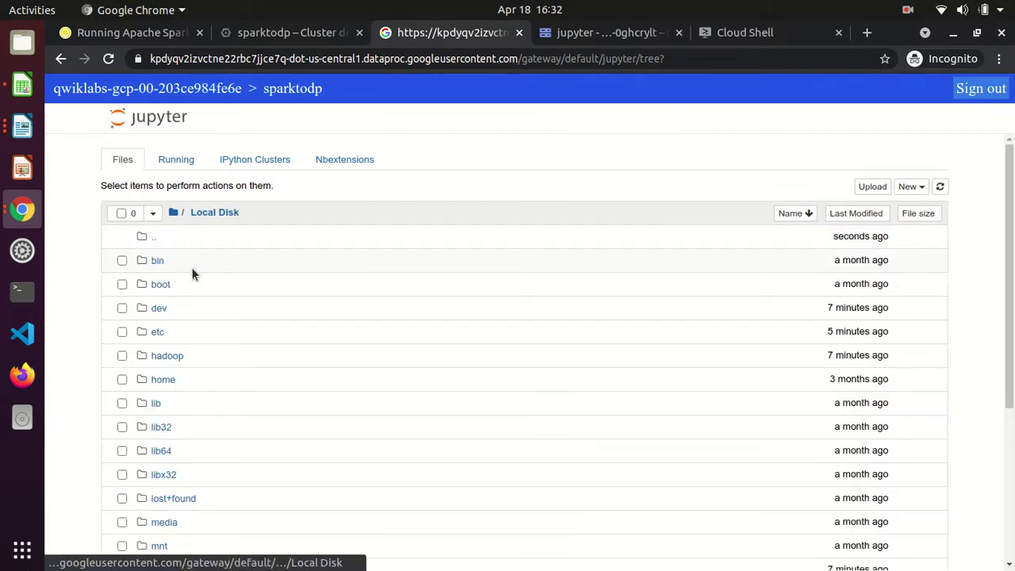
{"action": "left_click", "coordinate": [177, 214]}
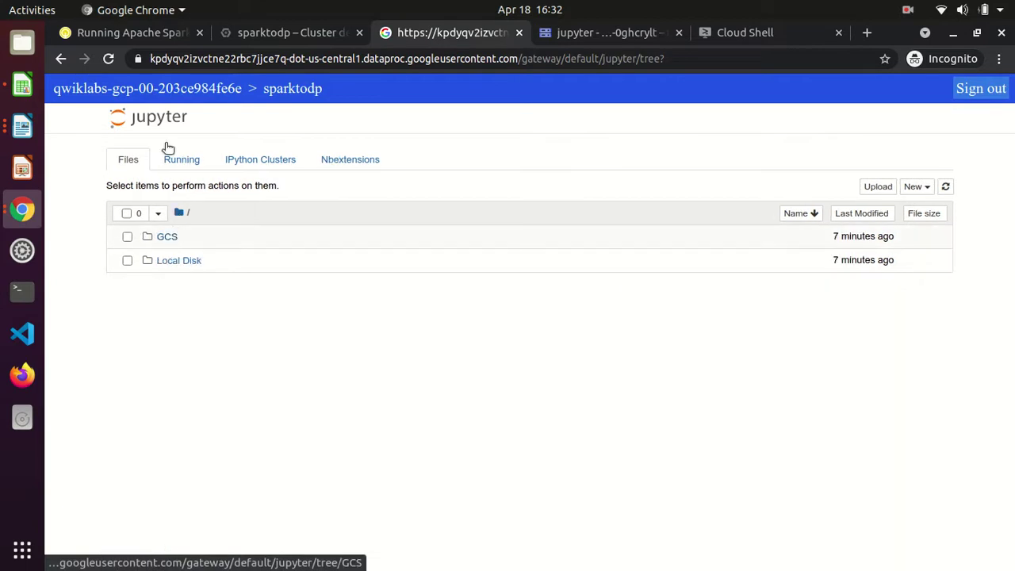
- Read the lab's steps for opening the 01_spark.ipynb notebook and running all of its cells
{"action": "left_click", "coordinate": [132, 32]}
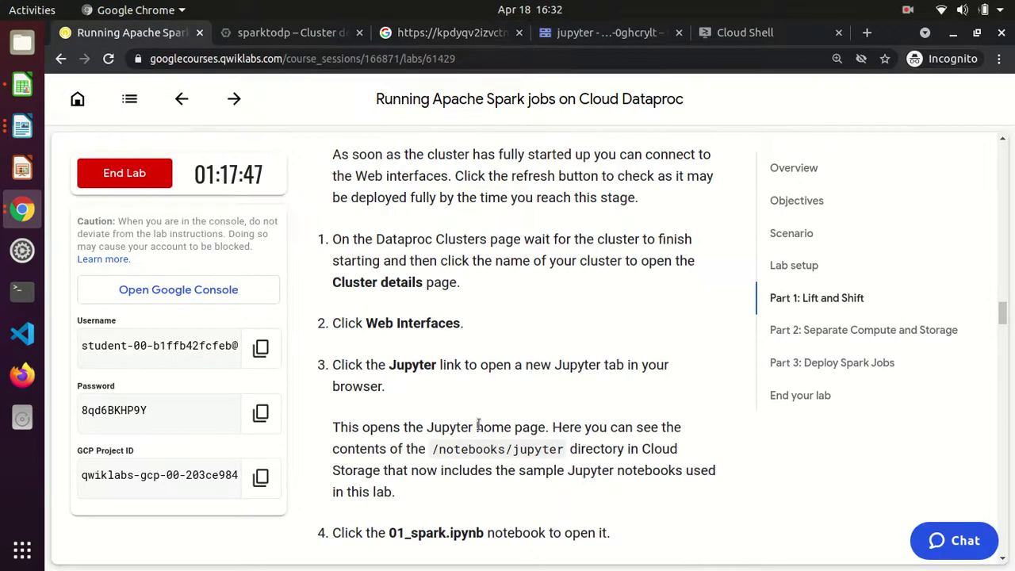
{"action": "scroll", "coordinate": [479, 426], "scroll_direction": "down", "scroll_amount": 3}
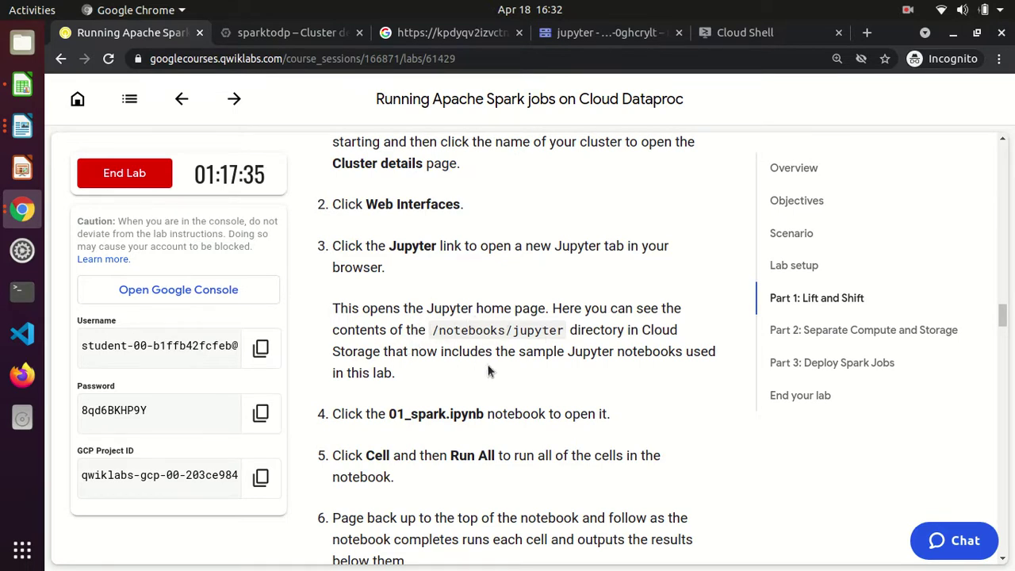
{"action": "scroll", "coordinate": [430, 410], "scroll_direction": "down", "scroll_amount": 2}
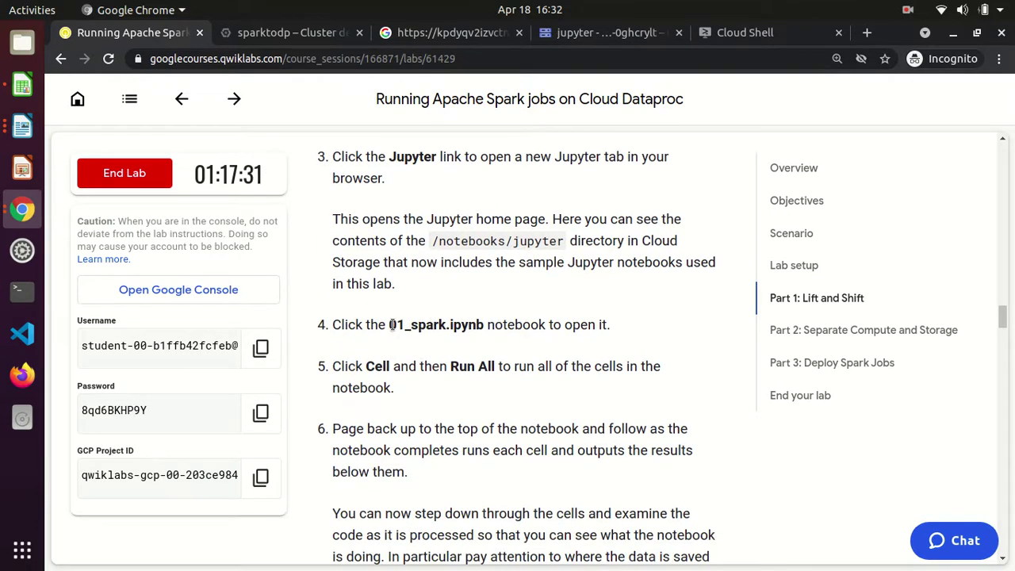
{"action": "left_click_drag", "start_coordinate": [390, 325], "coordinate": [483, 324]}
{"action": "double_click", "coordinate": [369, 365]}
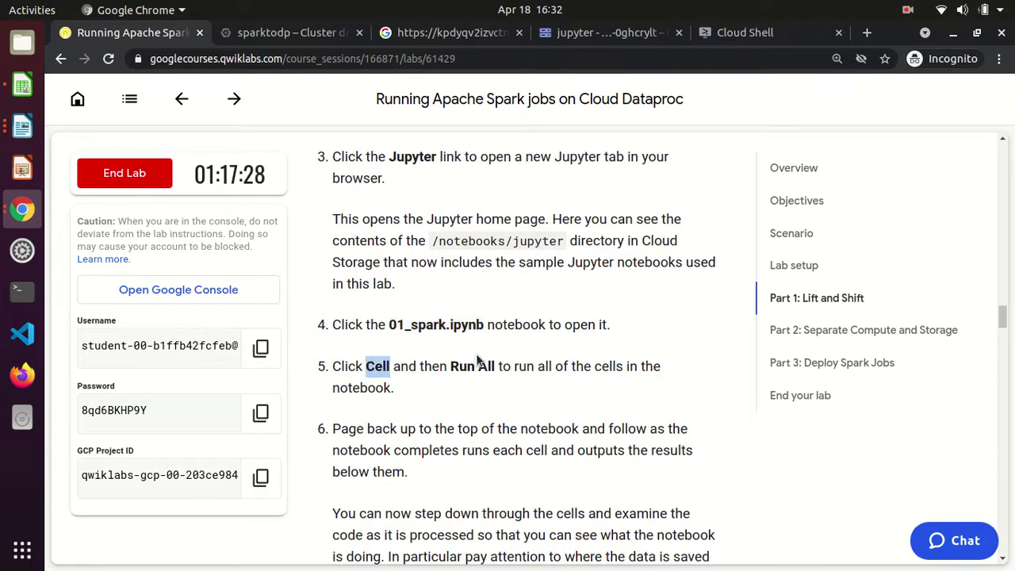
{"action": "left_click_drag", "start_coordinate": [448, 366], "coordinate": [514, 366]}
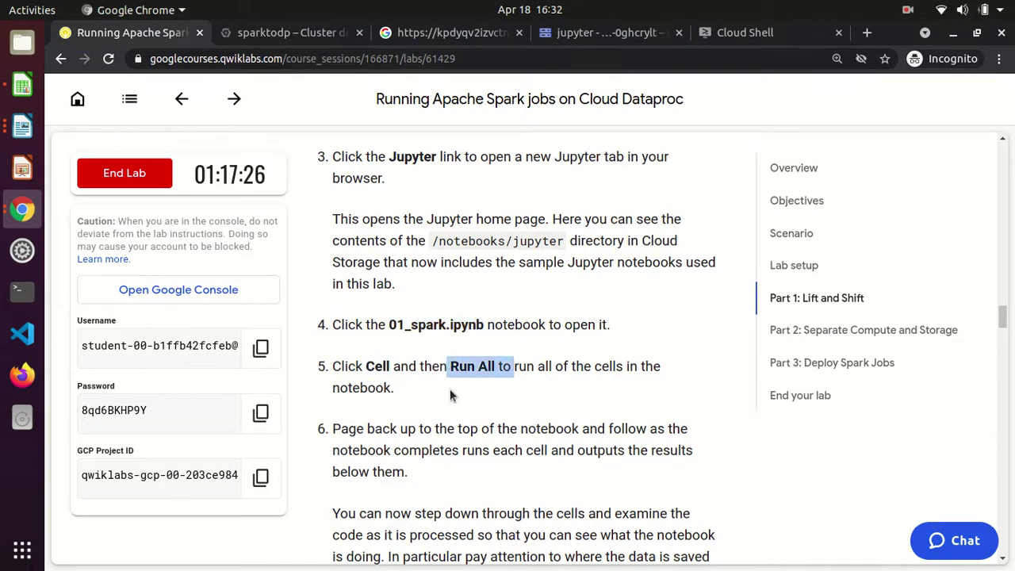
- Open the 01_spark.ipynb notebook from the GCS folder in Jupyter
{"action": "left_click_drag", "start_coordinate": [437, 394], "coordinate": [333, 362]}
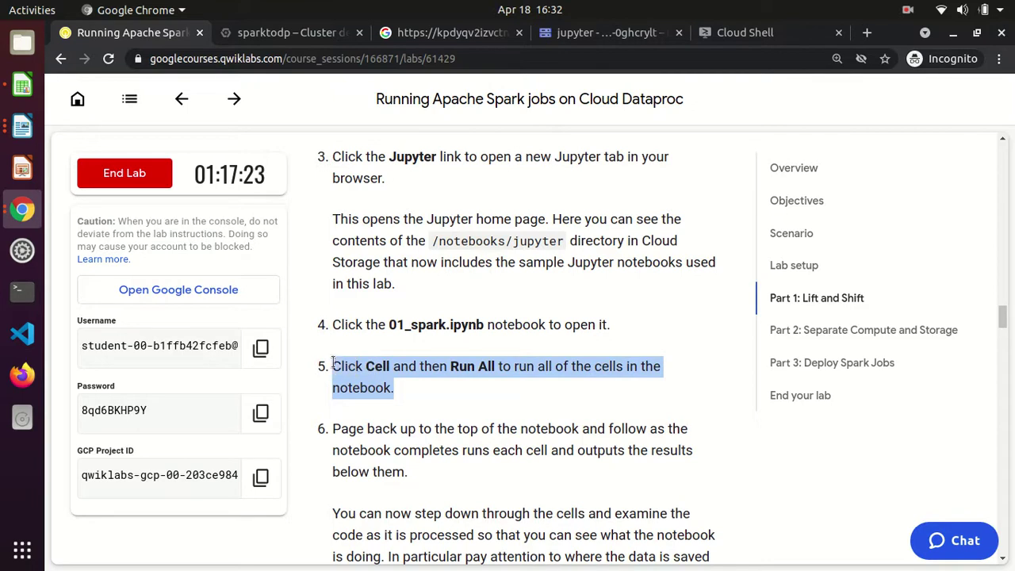
{"action": "left_click", "coordinate": [283, 33]}
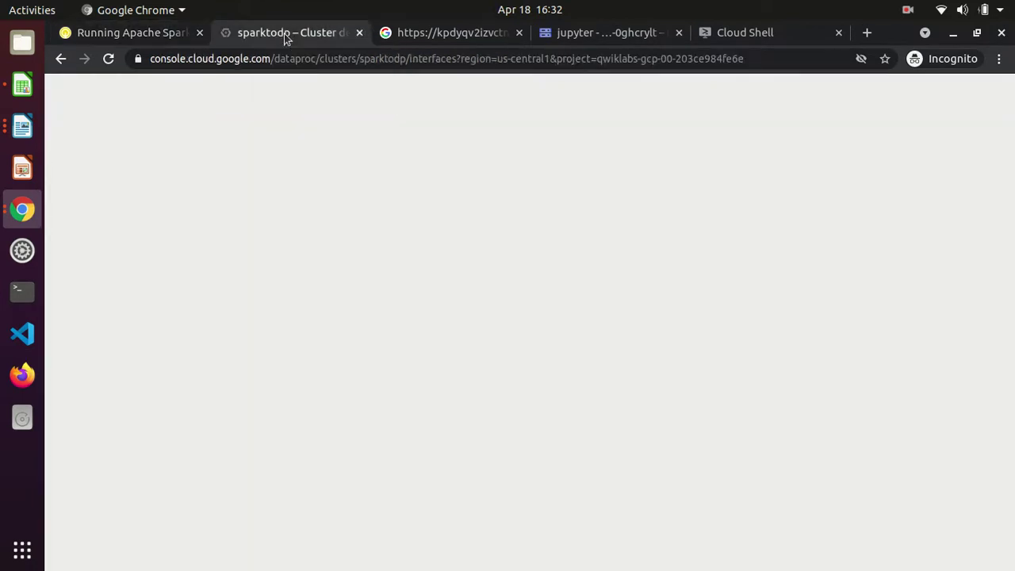
{"action": "left_click", "coordinate": [591, 38]}
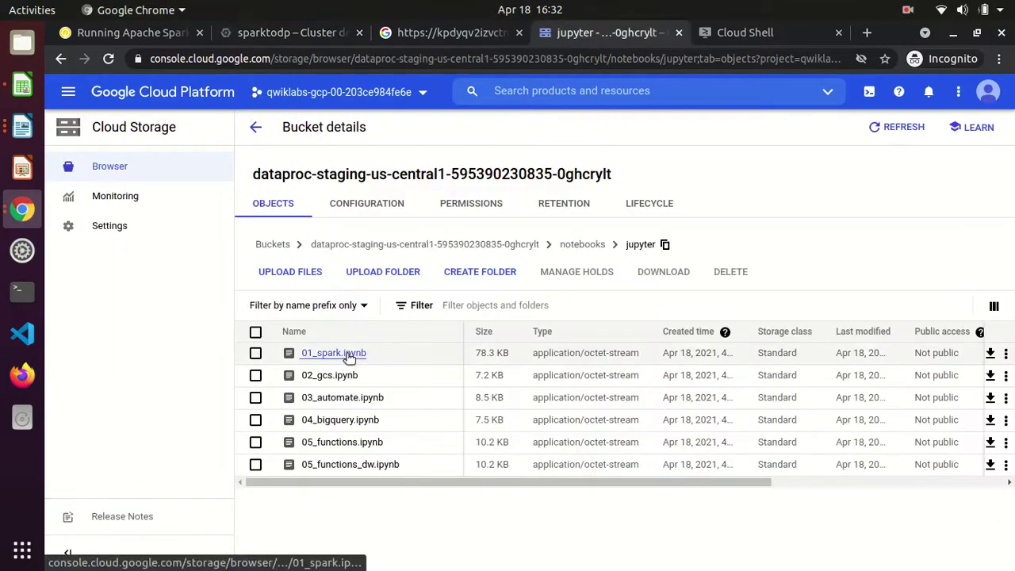
{"action": "left_click", "coordinate": [448, 35]}
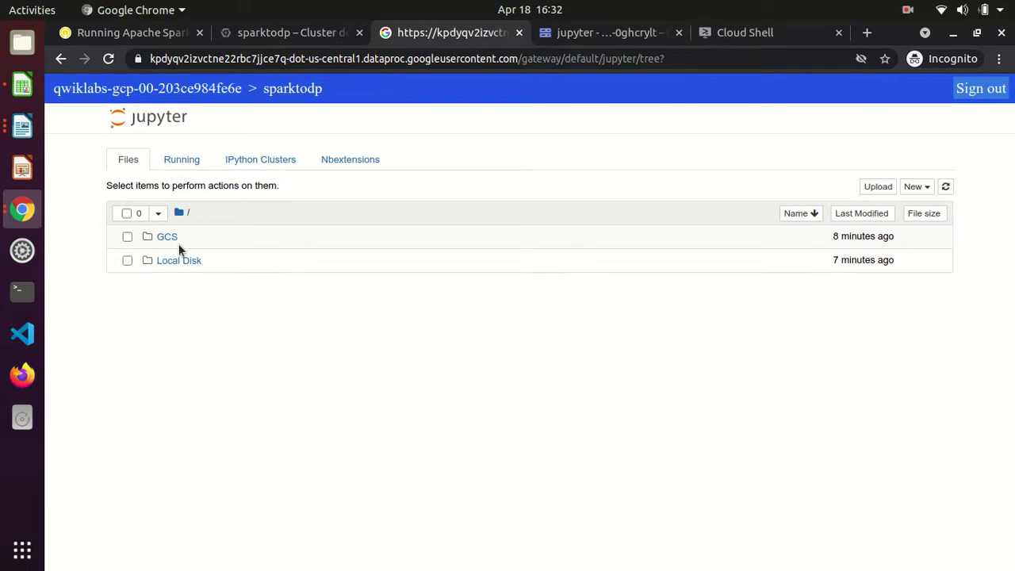
{"action": "left_click", "coordinate": [166, 236]}
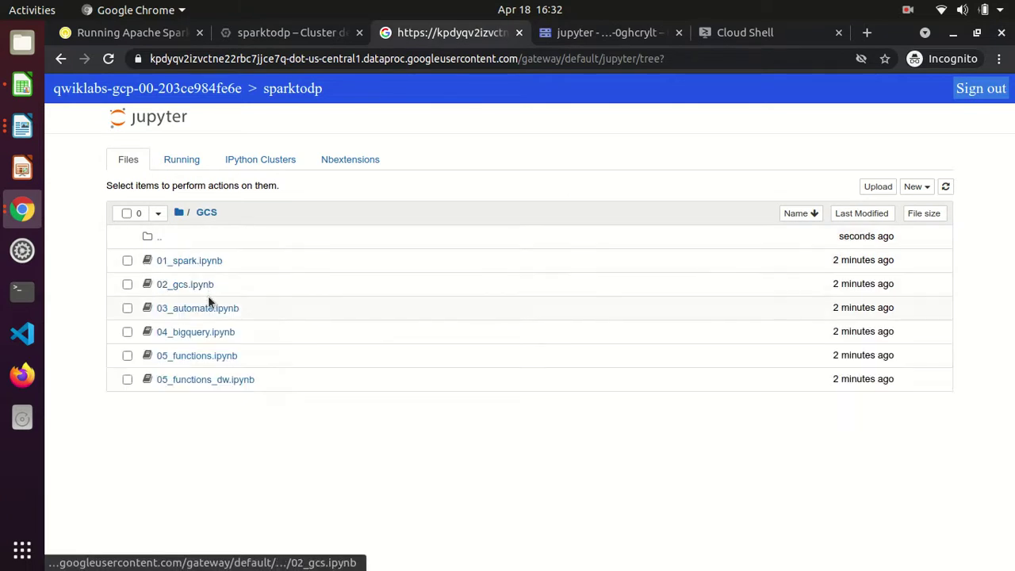
{"action": "left_click", "coordinate": [190, 261]}
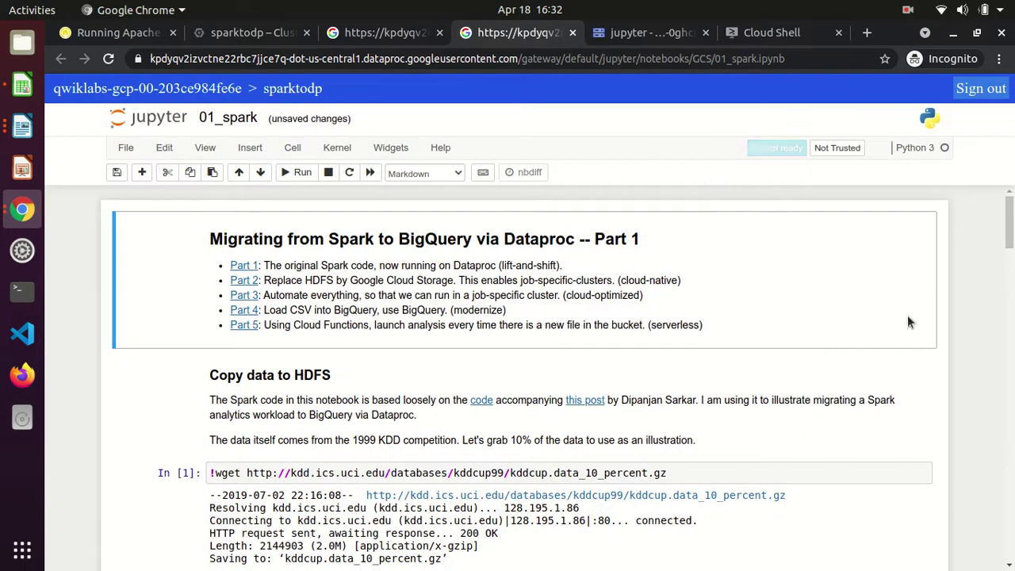
- Examine the cells of the 01_spark notebook, from copying data to HDFS through the Spark analysis to the protocol_type bar plots
{"action": "mouse_move", "coordinate": [1010, 226]}
{"action": "left_mouse_down"}
{"action": "mouse_move", "coordinate": [1009, 525]}
{"action": "mouse_move", "coordinate": [1010, 218]}
{"action": "left_mouse_up"}
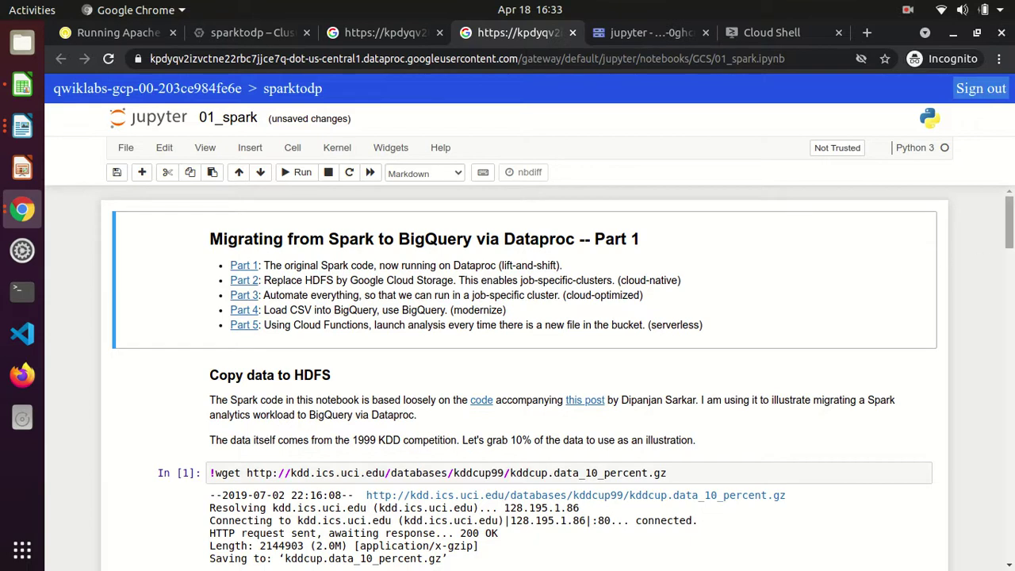
{"action": "scroll", "coordinate": [1009, 226], "scroll_direction": "down", "scroll_amount": 4}
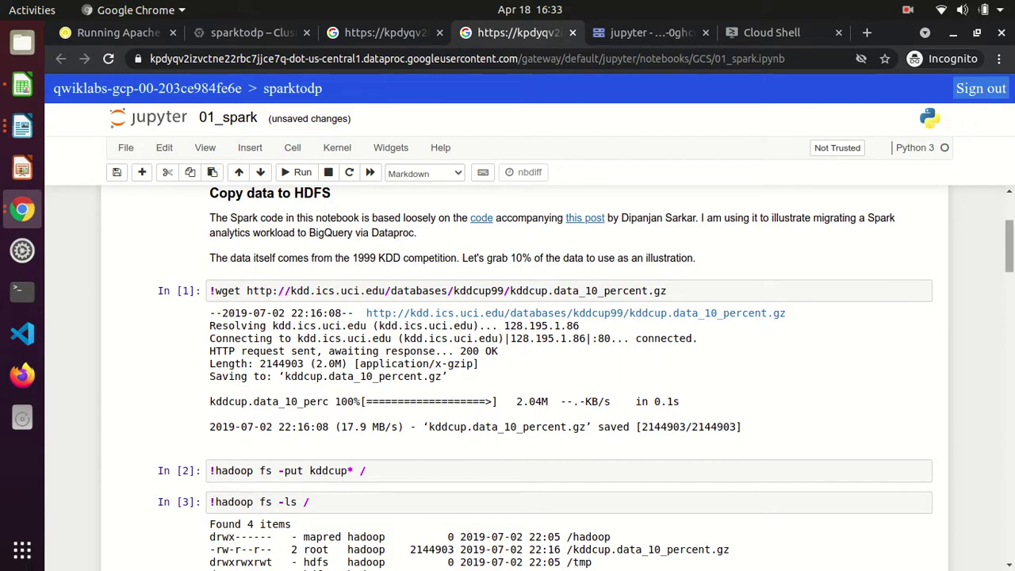
{"action": "scroll", "coordinate": [1009, 246], "scroll_direction": "down", "scroll_amount": 3}
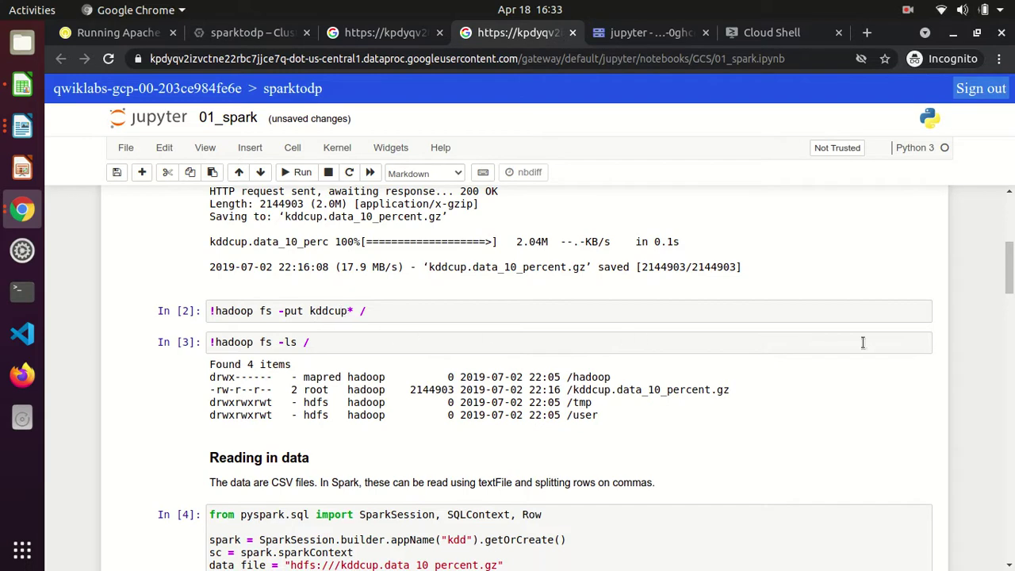
{"action": "left_click_drag", "start_coordinate": [1011, 289], "coordinate": [1011, 329]}
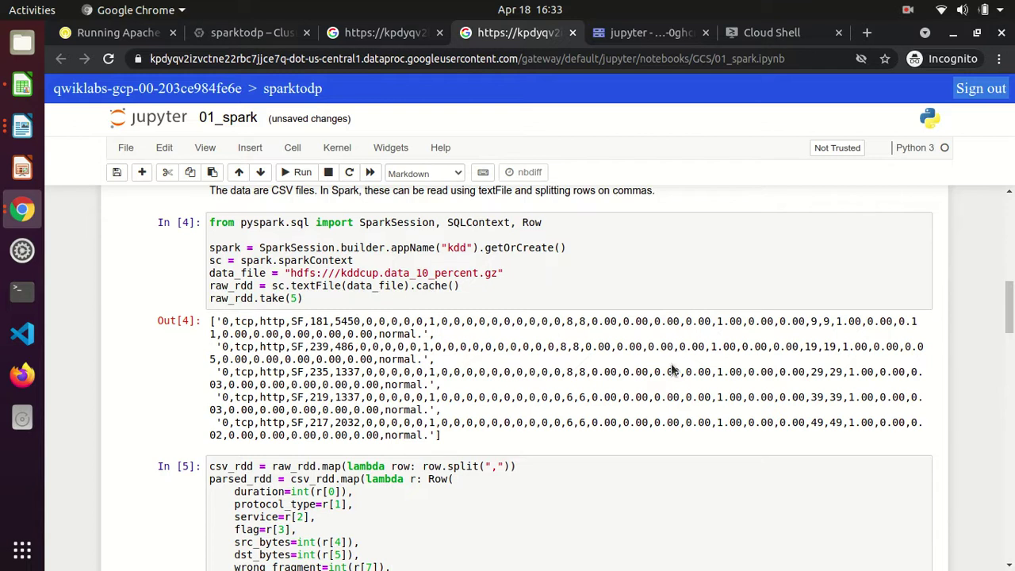
{"action": "scroll", "coordinate": [1008, 309], "scroll_direction": "down", "scroll_amount": 5}
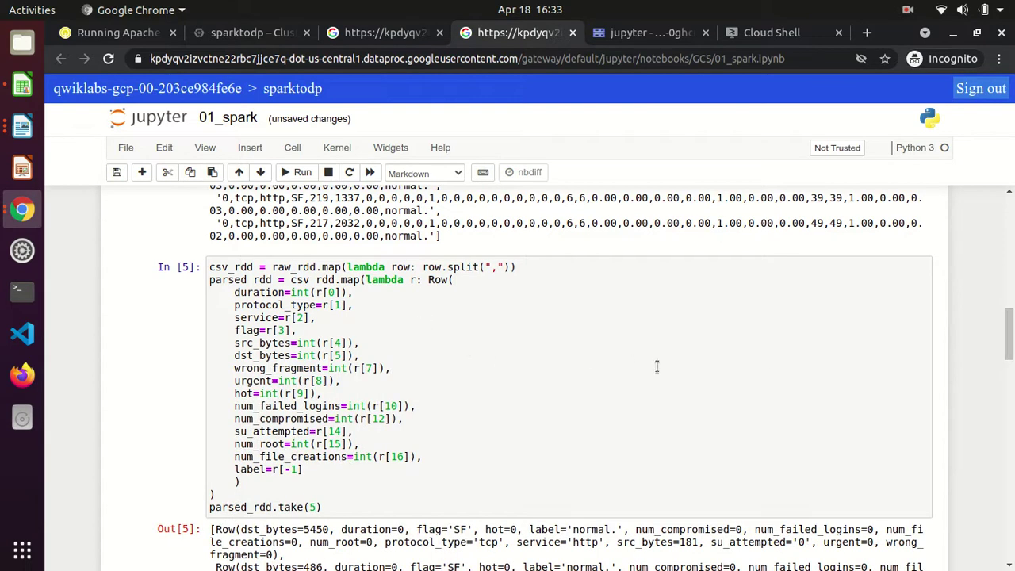
{"action": "scroll", "coordinate": [1008, 341], "scroll_direction": "down", "scroll_amount": 3}
{"action": "scroll", "coordinate": [1008, 349], "scroll_direction": "down", "scroll_amount": 9}
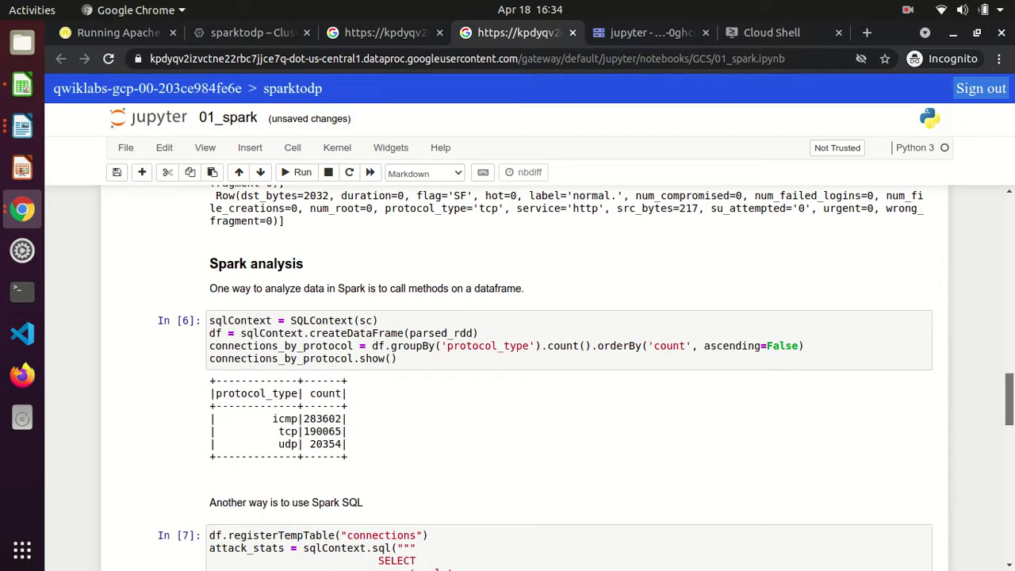
{"action": "scroll", "coordinate": [1008, 396], "scroll_direction": "down", "scroll_amount": 2}
{"action": "scroll", "coordinate": [1008, 404], "scroll_direction": "down", "scroll_amount": 5}
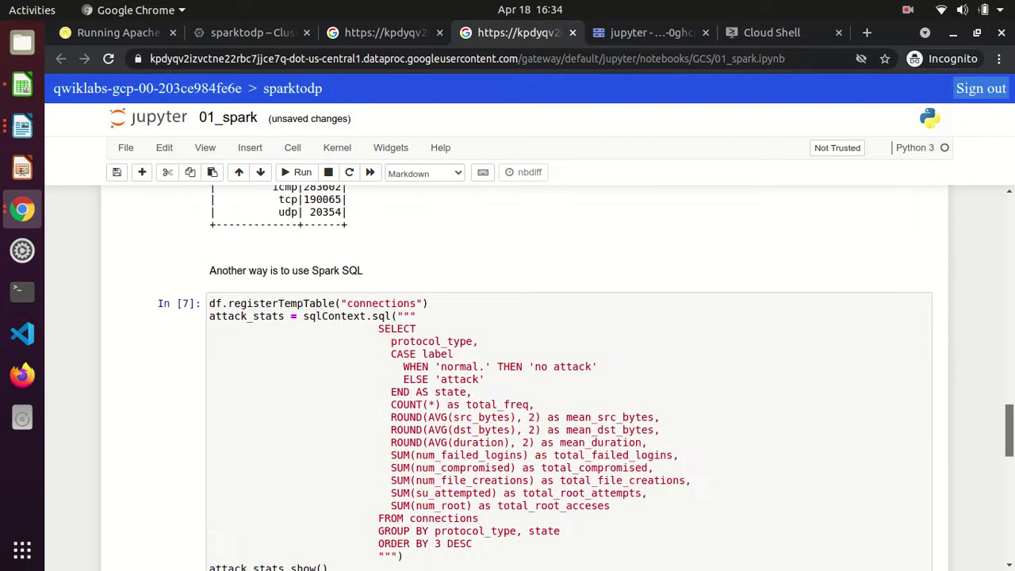
{"action": "scroll", "coordinate": [1008, 432], "scroll_direction": "down", "scroll_amount": 3}
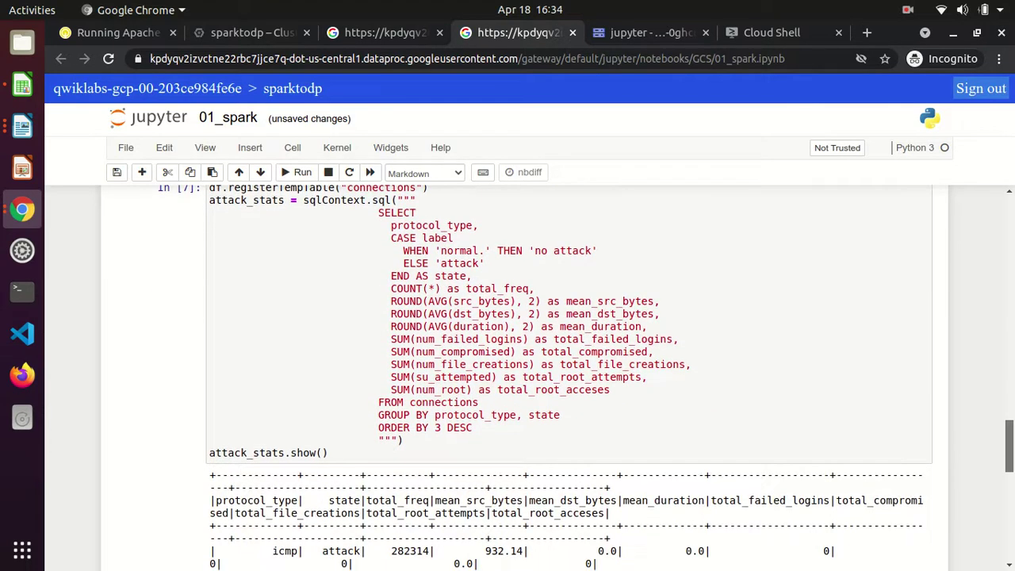
{"action": "scroll", "coordinate": [1008, 436], "scroll_direction": "up", "scroll_amount": 2}
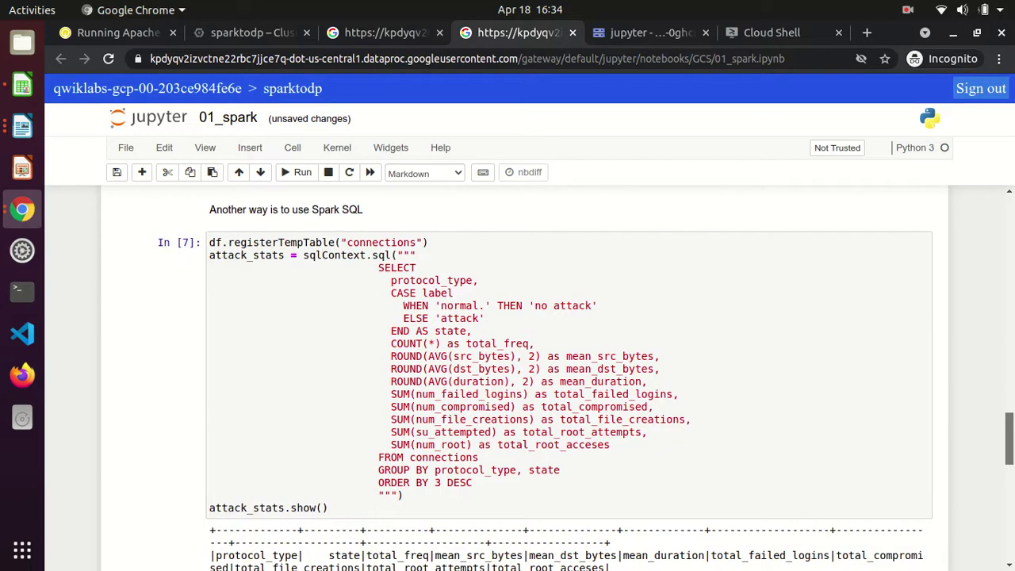
{"action": "scroll", "coordinate": [1009, 436], "scroll_direction": "down", "scroll_amount": 17}
{"action": "scroll", "coordinate": [1008, 436], "scroll_direction": "down", "scroll_amount": 3}
{"action": "scroll", "coordinate": [523, 357], "scroll_direction": "up", "scroll_amount": 2}
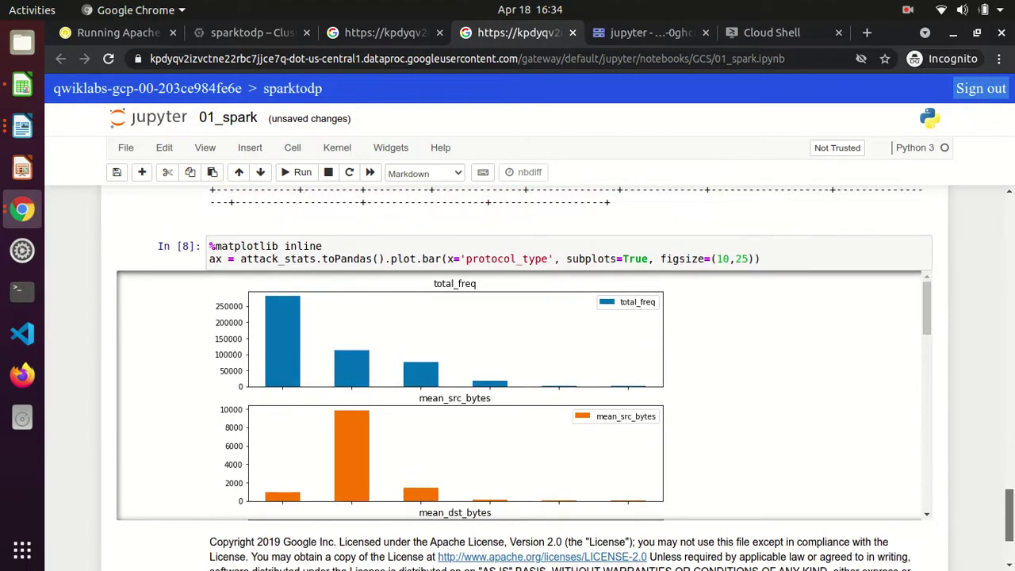
- Run all cells of the 01_spark notebook and check their progress from the Reading in data section to the end
{"action": "left_click_drag", "start_coordinate": [1009, 511], "coordinate": [1007, 203]}
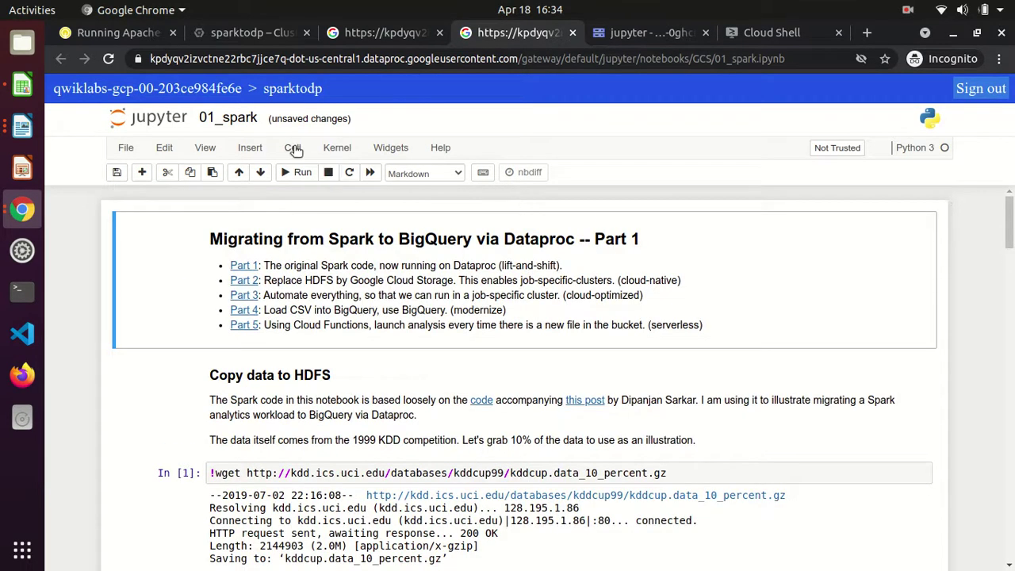
{"action": "left_click", "coordinate": [292, 148]}
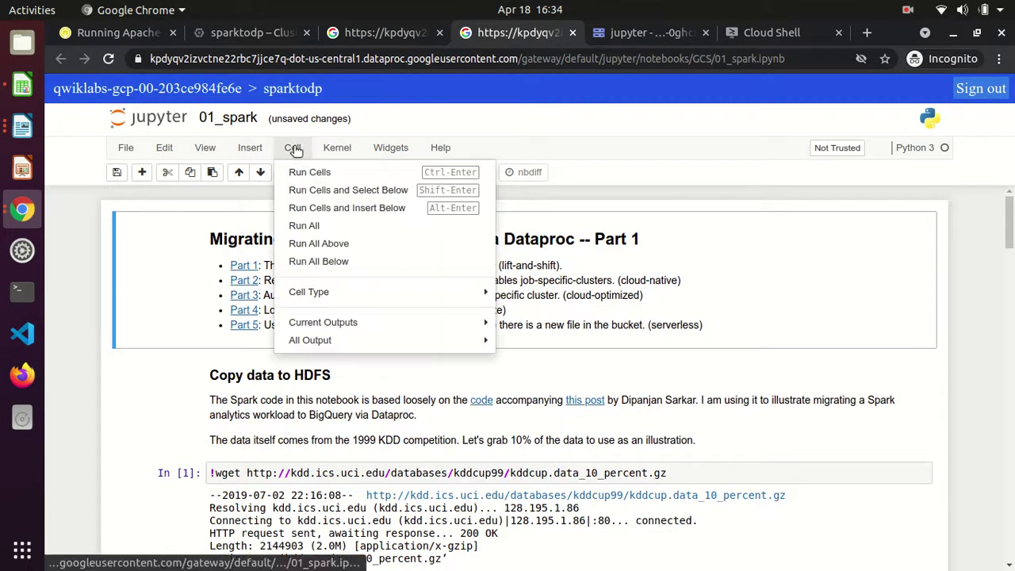
{"action": "left_click", "coordinate": [304, 226]}
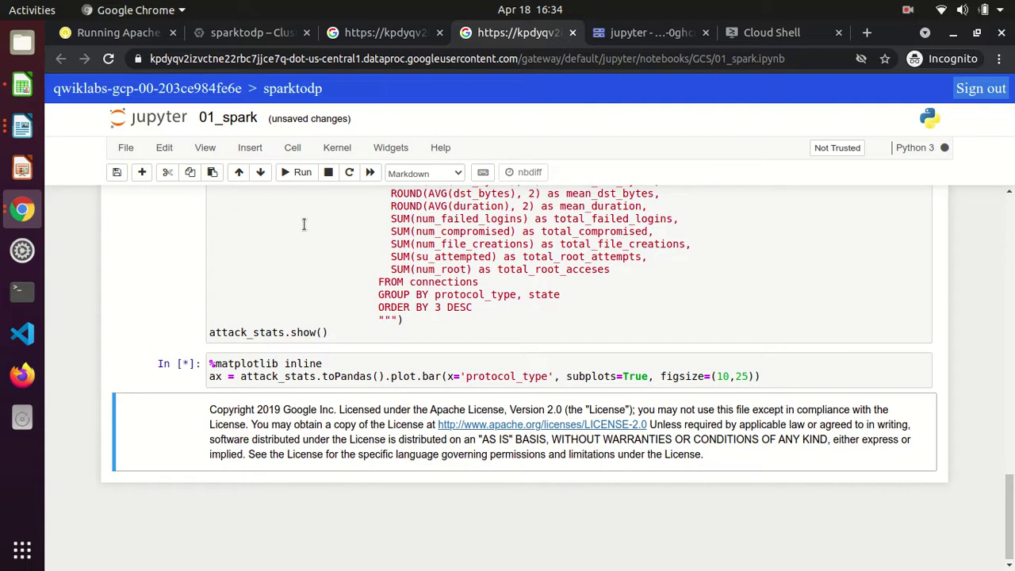
{"action": "left_click_drag", "start_coordinate": [1003, 504], "coordinate": [1003, 330]}
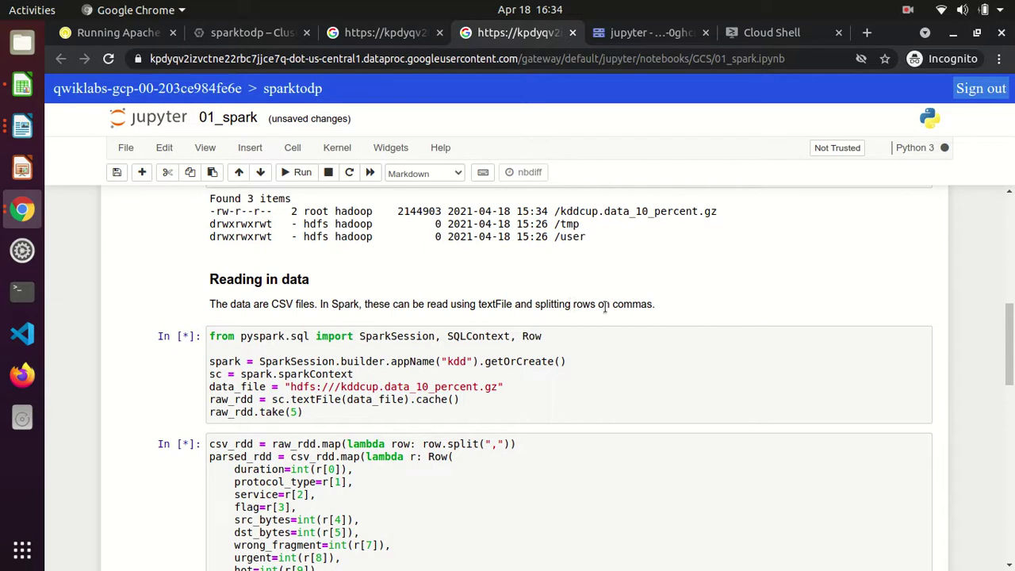
{"action": "left_click_drag", "start_coordinate": [1009, 344], "coordinate": [1009, 519]}
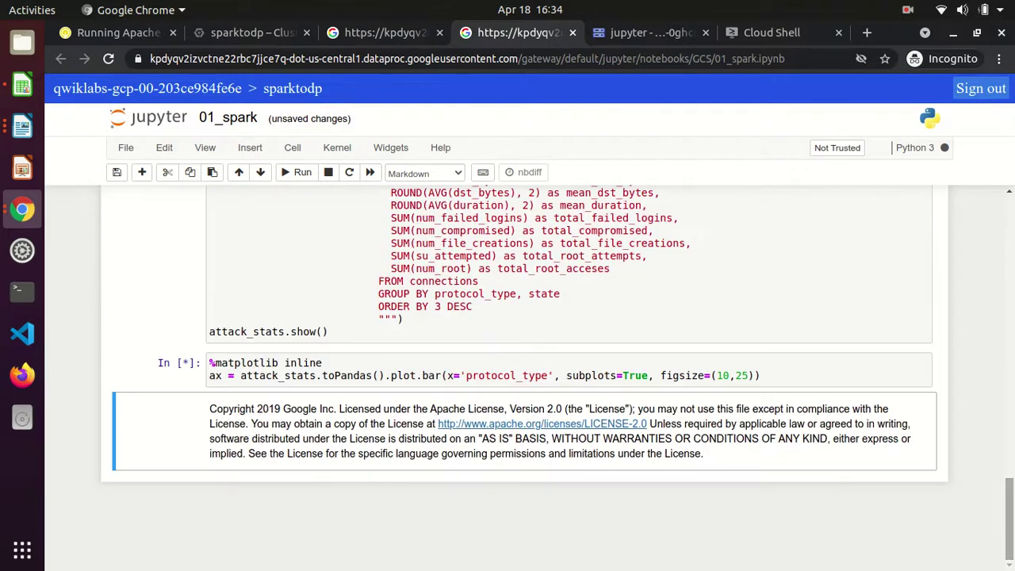
- Read step 6 of the lab instructions on following the notebook's run and where its data is saved and processed
{"action": "left_click", "coordinate": [117, 32]}
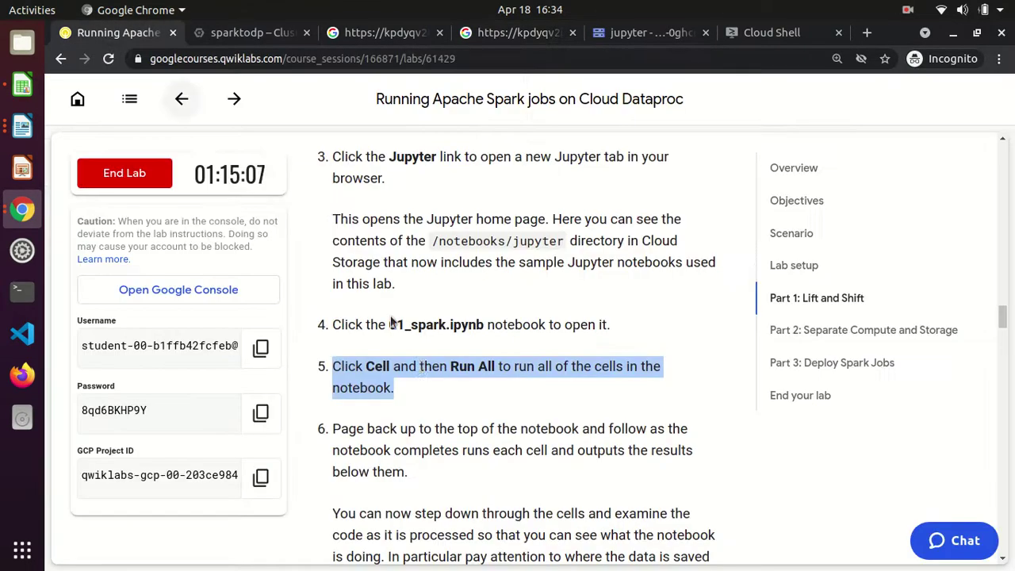
{"action": "left_click", "coordinate": [423, 409]}
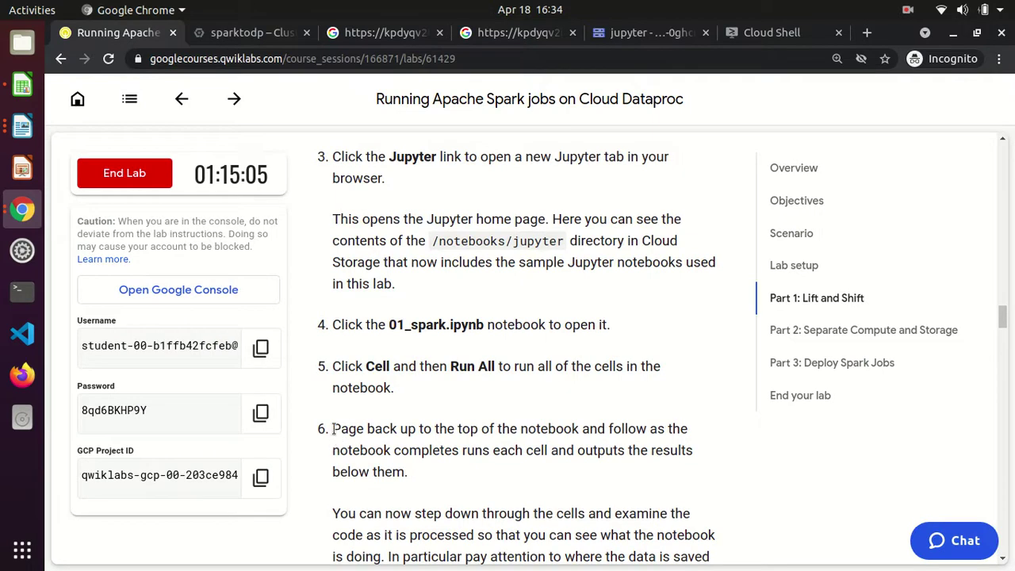
{"action": "left_click_drag", "start_coordinate": [333, 429], "coordinate": [486, 472]}
{"action": "left_click", "coordinate": [485, 472]}
{"action": "scroll", "coordinate": [486, 475], "scroll_direction": "down", "scroll_amount": 4}
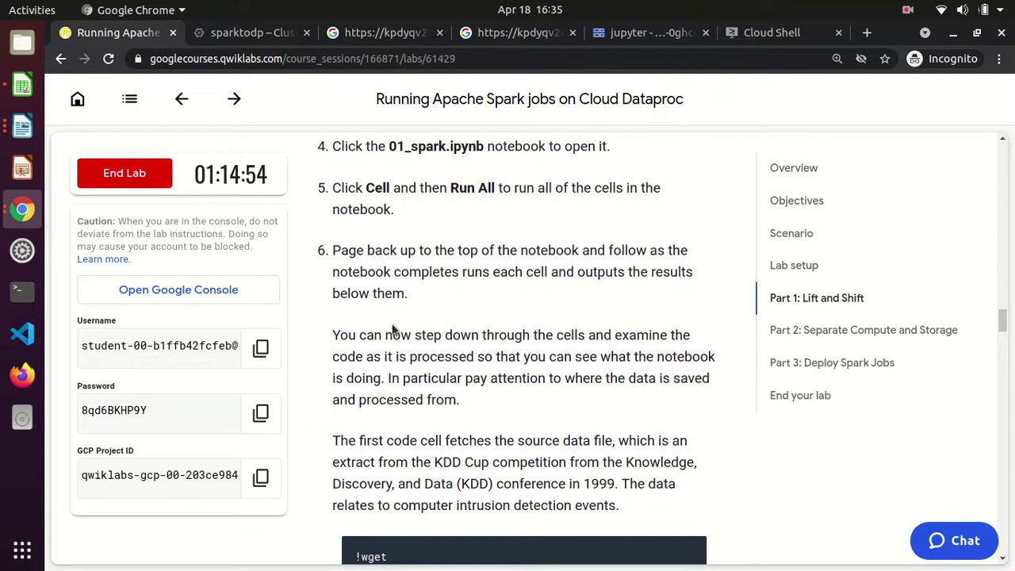
{"action": "left_click_drag", "start_coordinate": [333, 250], "coordinate": [584, 250]}
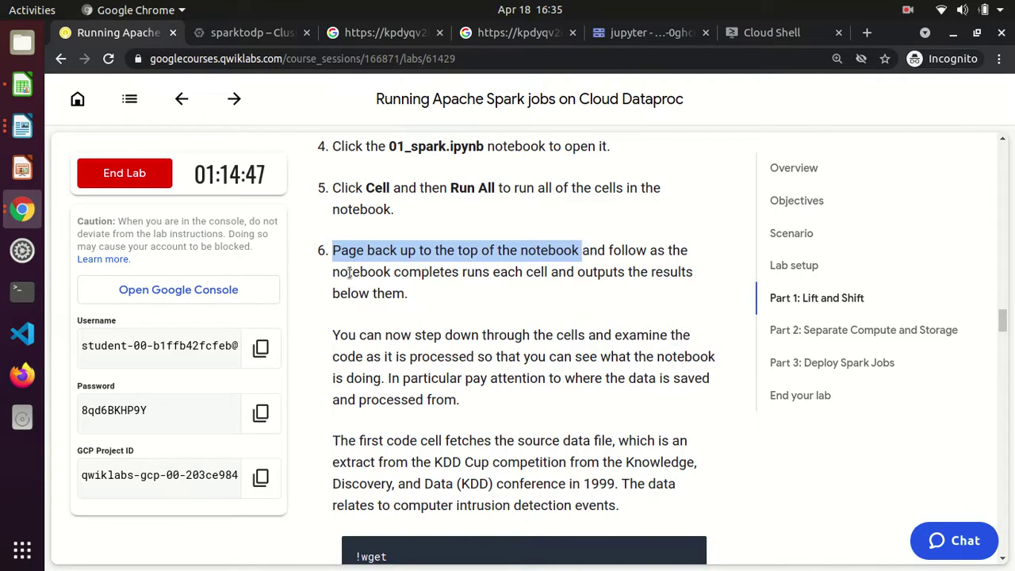
{"action": "left_click_drag", "start_coordinate": [333, 272], "coordinate": [562, 297]}
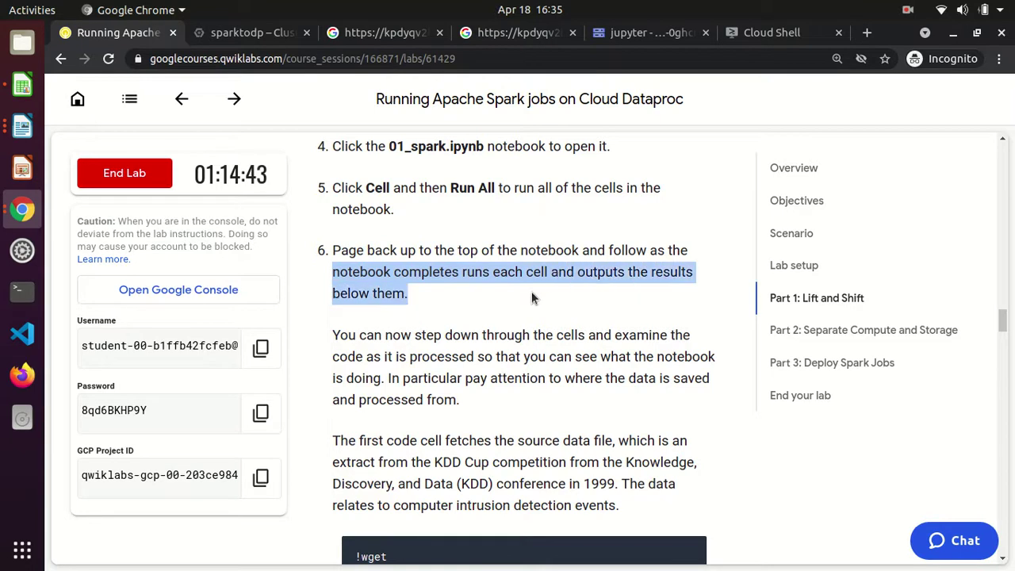
{"action": "left_click", "coordinate": [458, 332]}
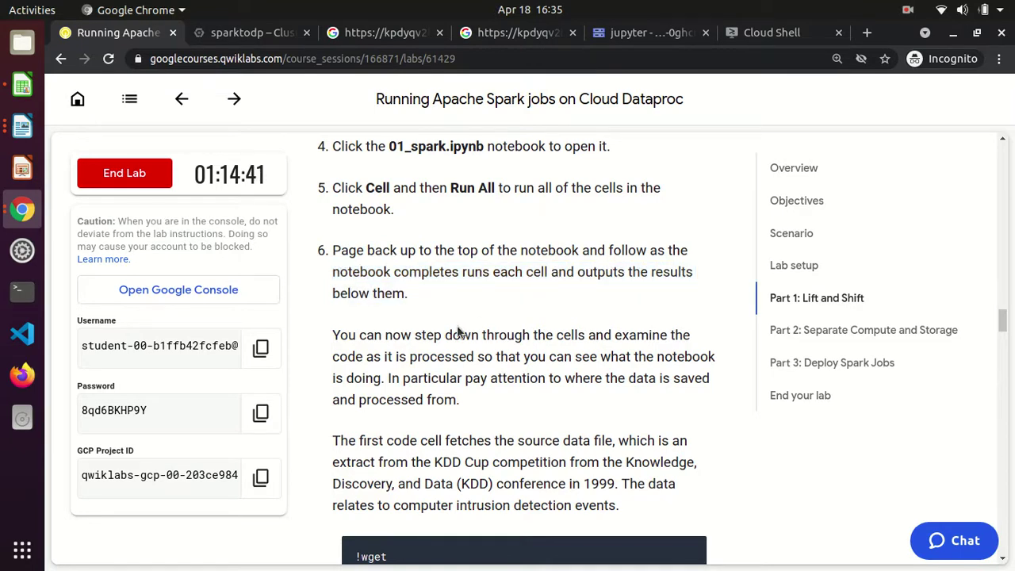
{"action": "scroll", "coordinate": [458, 327], "scroll_direction": "down", "scroll_amount": 1}
{"action": "scroll", "coordinate": [457, 327], "scroll_direction": "down", "scroll_amount": 2}
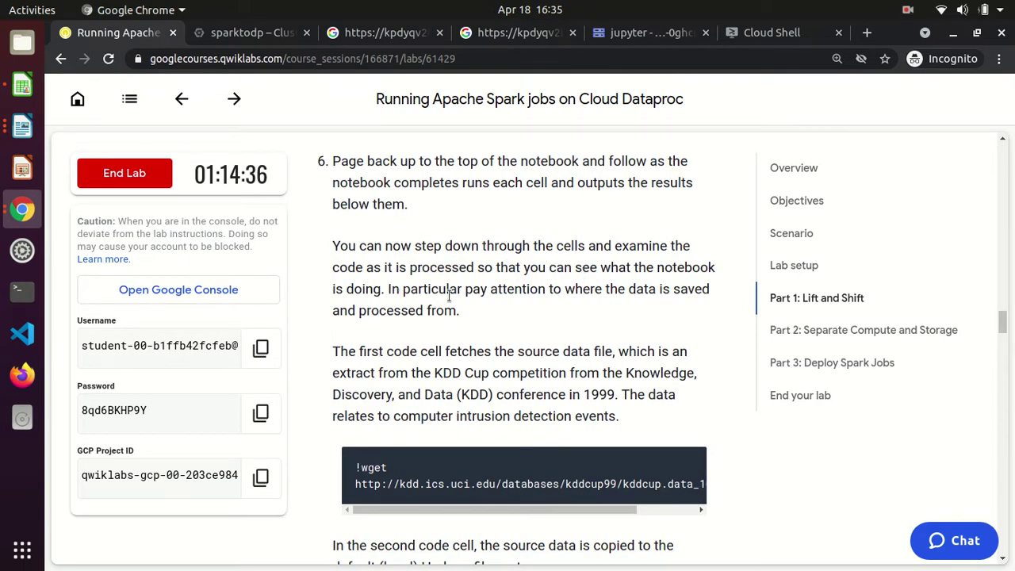
{"action": "left_click_drag", "start_coordinate": [428, 290], "coordinate": [435, 317]}
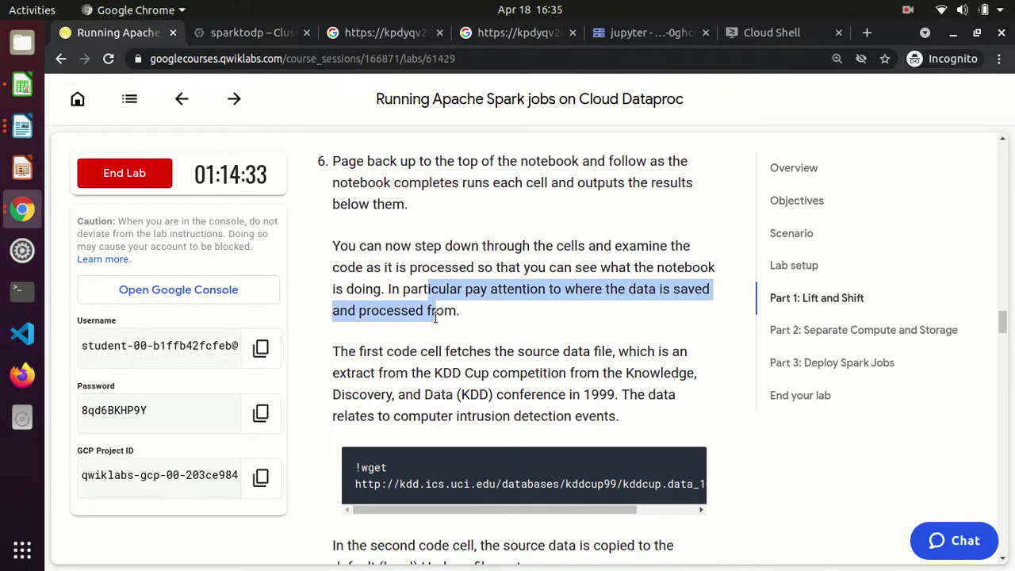
- Read the lab's explanation of the first two code cells, covering the KDD Cup data download and its copy to Hadoop
{"action": "left_click_drag", "start_coordinate": [331, 351], "coordinate": [520, 406]}
{"action": "left_click", "coordinate": [520, 406]}
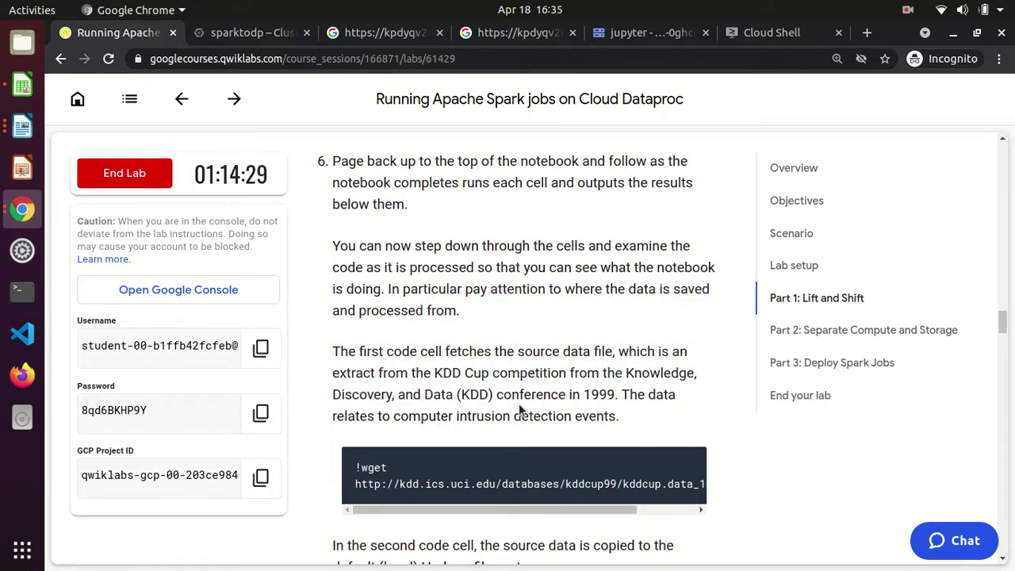
{"action": "left_click_drag", "start_coordinate": [436, 372], "coordinate": [584, 373]}
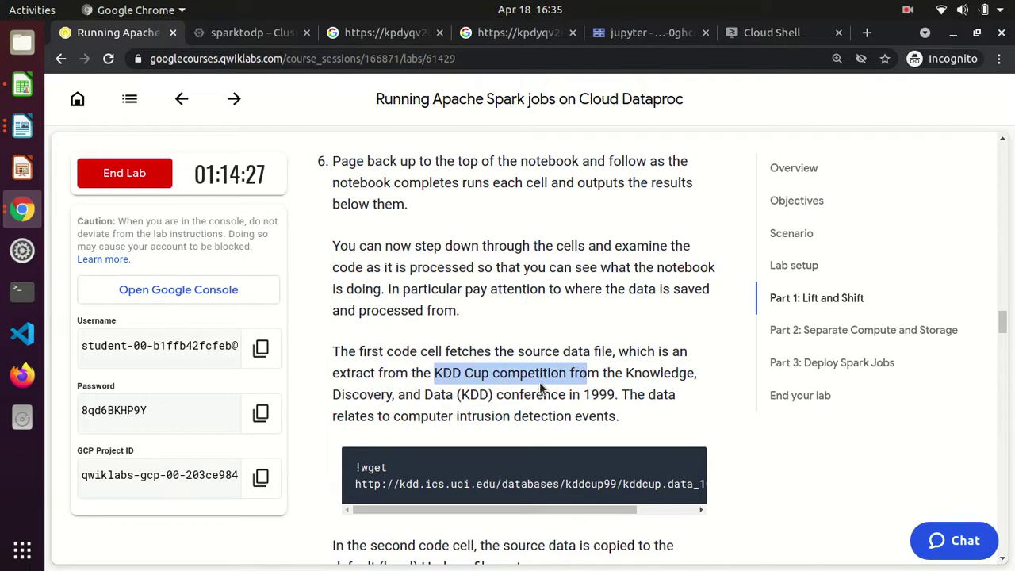
{"action": "left_click", "coordinate": [466, 475]}
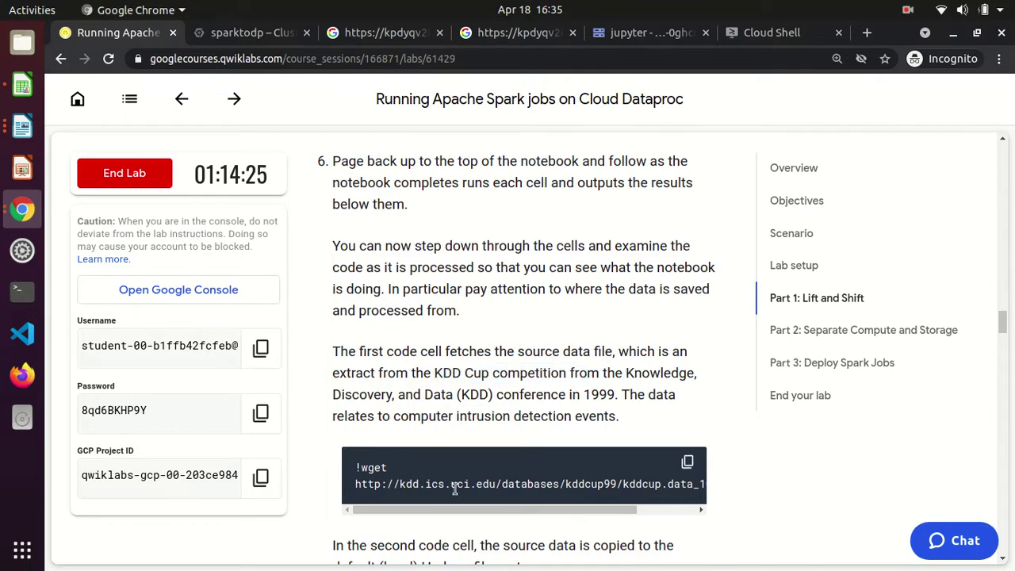
{"action": "left_click_drag", "start_coordinate": [484, 508], "coordinate": [444, 513]}
{"action": "scroll", "coordinate": [395, 438], "scroll_direction": "down", "scroll_amount": 3}
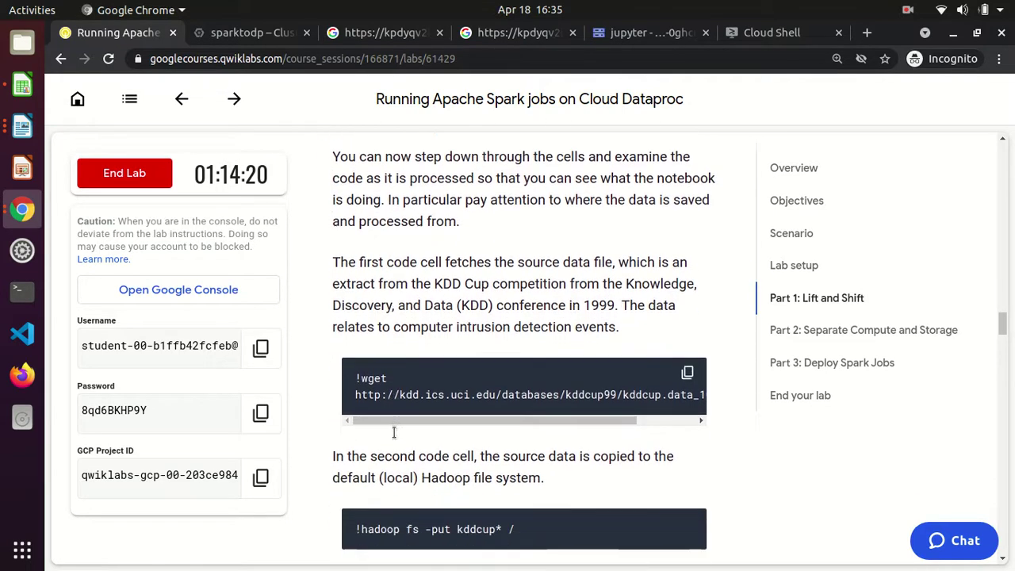
{"action": "scroll", "coordinate": [394, 437], "scroll_direction": "down", "scroll_amount": 1}
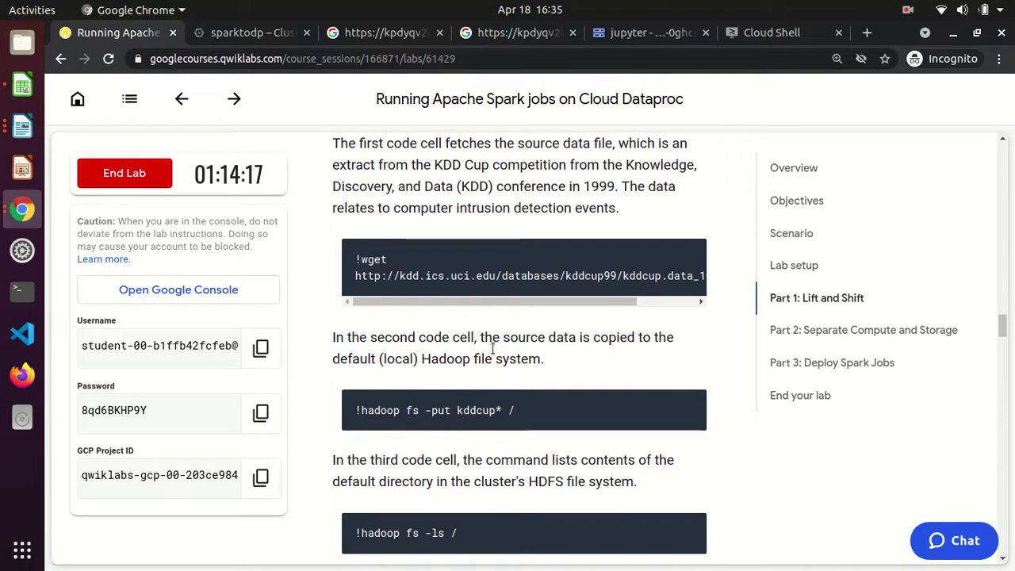
{"action": "left_click_drag", "start_coordinate": [482, 337], "coordinate": [543, 364]}
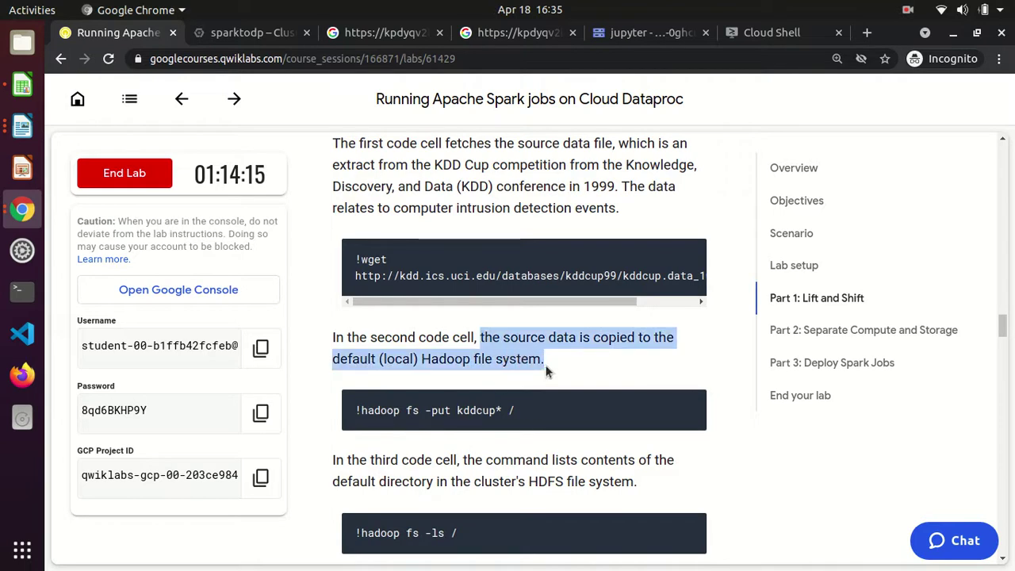
- Read the lab's explanation of the second and third code cells, covering the copy to Hadoop and the listing of the default HDFS directory
{"action": "left_click", "coordinate": [547, 364]}
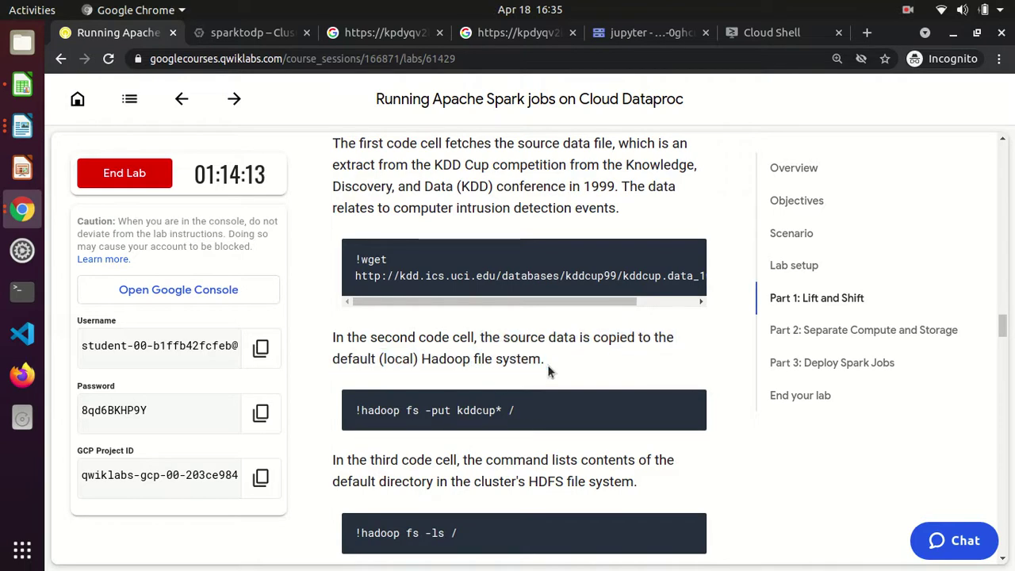
{"action": "left_click_drag", "start_coordinate": [547, 364], "coordinate": [333, 337]}
{"action": "left_click", "coordinate": [326, 336]}
{"action": "scroll", "coordinate": [324, 333], "scroll_direction": "down", "scroll_amount": 2}
{"action": "scroll", "coordinate": [325, 337], "scroll_direction": "down", "scroll_amount": 2}
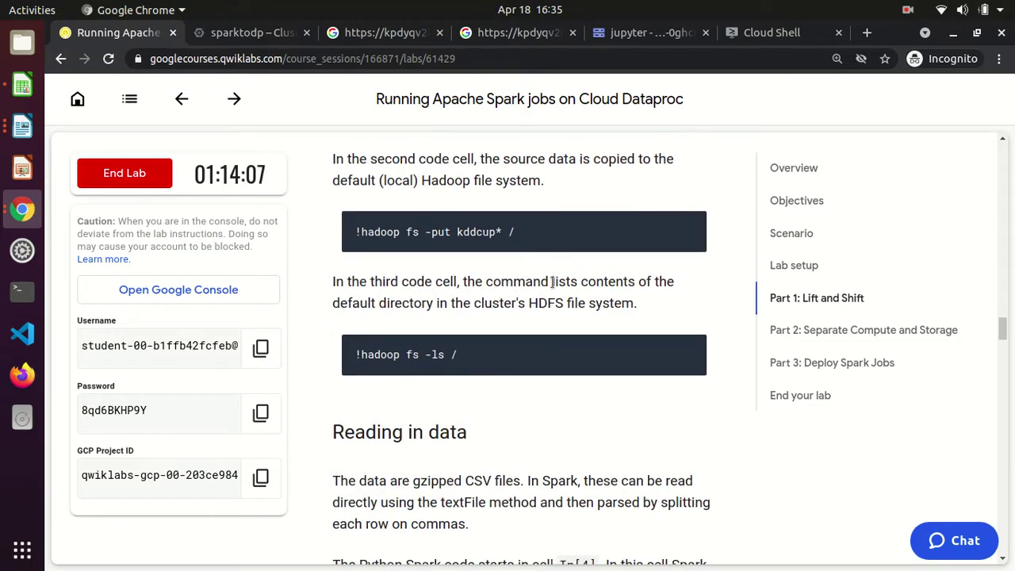
{"action": "left_click_drag", "start_coordinate": [648, 305], "coordinate": [337, 279]}
{"action": "left_click", "coordinate": [338, 281]}
{"action": "left_click_drag", "start_coordinate": [460, 302], "coordinate": [635, 304]}
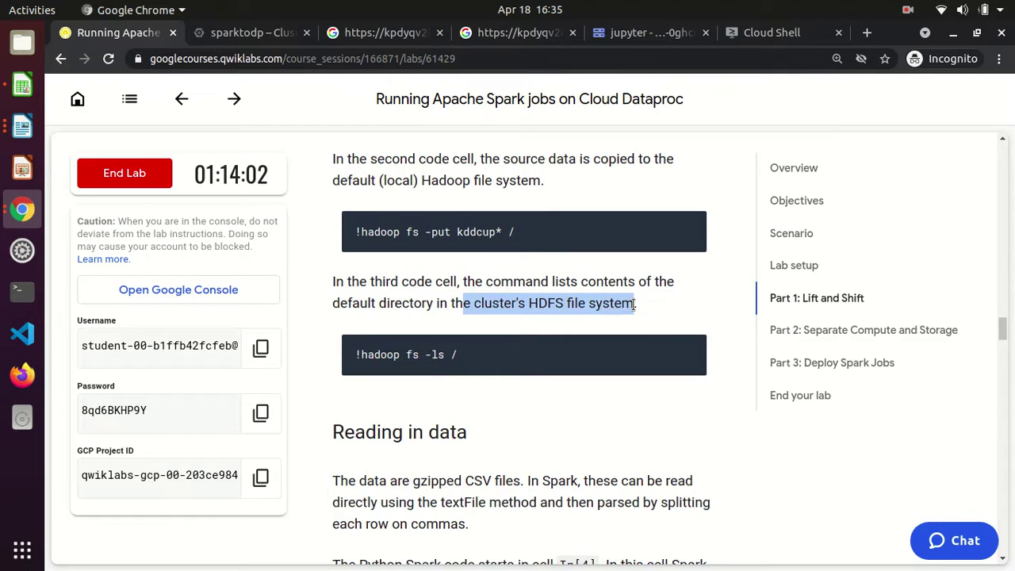
{"action": "left_click", "coordinate": [635, 303]}
- Read the Reading in data section on parsing gzipped CSV files with textFile and the Spark code of cell In[4]
{"action": "scroll", "coordinate": [634, 305], "scroll_direction": "down", "scroll_amount": 5}
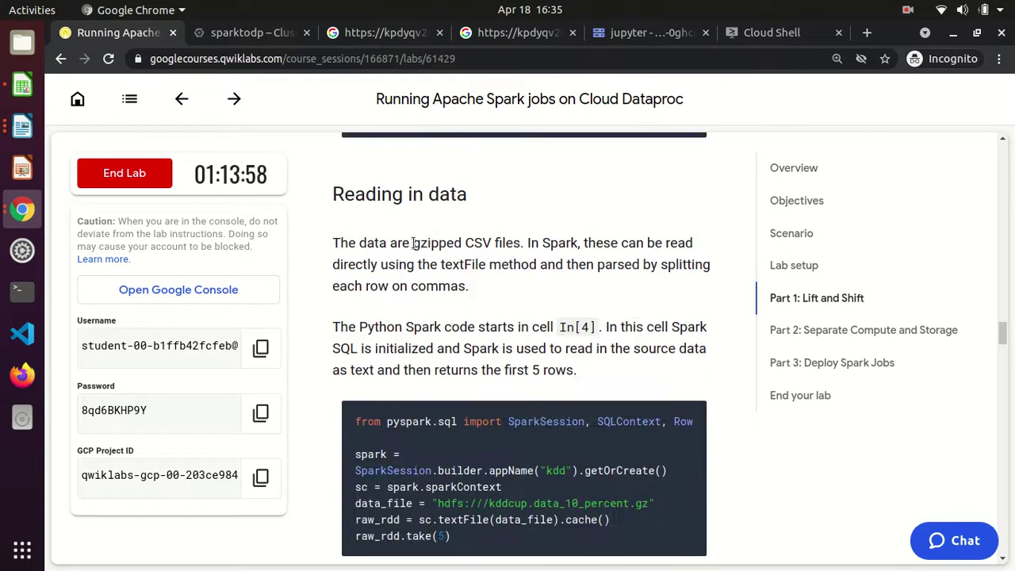
{"action": "left_click_drag", "start_coordinate": [413, 243], "coordinate": [513, 244]}
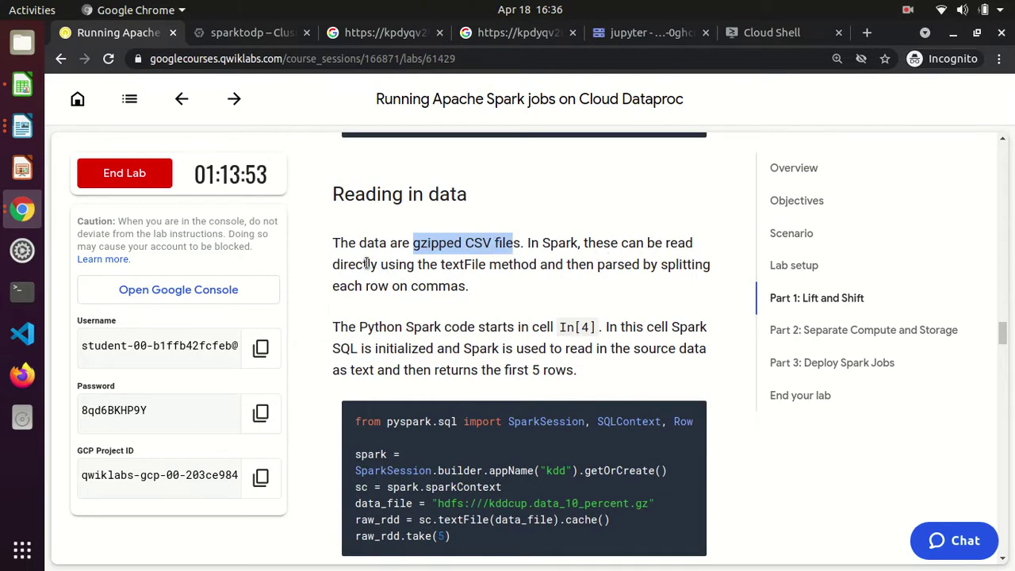
{"action": "left_click_drag", "start_coordinate": [440, 264], "coordinate": [498, 267]}
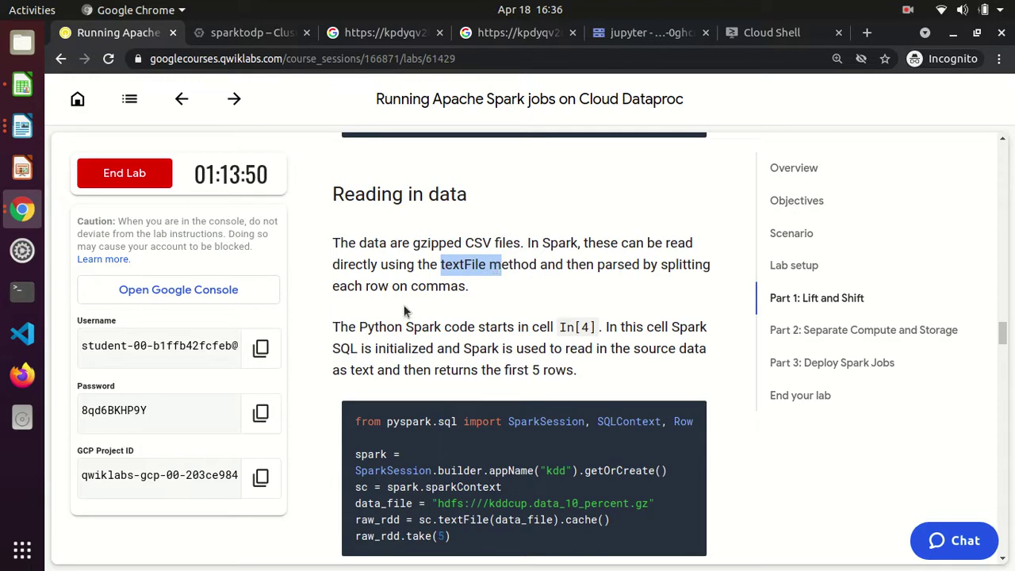
{"action": "double_click", "coordinate": [551, 266]}
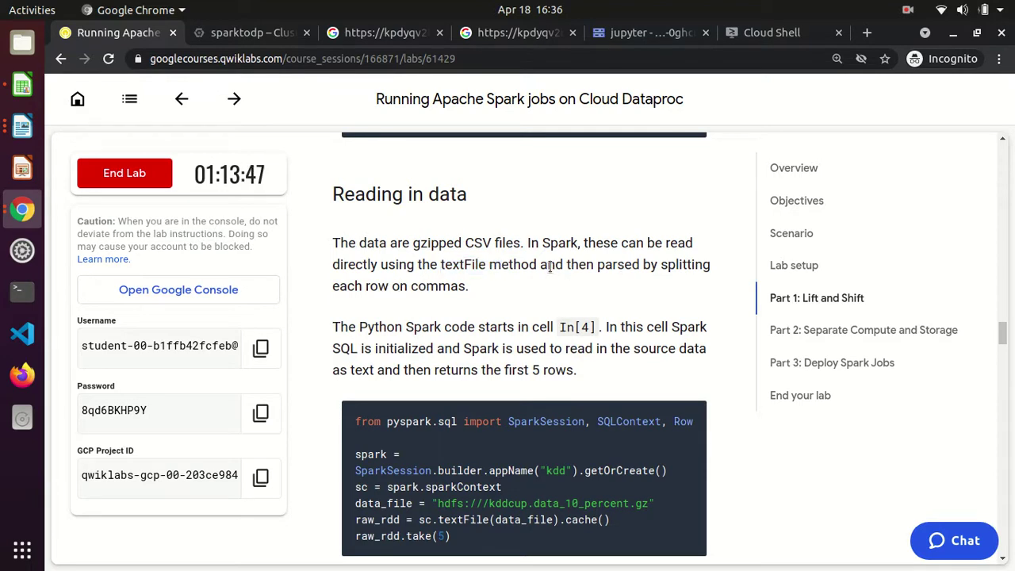
{"action": "left_click_drag", "start_coordinate": [351, 290], "coordinate": [442, 301]}
{"action": "left_click", "coordinate": [442, 301]}
{"action": "double_click", "coordinate": [404, 349]}
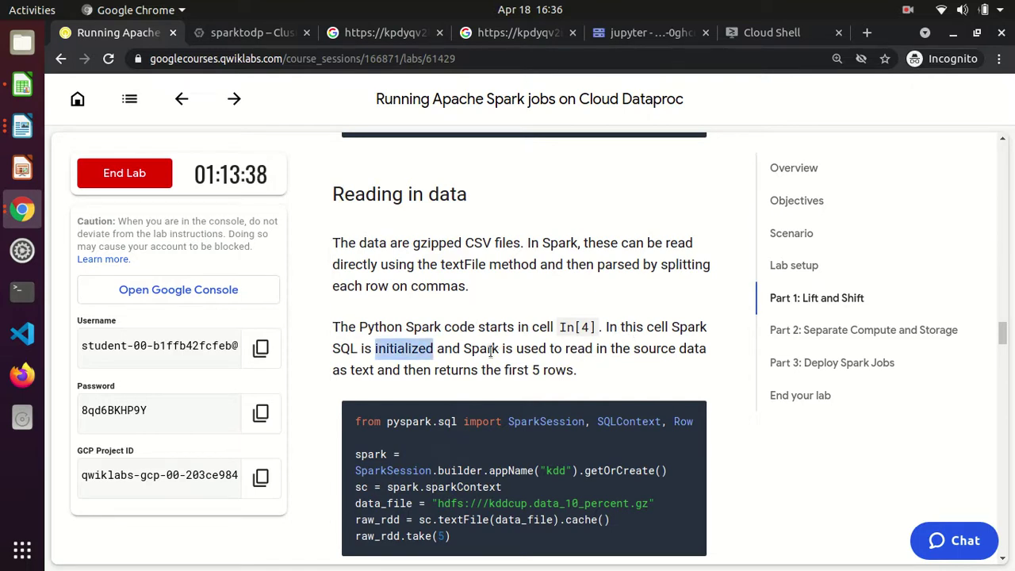
{"action": "scroll", "coordinate": [491, 352], "scroll_direction": "down", "scroll_amount": 3}
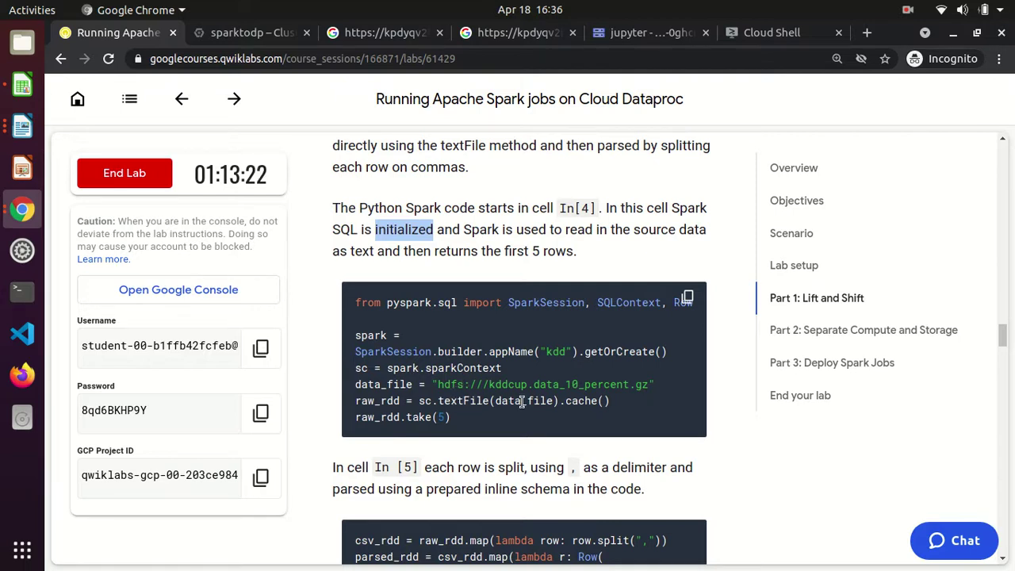
- Read the explanation and code of cell In [5], which splits each row on commas and parses it with an inline schema
{"action": "left_click", "coordinate": [446, 472]}
{"action": "scroll", "coordinate": [446, 473], "scroll_direction": "down", "scroll_amount": 1}
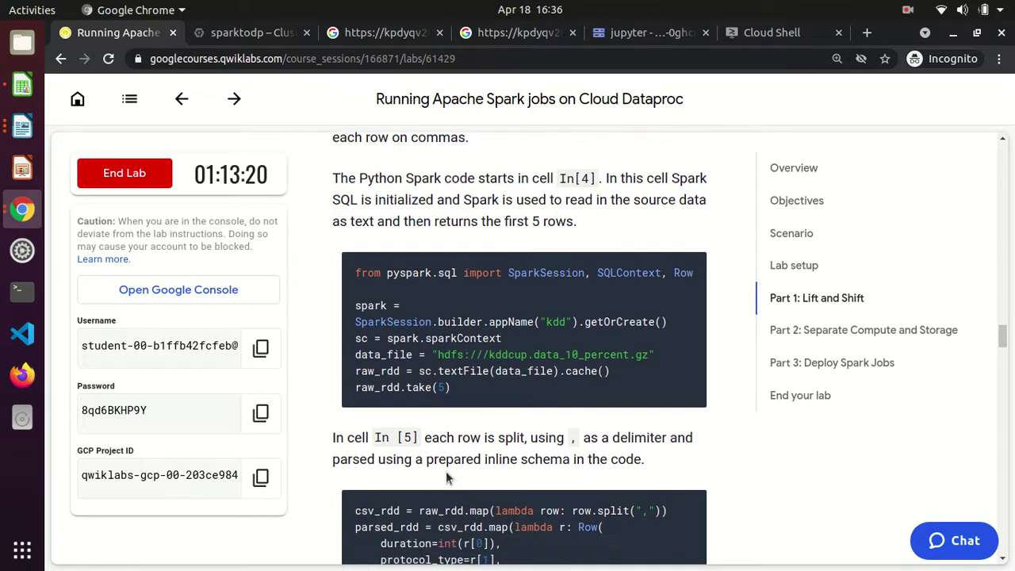
{"action": "scroll", "coordinate": [445, 471], "scroll_direction": "down", "scroll_amount": 4}
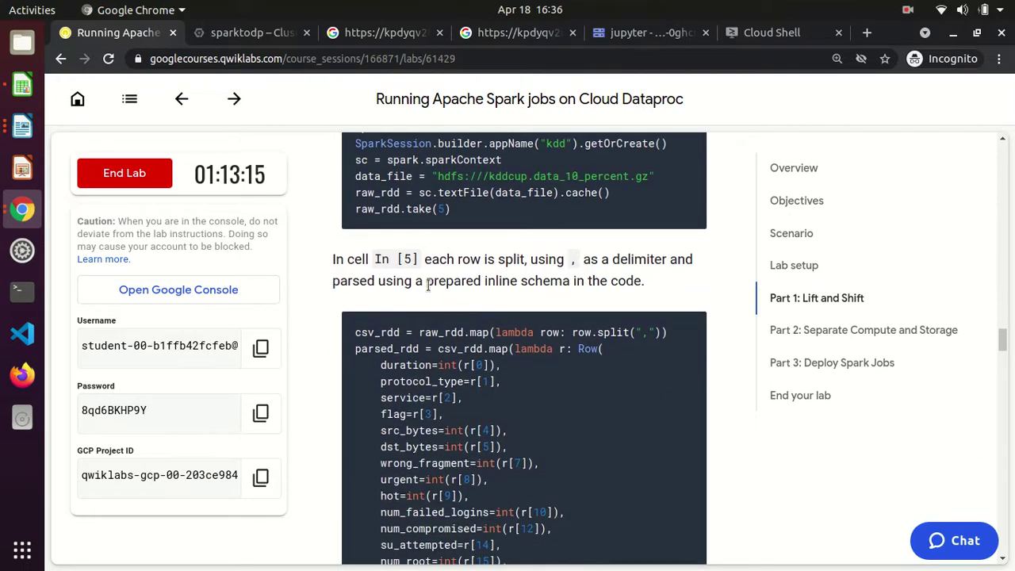
{"action": "scroll", "coordinate": [485, 280], "scroll_direction": "down", "scroll_amount": 2}
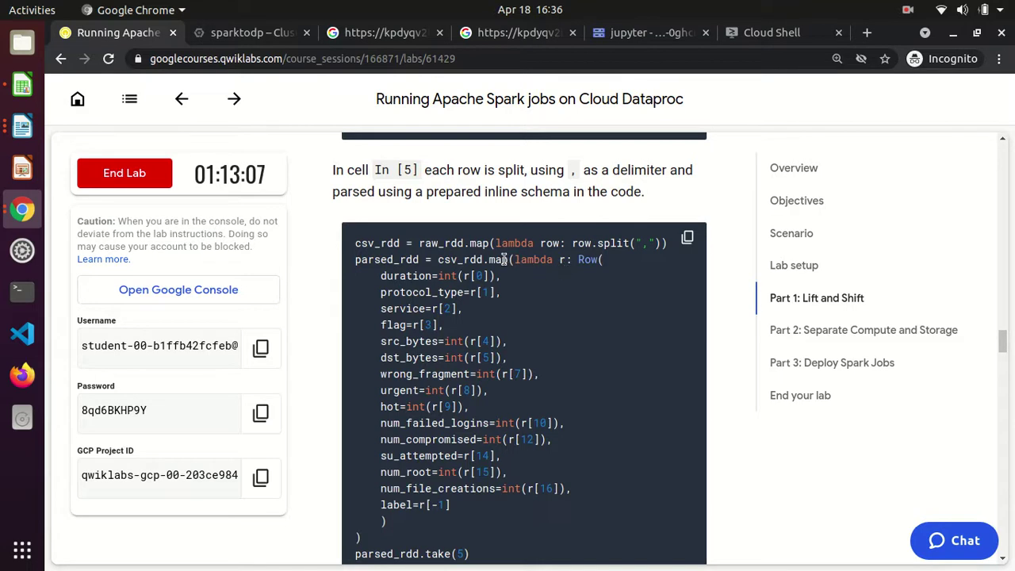
{"action": "left_click", "coordinate": [553, 255]}
{"action": "scroll", "coordinate": [407, 351], "scroll_direction": "down", "scroll_amount": 3}
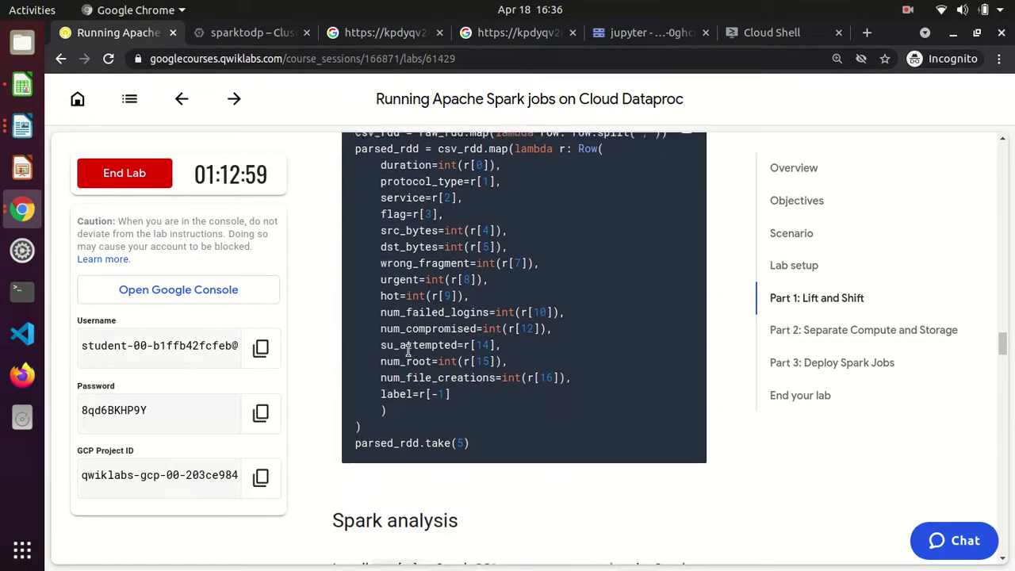
{"action": "scroll", "coordinate": [407, 350], "scroll_direction": "down", "scroll_amount": 3}
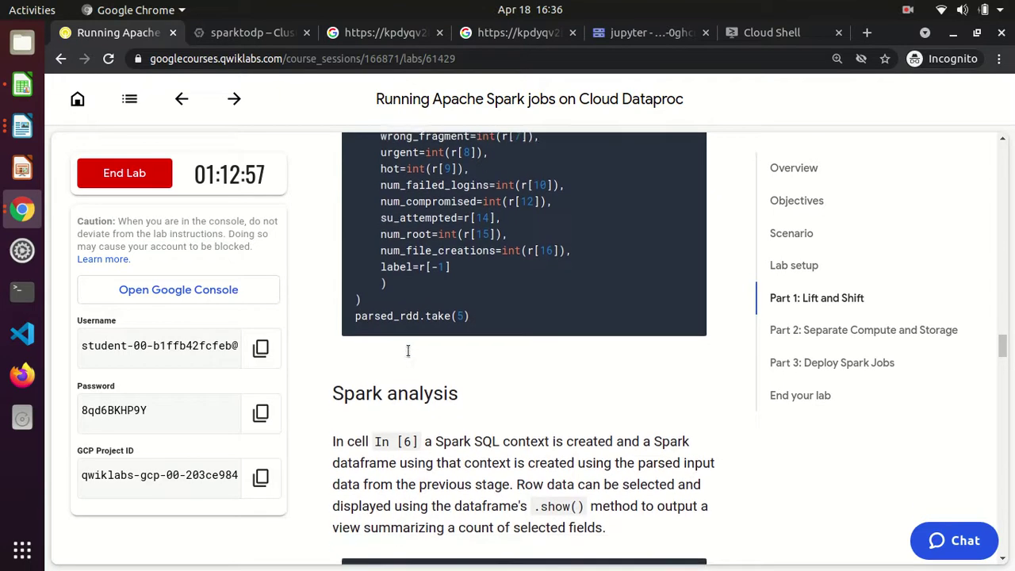
- Read the Spark analysis introduction to cell In [6] on the Spark SQL context, the dataframe and the .show() method
{"action": "scroll", "coordinate": [409, 357], "scroll_direction": "down", "scroll_amount": 4}
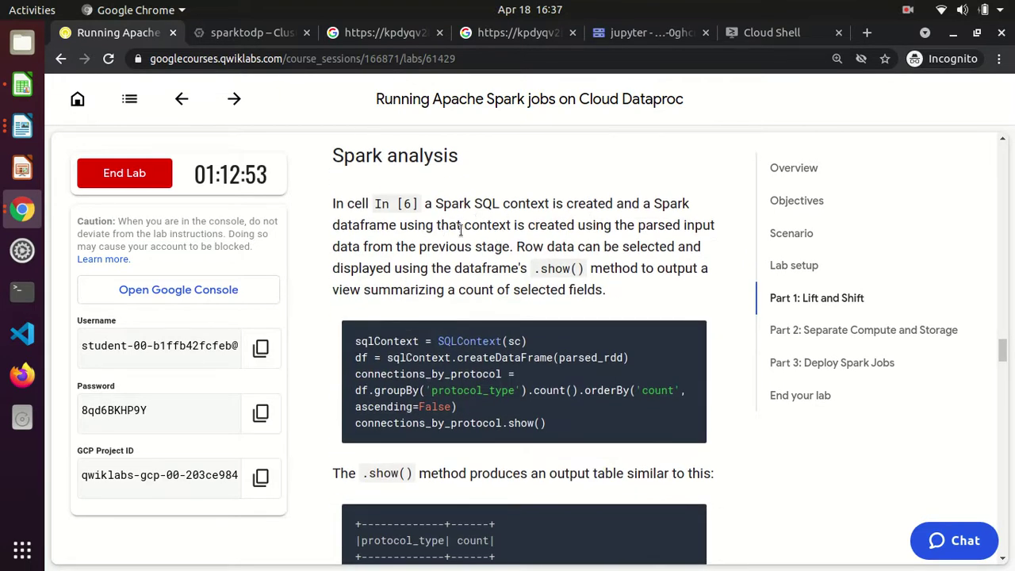
{"action": "double_click", "coordinate": [505, 224]}
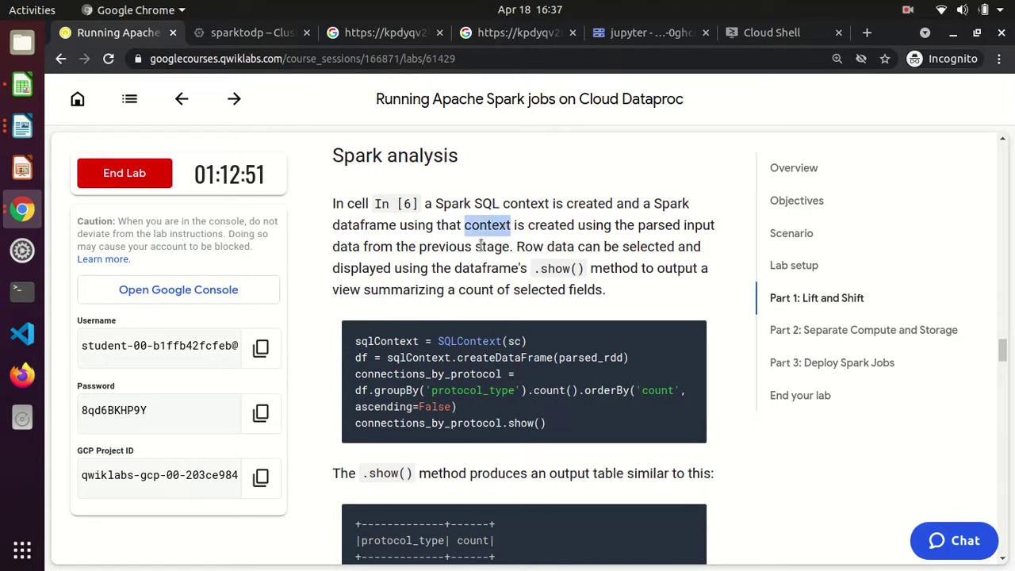
{"action": "left_click", "coordinate": [532, 247]}
{"action": "scroll", "coordinate": [532, 241], "scroll_direction": "down", "scroll_amount": 1}
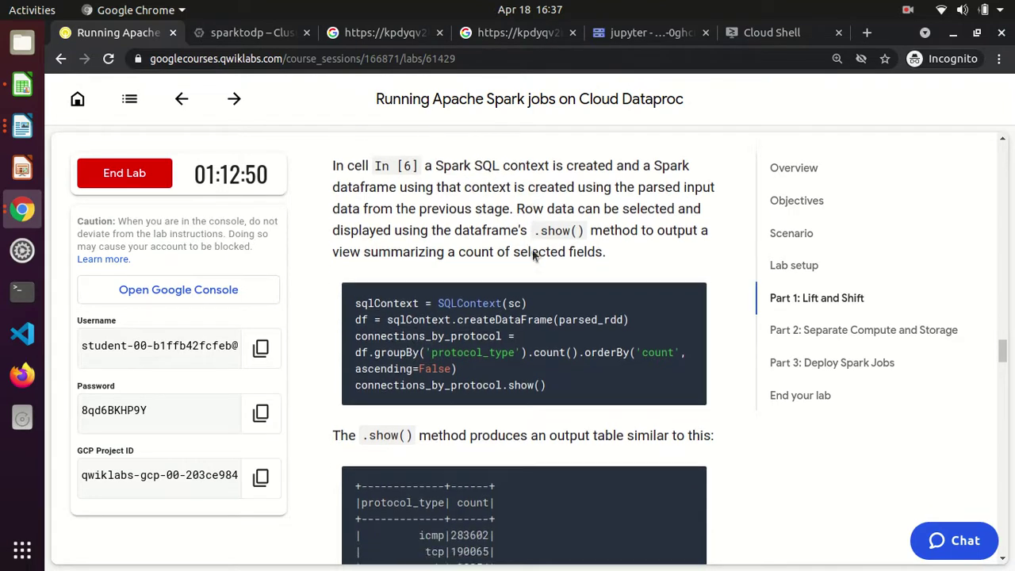
{"action": "double_click", "coordinate": [535, 208]}
{"action": "left_click", "coordinate": [498, 346]}
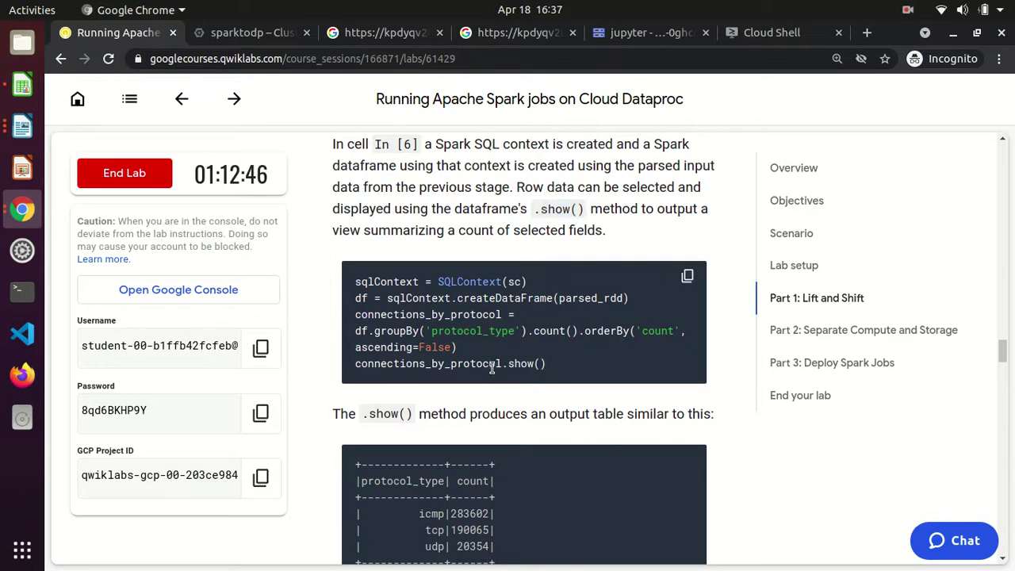
- Study the In [6] code from createDataFrame through groupBy, count and orderBy, and its sample .show() output table
{"action": "double_click", "coordinate": [522, 297]}
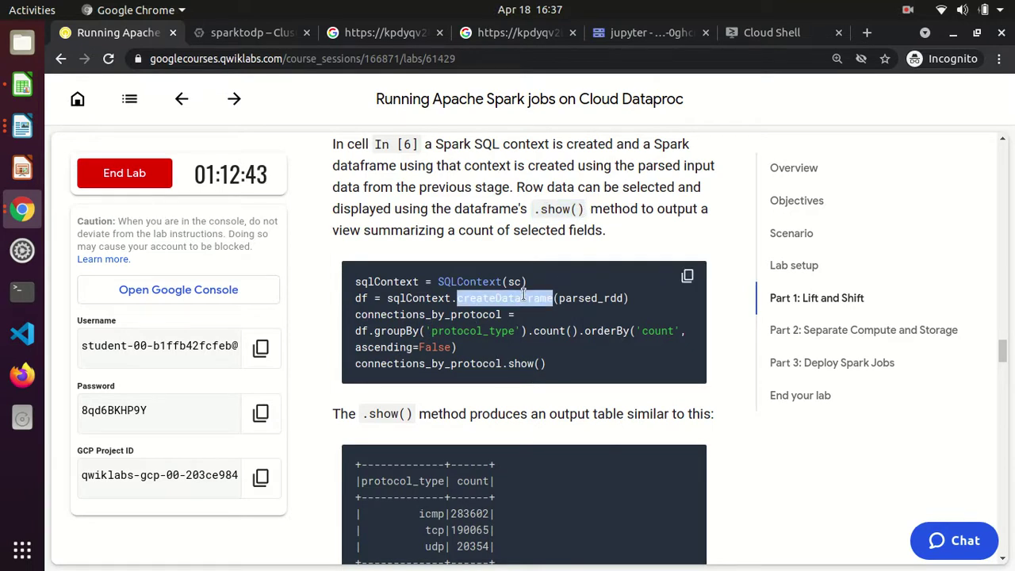
{"action": "double_click", "coordinate": [551, 330]}
{"action": "double_click", "coordinate": [593, 331]}
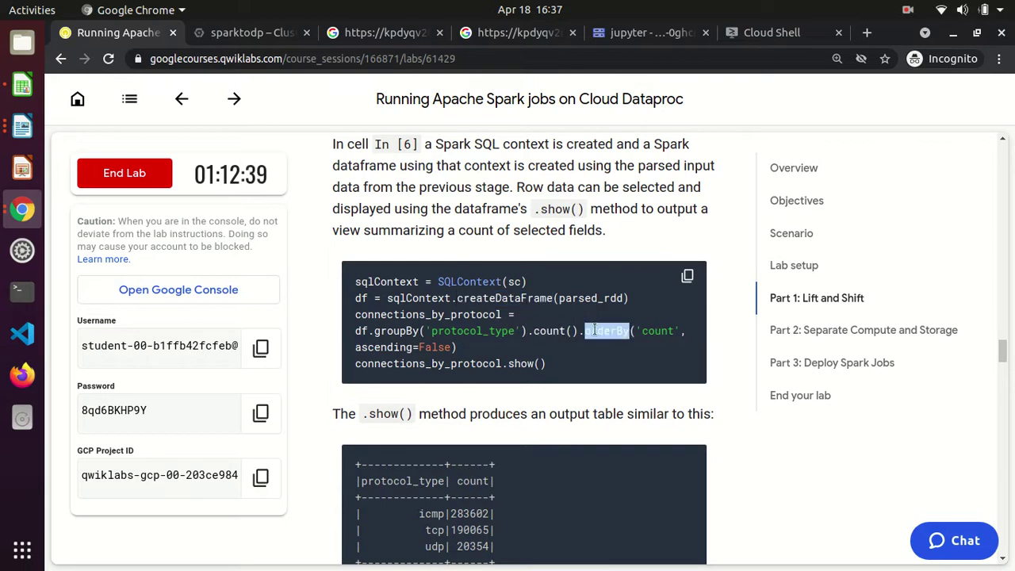
{"action": "double_click", "coordinate": [414, 346]}
{"action": "double_click", "coordinate": [568, 327]}
{"action": "double_click", "coordinate": [614, 331]}
{"action": "double_click", "coordinate": [449, 315]}
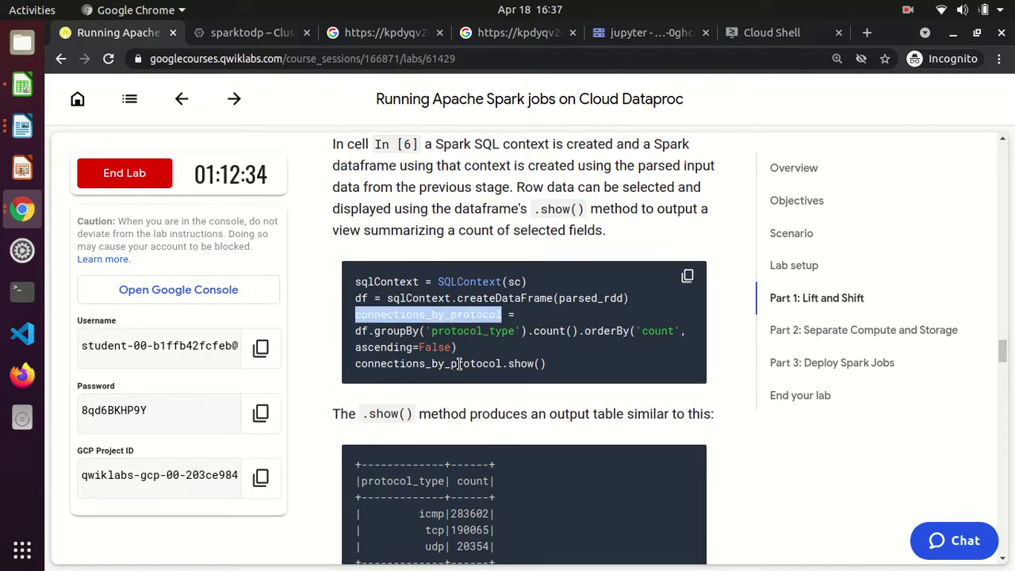
{"action": "double_click", "coordinate": [458, 364]}
{"action": "left_click", "coordinate": [471, 398]}
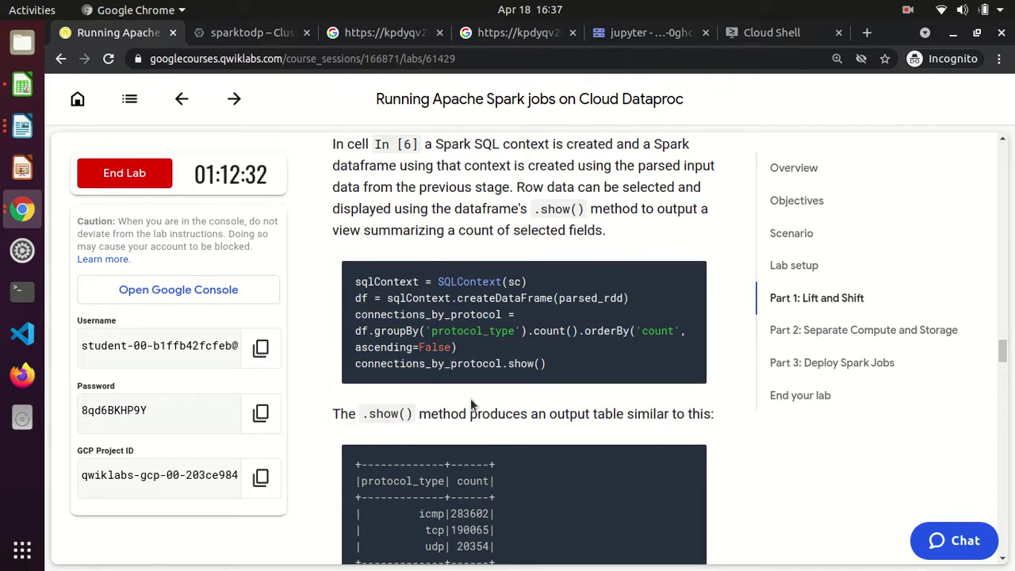
{"action": "scroll", "coordinate": [471, 398], "scroll_direction": "down", "scroll_amount": 2}
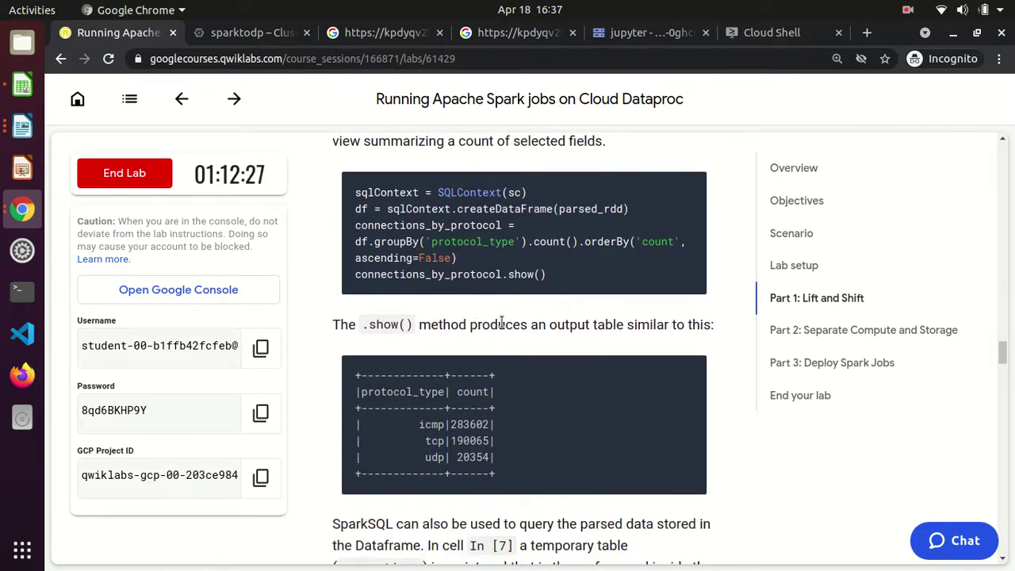
{"action": "scroll", "coordinate": [501, 321], "scroll_direction": "down", "scroll_amount": 5}
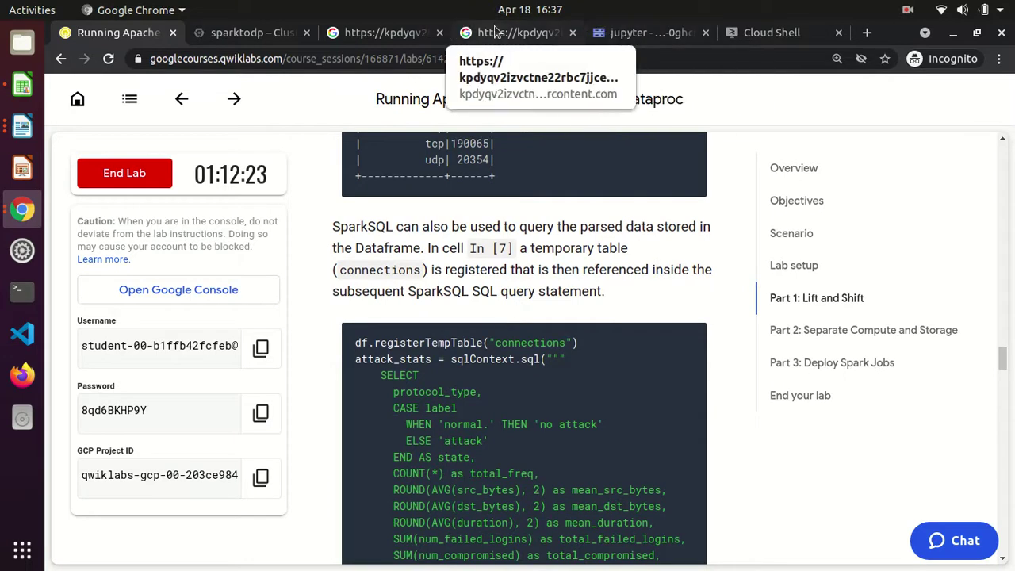
- Switch to the 01_spark notebook in Jupyter and review its cell outputs from the protocol counts to the bar plots
{"action": "left_click", "coordinate": [495, 32]}
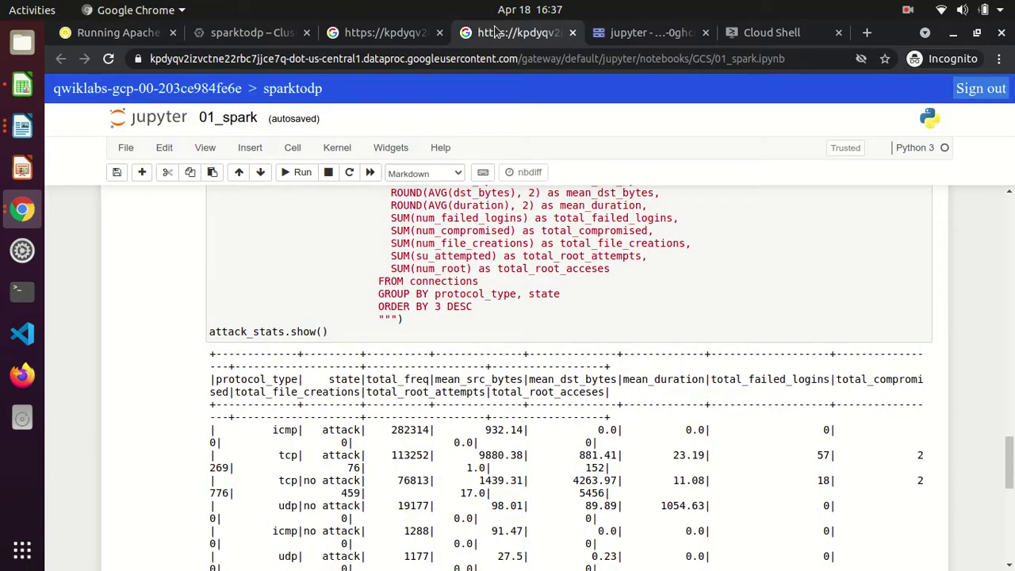
{"action": "left_click", "coordinate": [391, 33]}
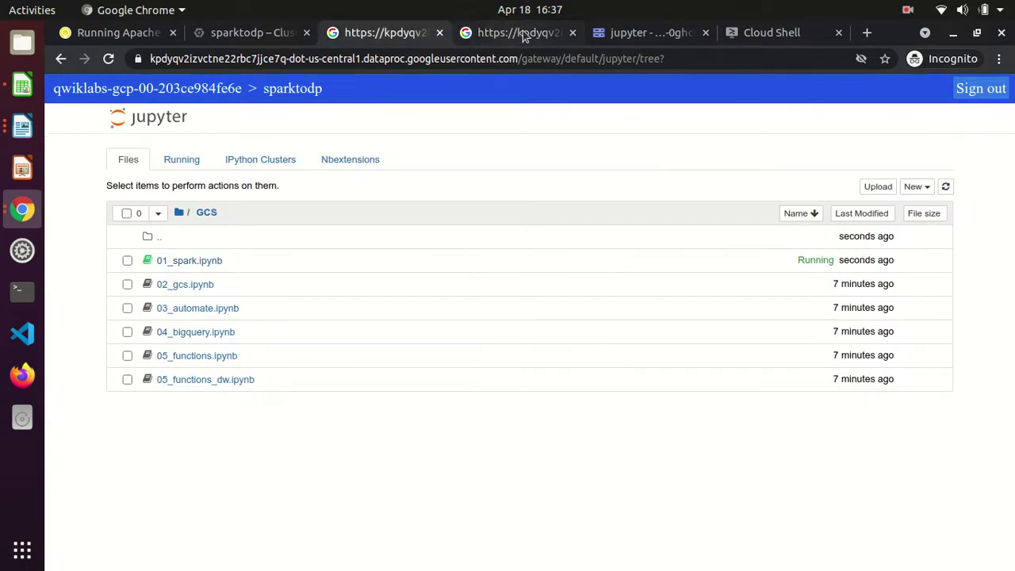
{"action": "left_click", "coordinate": [523, 36]}
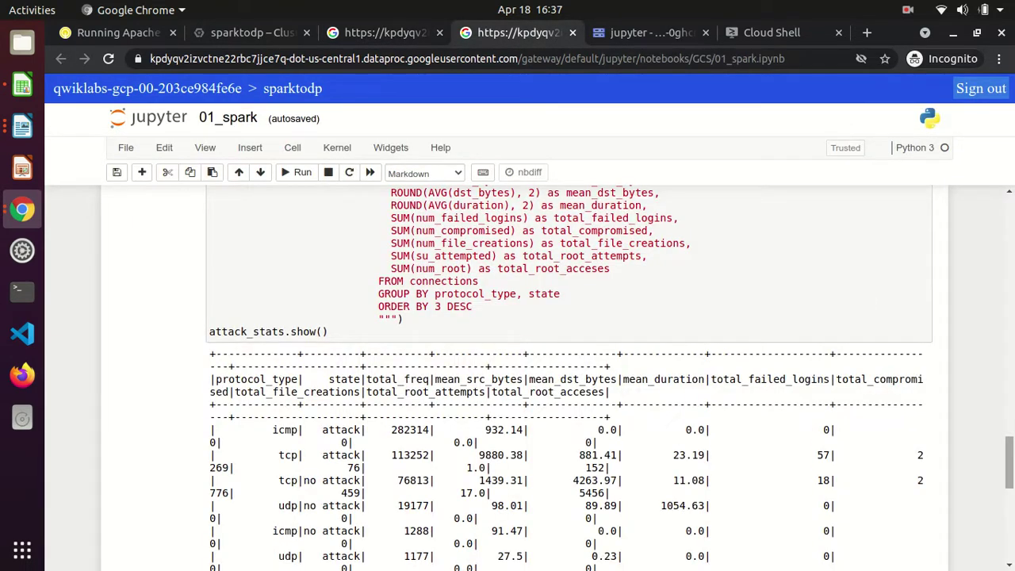
{"action": "scroll", "coordinate": [568, 377], "scroll_direction": "up", "scroll_amount": 10}
{"action": "scroll", "coordinate": [567, 378], "scroll_direction": "down", "scroll_amount": 15}
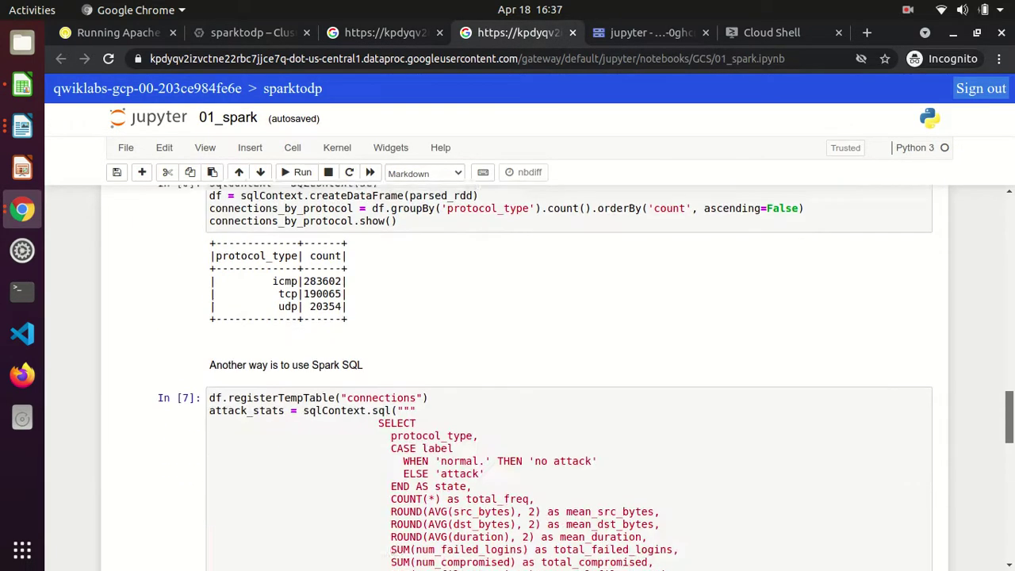
{"action": "scroll", "coordinate": [567, 377], "scroll_direction": "down", "scroll_amount": 10}
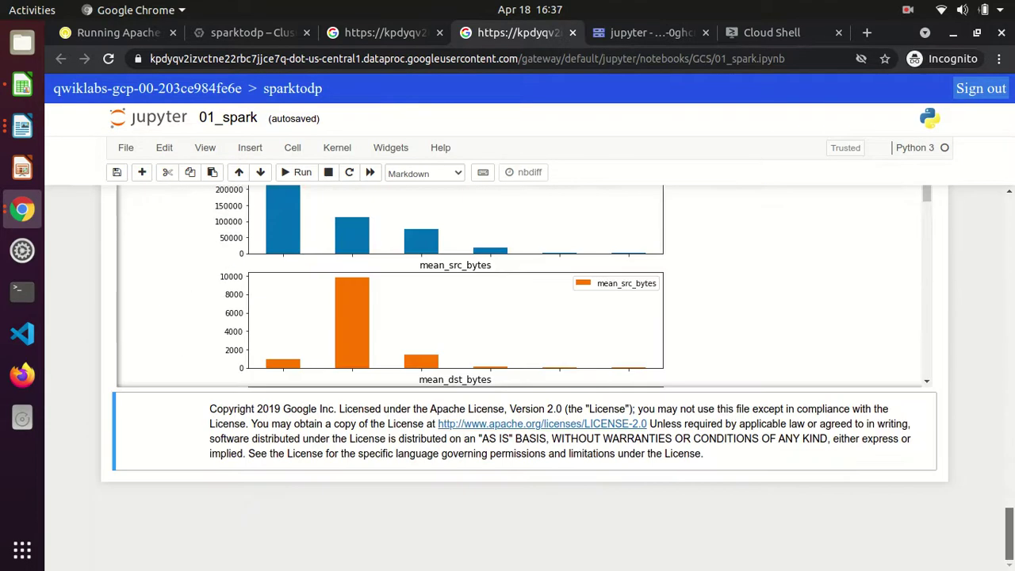
- Return to the lab instructions and read how cell In [7] registers the connections temporary table and queries it with SparkSQL
{"action": "left_click", "coordinate": [144, 35]}
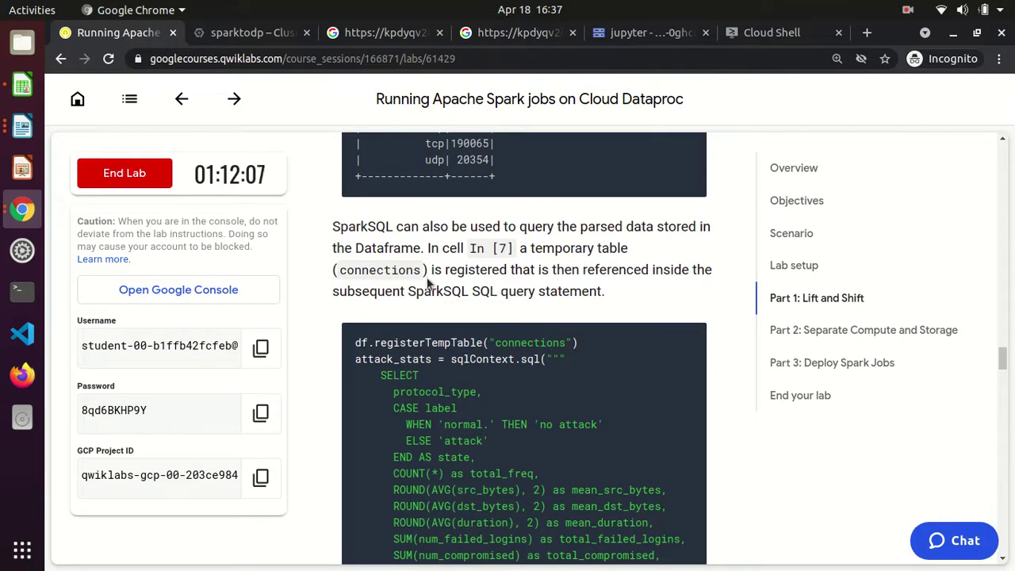
{"action": "double_click", "coordinate": [403, 269]}
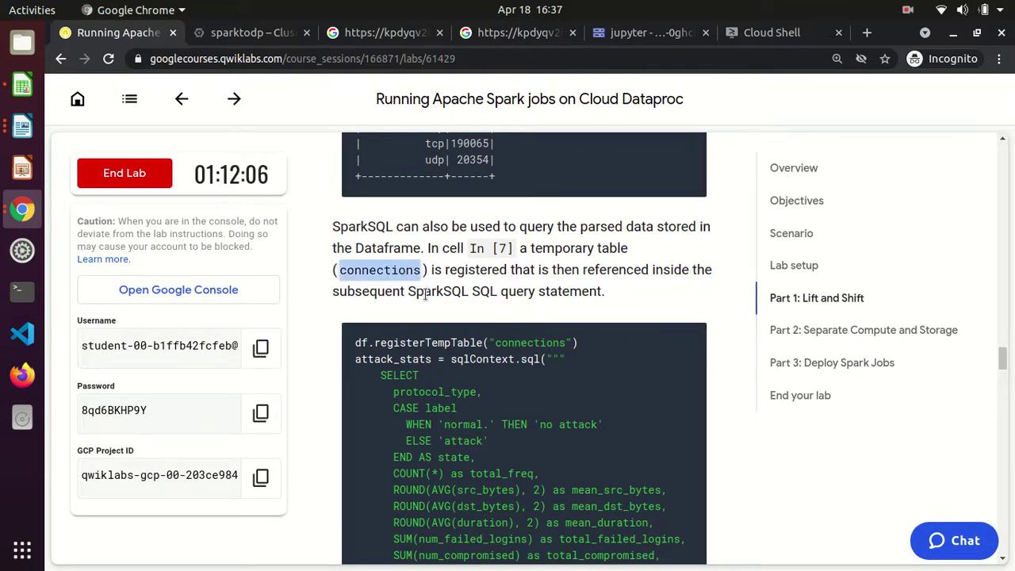
{"action": "left_click", "coordinate": [426, 293]}
{"action": "scroll", "coordinate": [427, 294], "scroll_direction": "down", "scroll_amount": 2}
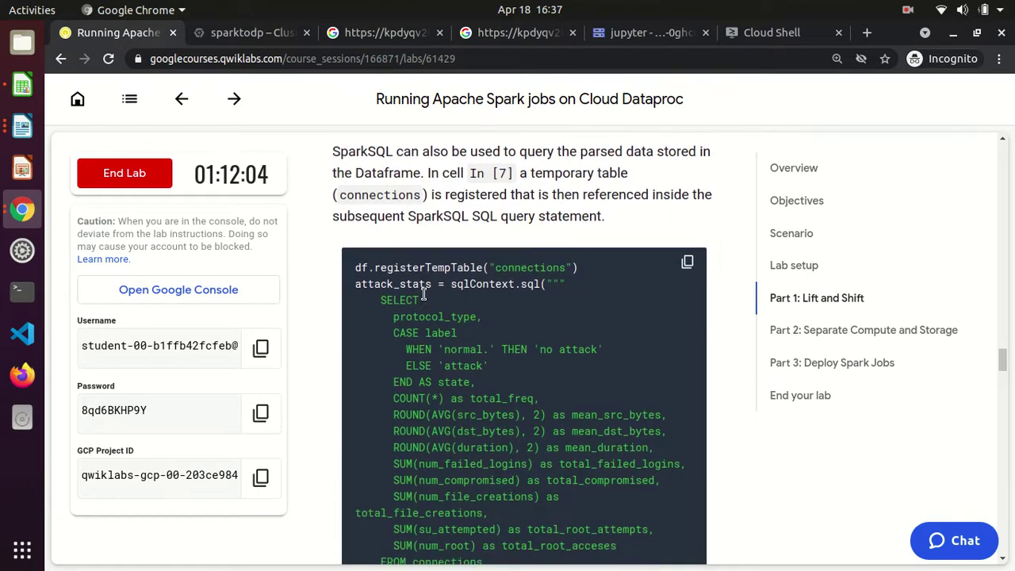
{"action": "double_click", "coordinate": [439, 255]}
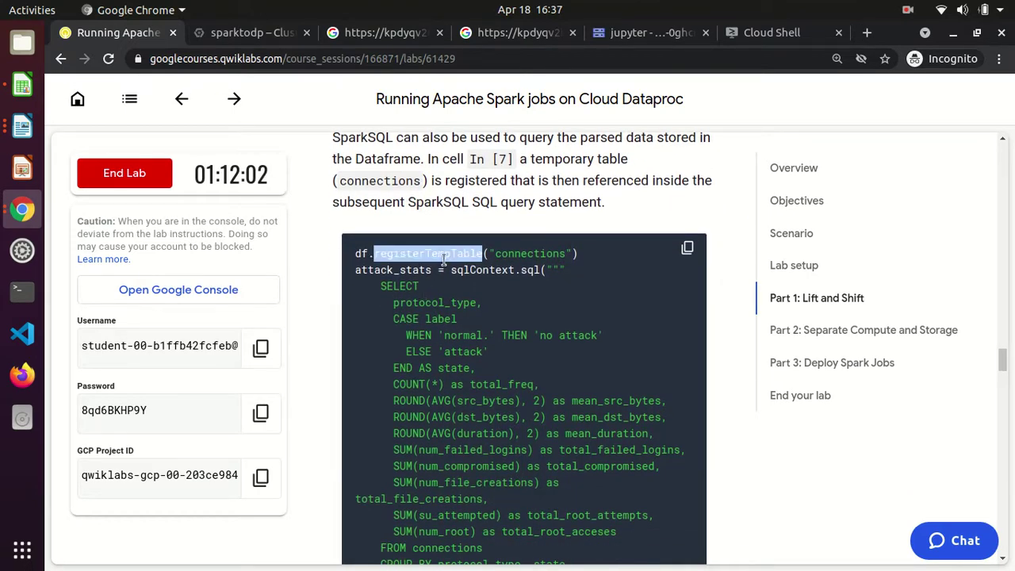
{"action": "left_click", "coordinate": [452, 283]}
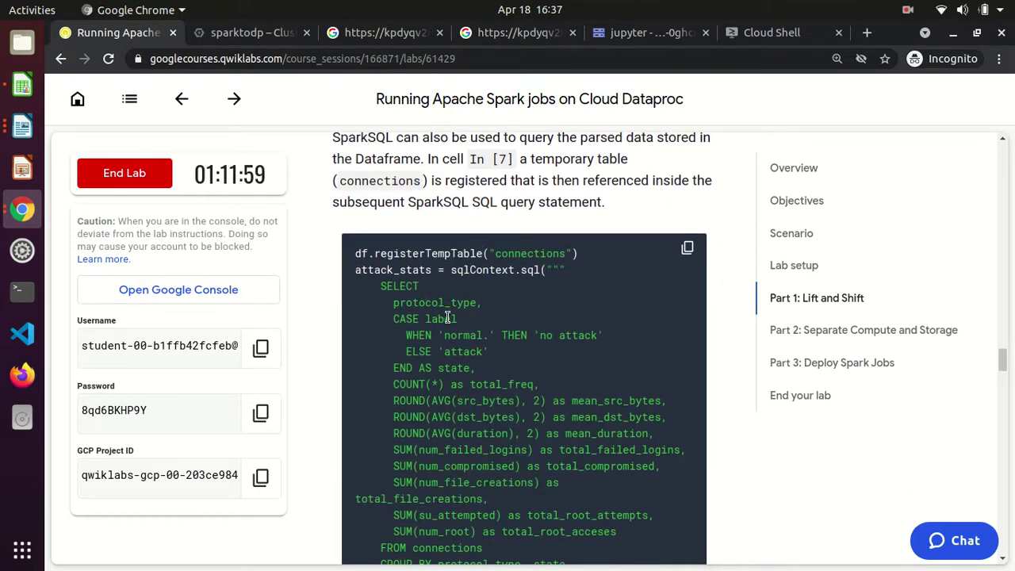
{"action": "scroll", "coordinate": [448, 317], "scroll_direction": "down", "scroll_amount": 2}
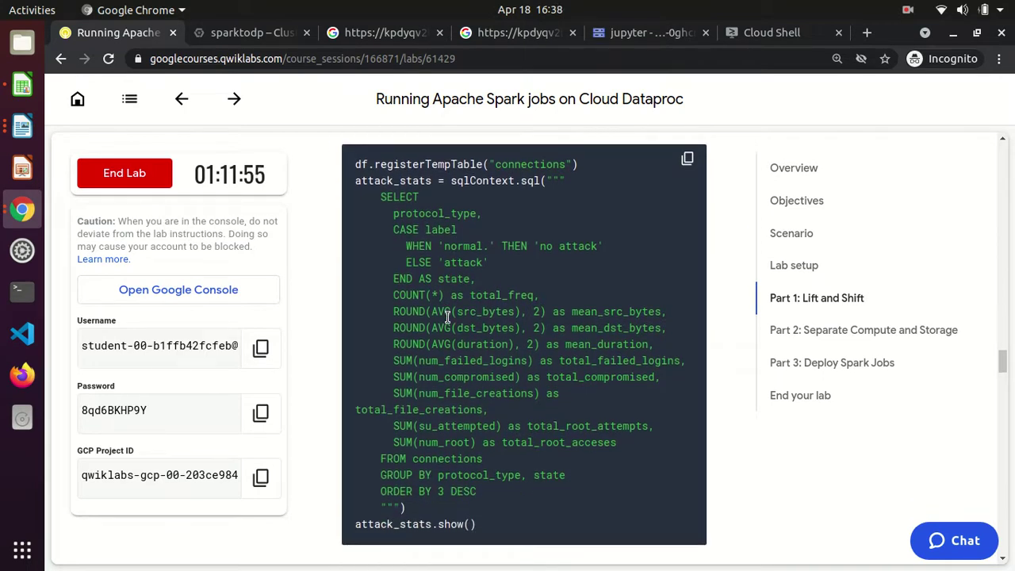
- Read the remainder of the In [7] attack_stats query, its sample output table and the introduction to cell In [8]
{"action": "scroll", "coordinate": [448, 318], "scroll_direction": "down", "scroll_amount": 2}
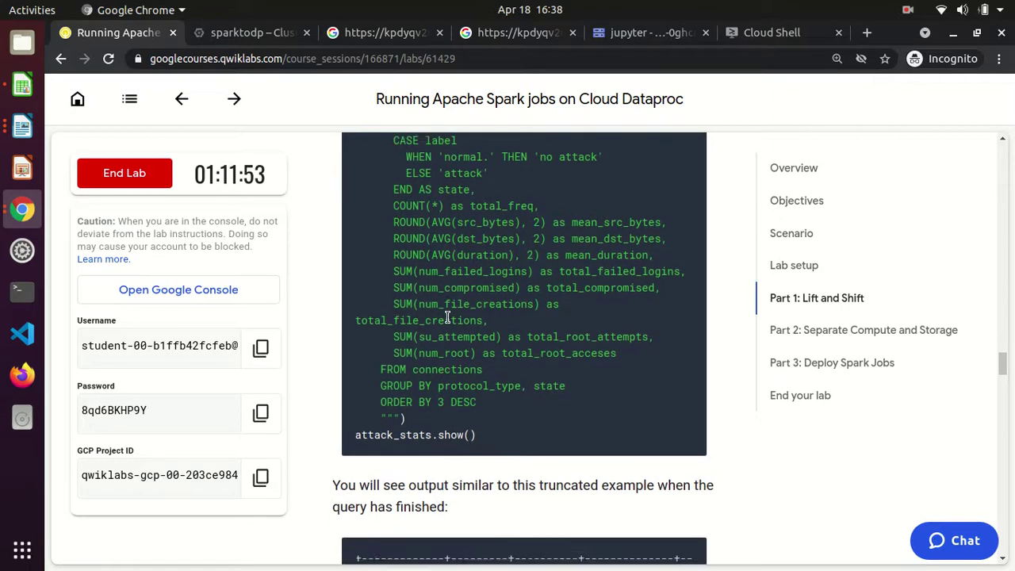
{"action": "scroll", "coordinate": [448, 318], "scroll_direction": "down", "scroll_amount": 5}
{"action": "scroll", "coordinate": [448, 319], "scroll_direction": "down", "scroll_amount": 3}
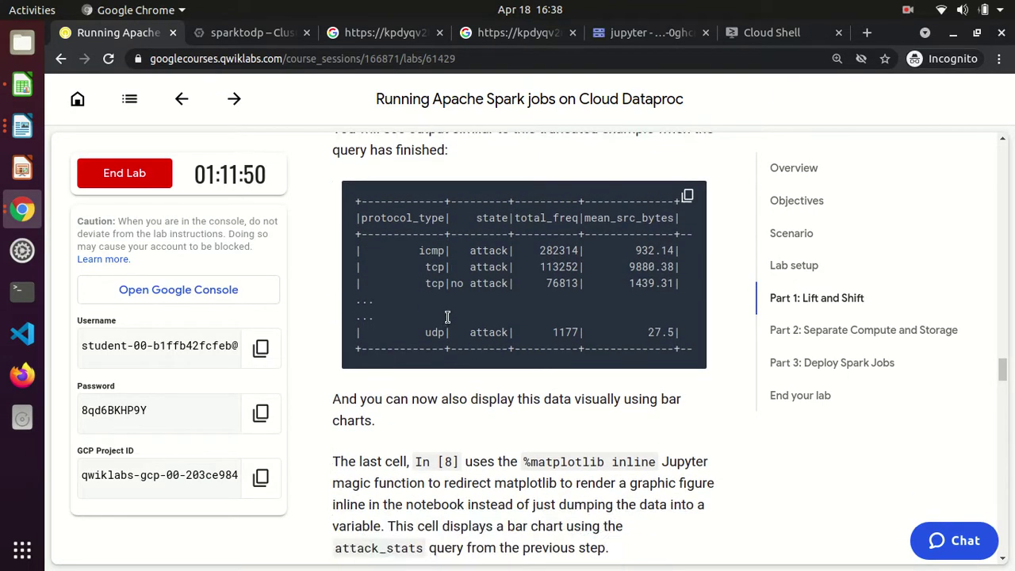
{"action": "scroll", "coordinate": [447, 316], "scroll_direction": "down", "scroll_amount": 3}
{"action": "scroll", "coordinate": [447, 316], "scroll_direction": "down", "scroll_amount": 2}
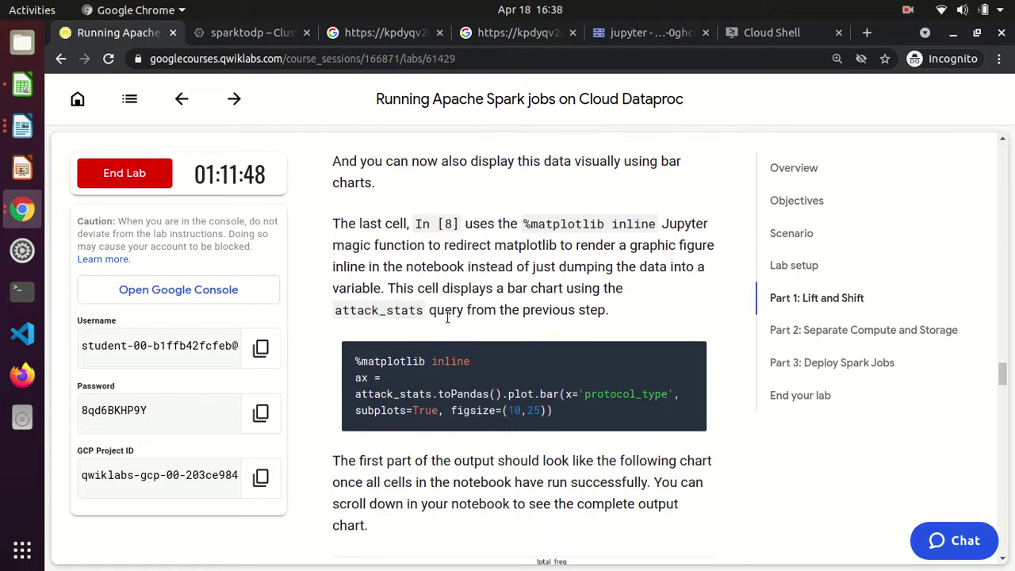
- Study the In [8] bar chart code, covering toPandas, protocol_type, subplots and figsize, and view the sample charts below it
{"action": "double_click", "coordinate": [470, 399]}
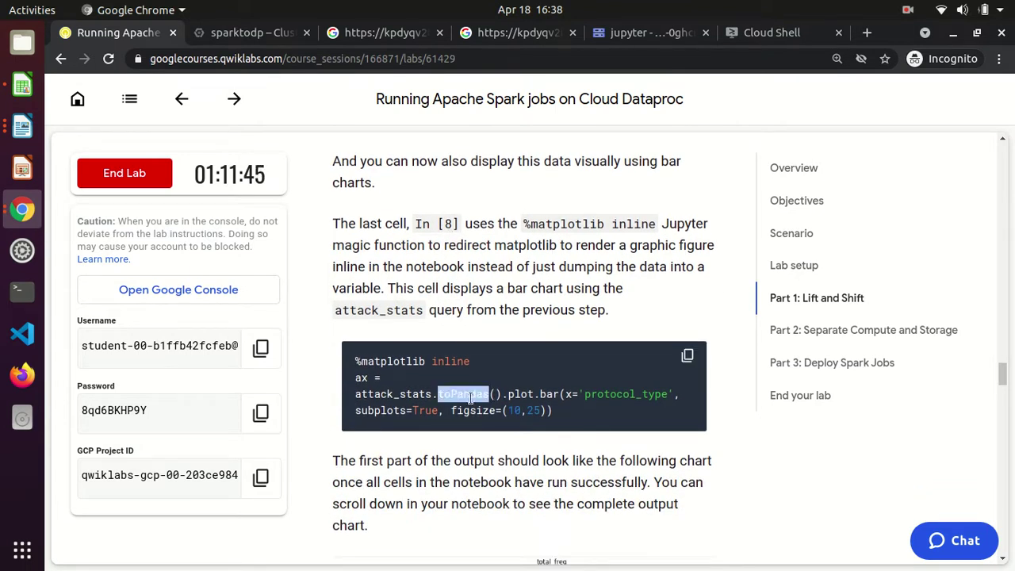
{"action": "double_click", "coordinate": [611, 394]}
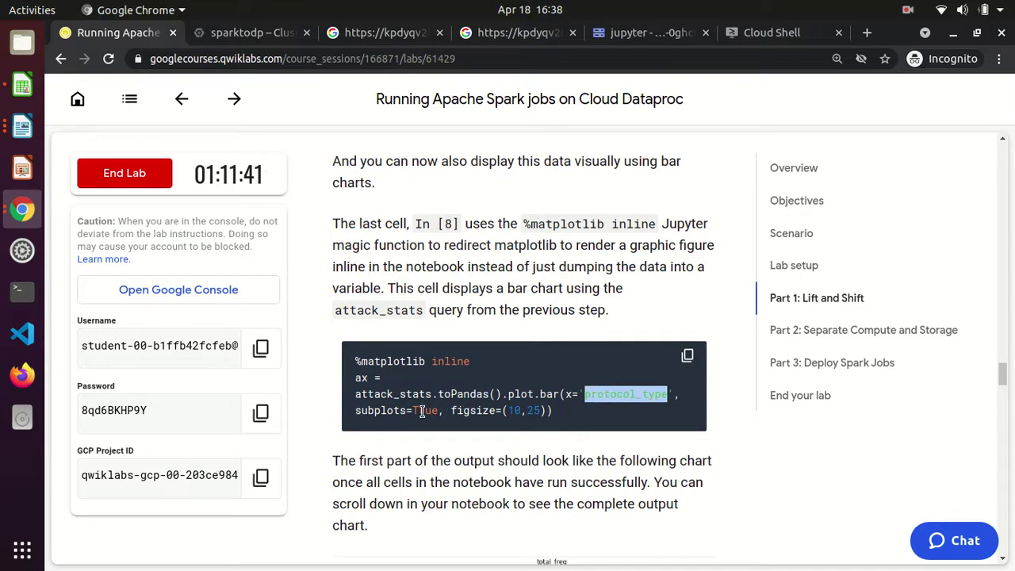
{"action": "double_click", "coordinate": [426, 410]}
{"action": "double_click", "coordinate": [519, 411]}
{"action": "double_click", "coordinate": [523, 410]}
{"action": "left_click", "coordinate": [580, 417]}
{"action": "scroll", "coordinate": [580, 416], "scroll_direction": "down", "scroll_amount": 3}
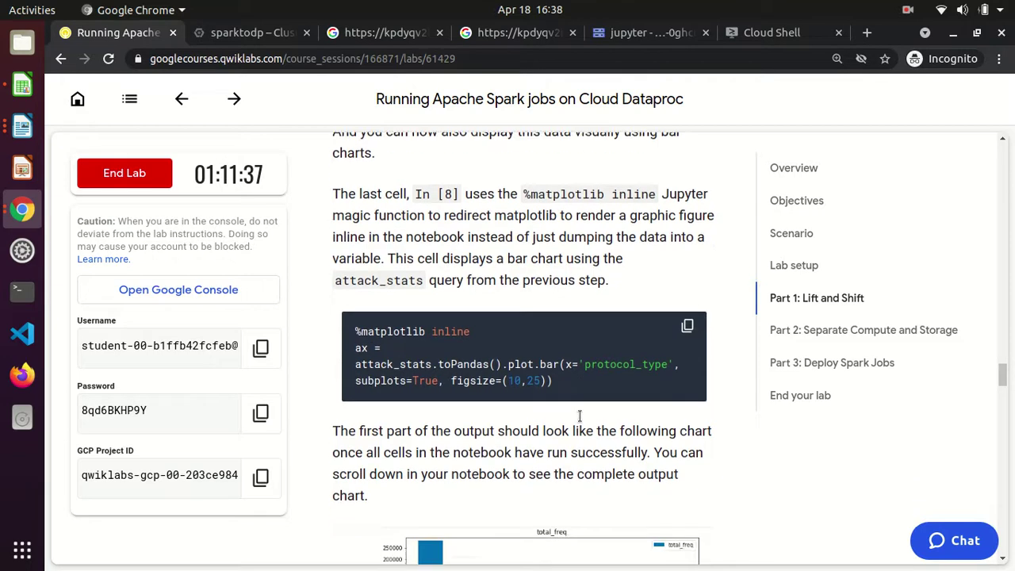
{"action": "scroll", "coordinate": [580, 416], "scroll_direction": "down", "scroll_amount": 5}
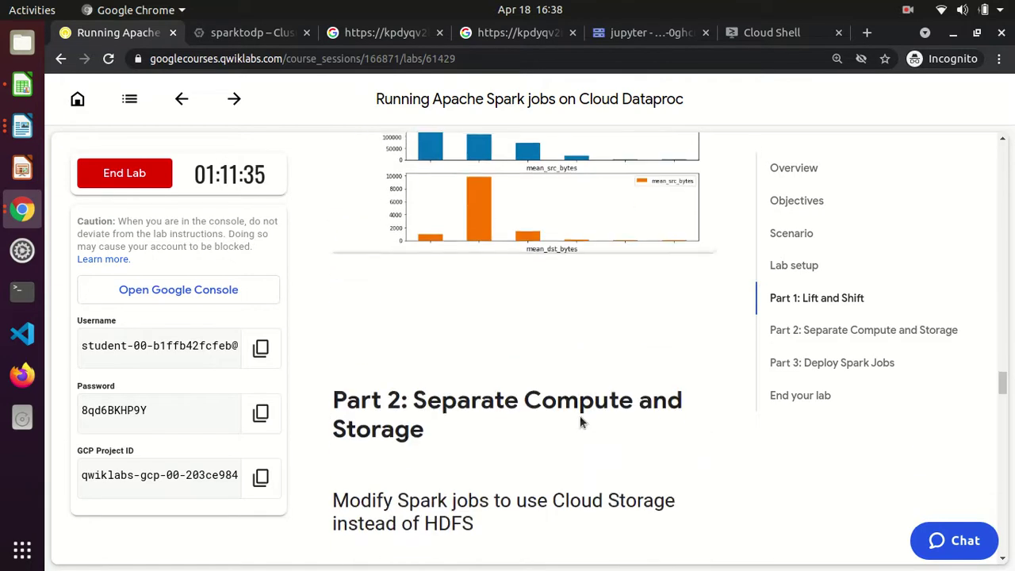
{"action": "scroll", "coordinate": [580, 422], "scroll_direction": "down", "scroll_amount": 2}
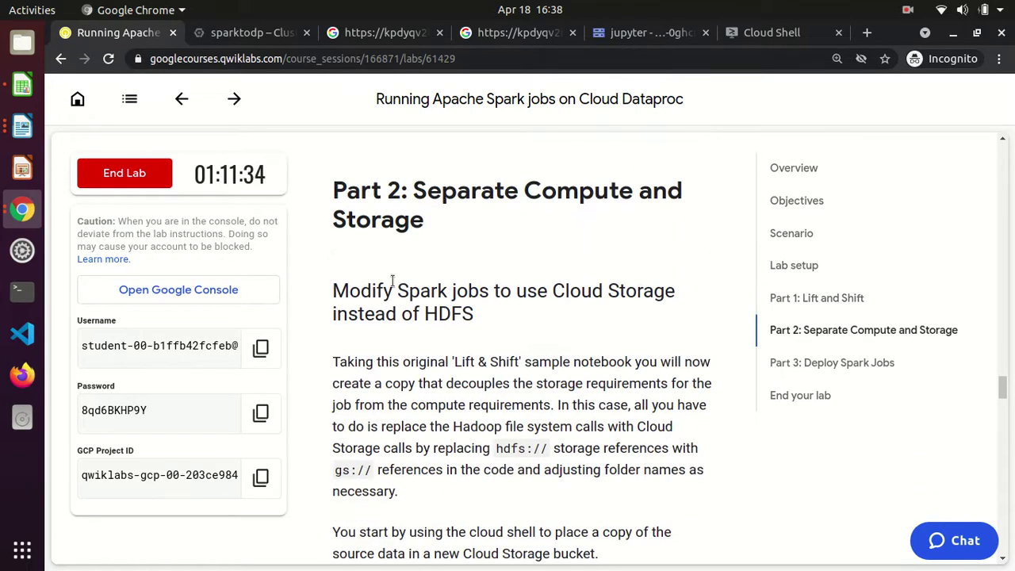
- Read the Part 2 introduction on modifying Spark jobs to use Cloud Storage by replacing hdfs:// references with gs://
{"action": "left_click_drag", "start_coordinate": [333, 184], "coordinate": [431, 220]}
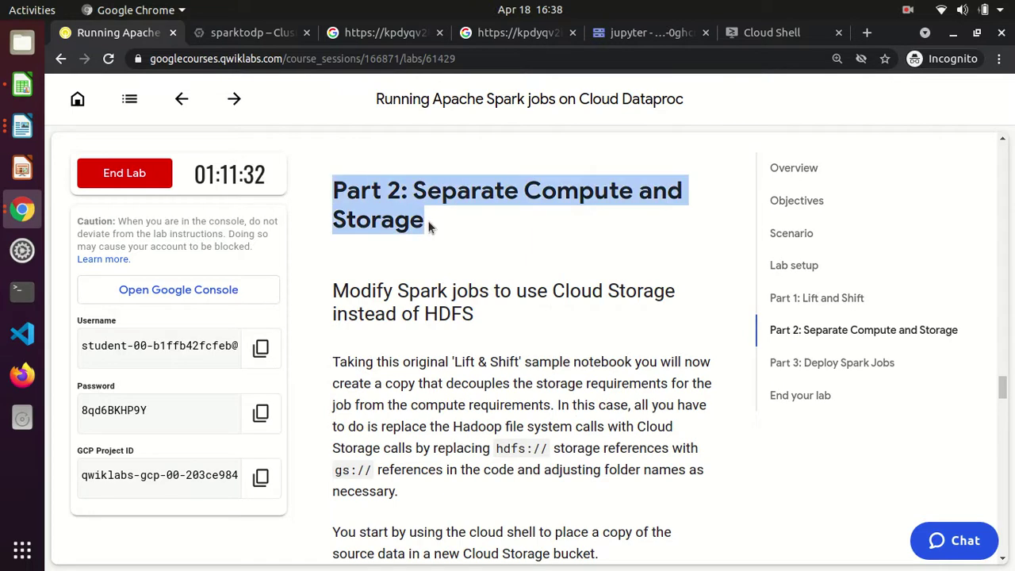
{"action": "left_click", "coordinate": [433, 222]}
{"action": "left_click_drag", "start_coordinate": [331, 290], "coordinate": [476, 315]}
{"action": "left_click", "coordinate": [477, 317]}
{"action": "scroll", "coordinate": [475, 316], "scroll_direction": "down", "scroll_amount": 2}
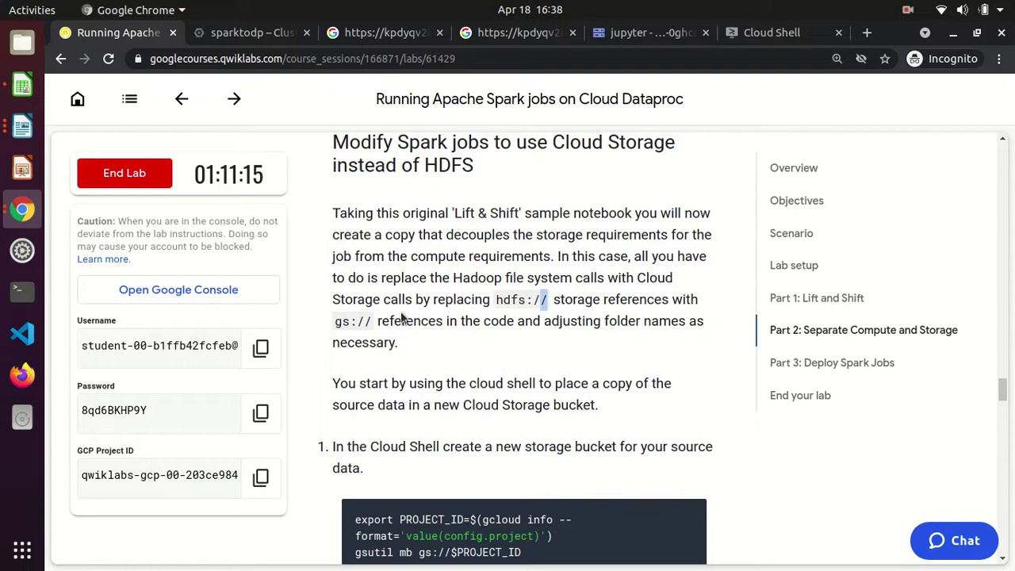
{"action": "left_click_drag", "start_coordinate": [371, 321], "coordinate": [364, 321]}
{"action": "left_click", "coordinate": [440, 366]}
{"action": "scroll", "coordinate": [444, 363], "scroll_direction": "down", "scroll_amount": 3}
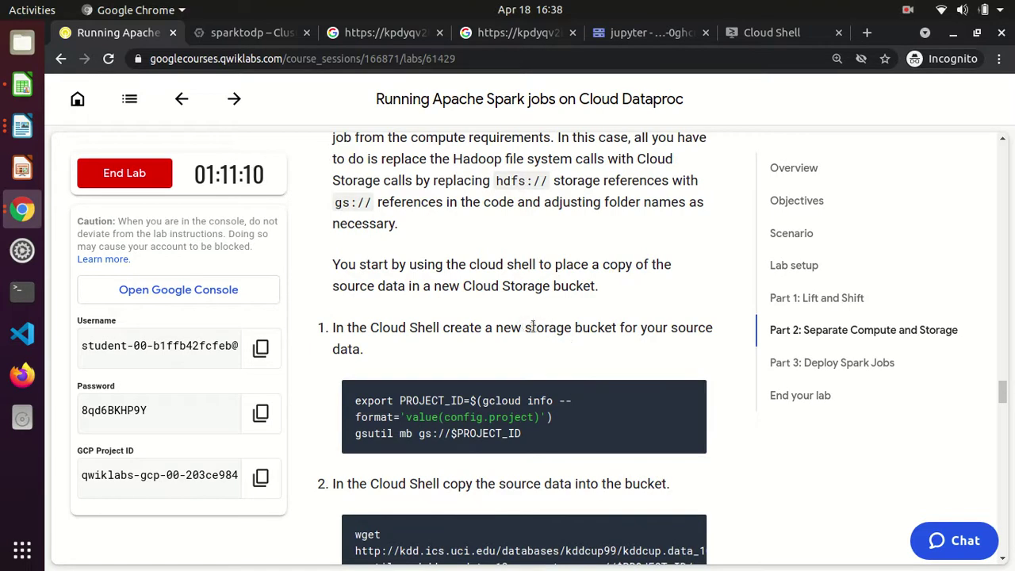
- Copy the lab's storage bucket creation commands, switch to Cloud Shell and clear the terminal
{"action": "left_click_drag", "start_coordinate": [521, 326], "coordinate": [613, 327]}
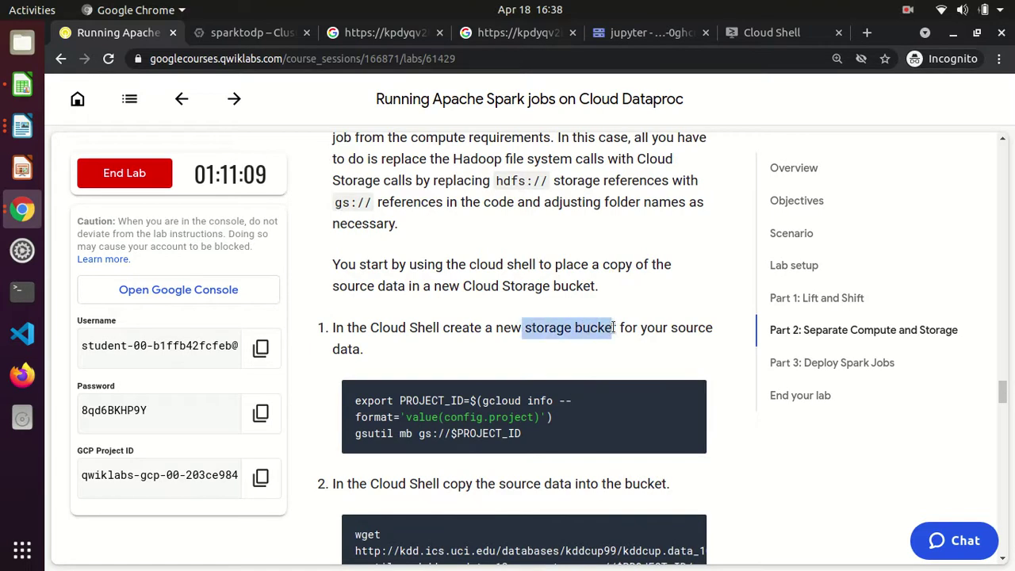
{"action": "left_click", "coordinate": [420, 363]}
{"action": "mouse_move", "coordinate": [426, 417]}
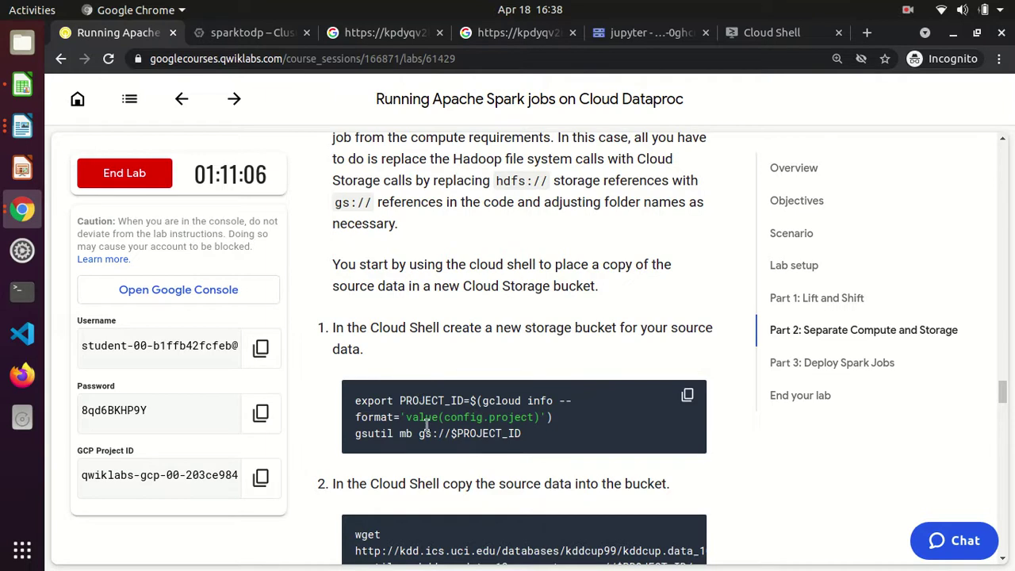
{"action": "left_click", "coordinate": [690, 394]}
{"action": "left_click", "coordinate": [779, 35]}
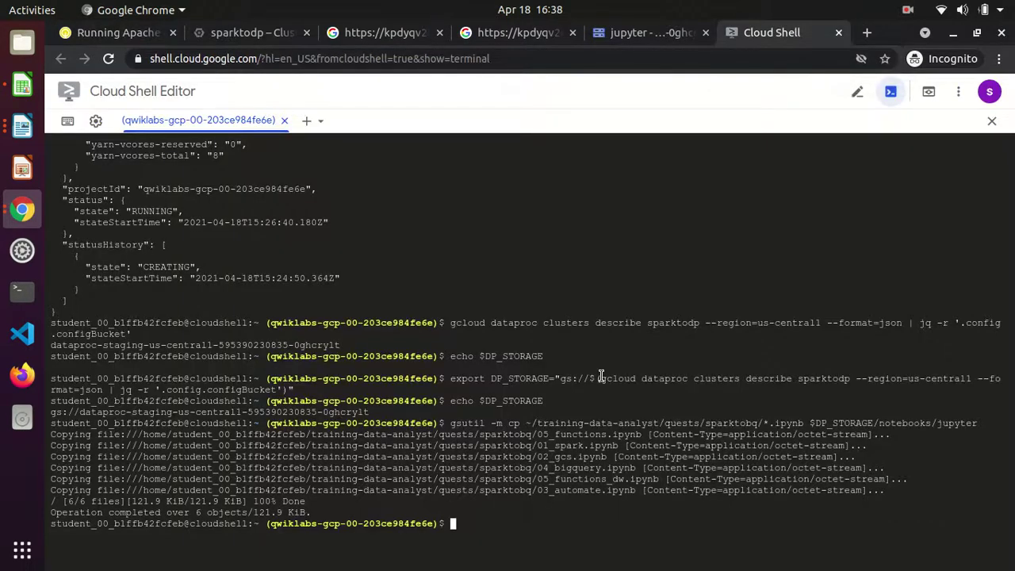
{"action": "type", "text": "clear"}
{"action": "key", "text": "Return"}
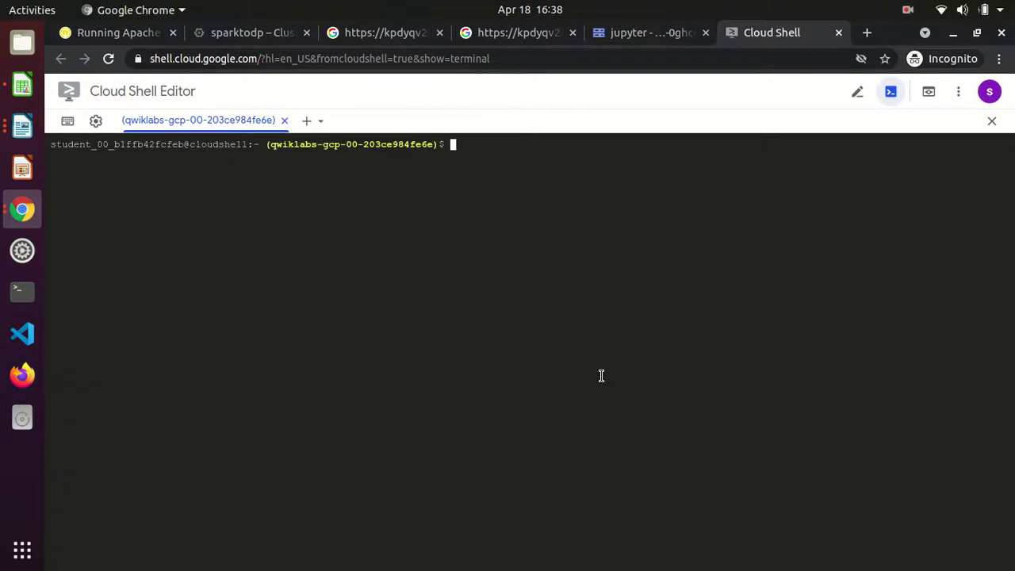
- Set PROJECT_ID from the gcloud configuration with the copied export command and create the bucket with gsutil mb gs://$PROJECT_ID
{"action": "key", "text": "ctrl+v"}
{"action": "key", "text": "Return"}
{"action": "key", "text": "ctrl+v"}
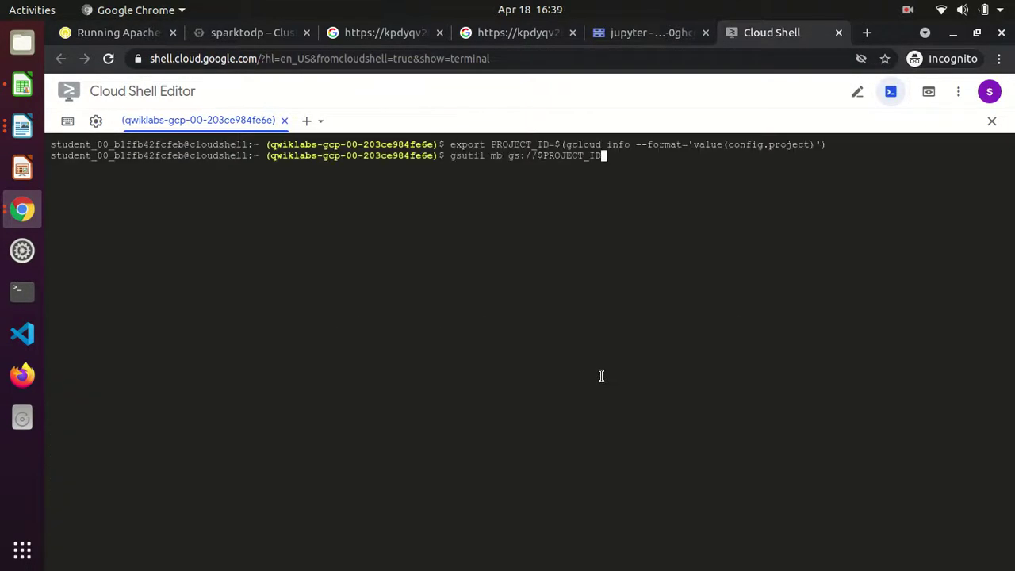
{"action": "key", "text": "Return"}
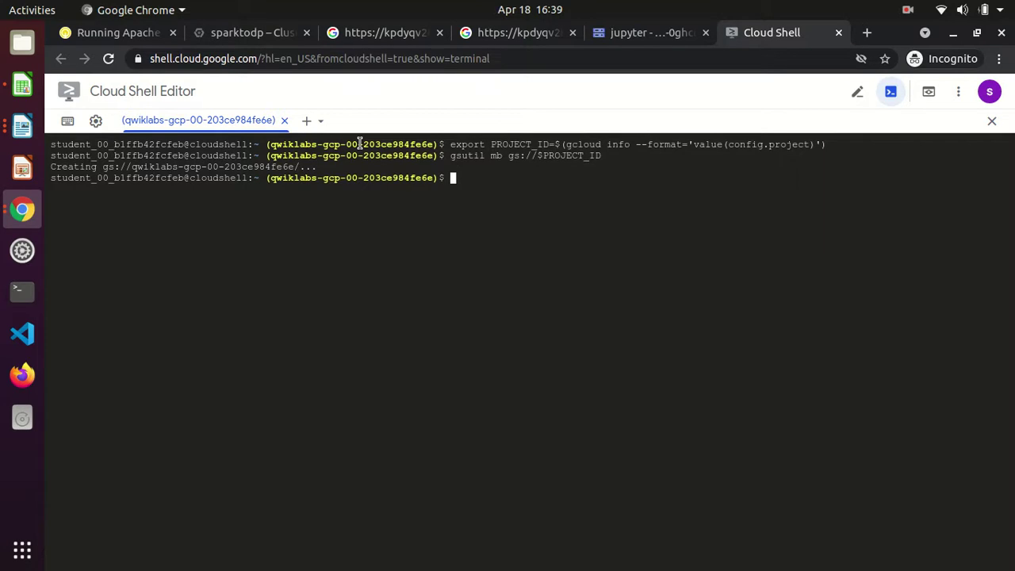
- Check the lab's bucket creation instructions against the export command executed in Cloud Shell
{"action": "left_click", "coordinate": [138, 34]}
{"action": "scroll", "coordinate": [435, 334], "scroll_direction": "down", "scroll_amount": 2}
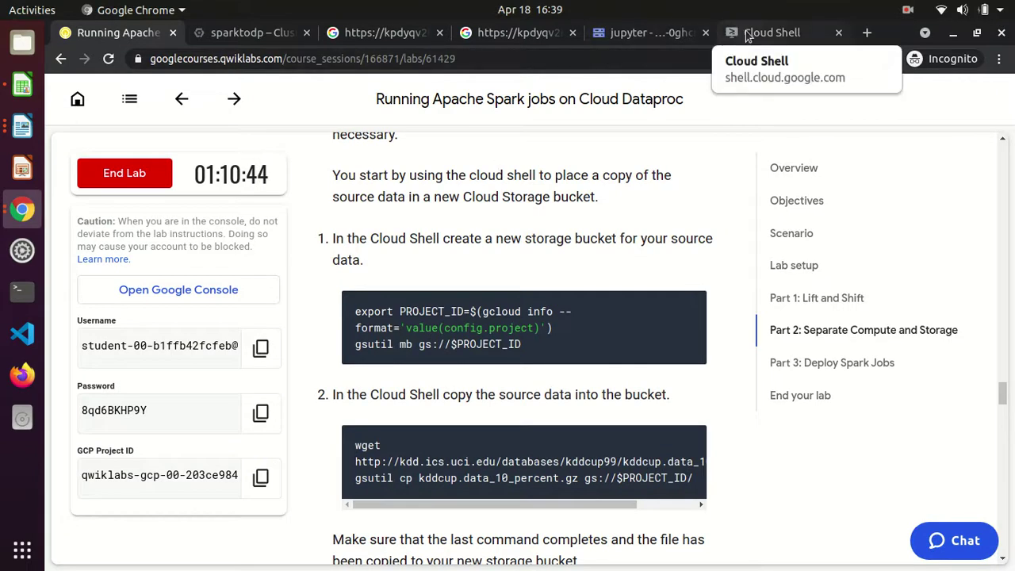
{"action": "left_click", "coordinate": [748, 35]}
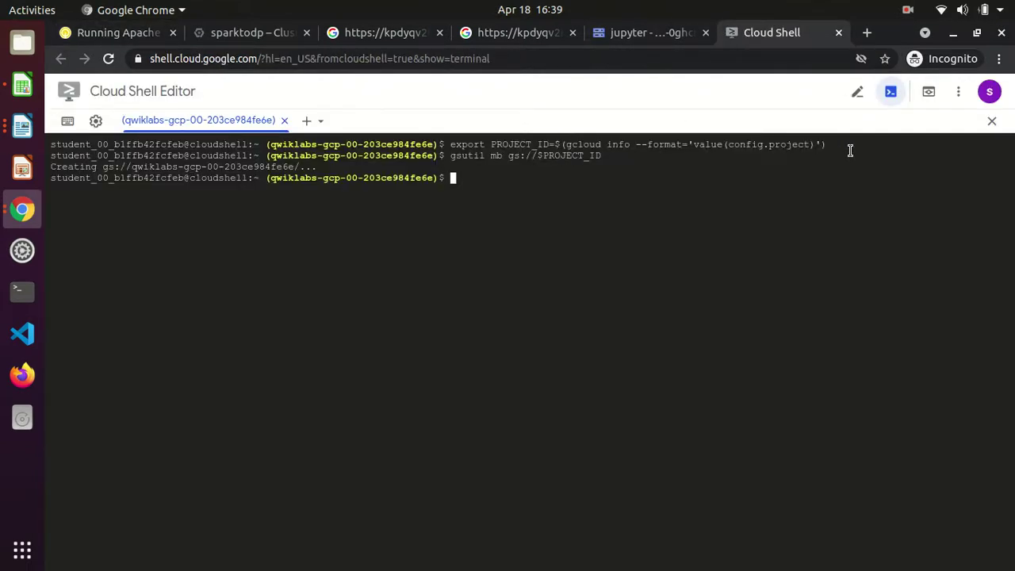
{"action": "left_click_drag", "start_coordinate": [851, 146], "coordinate": [620, 145]}
{"action": "left_click", "coordinate": [671, 169]}
- Enlarge the Cloud Shell page slightly so the terminal text is easier to read while the export command fits on one line
{"action": "key", "text": "ctrl+plus"}
{"action": "key", "text": "ctrl+plus"}
{"action": "key", "text": "ctrl+plus"}
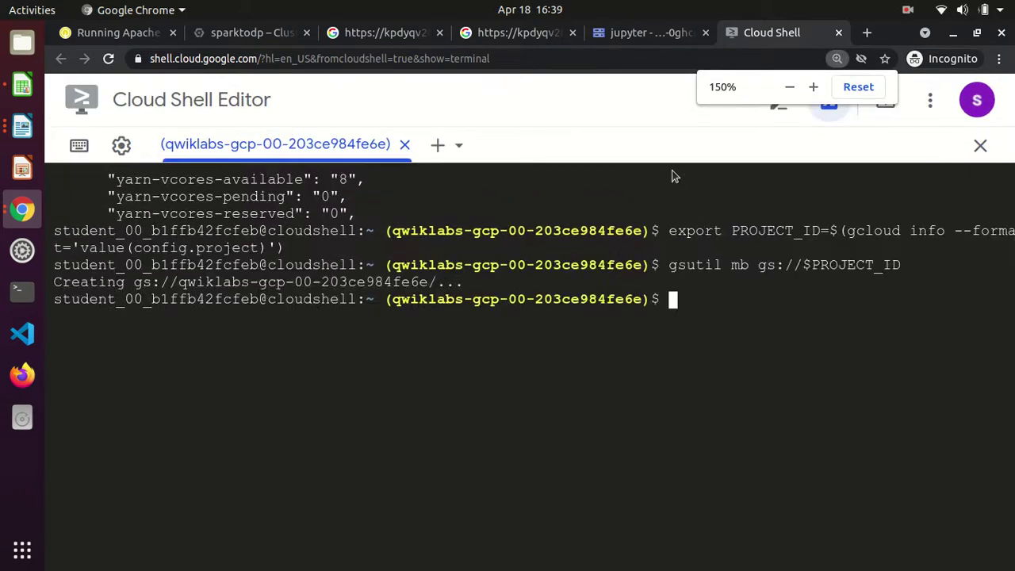
{"action": "key", "text": "ctrl+minus"}
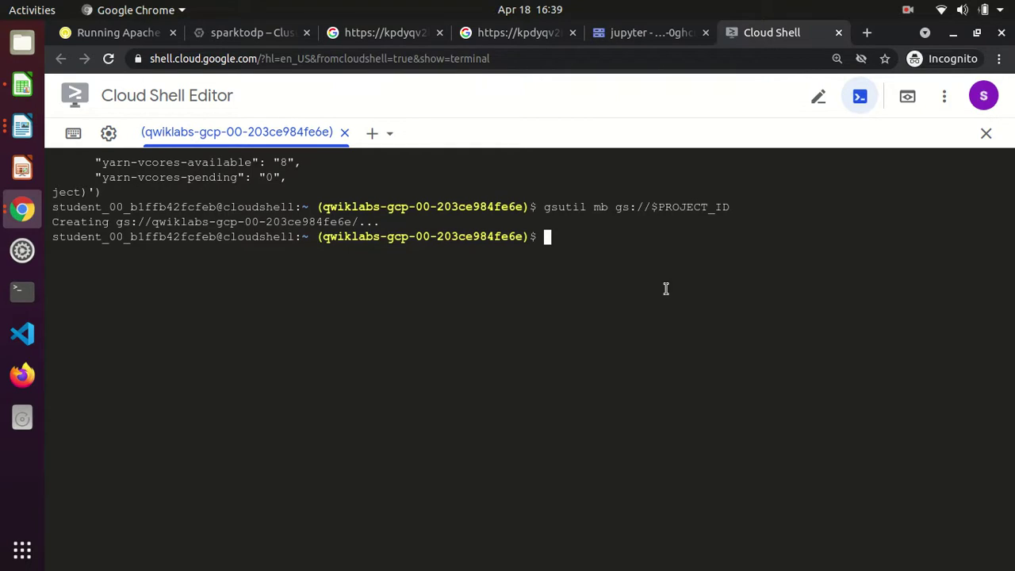
{"action": "key", "text": "ctrl+minus"}
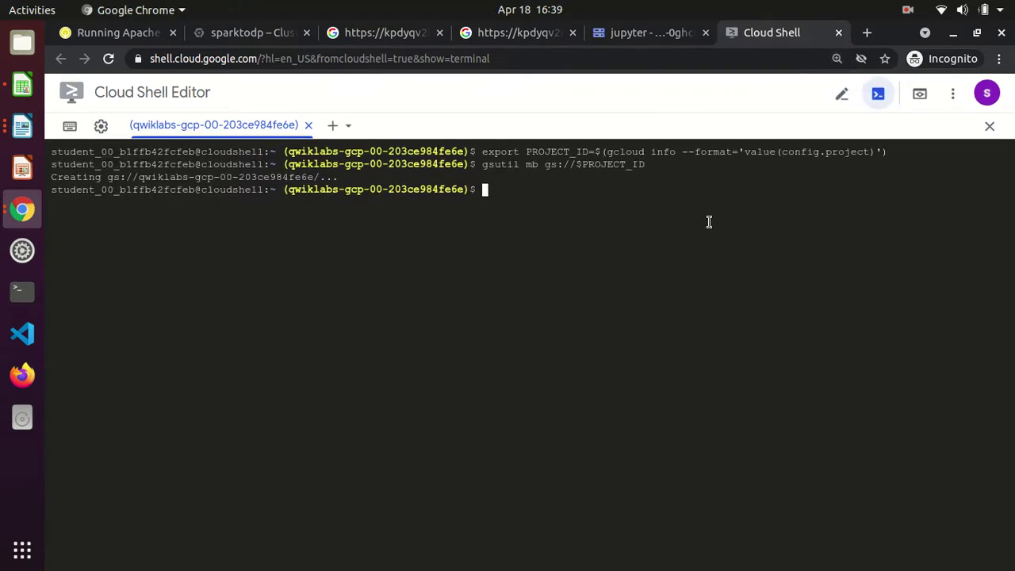
{"action": "key", "text": "ctrl+plus"}
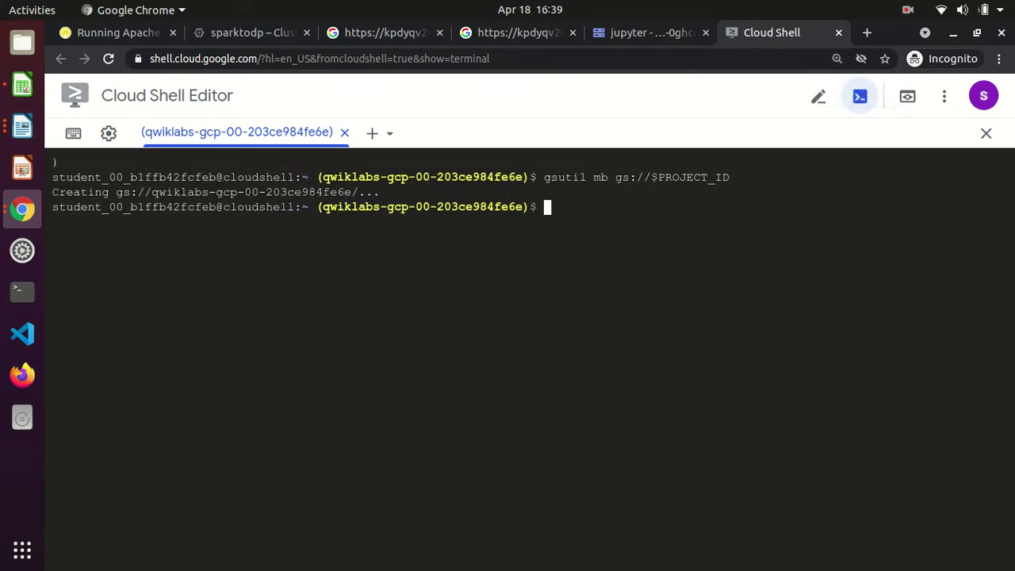
{"action": "key", "text": "ctrl+minus"}
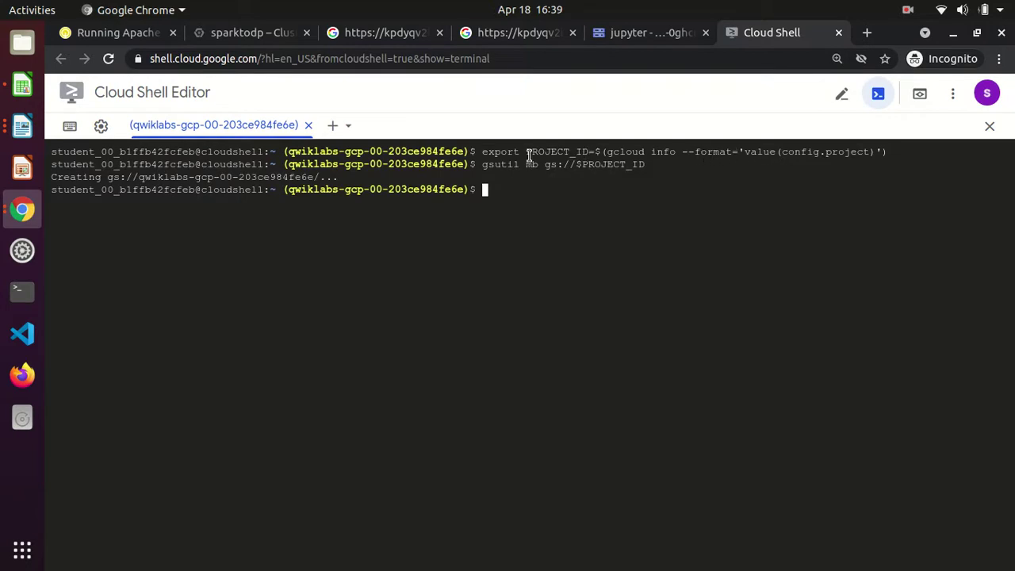
- Return to the lab instructions and copy the wget and gsutil cp commands for placing the source data in the bucket
{"action": "left_click", "coordinate": [127, 30]}
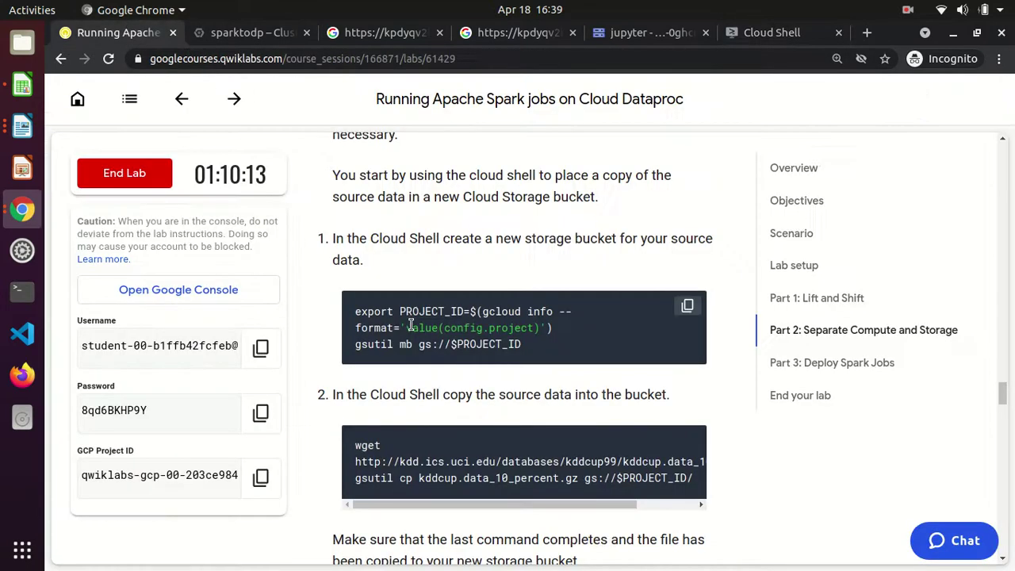
{"action": "scroll", "coordinate": [409, 327], "scroll_direction": "down", "scroll_amount": 3}
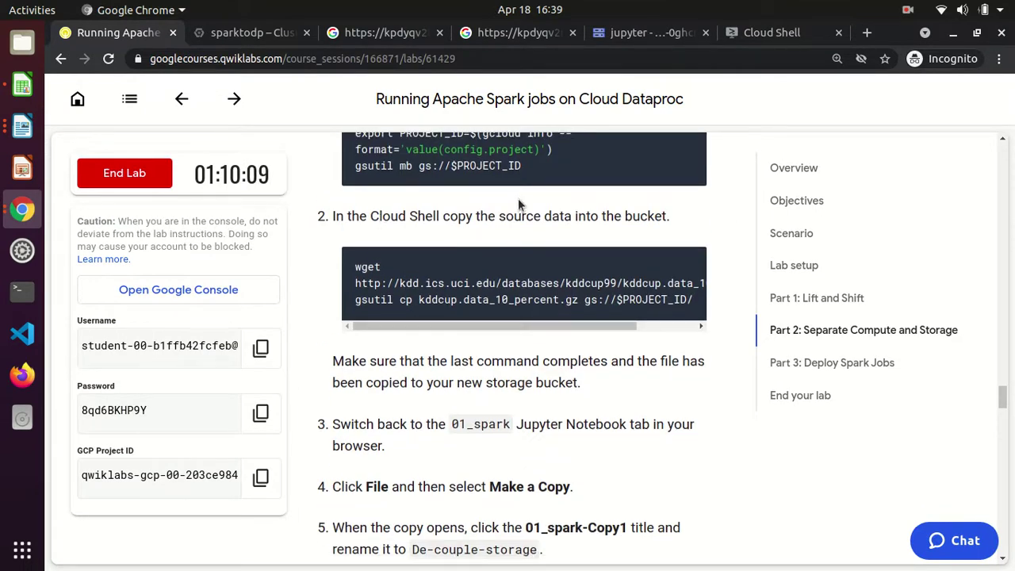
{"action": "mouse_move", "coordinate": [698, 269]}
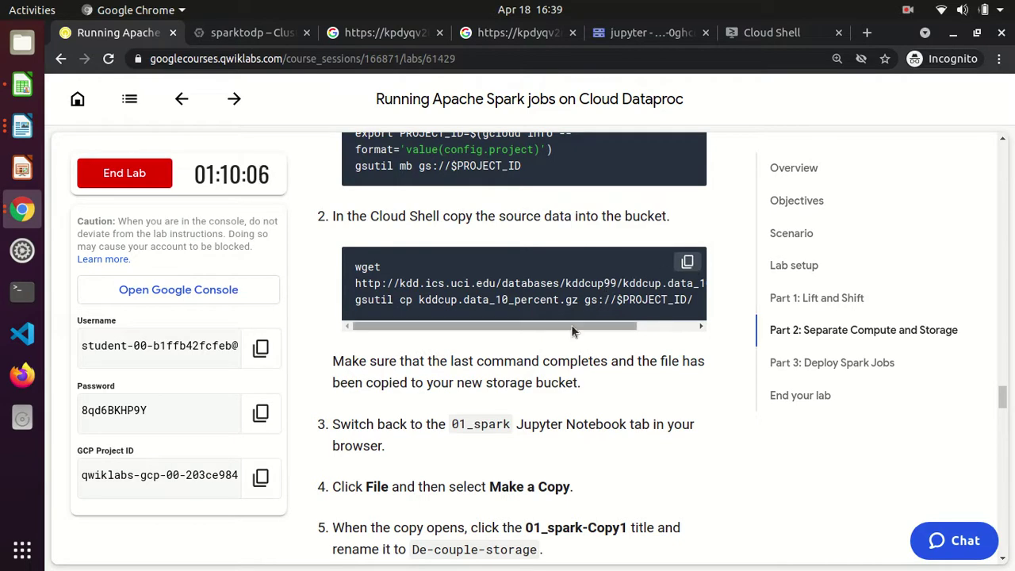
{"action": "left_click_drag", "start_coordinate": [570, 326], "coordinate": [500, 344]}
{"action": "left_click", "coordinate": [686, 264]}
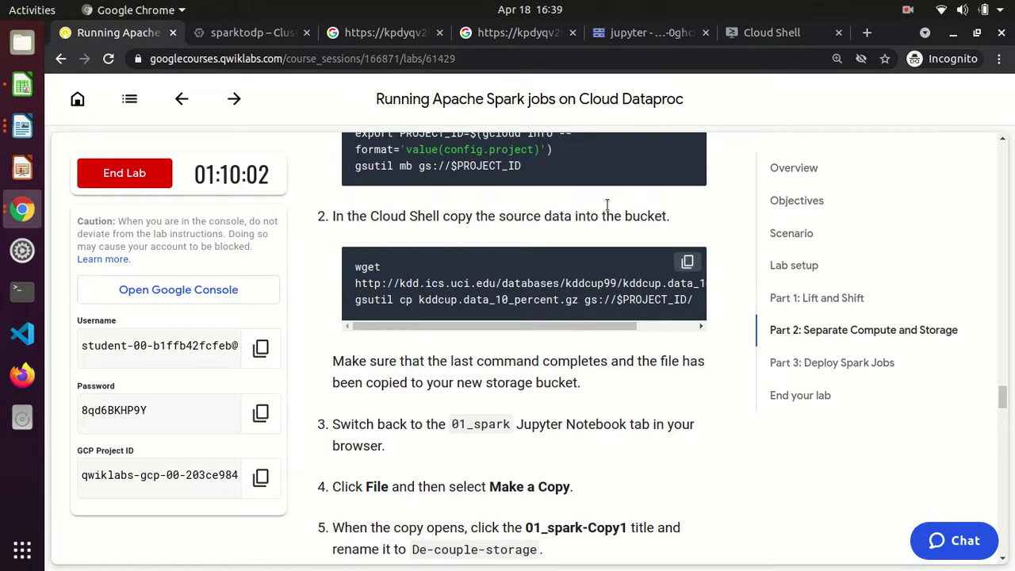
- In Cloud Shell, list the current directory and run the copied commands to download kddcup.data_10_percent.gz from kdd.ics.uci.edu and copy it into the bucket
{"action": "left_click", "coordinate": [770, 36]}
{"action": "type", "text": "ls"}
{"action": "key", "text": "Return"}
{"action": "key", "text": "ctrl+v"}
{"action": "key", "text": "Return"}
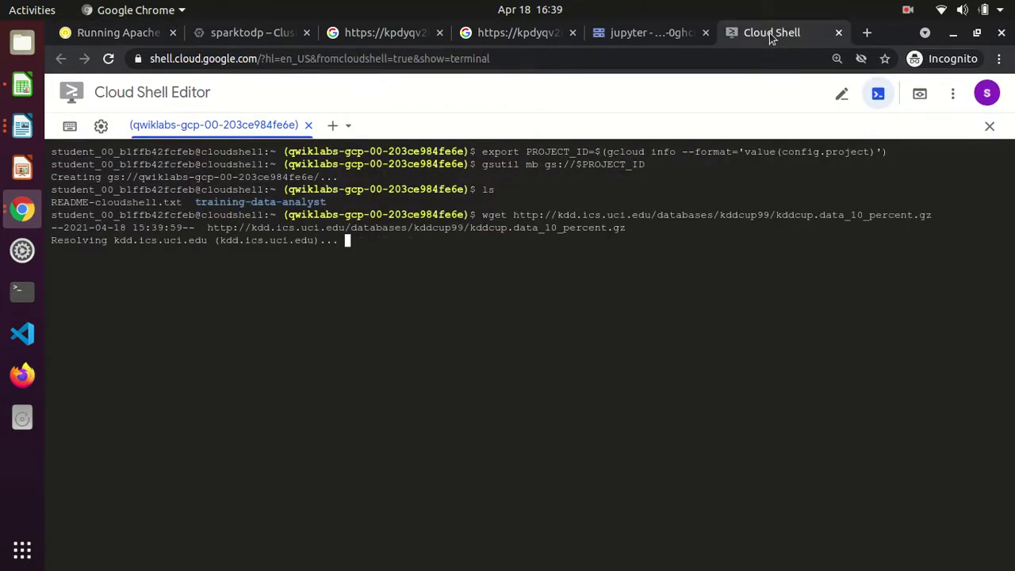
- Copy kddcup.data_10_percent.gz to gs://$PROJECT_ID/ with gsutil cp and open the project's storage bucket to check for the file
{"action": "key", "text": "ctrl+v"}
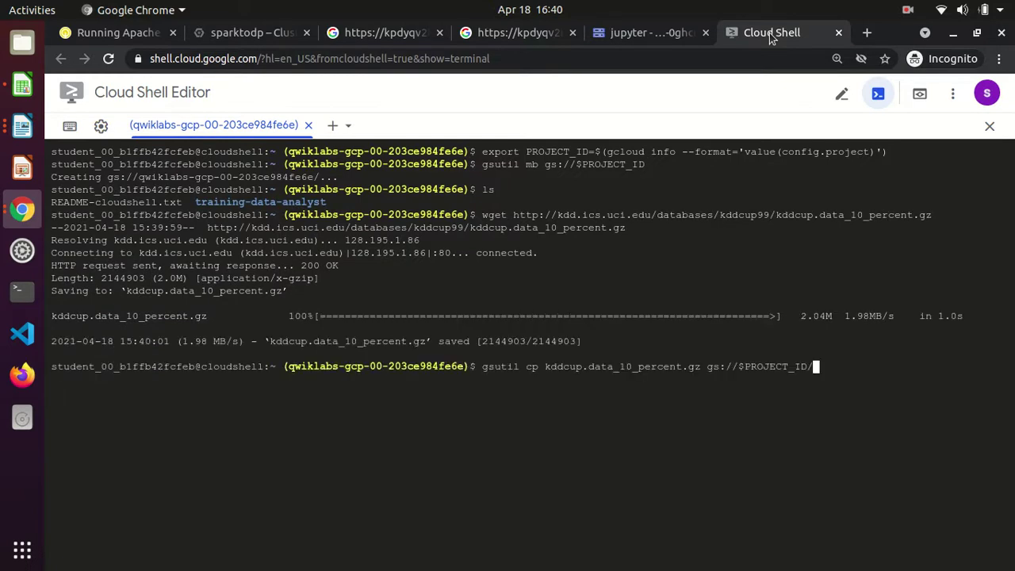
{"action": "key", "text": "Return"}
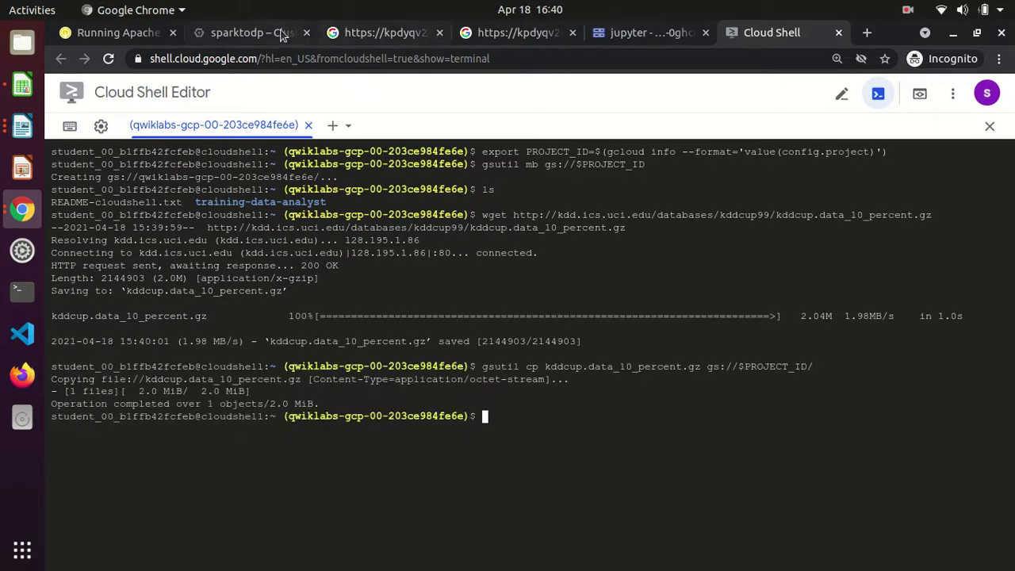
{"action": "left_click", "coordinate": [645, 32]}
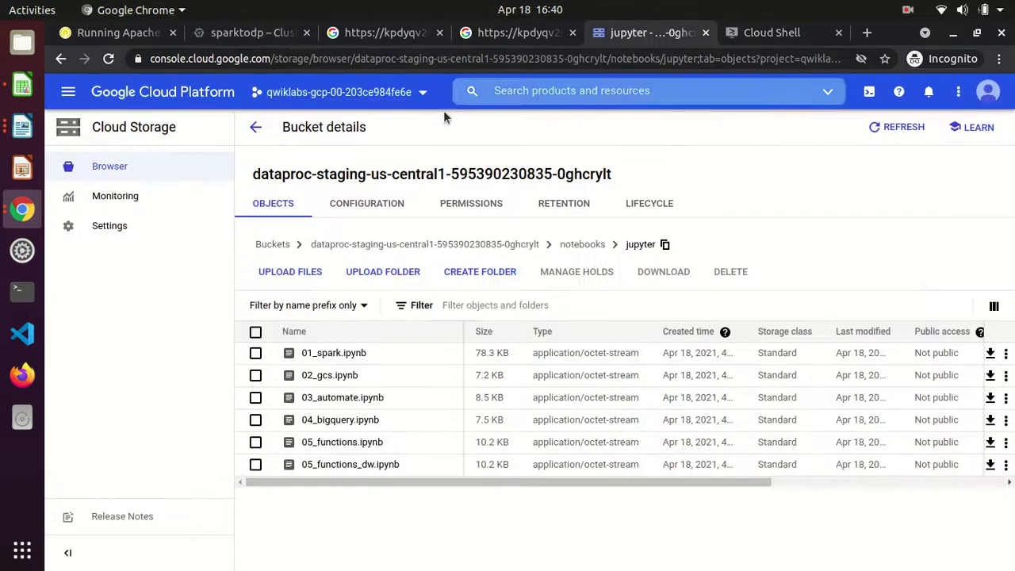
{"action": "left_click", "coordinate": [257, 128]}
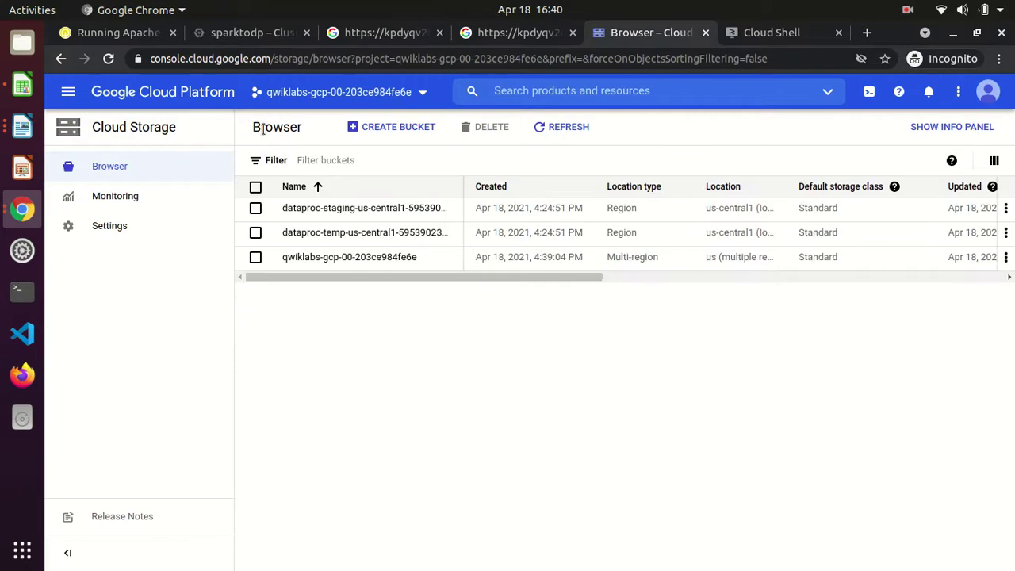
{"action": "left_click", "coordinate": [344, 257]}
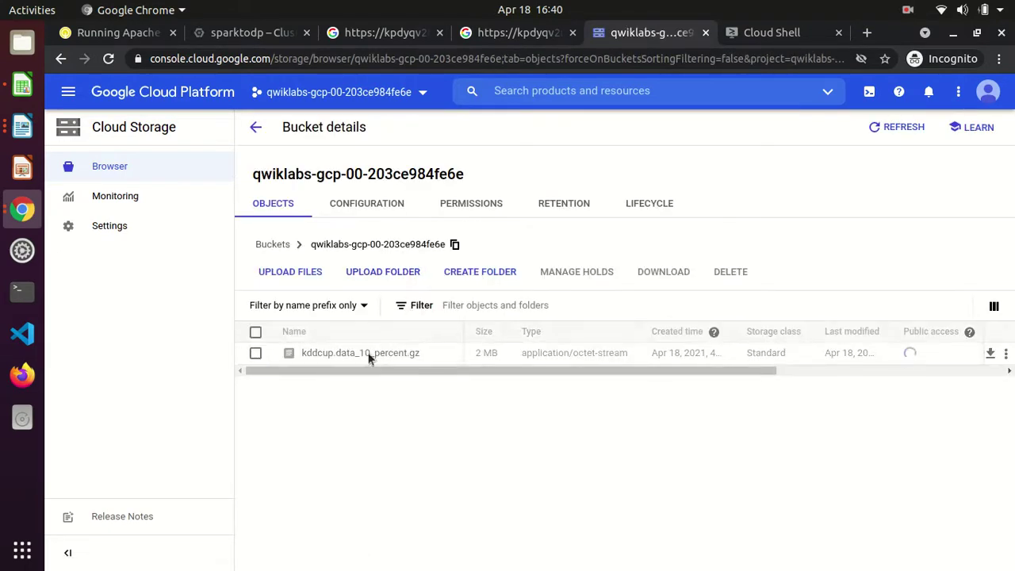
- Read the lab instructions on copying the 01_spark notebook and renaming the copy
{"action": "left_click", "coordinate": [109, 32]}
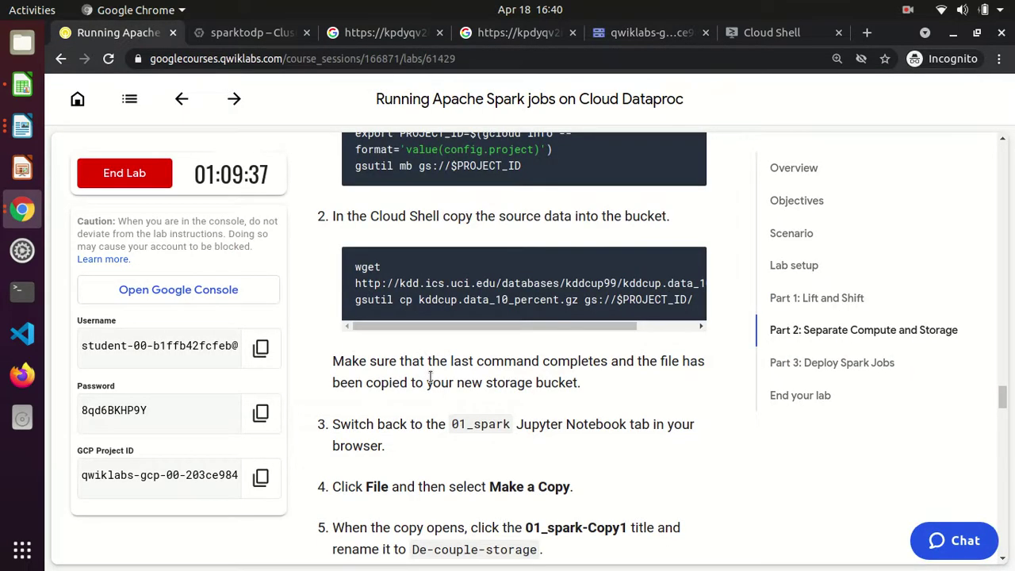
{"action": "scroll", "coordinate": [430, 377], "scroll_direction": "down", "scroll_amount": 2}
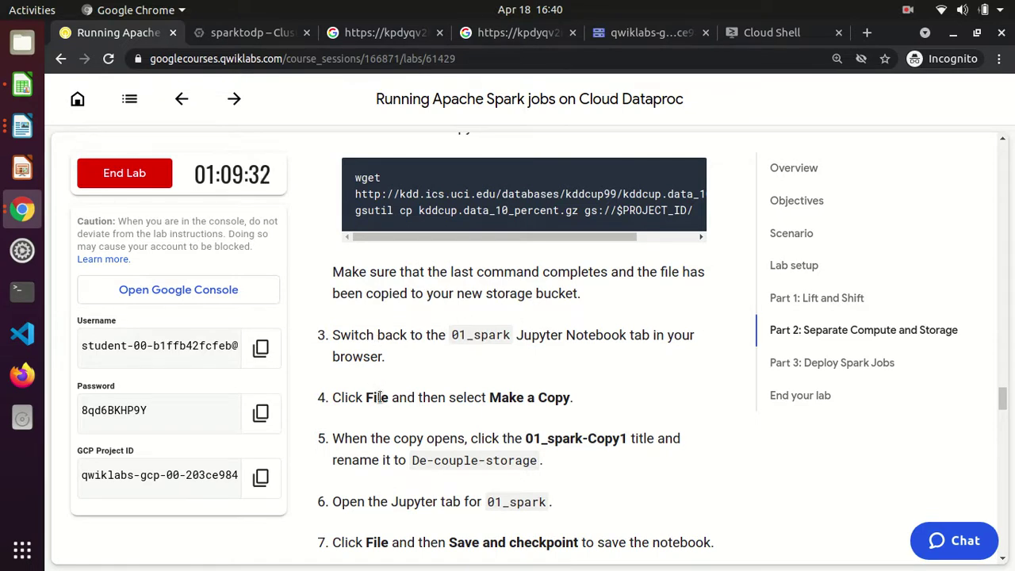
{"action": "double_click", "coordinate": [380, 396]}
{"action": "left_click", "coordinate": [491, 397]}
{"action": "left_click_drag", "start_coordinate": [491, 397], "coordinate": [575, 398]}
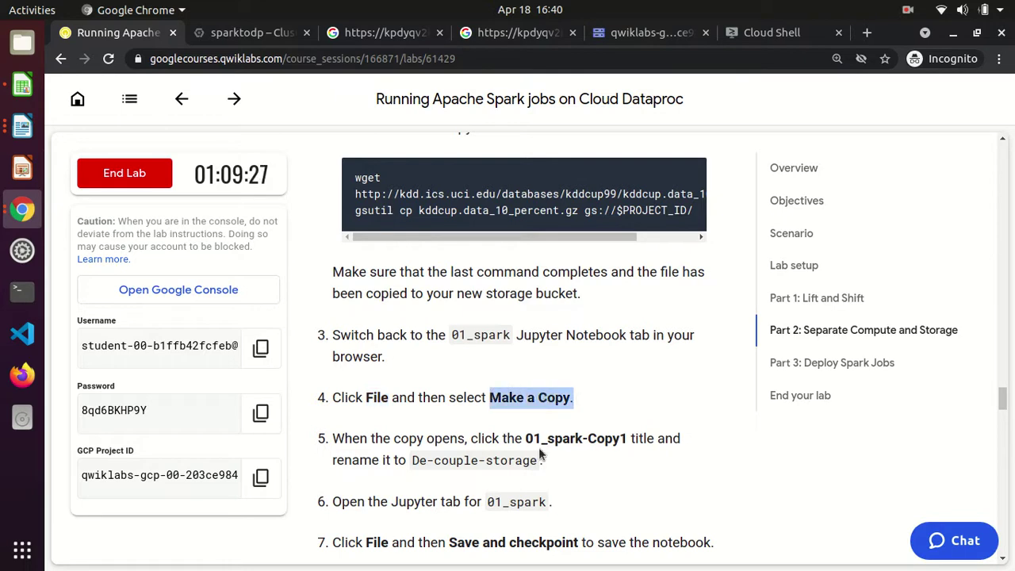
{"action": "left_click_drag", "start_coordinate": [525, 436], "coordinate": [623, 439]}
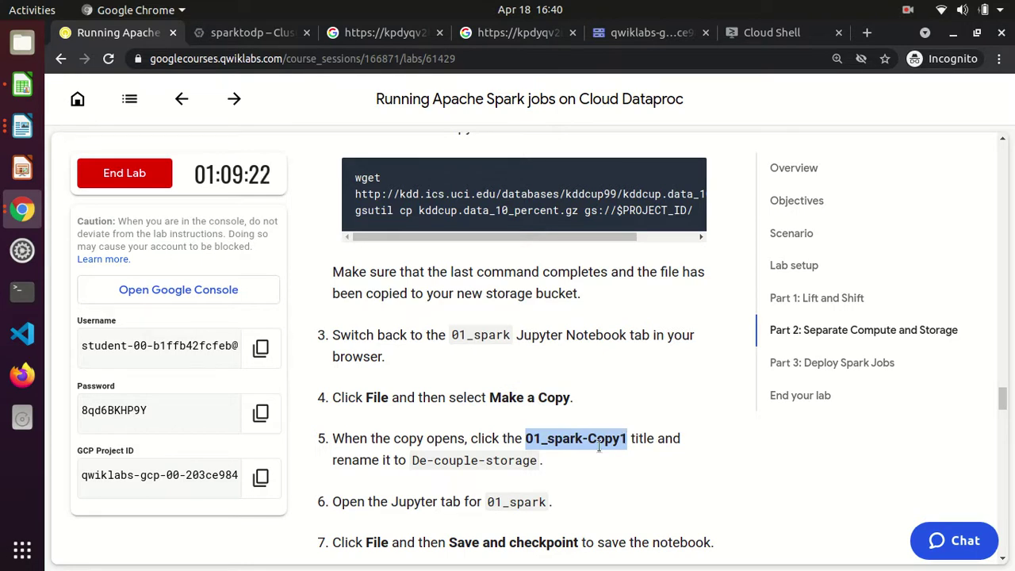
{"action": "left_click_drag", "start_coordinate": [411, 460], "coordinate": [539, 462]}
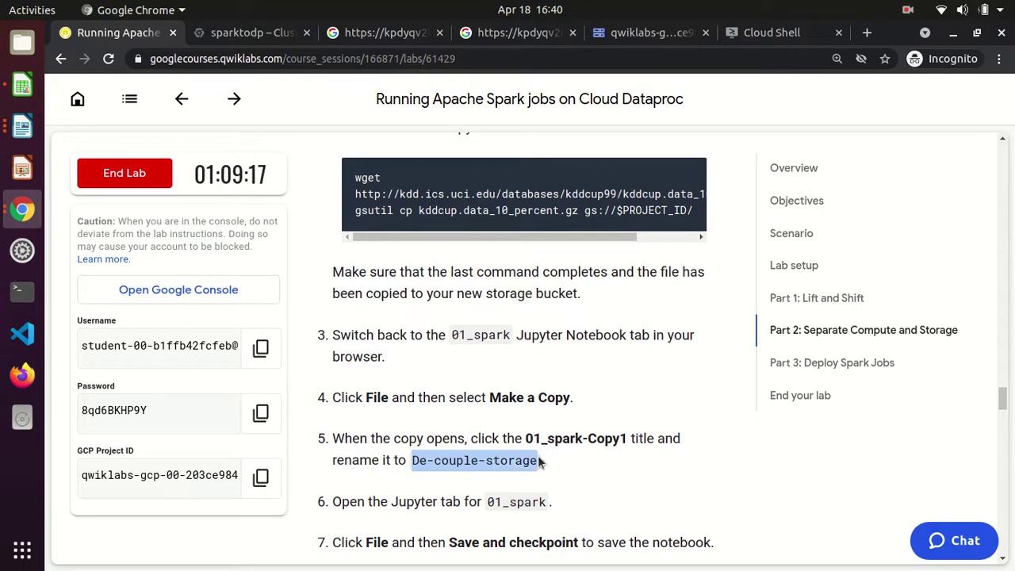
- Make a copy of the 01_spark notebook and rename the copy De-couple-storage
{"action": "left_click", "coordinate": [367, 33]}
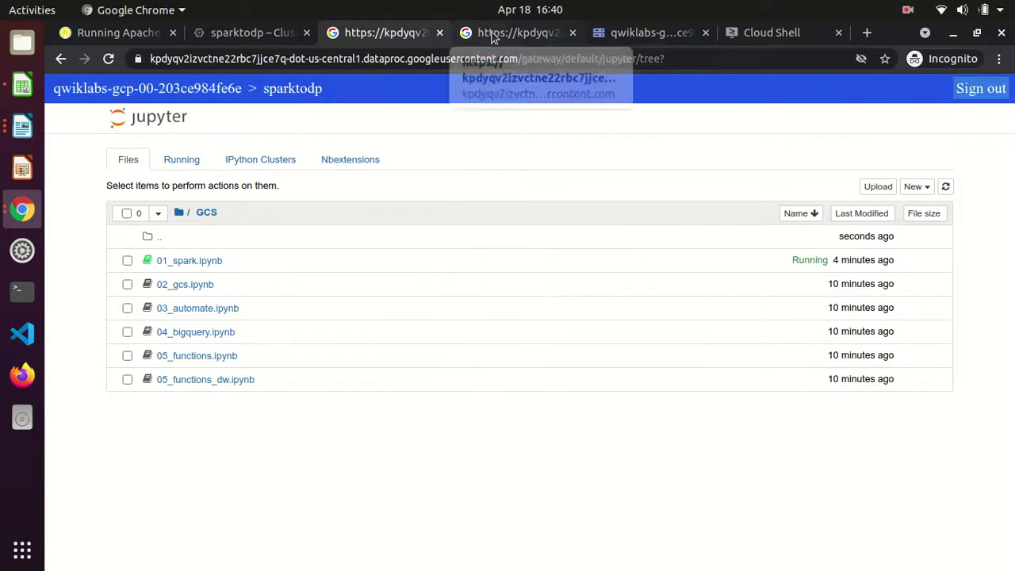
{"action": "left_click", "coordinate": [483, 33]}
{"action": "left_click", "coordinate": [129, 149]}
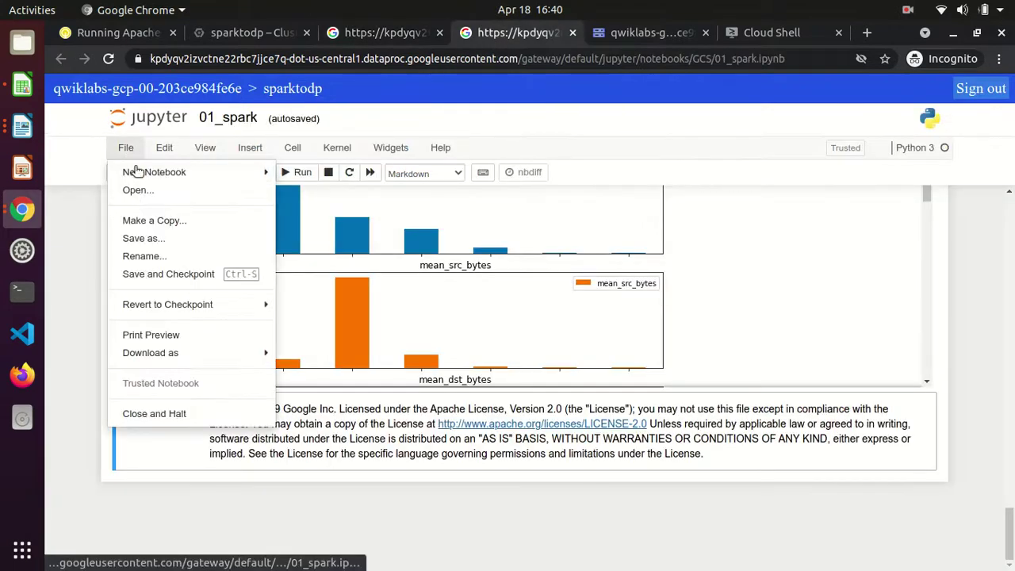
{"action": "left_click", "coordinate": [143, 222]}
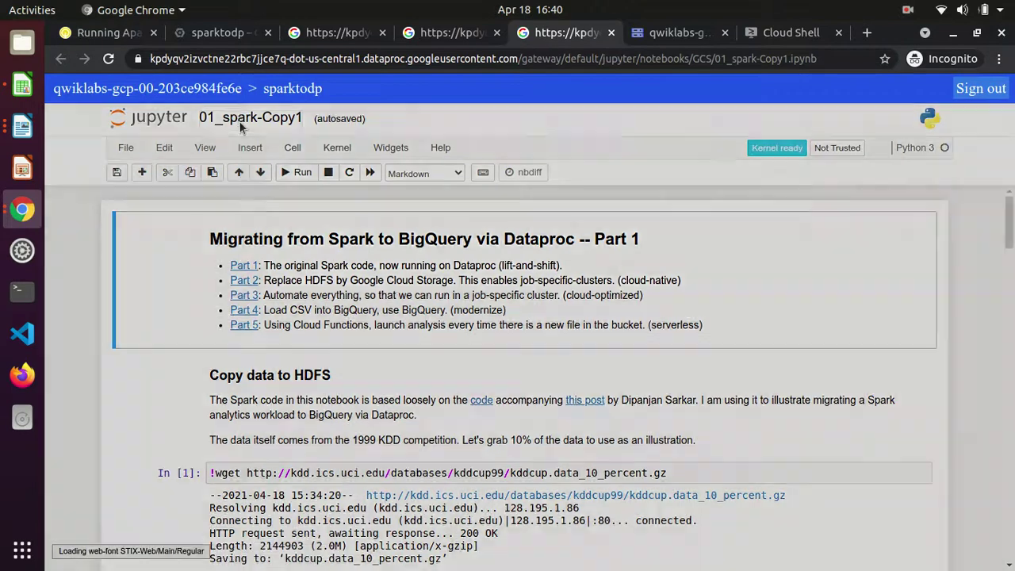
{"action": "left_click", "coordinate": [242, 119]}
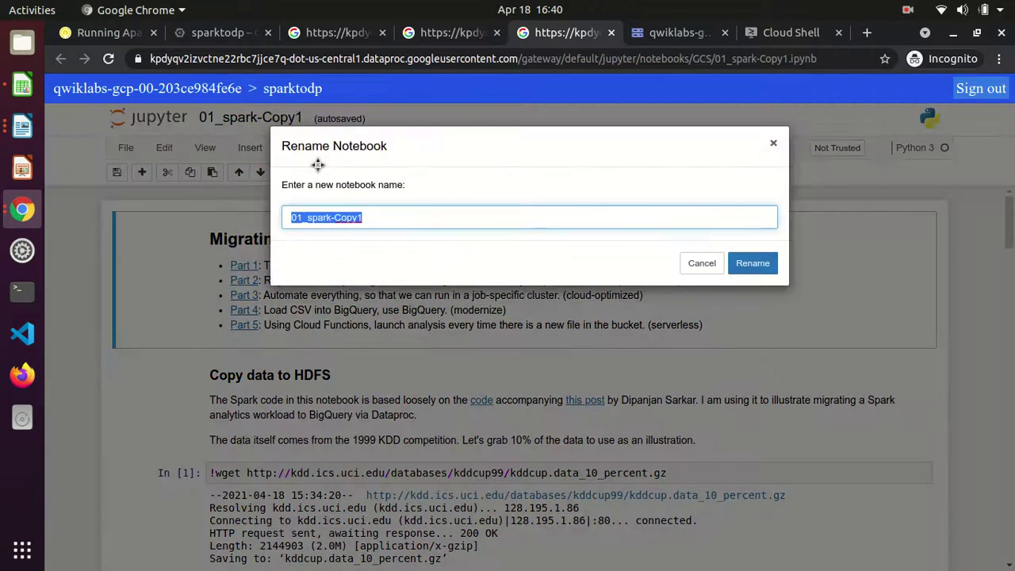
{"action": "type", "text": "De-couple-storage"}
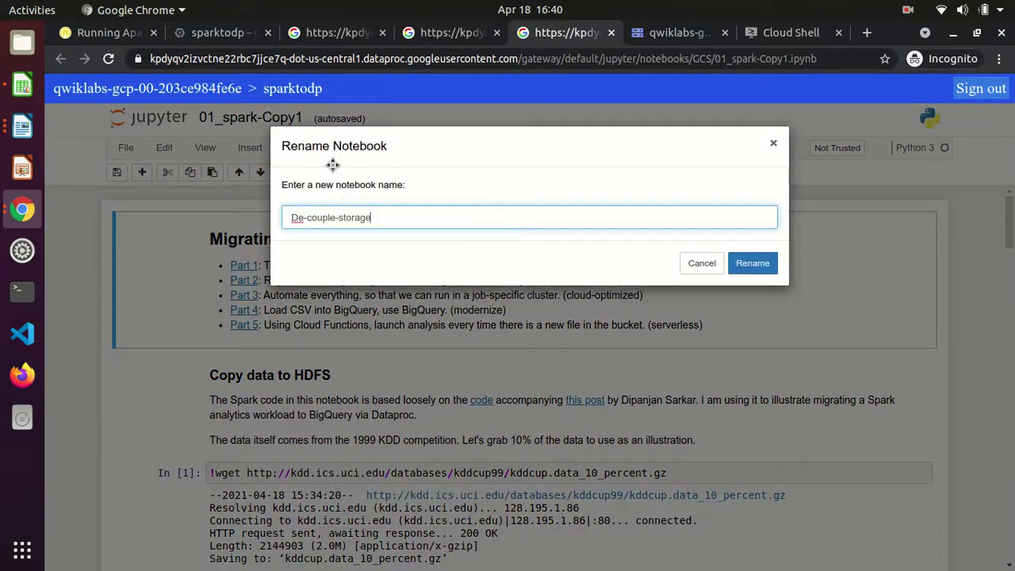
{"action": "left_click", "coordinate": [761, 263]}
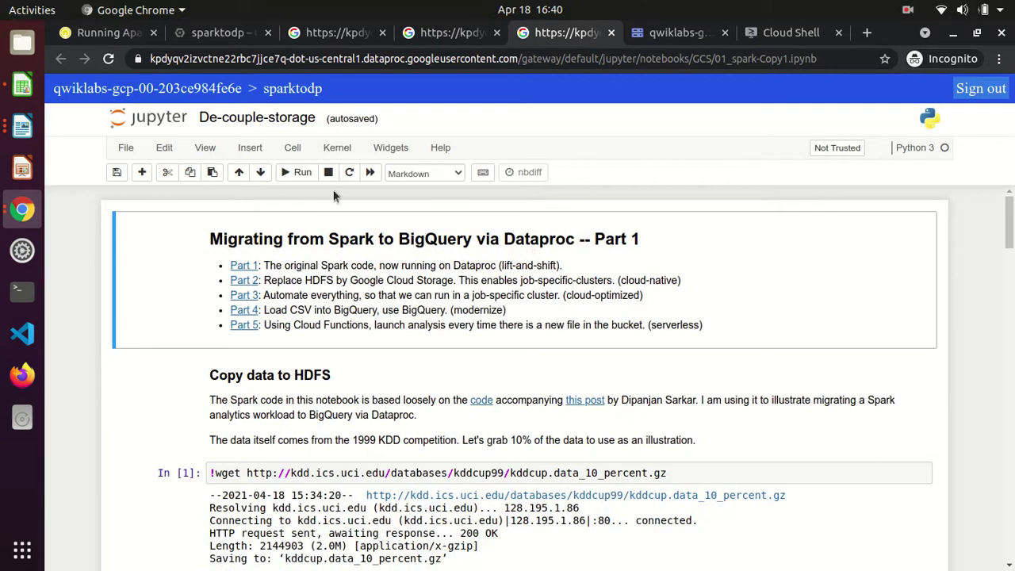
- Following the next lab instructions, save the original 01_spark notebook with a checkpoint
{"action": "left_click", "coordinate": [98, 33]}
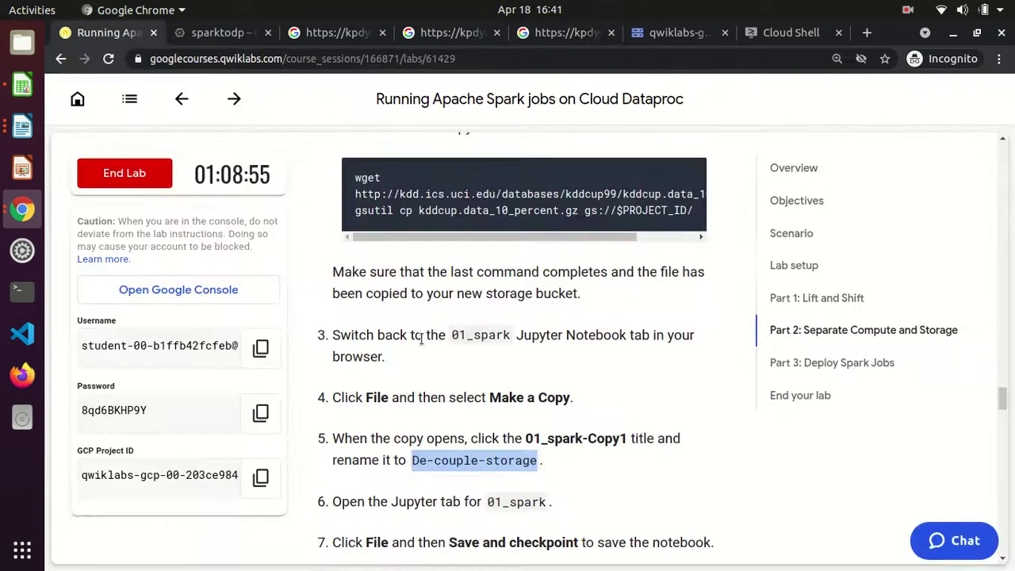
{"action": "scroll", "coordinate": [444, 445], "scroll_direction": "down", "scroll_amount": 3}
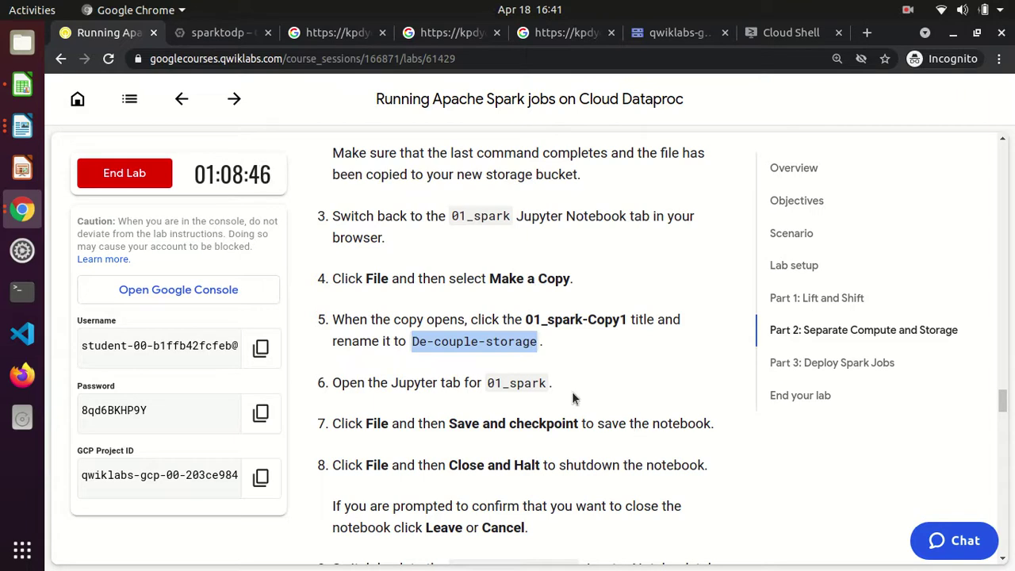
{"action": "left_click_drag", "start_coordinate": [483, 383], "coordinate": [552, 384]}
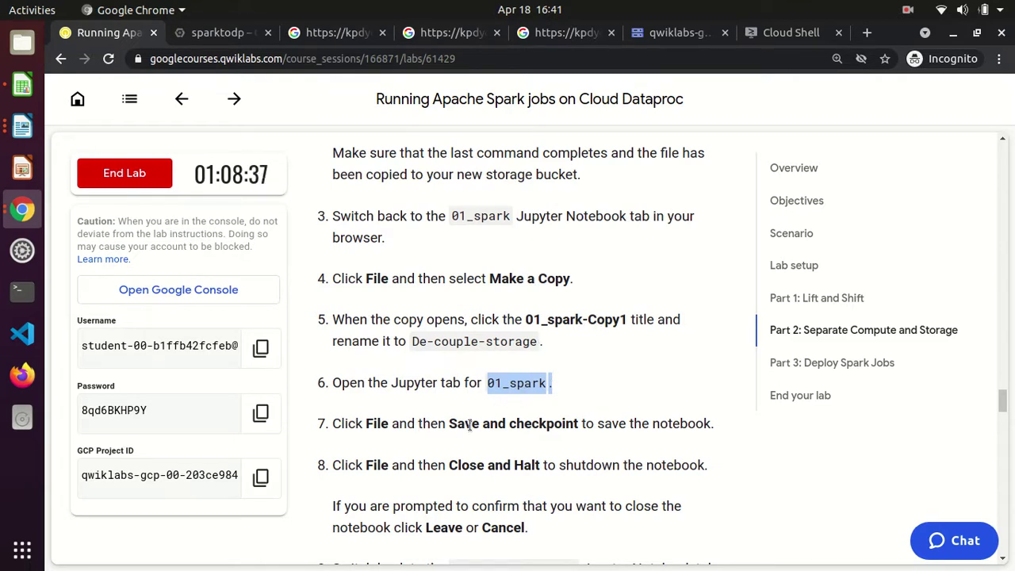
{"action": "left_click_drag", "start_coordinate": [457, 423], "coordinate": [578, 425]}
{"action": "left_click", "coordinate": [434, 30]}
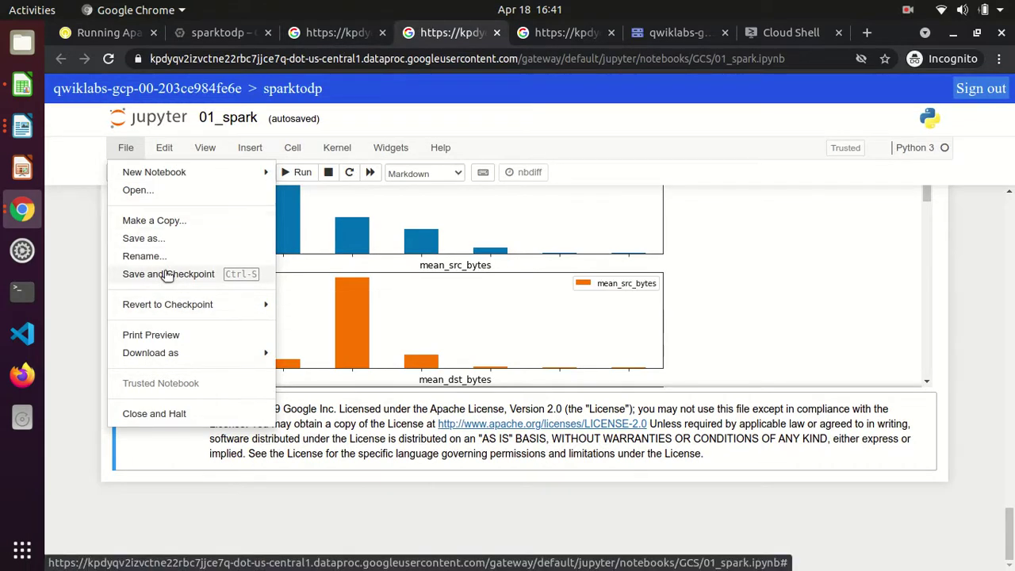
{"action": "left_click", "coordinate": [167, 274]}
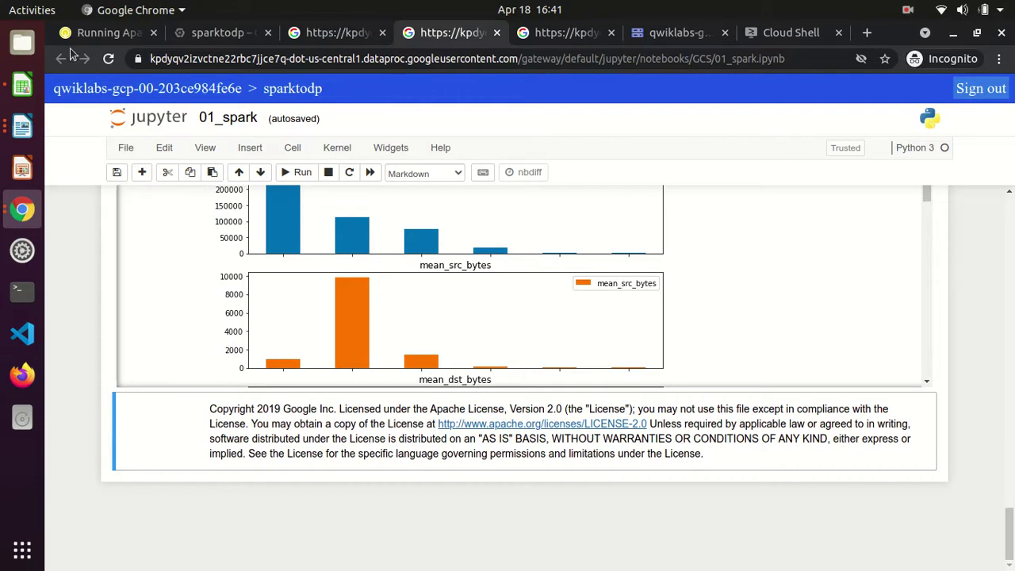
- Close and halt the original 01_spark notebook as the lab instructions direct
{"action": "left_click", "coordinate": [109, 32]}
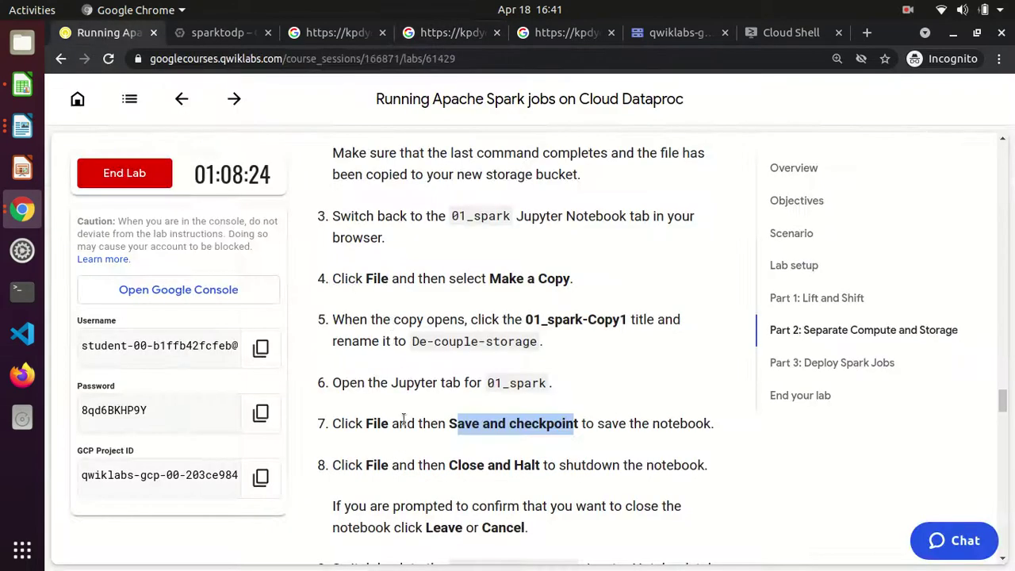
{"action": "scroll", "coordinate": [388, 466], "scroll_direction": "down", "scroll_amount": 2}
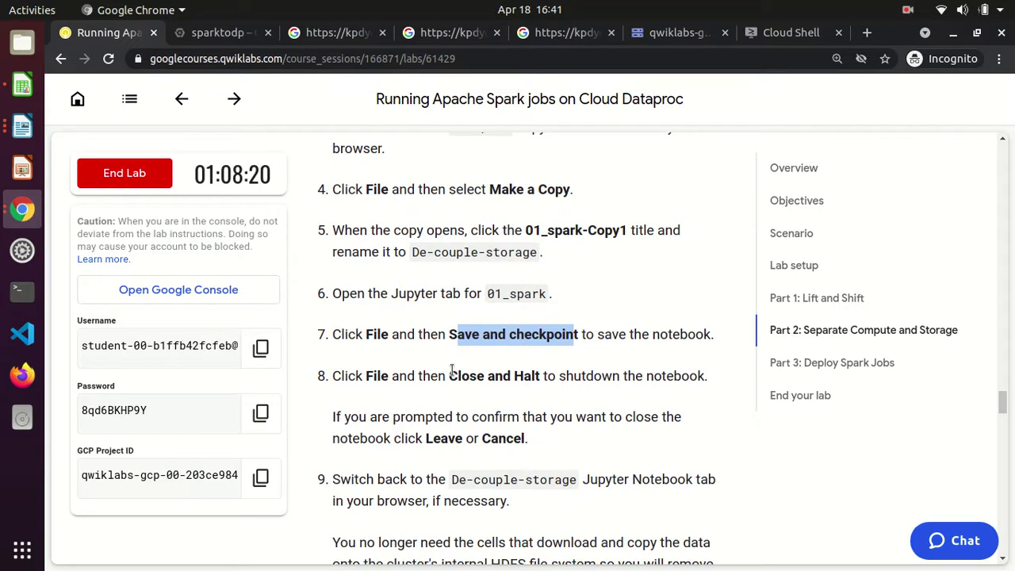
{"action": "left_click", "coordinate": [359, 36]}
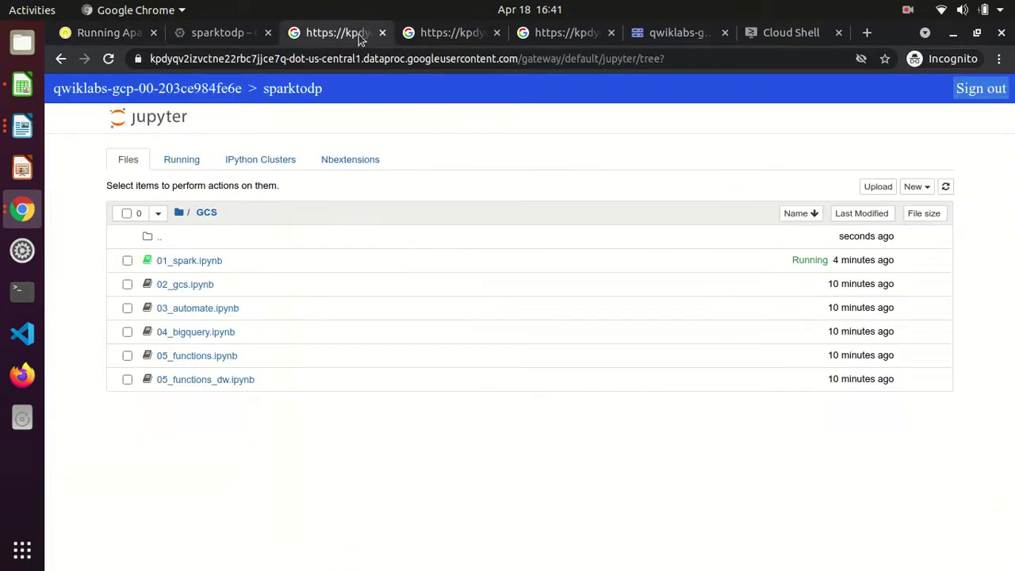
{"action": "left_click", "coordinate": [442, 33]}
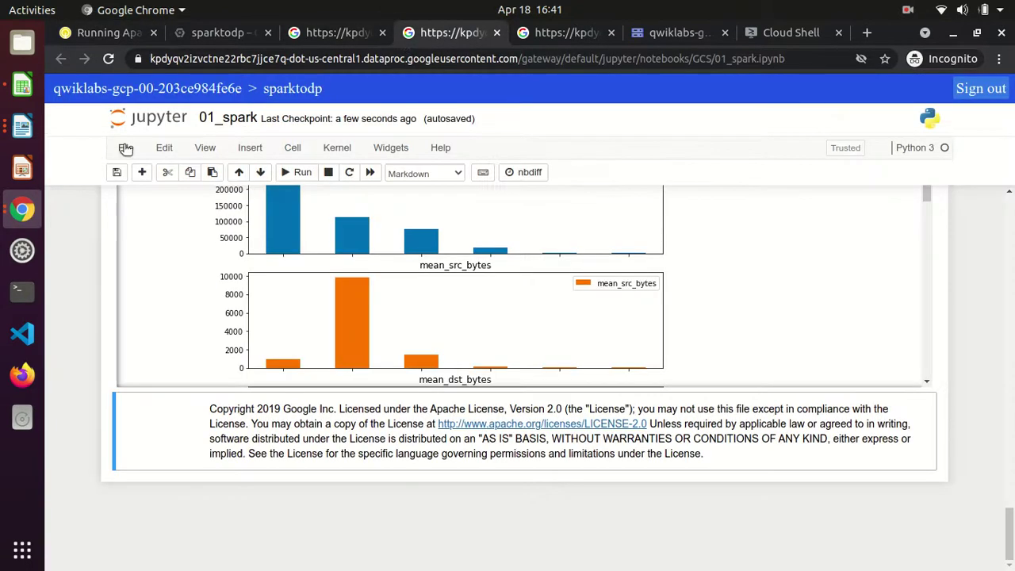
{"action": "left_click", "coordinate": [125, 148]}
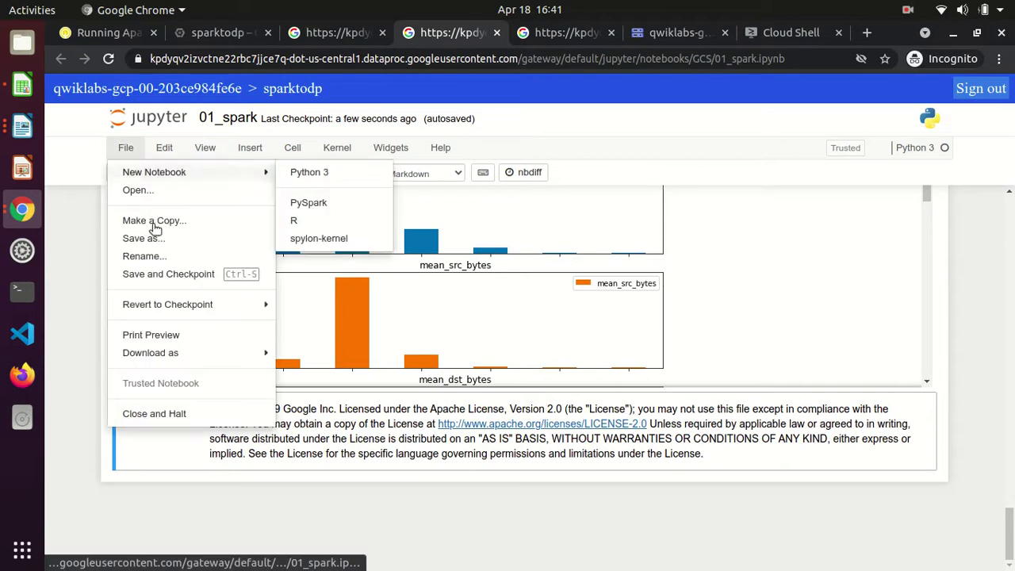
{"action": "left_click", "coordinate": [173, 415]}
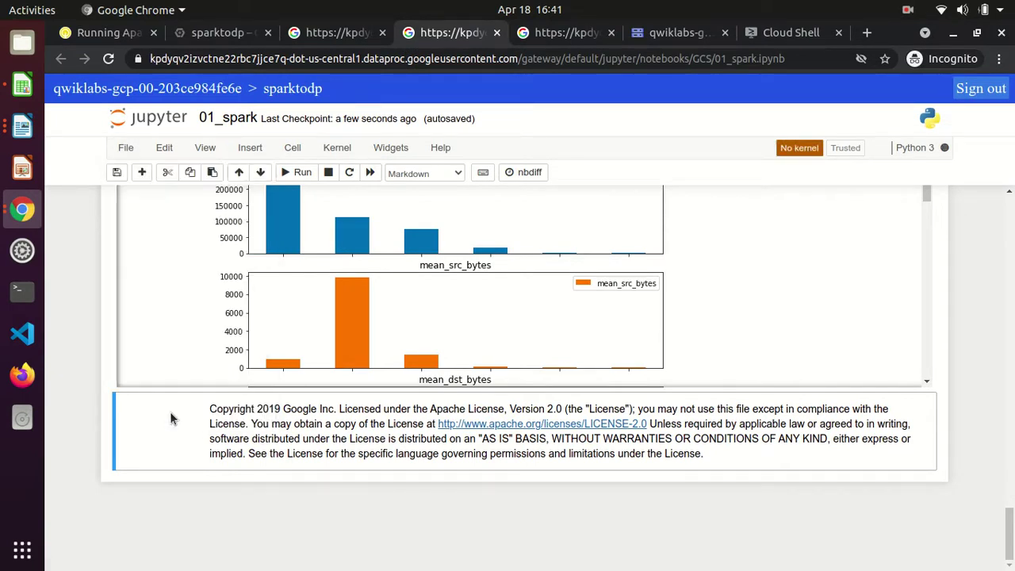
- Read the lab instructions on which cells to delete from the De-couple-storage notebook and how to cut them
{"action": "left_click", "coordinate": [87, 32]}
{"action": "scroll", "coordinate": [473, 434], "scroll_direction": "down", "scroll_amount": 3}
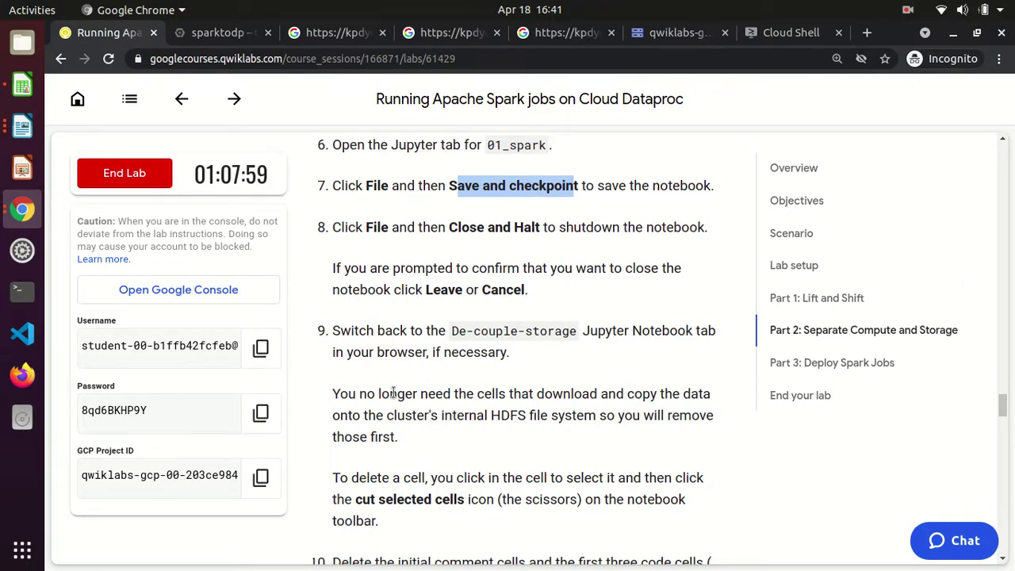
{"action": "scroll", "coordinate": [390, 396], "scroll_direction": "down", "scroll_amount": 5}
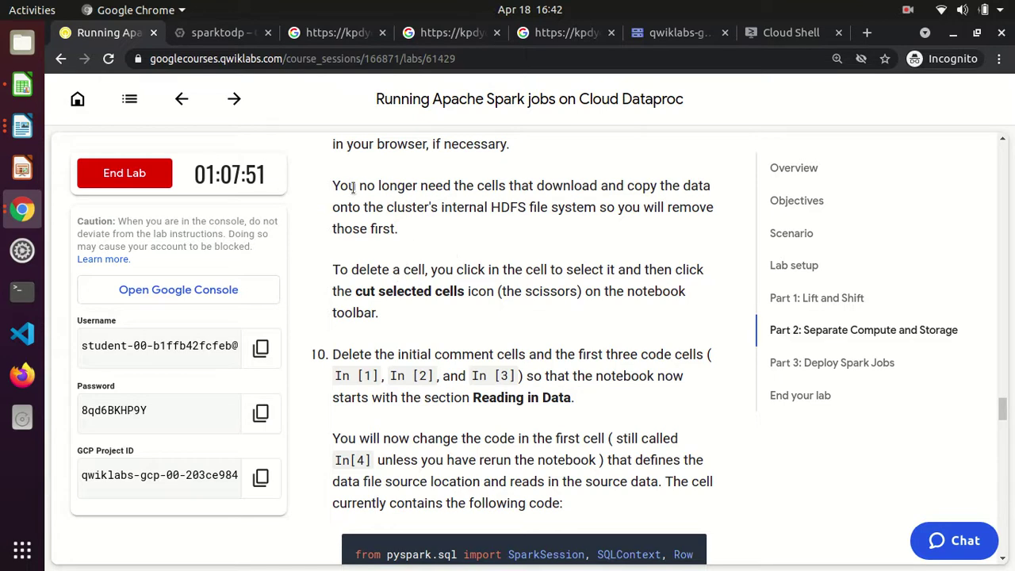
{"action": "left_click_drag", "start_coordinate": [333, 185], "coordinate": [590, 320]}
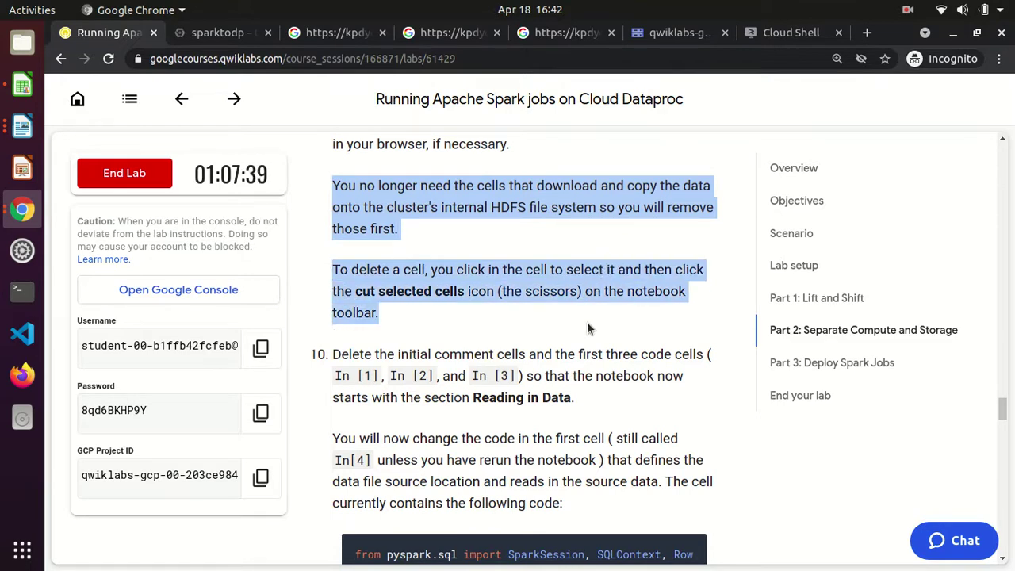
{"action": "left_click", "coordinate": [415, 376]}
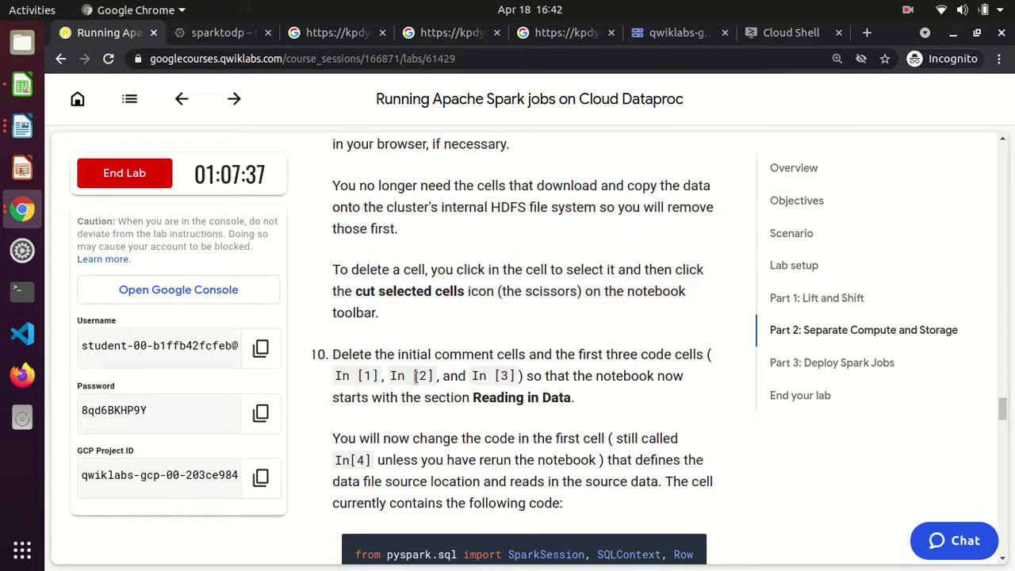
{"action": "scroll", "coordinate": [491, 375], "scroll_direction": "down", "scroll_amount": 2}
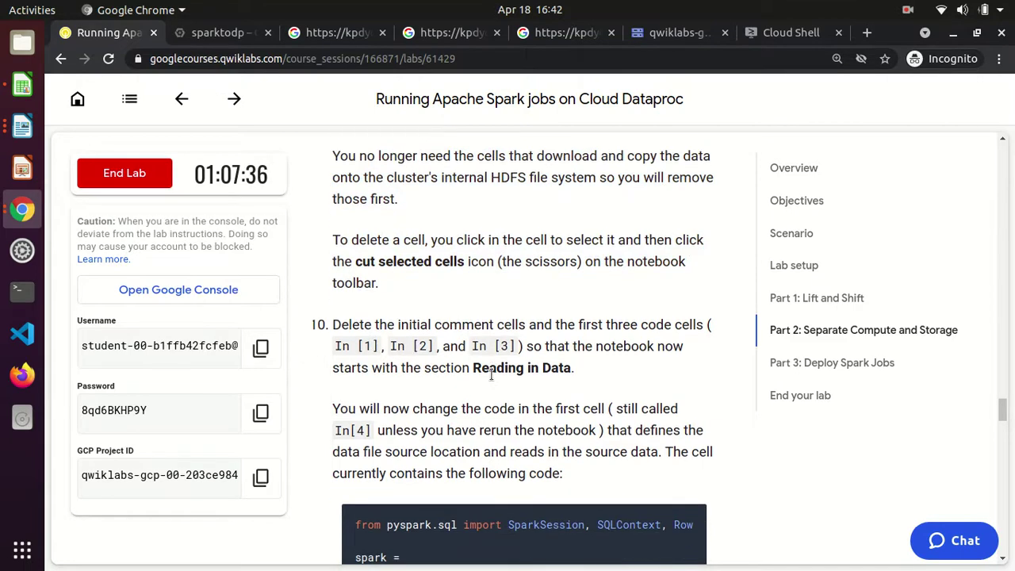
- Delete the In [1] wget code cell from the De-couple-storage notebook
{"action": "left_click", "coordinate": [567, 34]}
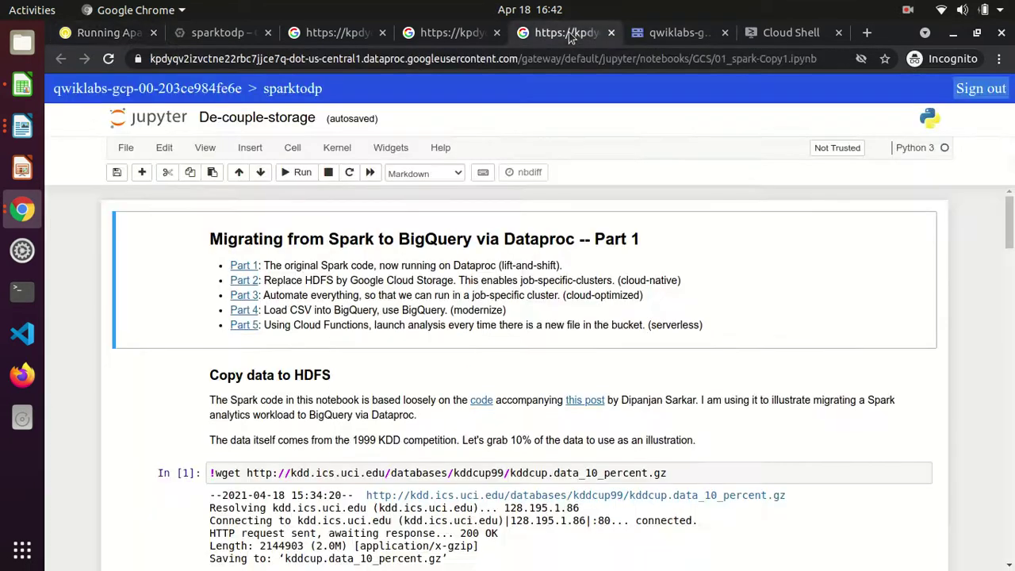
{"action": "left_click", "coordinate": [524, 466]}
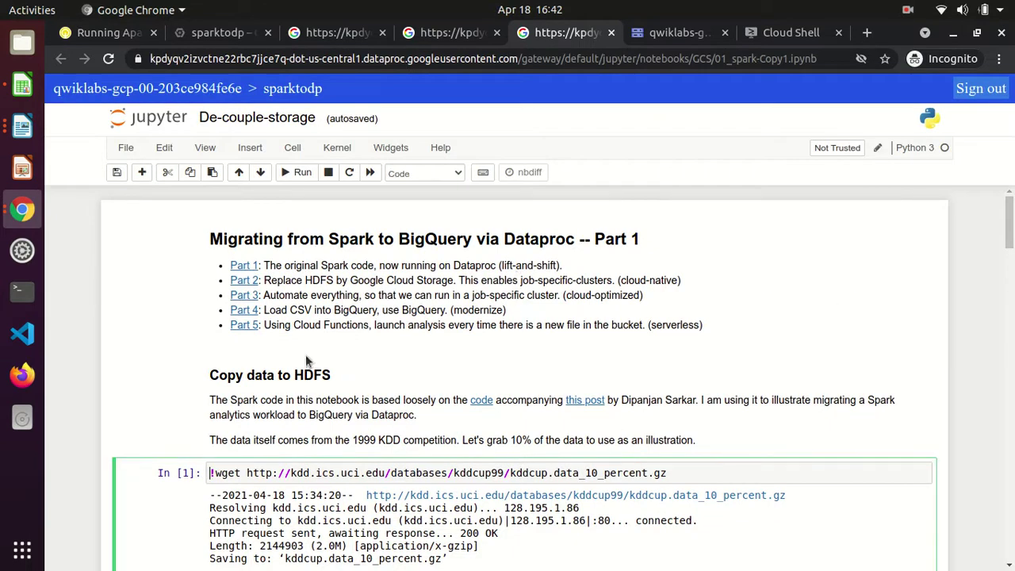
{"action": "left_click", "coordinate": [168, 173]}
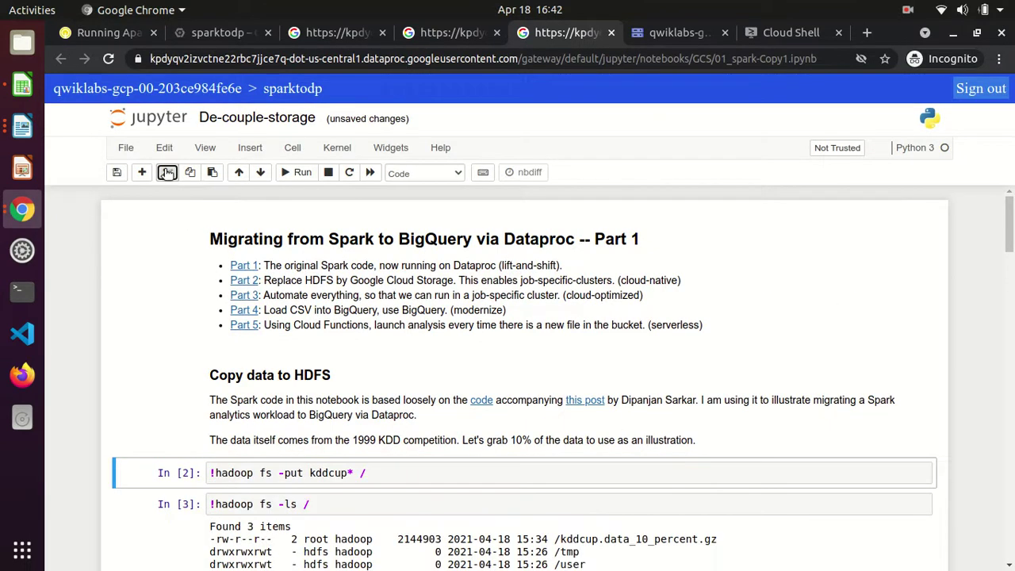
- Delete the hadoop fs -put and hadoop fs -ls code cells so that Reading in data follows the introductory text
{"action": "left_click", "coordinate": [167, 173]}
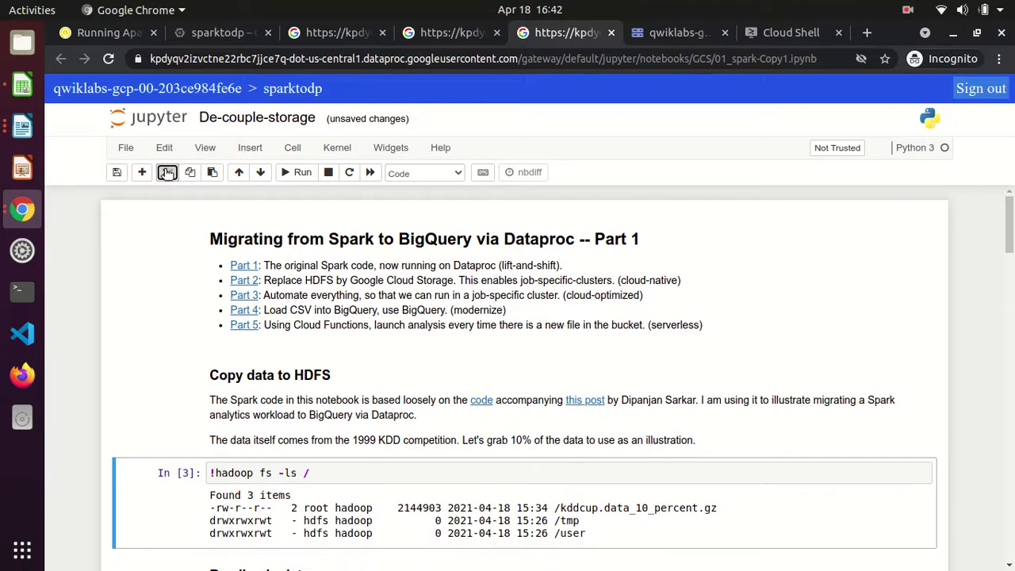
{"action": "left_click", "coordinate": [167, 173]}
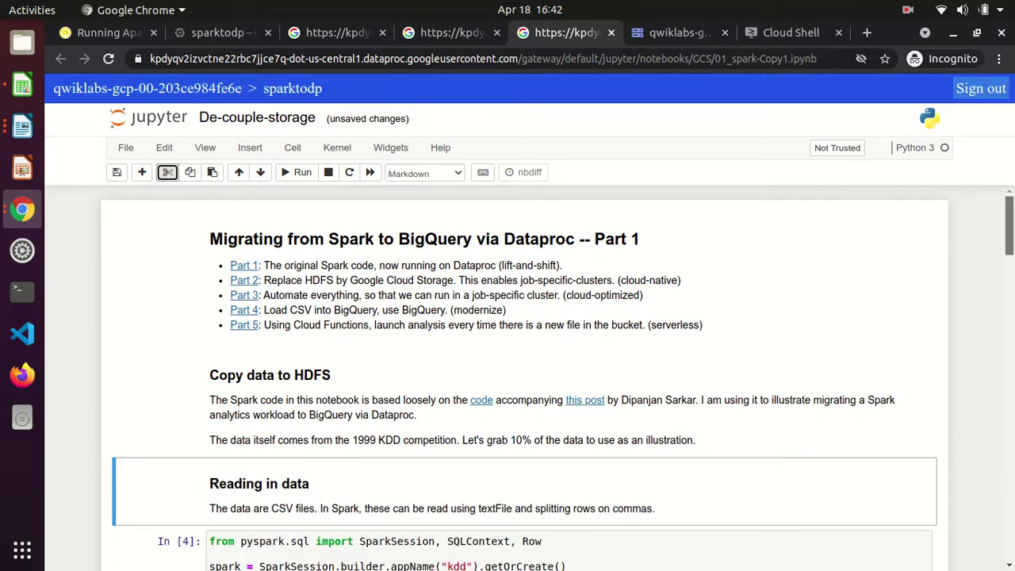
{"action": "scroll", "coordinate": [507, 380], "scroll_direction": "down", "scroll_amount": 2}
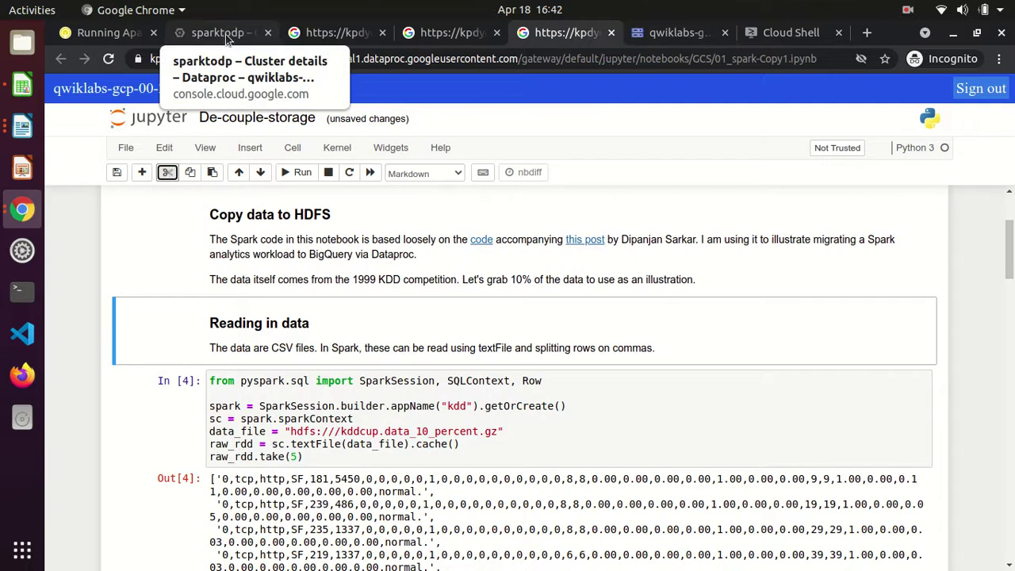
- Copy the line gcs_bucket='[Your-Bucket-Name]' from step 11 of the lab instructions into notebook cell In [4], below the import statement
{"action": "left_click", "coordinate": [231, 40]}
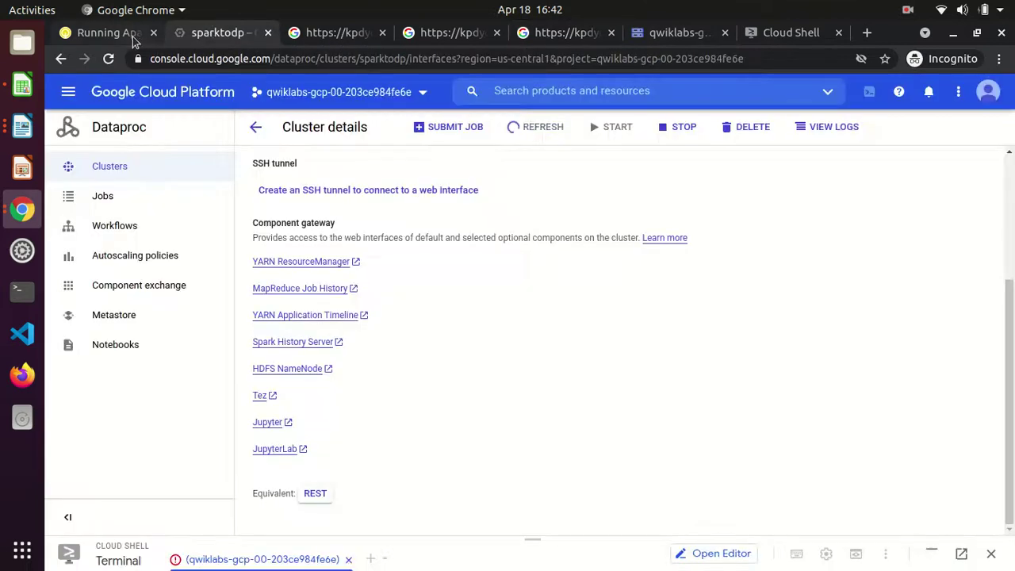
{"action": "left_click", "coordinate": [109, 34]}
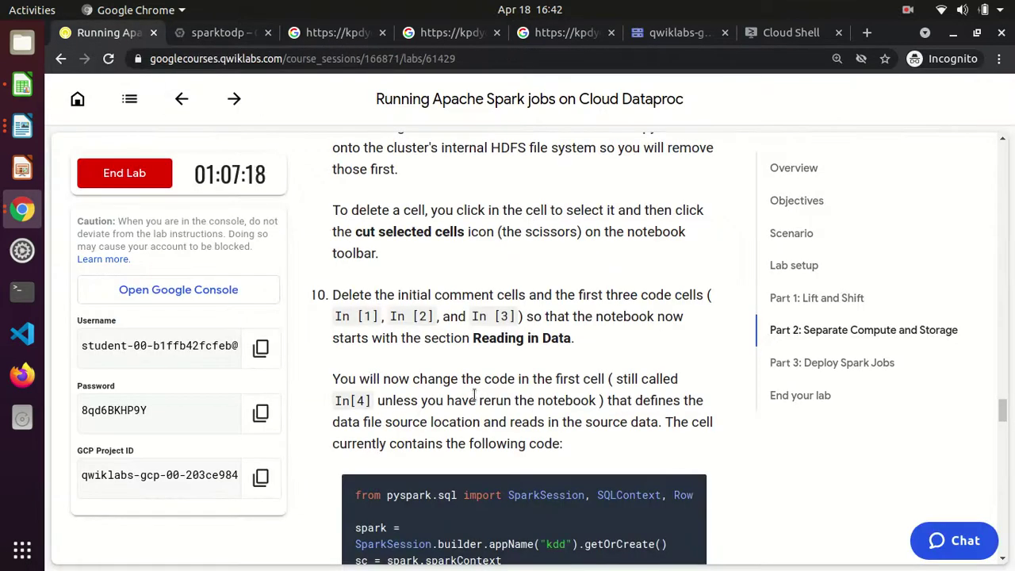
{"action": "scroll", "coordinate": [474, 394], "scroll_direction": "down", "scroll_amount": 2}
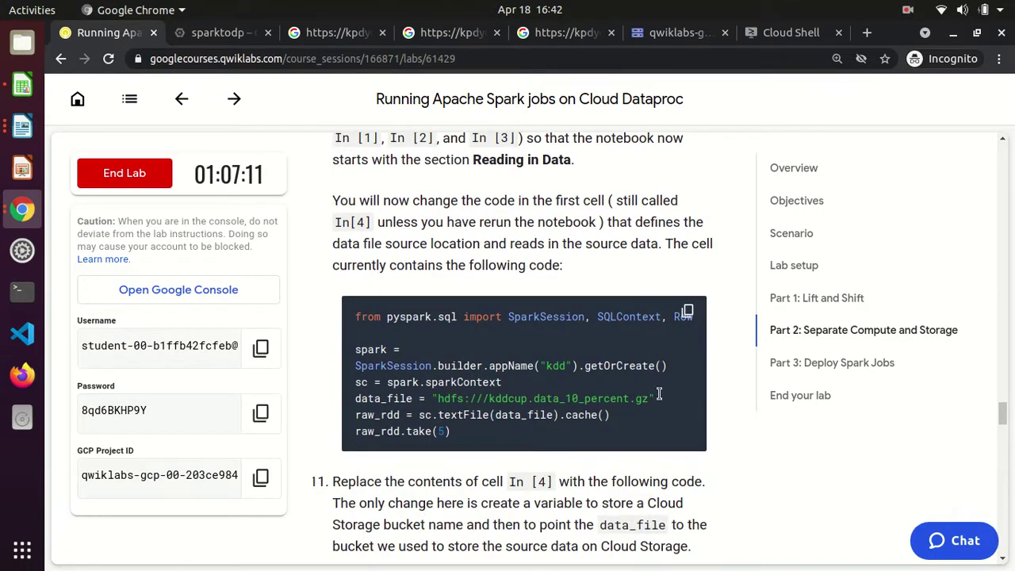
{"action": "scroll", "coordinate": [550, 398], "scroll_direction": "down", "scroll_amount": 3}
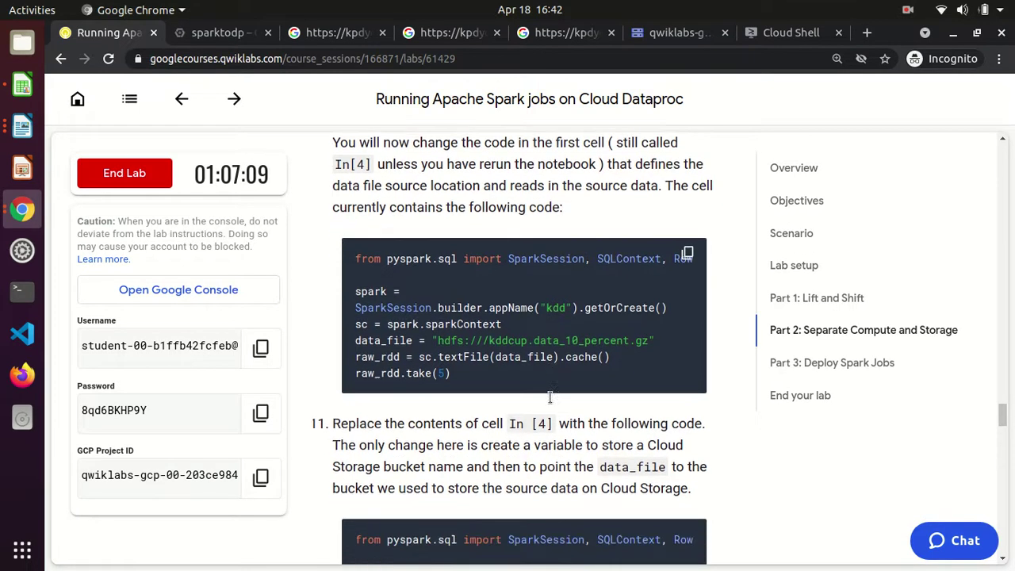
{"action": "scroll", "coordinate": [551, 400], "scroll_direction": "down", "scroll_amount": 1}
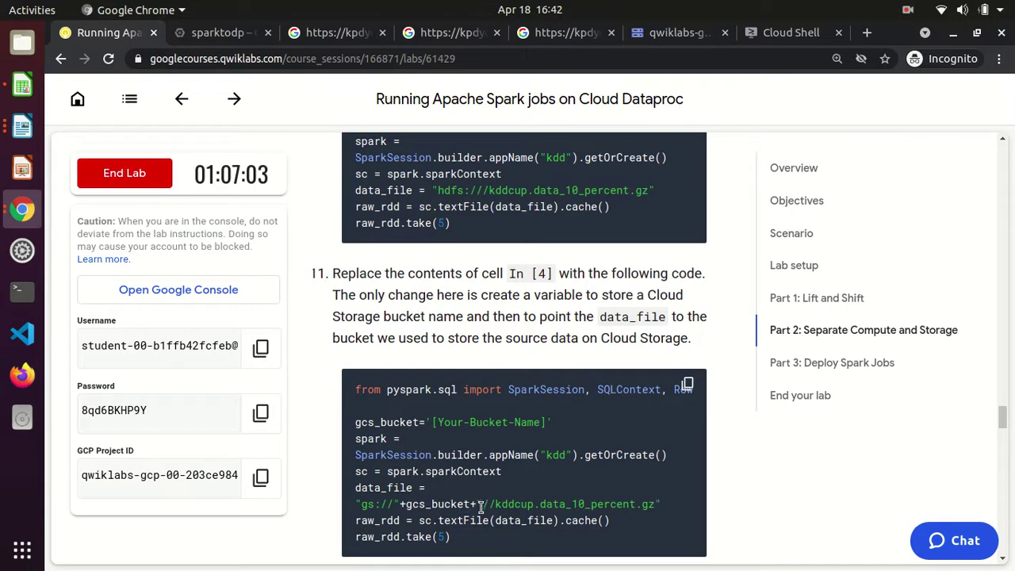
{"action": "left_click_drag", "start_coordinate": [658, 504], "coordinate": [359, 502]}
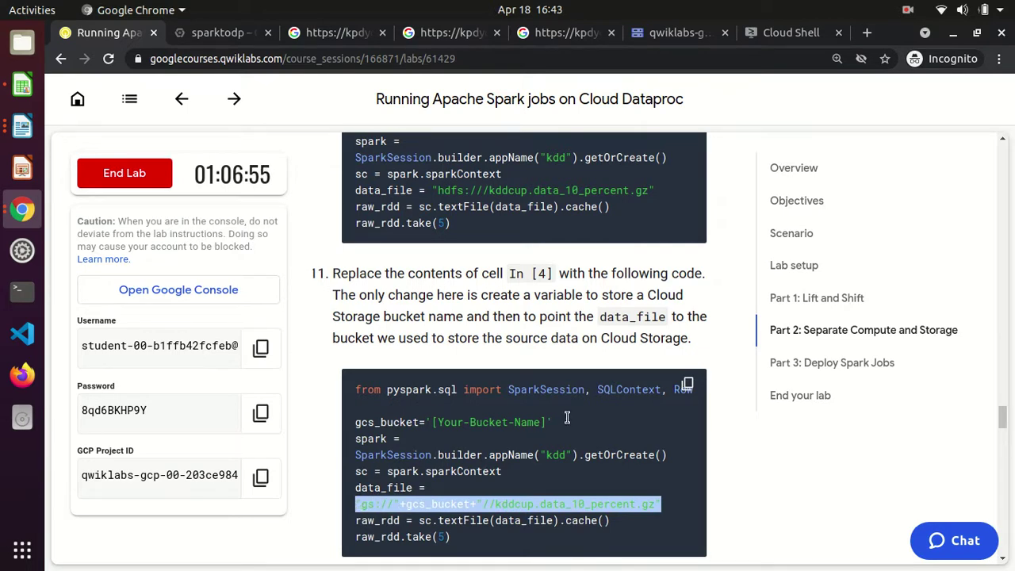
{"action": "left_click_drag", "start_coordinate": [552, 422], "coordinate": [349, 428]}
{"action": "key", "text": "ctrl+c"}
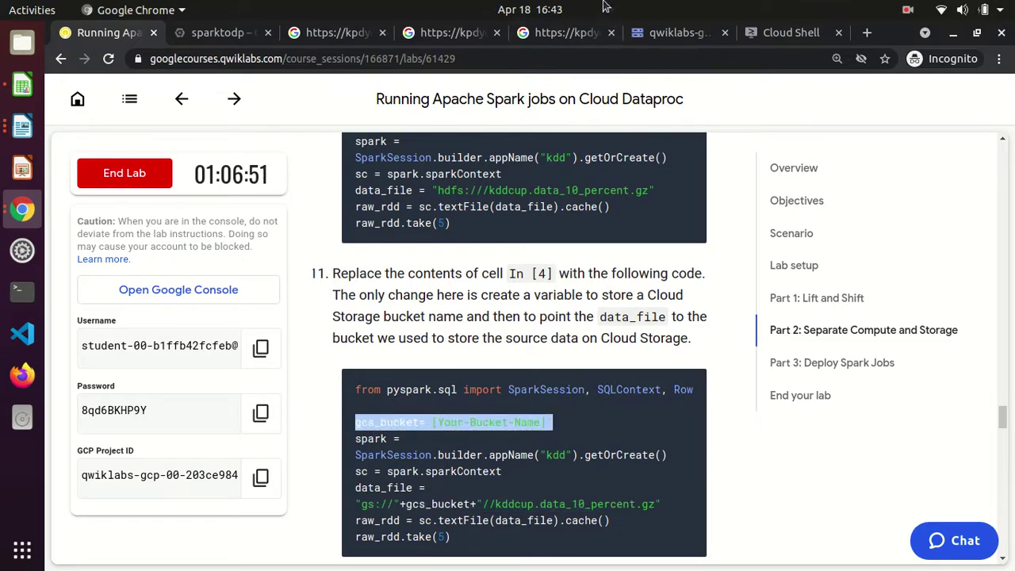
{"action": "left_click", "coordinate": [576, 33]}
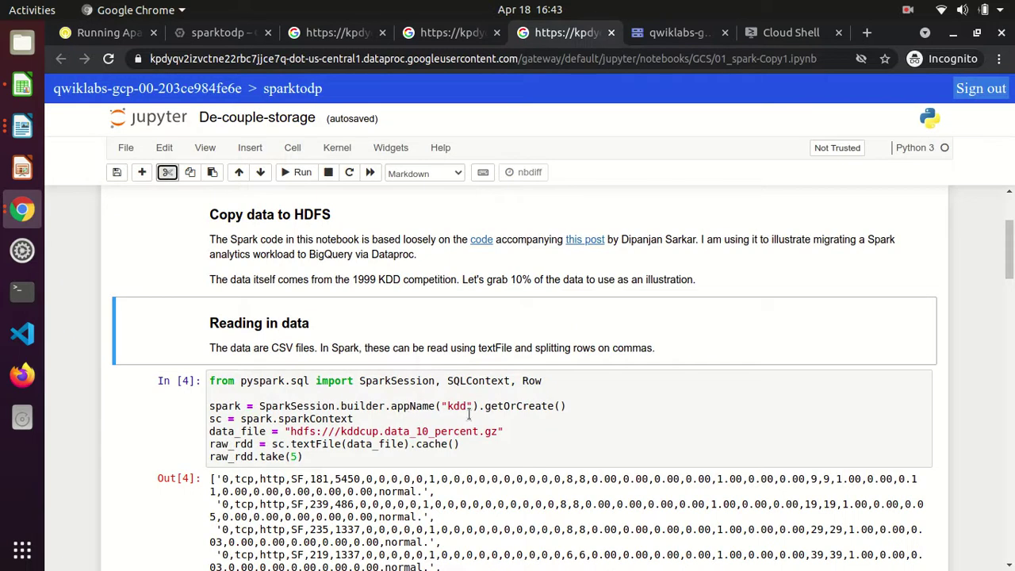
{"action": "left_click", "coordinate": [446, 391]}
{"action": "key", "text": "Return"}
{"action": "key", "text": "ctrl+v"}
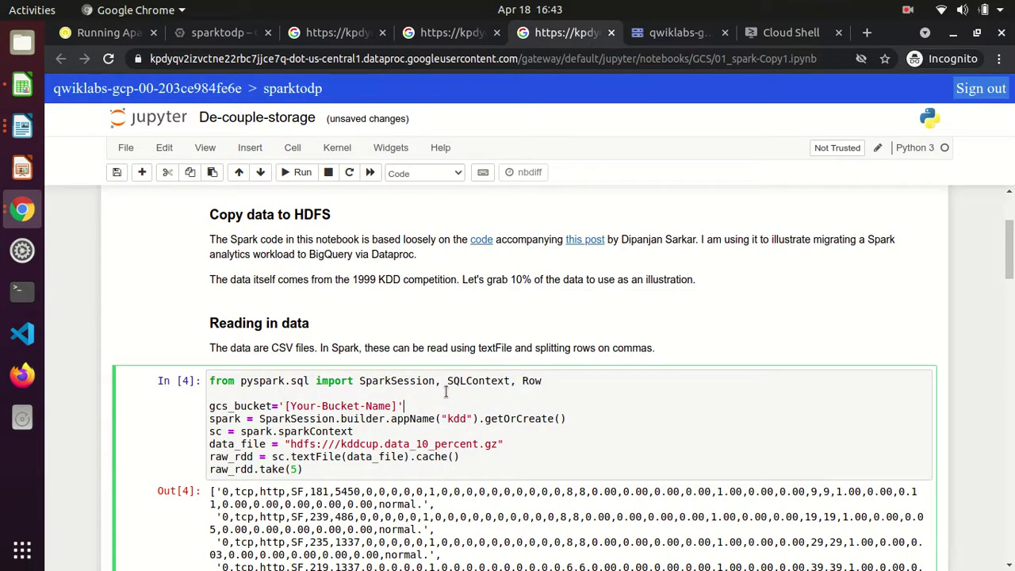
- Check the lab's example of the updated cell, and copy the bucket name from the Cloud Storage bucket details
{"action": "left_click", "coordinate": [119, 33]}
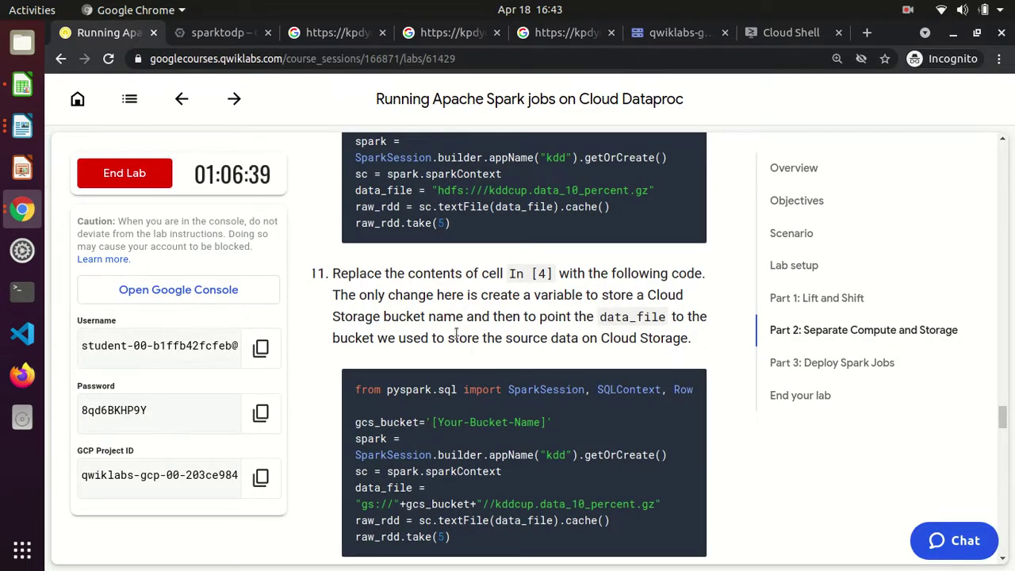
{"action": "scroll", "coordinate": [490, 310], "scroll_direction": "down", "scroll_amount": 3}
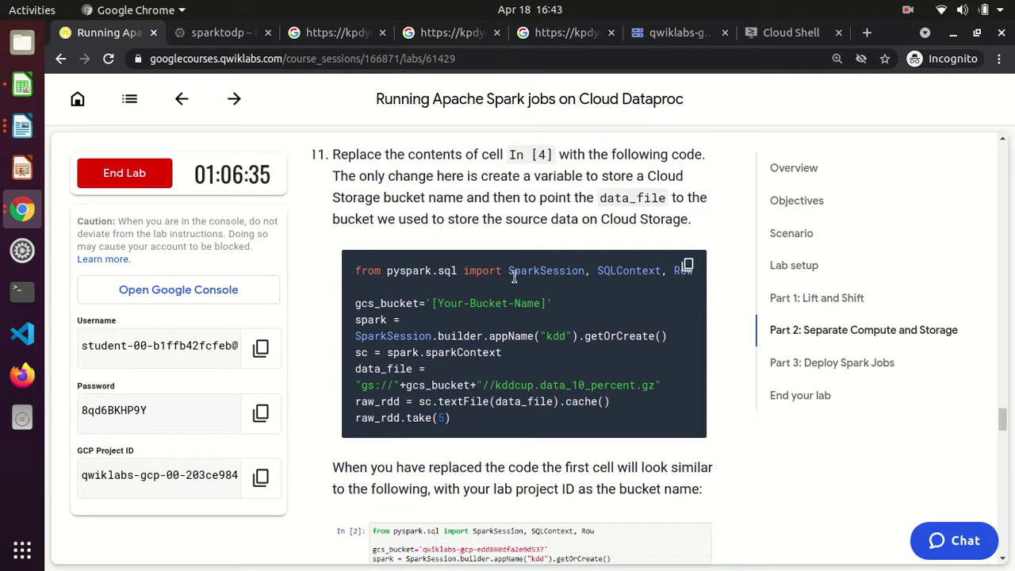
{"action": "scroll", "coordinate": [491, 238], "scroll_direction": "down", "scroll_amount": 1}
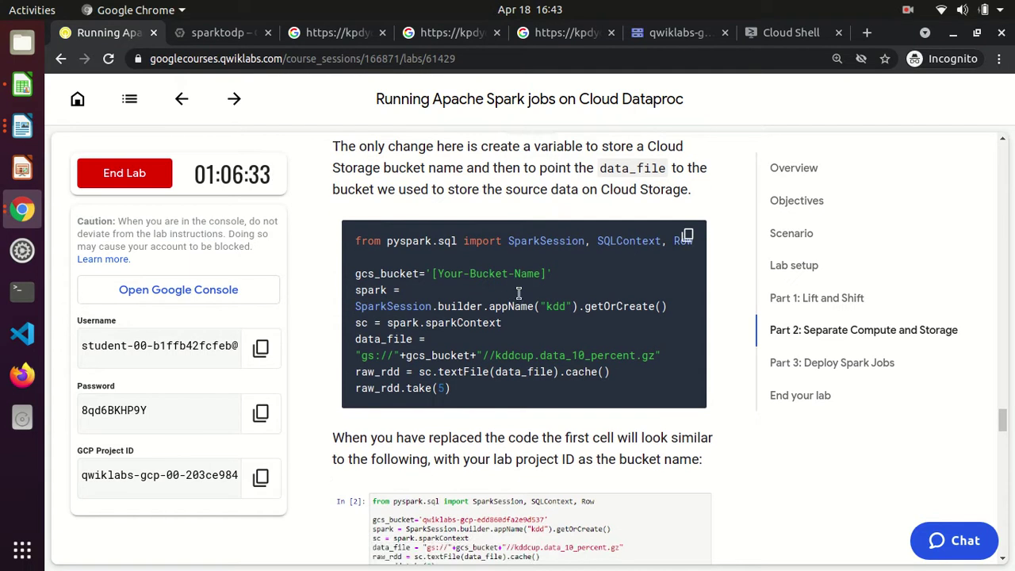
{"action": "left_click", "coordinate": [678, 33]}
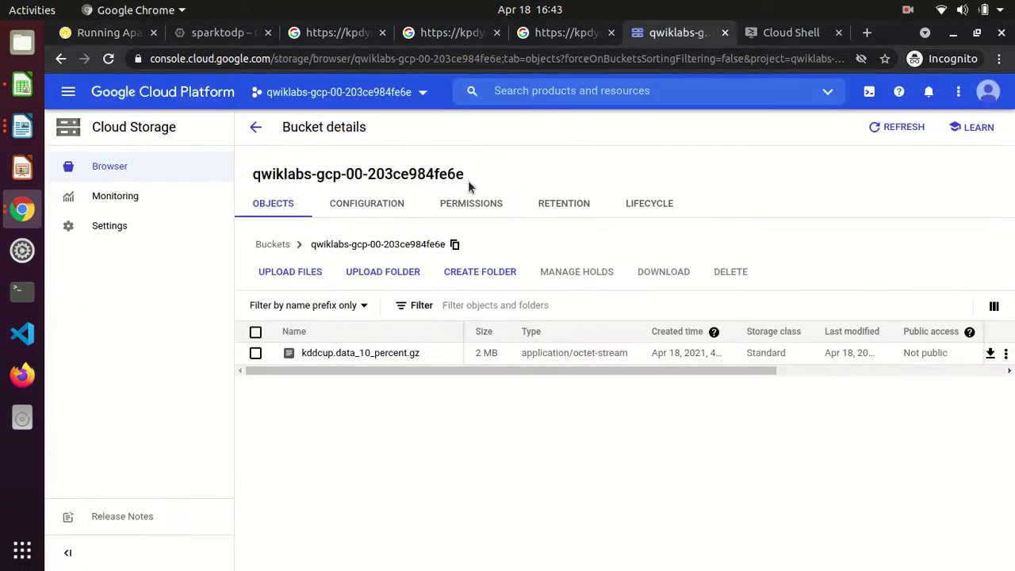
{"action": "left_click_drag", "start_coordinate": [471, 174], "coordinate": [254, 179]}
{"action": "key", "text": "ctrl+c"}
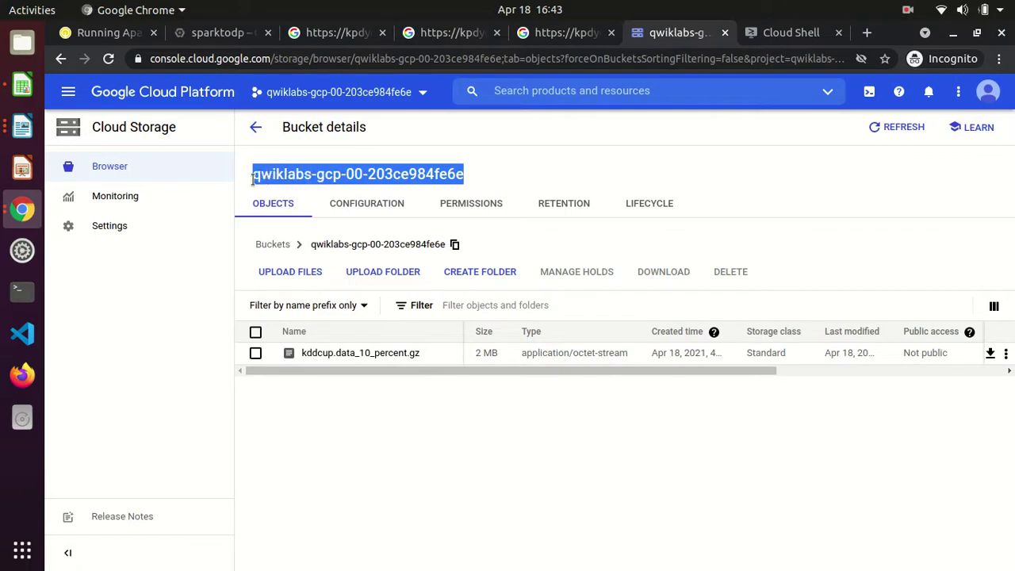
- In the De-couple-storage notebook, replace the [Your-Bucket-Name] placeholder including its brackets with qwiklabs-gcp-00-203ce984fe6e
{"action": "left_click", "coordinate": [565, 32]}
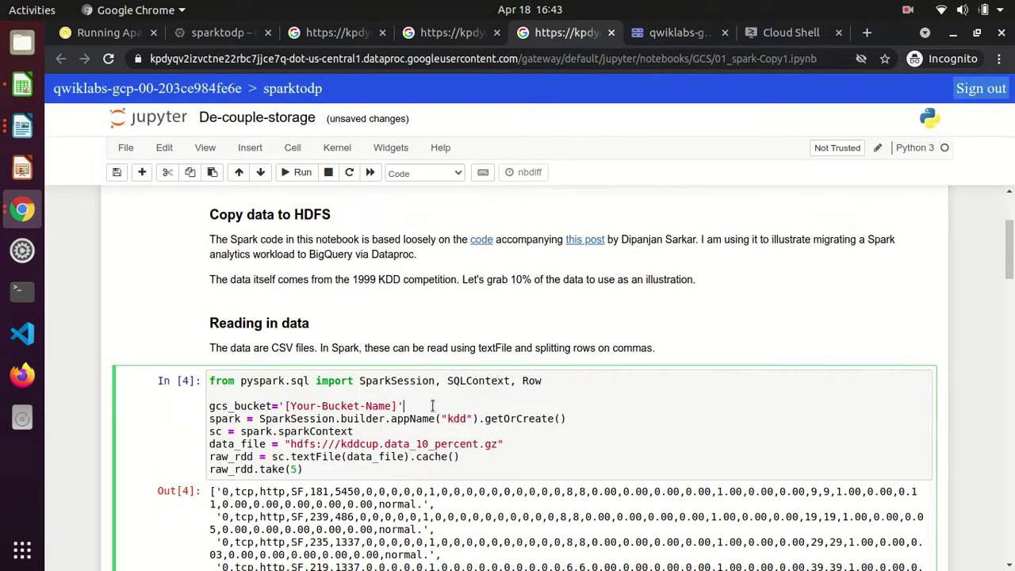
{"action": "key", "text": "BackSpace"}
{"action": "key", "text": "BackSpace"}
{"action": "key", "text": "BackSpace"}
{"action": "key", "text": "BackSpace"}
{"action": "key", "text": "BackSpace"}
{"action": "key", "text": "BackSpace"}
{"action": "key", "text": "BackSpace"}
{"action": "key", "text": "BackSpace"}
{"action": "key", "text": "BackSpace"}
{"action": "key", "text": "BackSpace"}
{"action": "key", "text": "BackSpace"}
{"action": "key", "text": "BackSpace"}
{"action": "key", "text": "BackSpace"}
{"action": "key", "text": "BackSpace"}
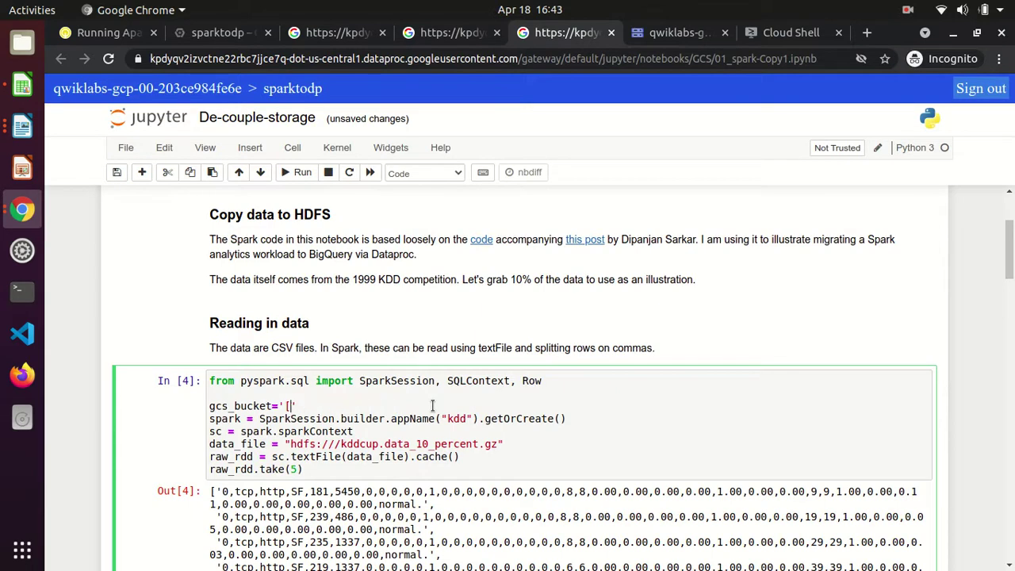
{"action": "key", "text": "ctrl+v"}
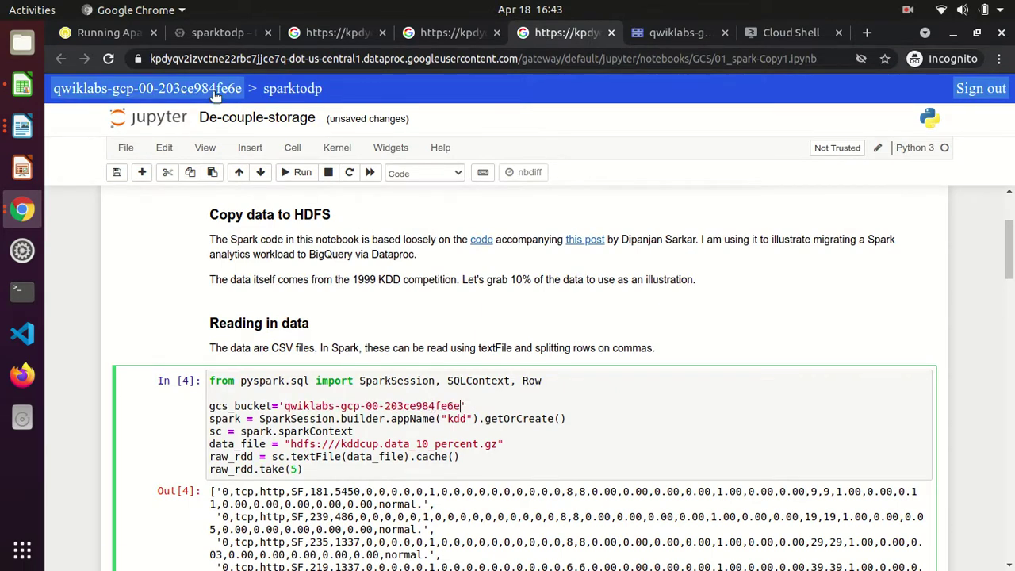
- Set data_file in cell In [4] to the lab's Cloud Storage path "gs://"+gcs_bucket+"//kddcup.data_10_percent.gz"
{"action": "left_click", "coordinate": [126, 34]}
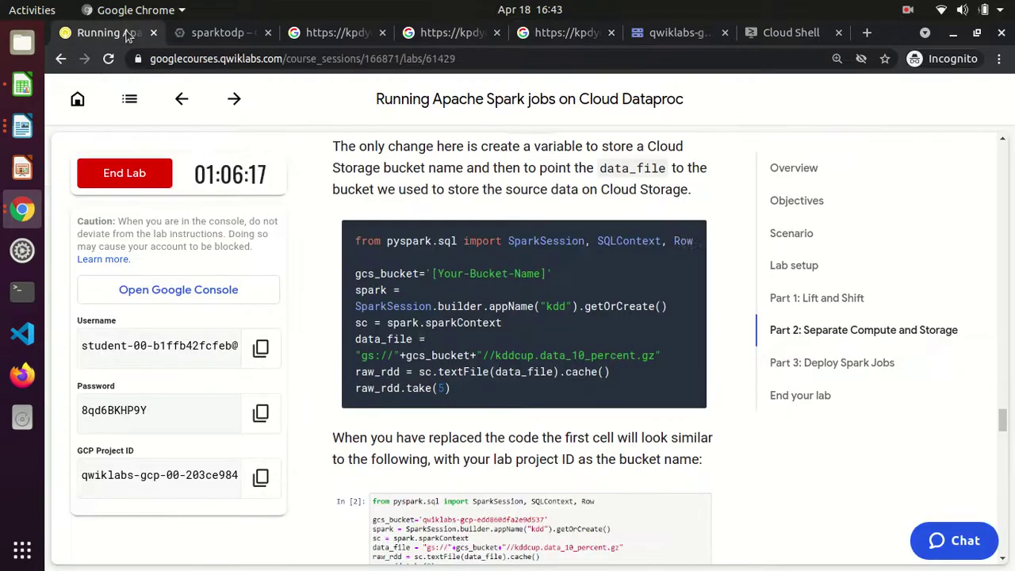
{"action": "left_click_drag", "start_coordinate": [355, 355], "coordinate": [685, 347]}
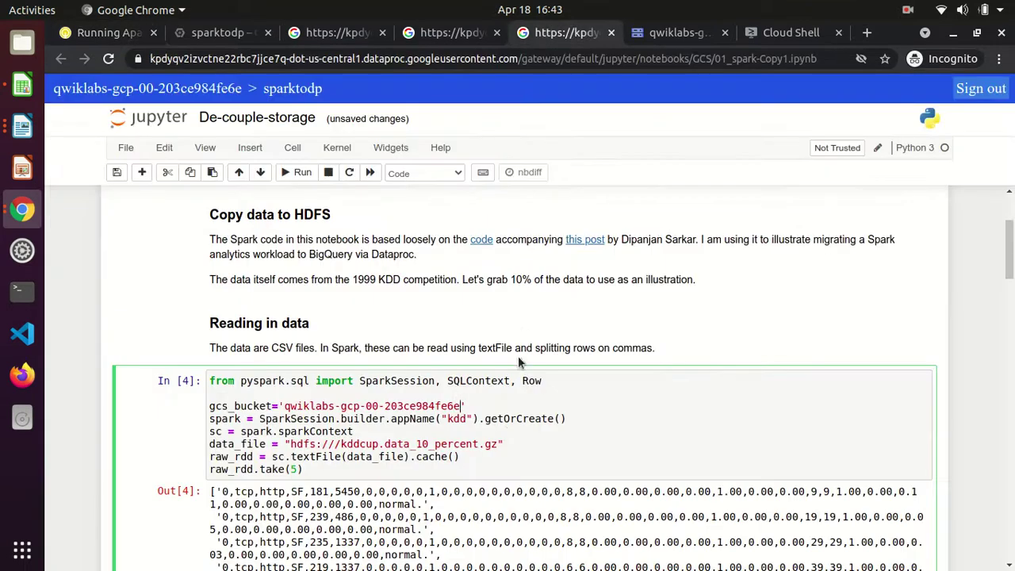
{"action": "left_click", "coordinate": [567, 33]}
{"action": "left_click_drag", "start_coordinate": [527, 444], "coordinate": [287, 445]}
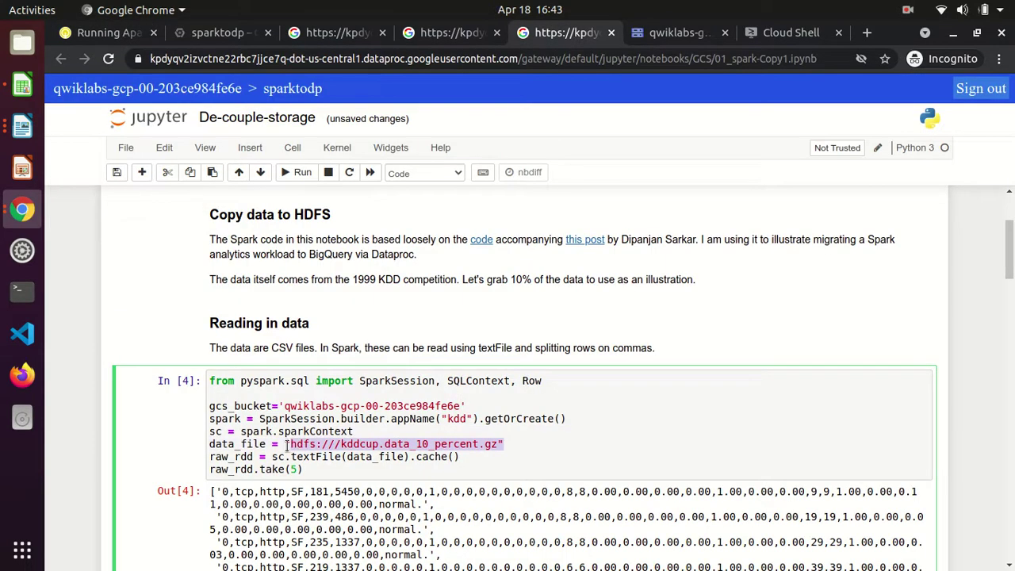
{"action": "type", "text": "\"gs://\"+gcs_bucket+\"//kddcup.data_10_percent.gz\""}
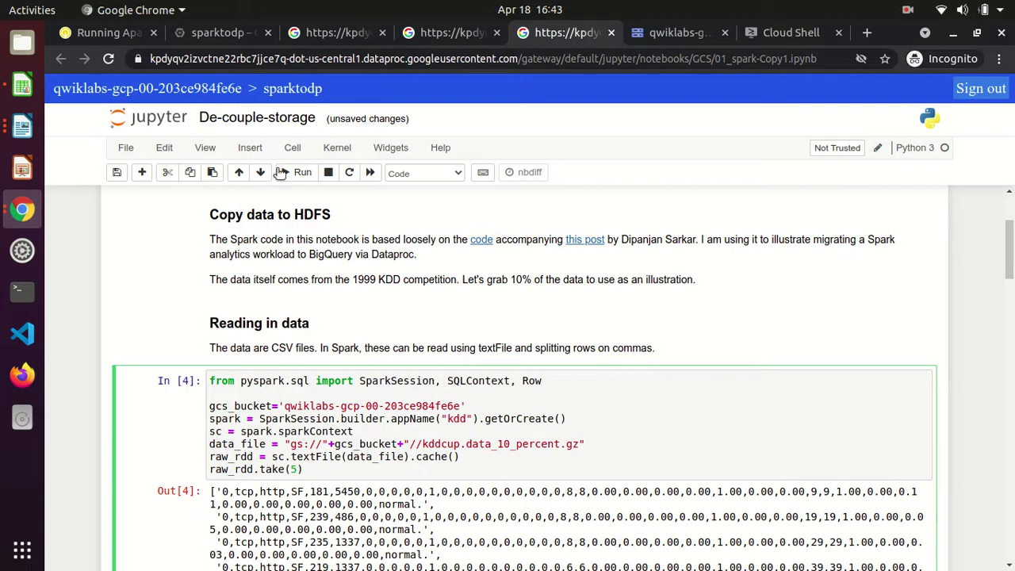
- Read lab steps 12 and 13, and run all cells of the De-couple-storage notebook as directed
{"action": "left_click", "coordinate": [121, 35]}
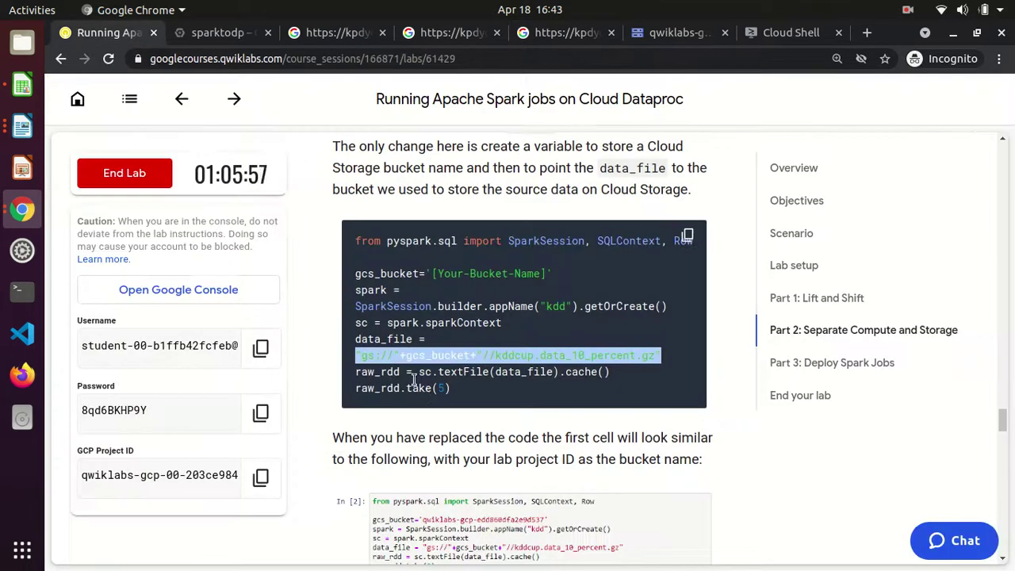
{"action": "left_click", "coordinate": [444, 429]}
{"action": "scroll", "coordinate": [444, 429], "scroll_direction": "down", "scroll_amount": 3}
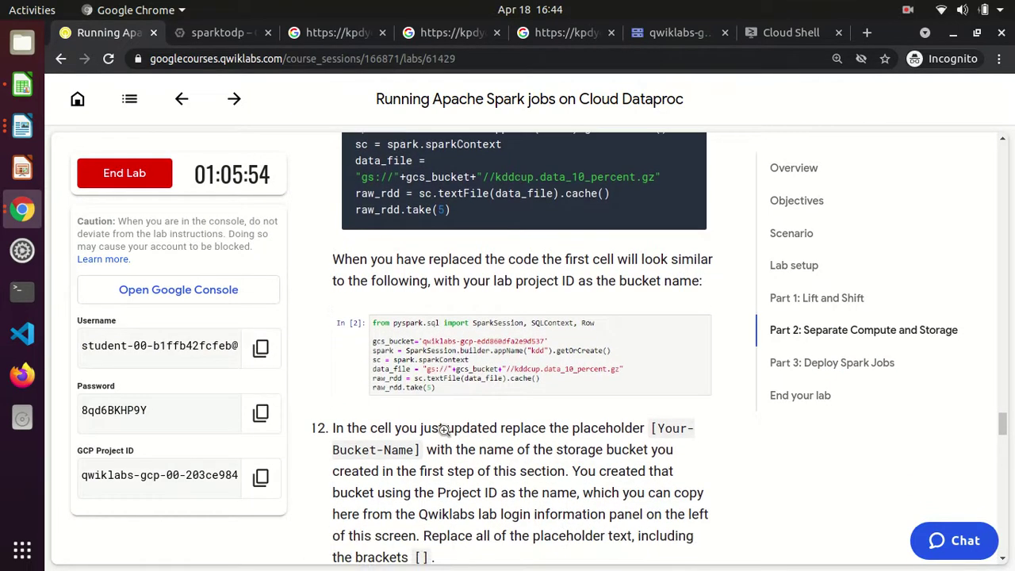
{"action": "scroll", "coordinate": [444, 429], "scroll_direction": "down", "scroll_amount": 4}
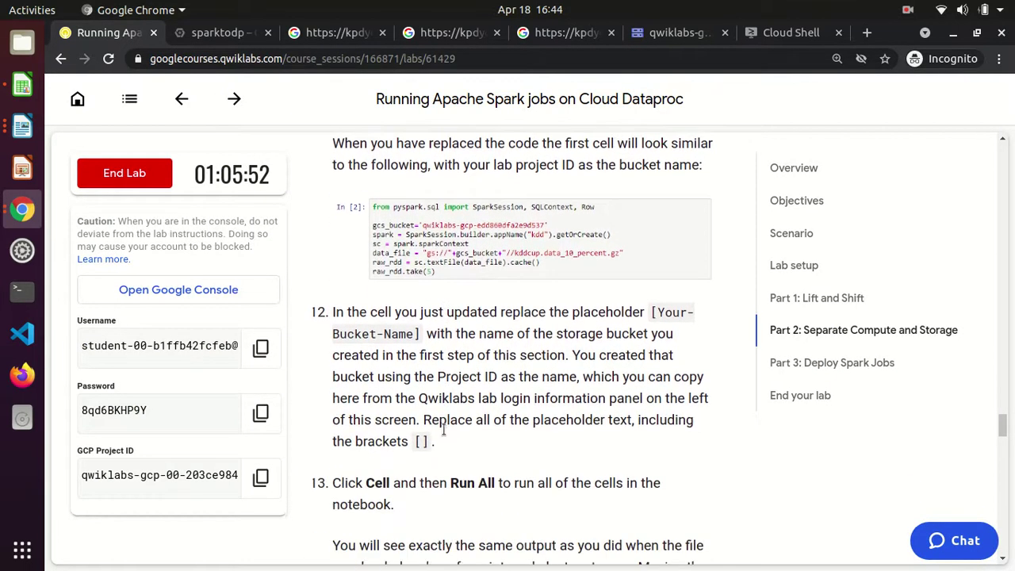
{"action": "scroll", "coordinate": [446, 435], "scroll_direction": "down", "scroll_amount": 3}
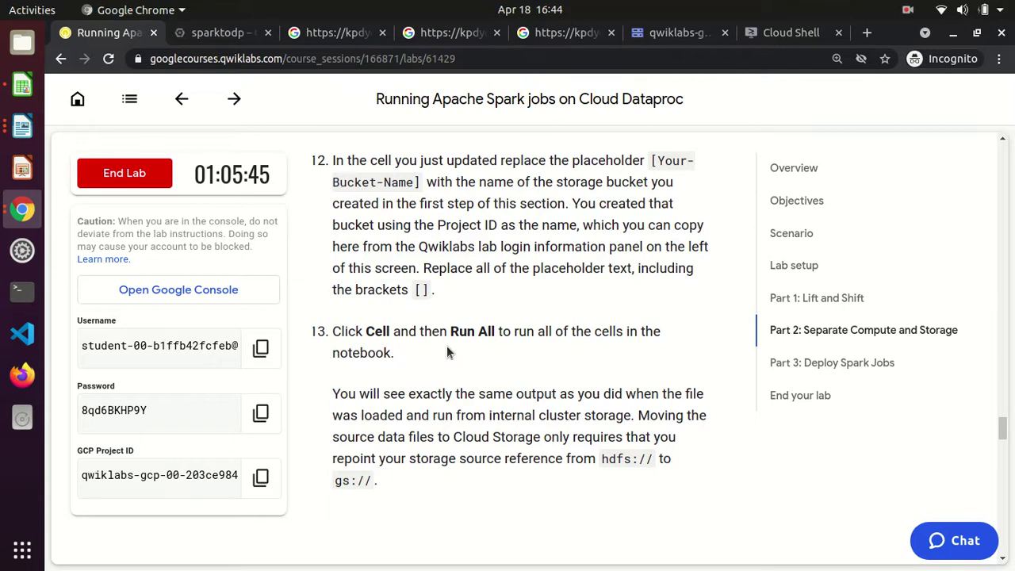
{"action": "scroll", "coordinate": [446, 353], "scroll_direction": "down", "scroll_amount": 5}
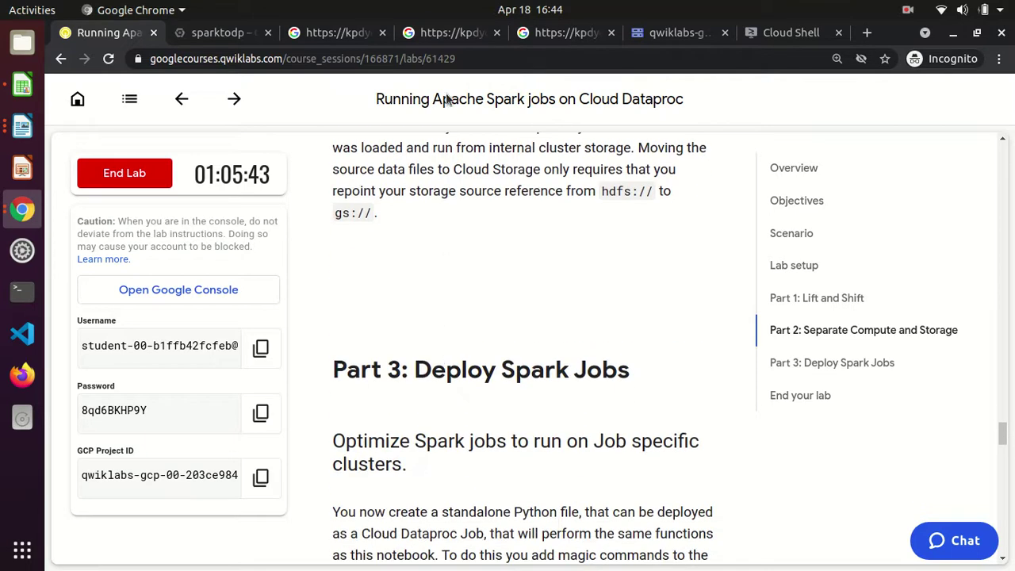
{"action": "left_click", "coordinate": [567, 32]}
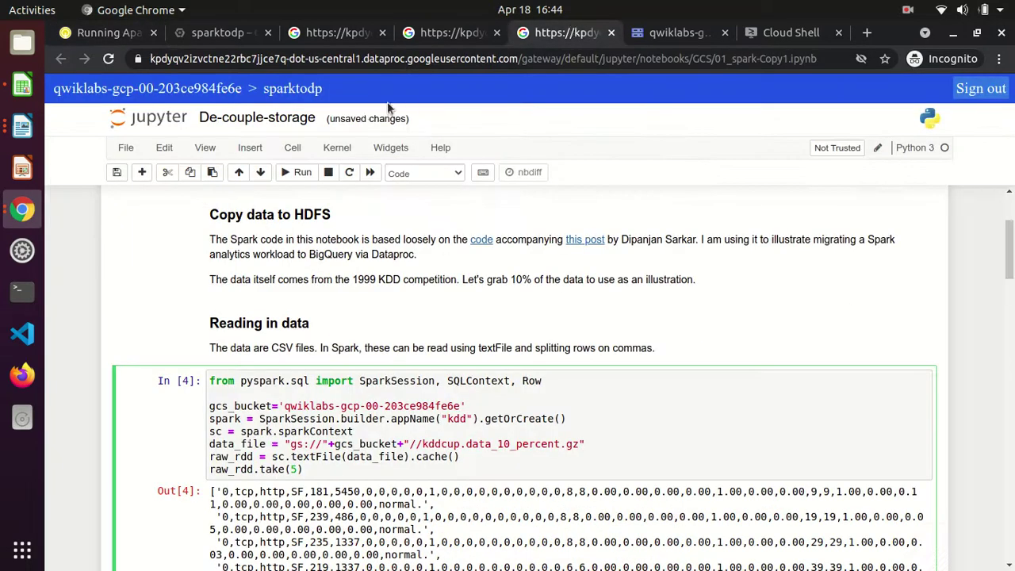
{"action": "left_click", "coordinate": [293, 147]}
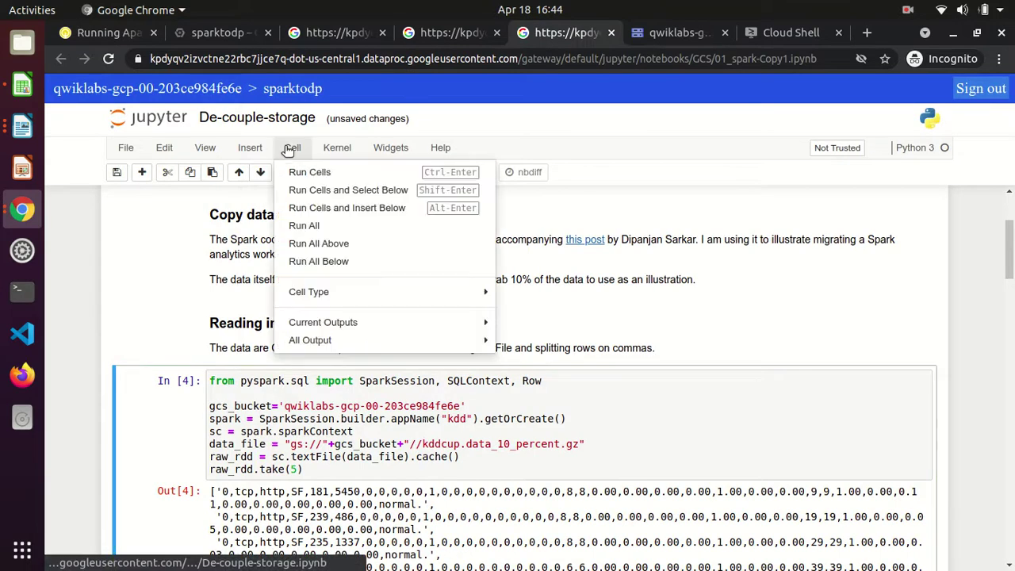
{"action": "left_click", "coordinate": [310, 229]}
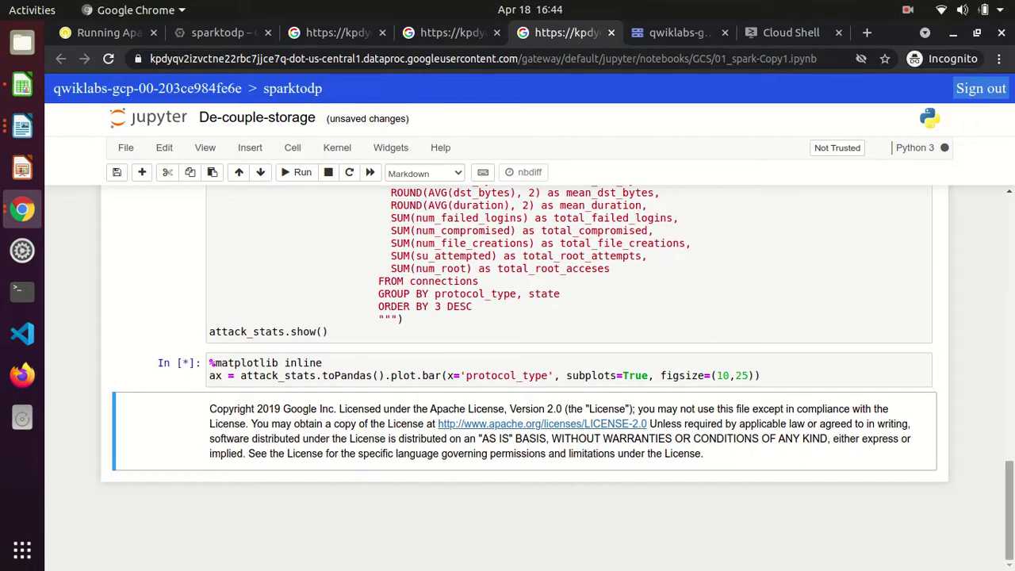
- Examine the rerun notebook's outputs from the Reading in data section down to the Spark SQL query
{"action": "left_click_drag", "start_coordinate": [1010, 500], "coordinate": [1012, 317]}
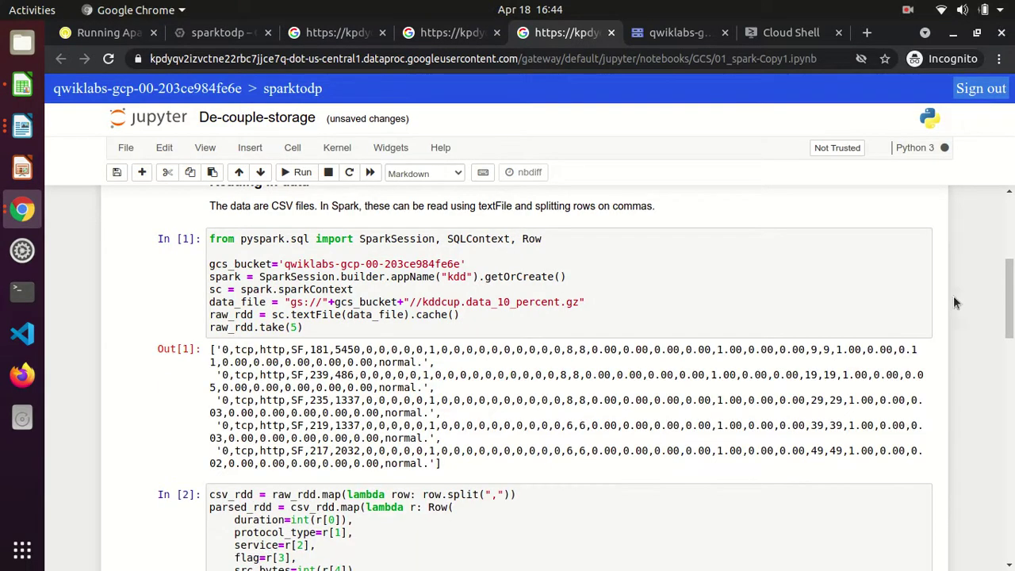
{"action": "left_click_drag", "start_coordinate": [1011, 298], "coordinate": [1010, 461]}
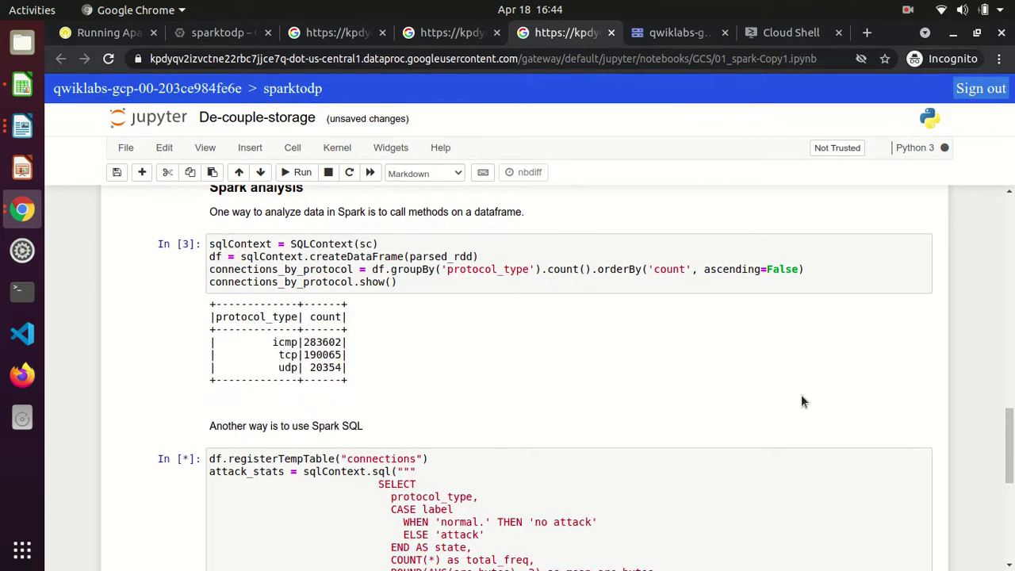
{"action": "mouse_move", "coordinate": [1010, 444]}
{"action": "left_mouse_down"}
{"action": "mouse_move", "coordinate": [1009, 480]}
{"action": "mouse_move", "coordinate": [1009, 454]}
{"action": "left_mouse_up"}
{"action": "scroll", "coordinate": [567, 377], "scroll_direction": "down", "scroll_amount": 5}
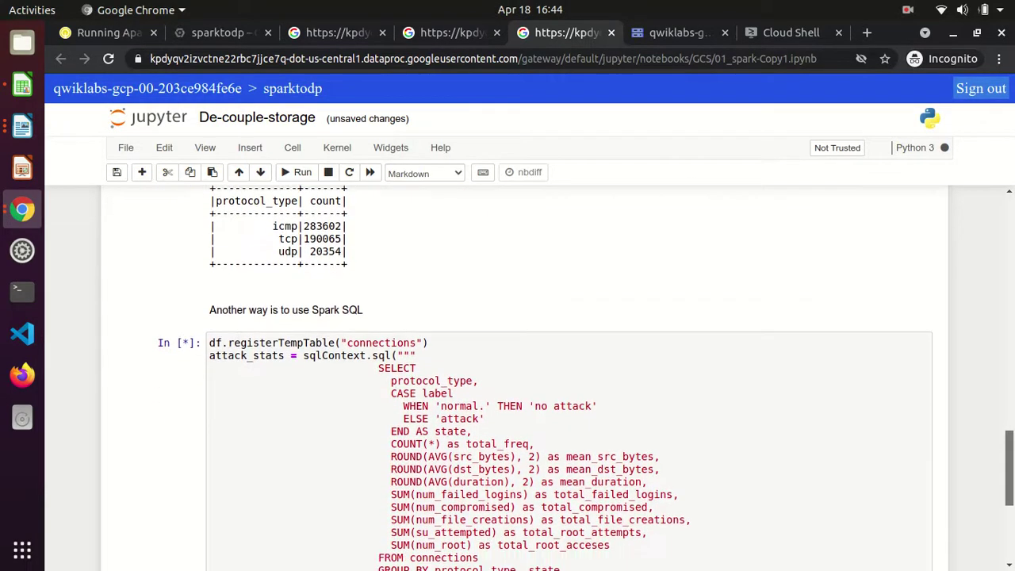
- Examine the Spark SQL attack statistics query and its output down to the notebook's final plotting cell
{"action": "scroll", "coordinate": [568, 378], "scroll_direction": "up", "scroll_amount": 1}
{"action": "scroll", "coordinate": [568, 377], "scroll_direction": "down", "scroll_amount": 2}
{"action": "scroll", "coordinate": [568, 377], "scroll_direction": "up", "scroll_amount": 2}
{"action": "scroll", "coordinate": [568, 377], "scroll_direction": "down", "scroll_amount": 9}
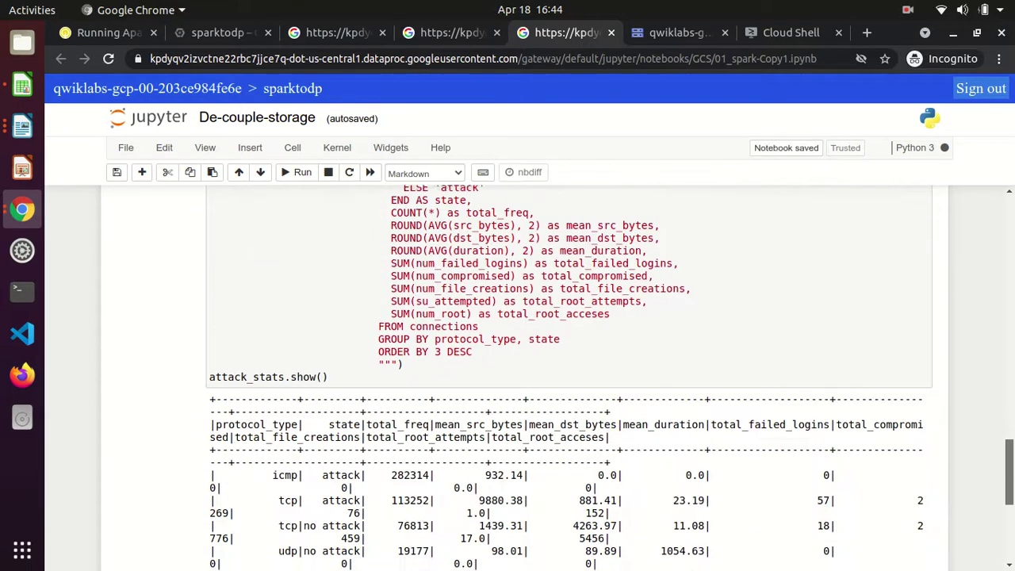
{"action": "key", "text": "shift+Return"}
{"action": "scroll", "coordinate": [524, 357], "scroll_direction": "down", "scroll_amount": 1}
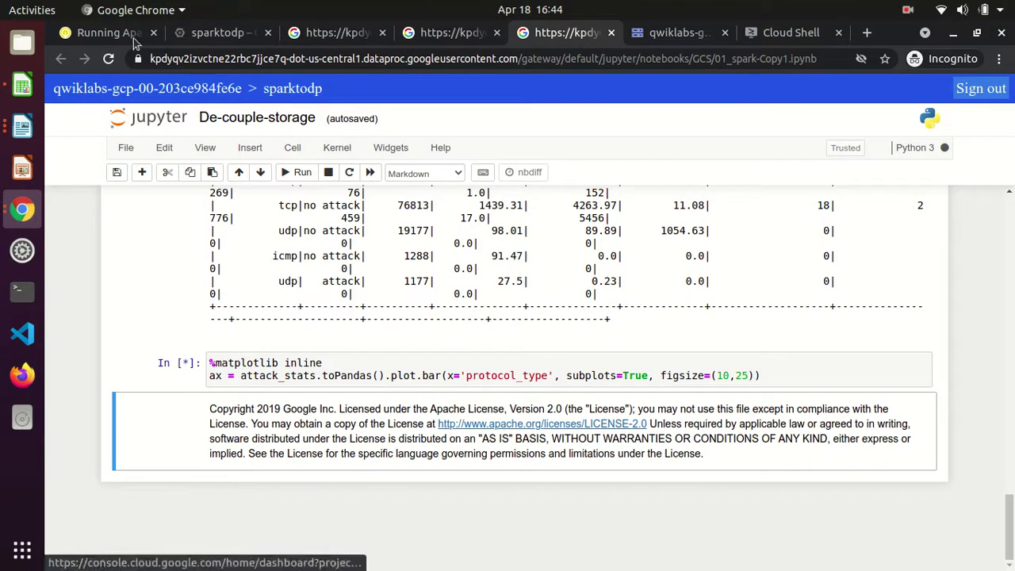
- Read the lab's Part 3: Deploy Spark Jobs introduction and its steps for copying and renaming the notebook
{"action": "left_click", "coordinate": [101, 32]}
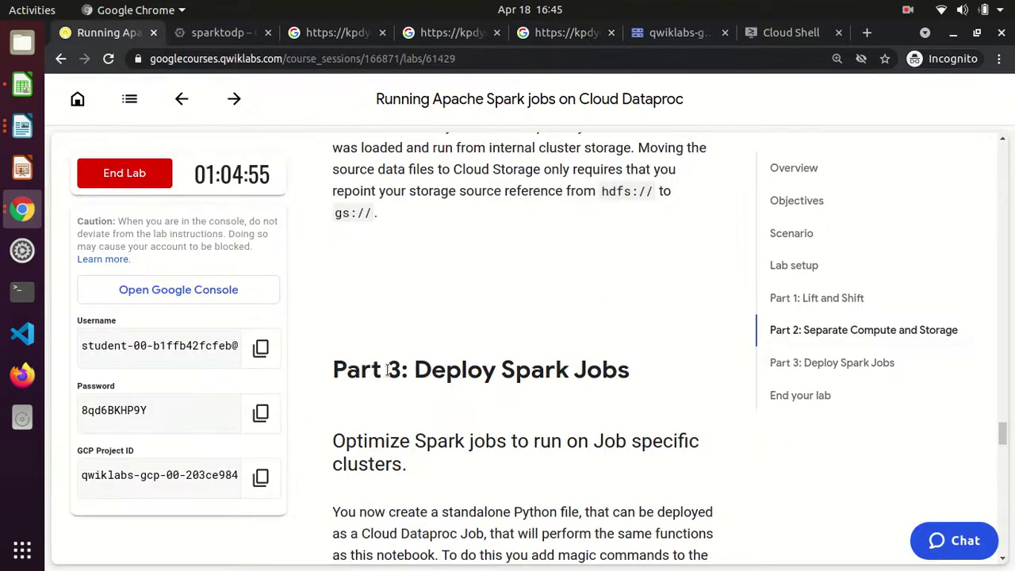
{"action": "left_click_drag", "start_coordinate": [333, 369], "coordinate": [651, 374]}
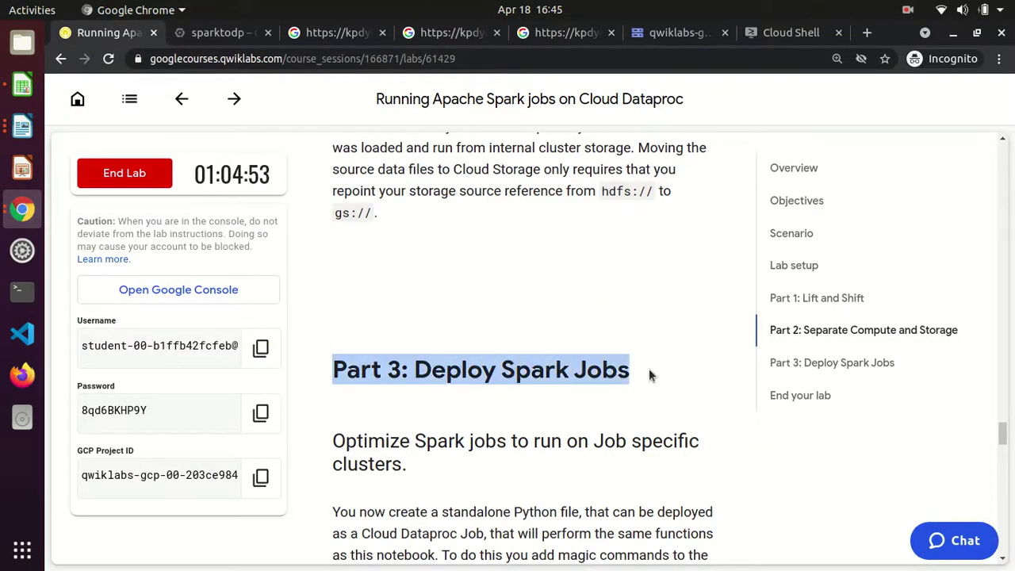
{"action": "left_click", "coordinate": [650, 373]}
{"action": "scroll", "coordinate": [649, 375], "scroll_direction": "down", "scroll_amount": 2}
{"action": "scroll", "coordinate": [650, 375], "scroll_direction": "down", "scroll_amount": 3}
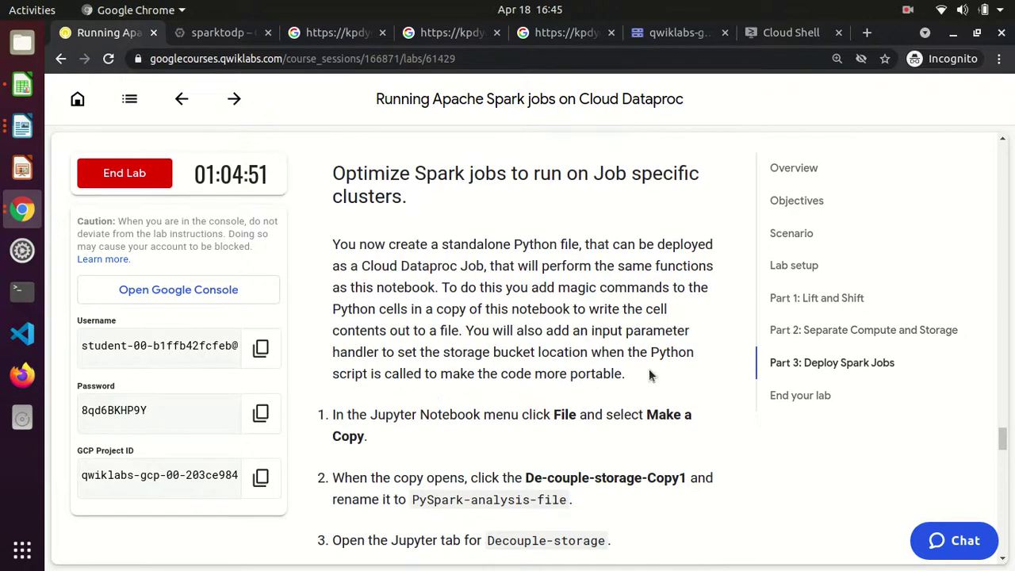
{"action": "left_click_drag", "start_coordinate": [335, 173], "coordinate": [408, 199]}
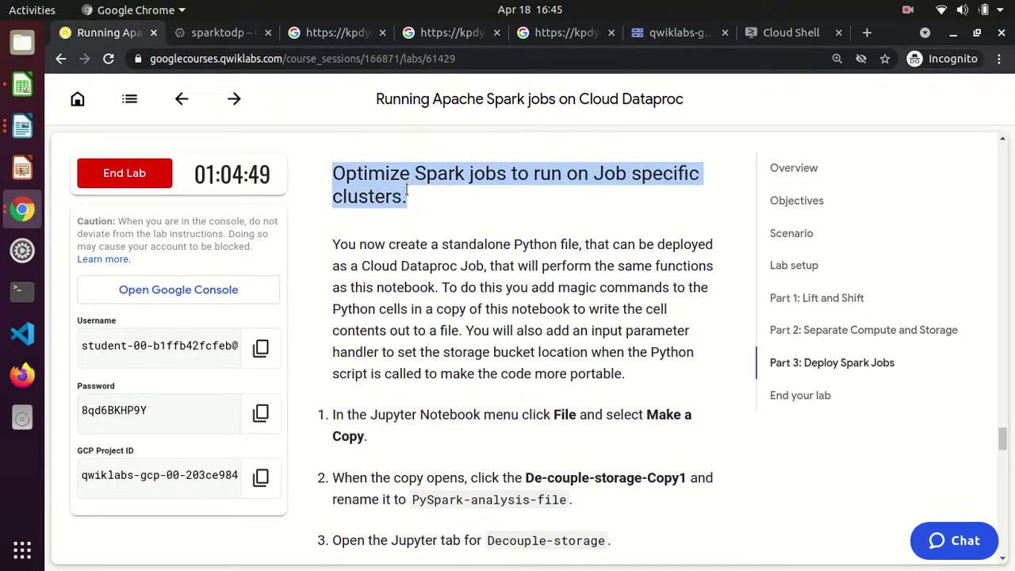
{"action": "left_click", "coordinate": [365, 238]}
{"action": "left_click_drag", "start_coordinate": [333, 243], "coordinate": [581, 243]}
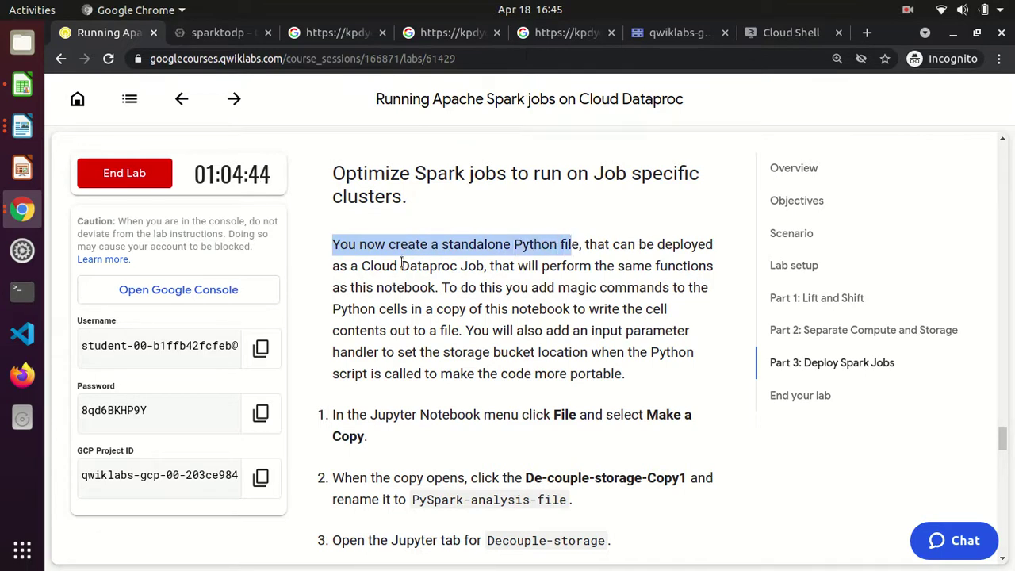
{"action": "left_click_drag", "start_coordinate": [361, 268], "coordinate": [489, 267]}
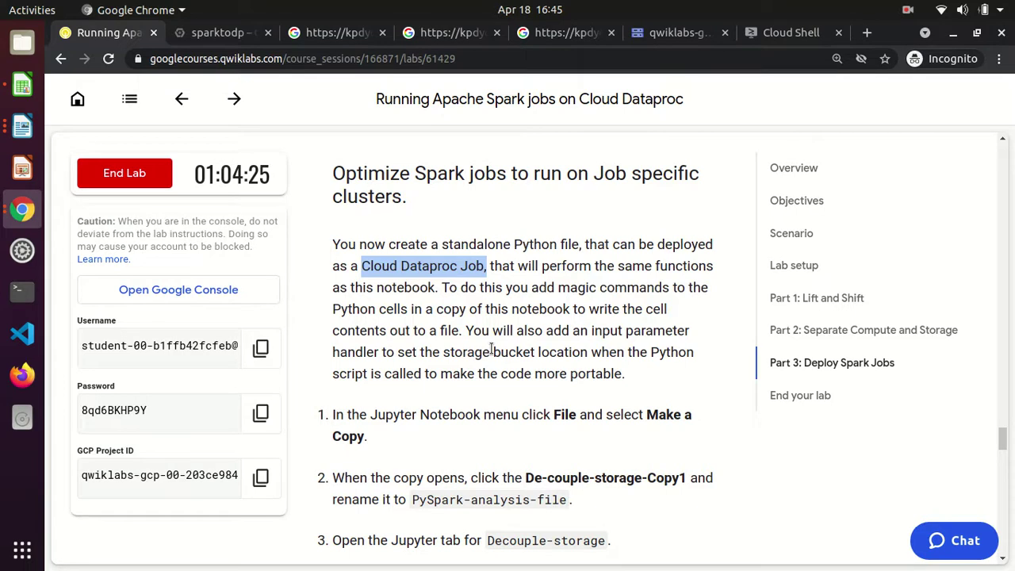
{"action": "scroll", "coordinate": [492, 352], "scroll_direction": "down", "scroll_amount": 4}
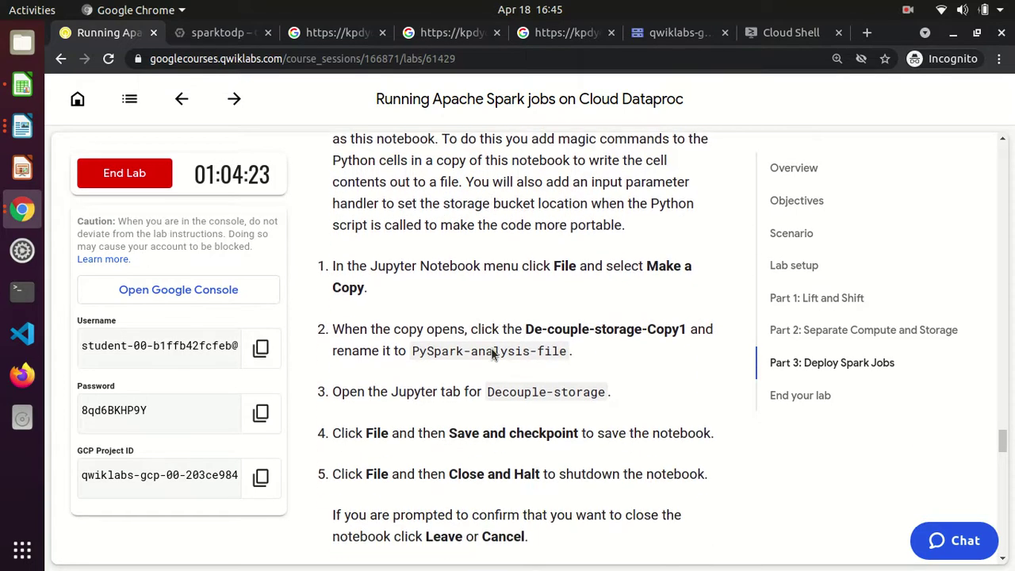
{"action": "left_click_drag", "start_coordinate": [526, 329], "coordinate": [687, 329]}
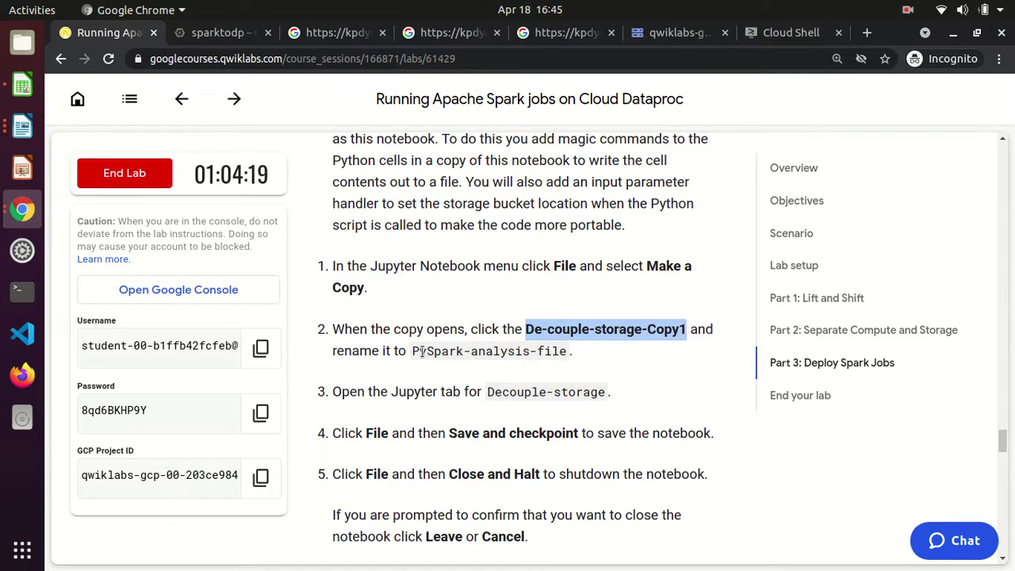
{"action": "left_click_drag", "start_coordinate": [411, 350], "coordinate": [570, 351]}
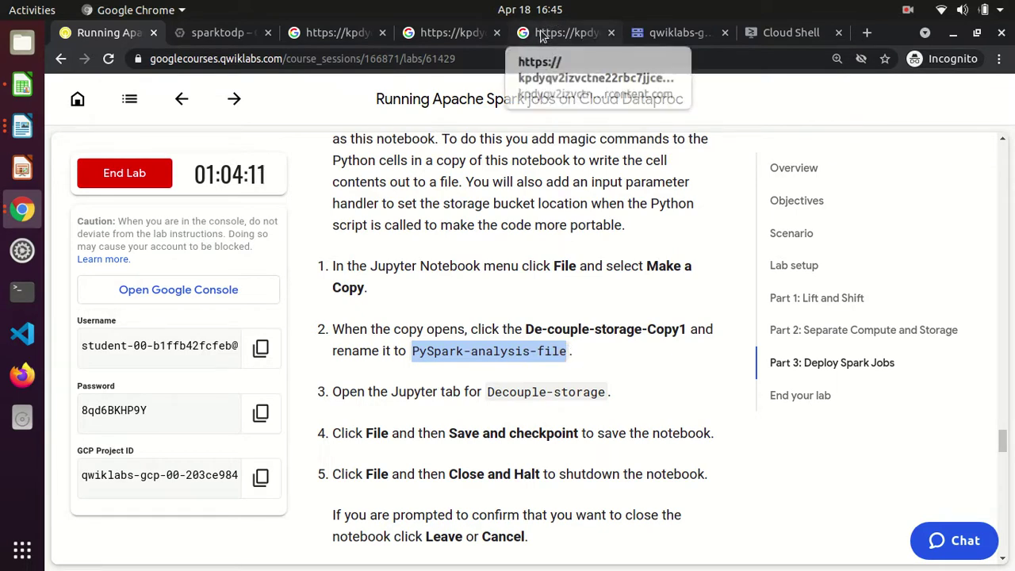
- Make a copy of the De-couple-storage notebook and rename the copy PySpark-analysis-file
{"action": "left_click", "coordinate": [542, 37]}
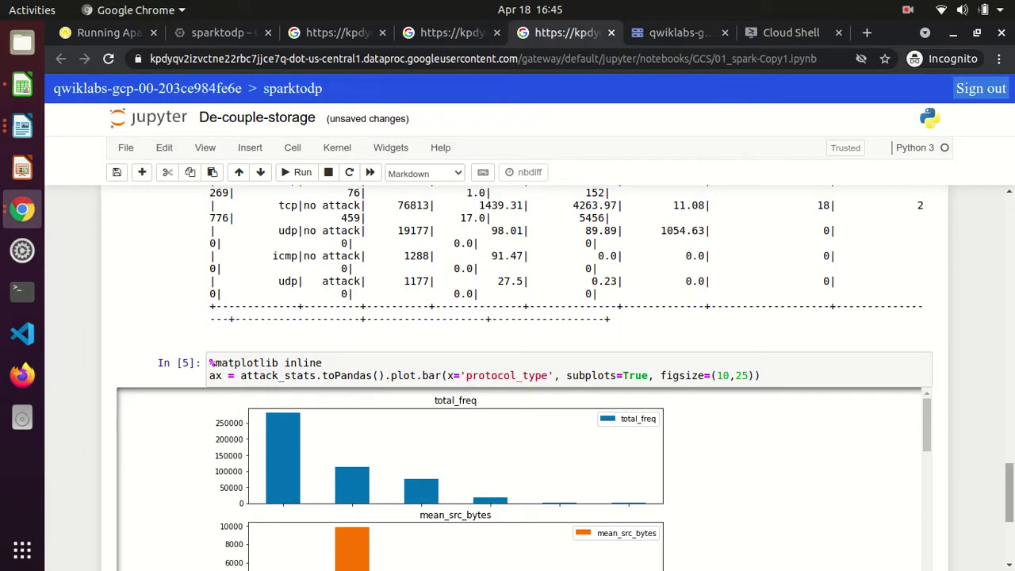
{"action": "scroll", "coordinate": [525, 228], "scroll_direction": "down", "scroll_amount": 4}
{"action": "left_click_drag", "start_coordinate": [1009, 515], "coordinate": [997, 221]}
{"action": "left_click", "coordinate": [127, 149]}
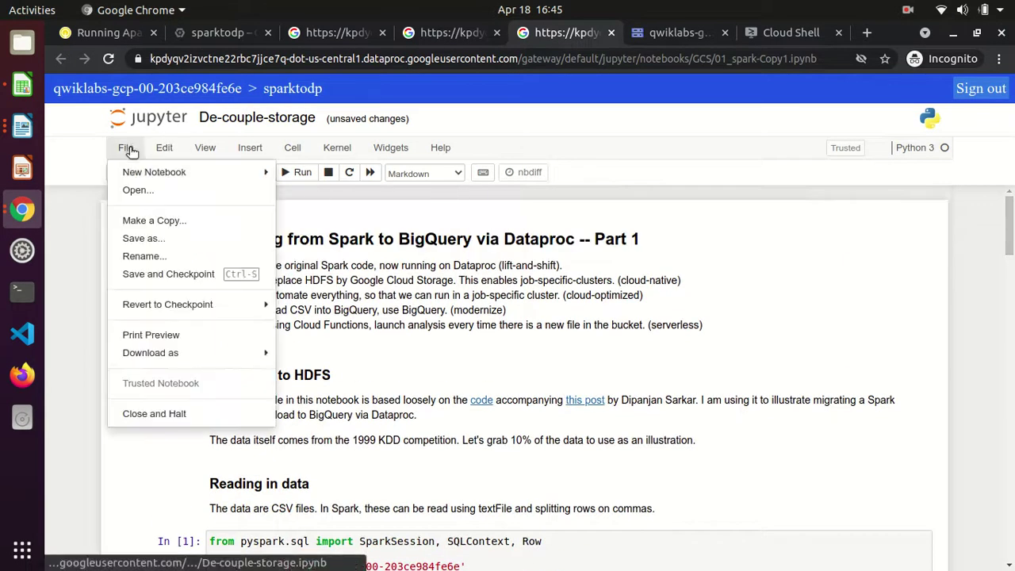
{"action": "left_click", "coordinate": [151, 220]}
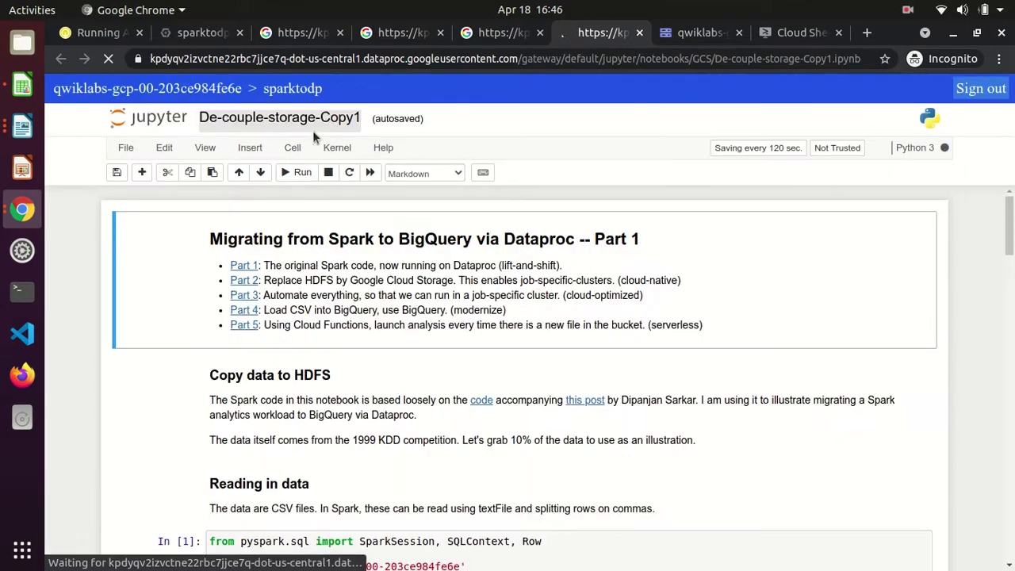
{"action": "left_click", "coordinate": [313, 125]}
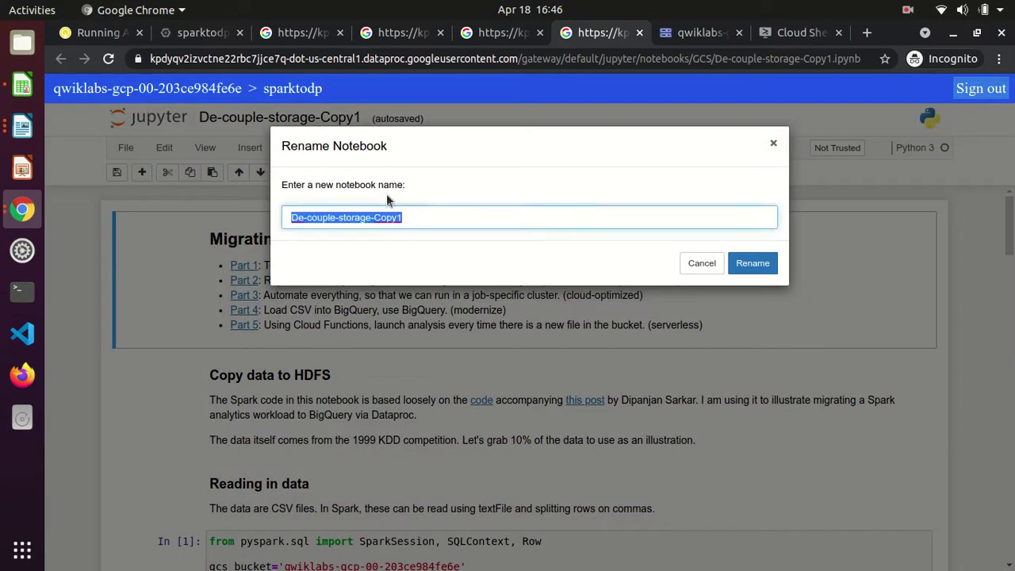
{"action": "type", "text": "PySpark-analysis-file"}
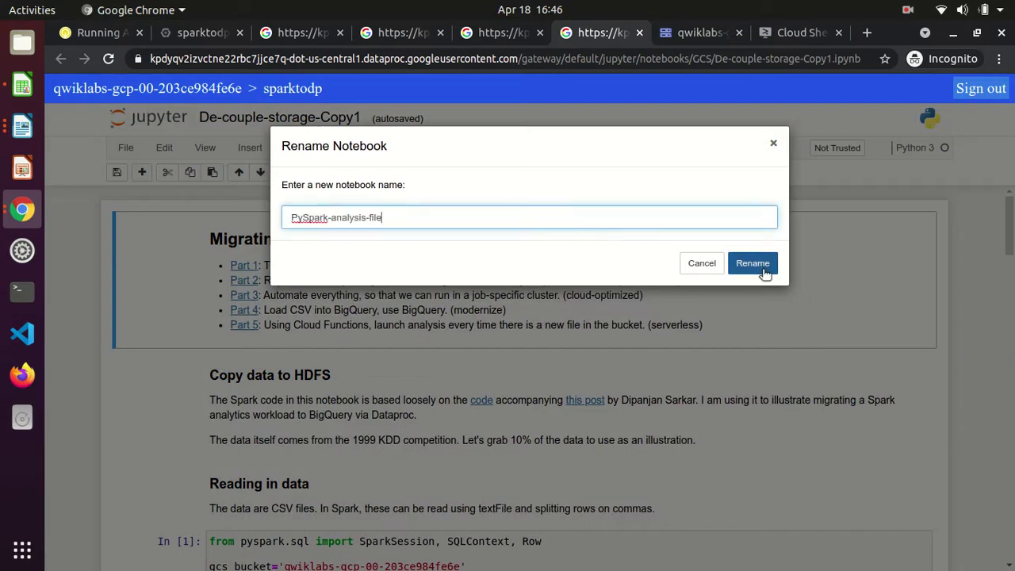
{"action": "left_click", "coordinate": [765, 272]}
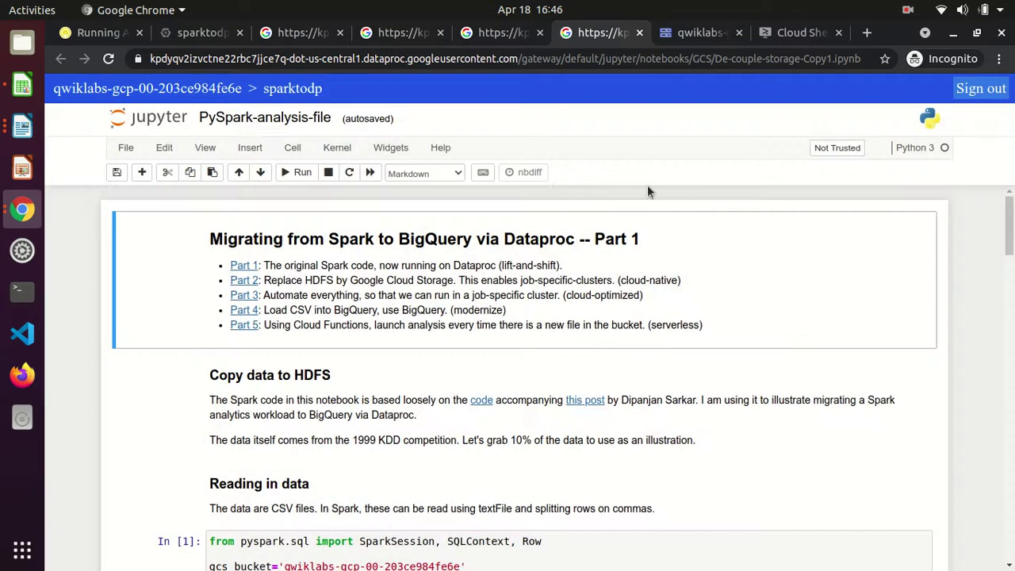
- Save the De-couple-storage notebook with a checkpoint, and close and halt it
{"action": "left_click", "coordinate": [505, 38]}
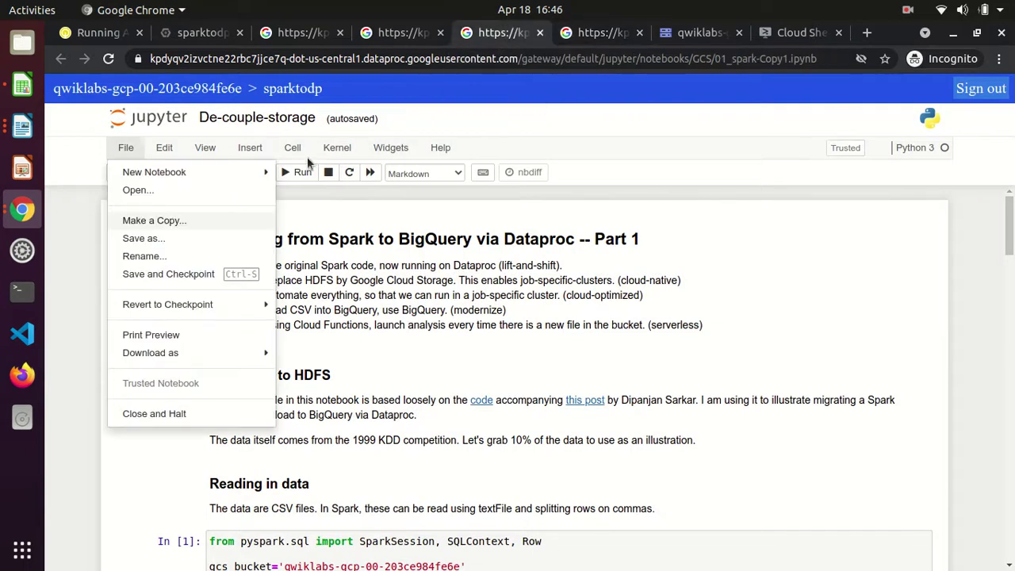
{"action": "left_click", "coordinate": [164, 275]}
{"action": "left_click", "coordinate": [129, 150]}
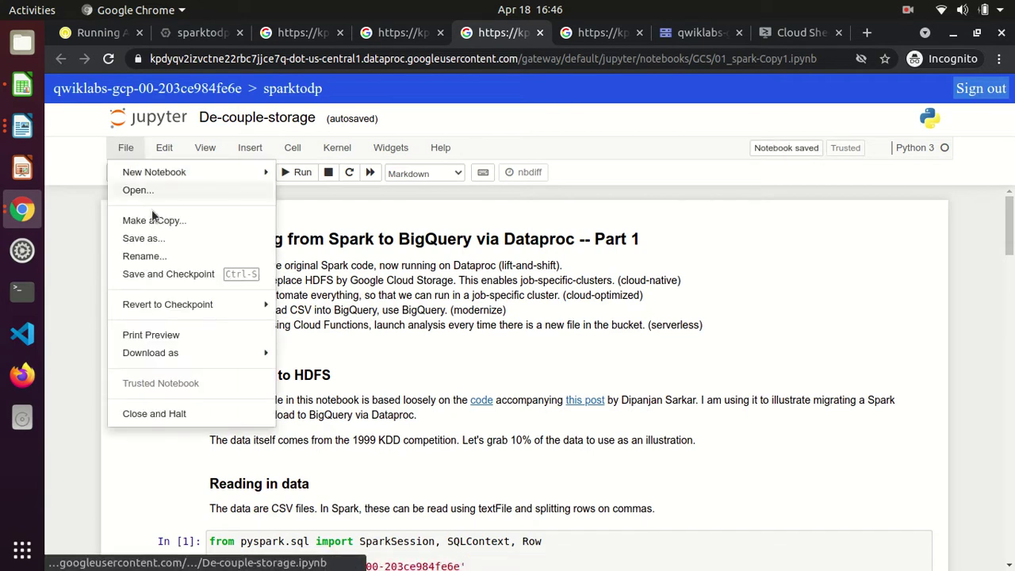
{"action": "left_click", "coordinate": [163, 275]}
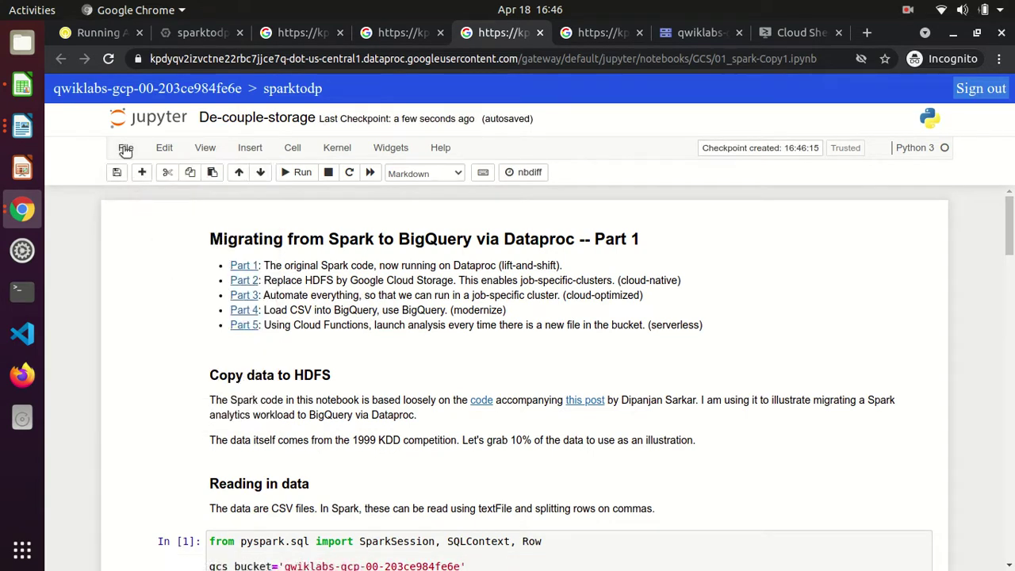
{"action": "left_click", "coordinate": [125, 149]}
{"action": "left_click", "coordinate": [175, 415]}
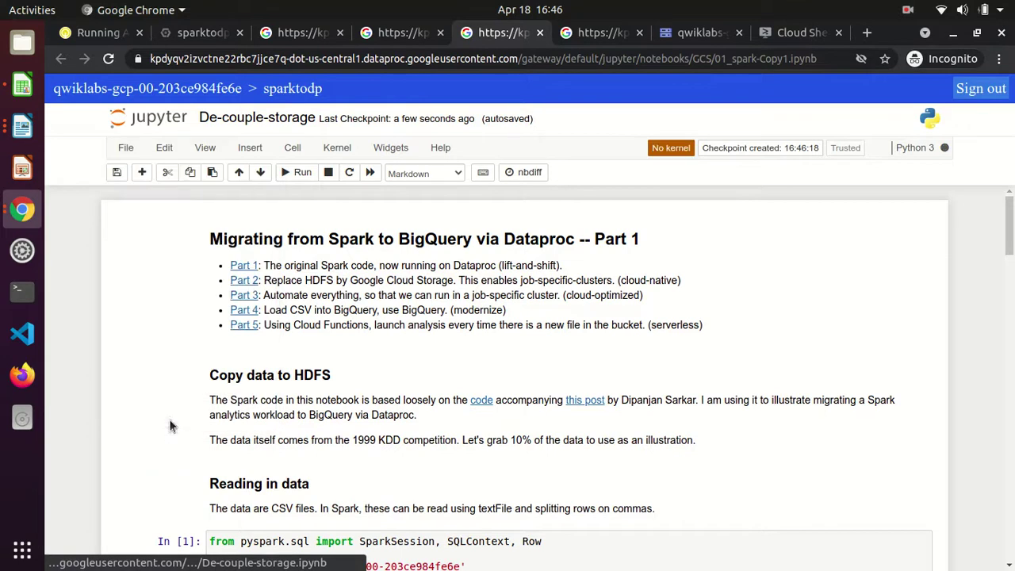
- Read lab steps 6 to 9 on inserting a new first code cell in PySpark-analysis-file
{"action": "left_click", "coordinate": [85, 34]}
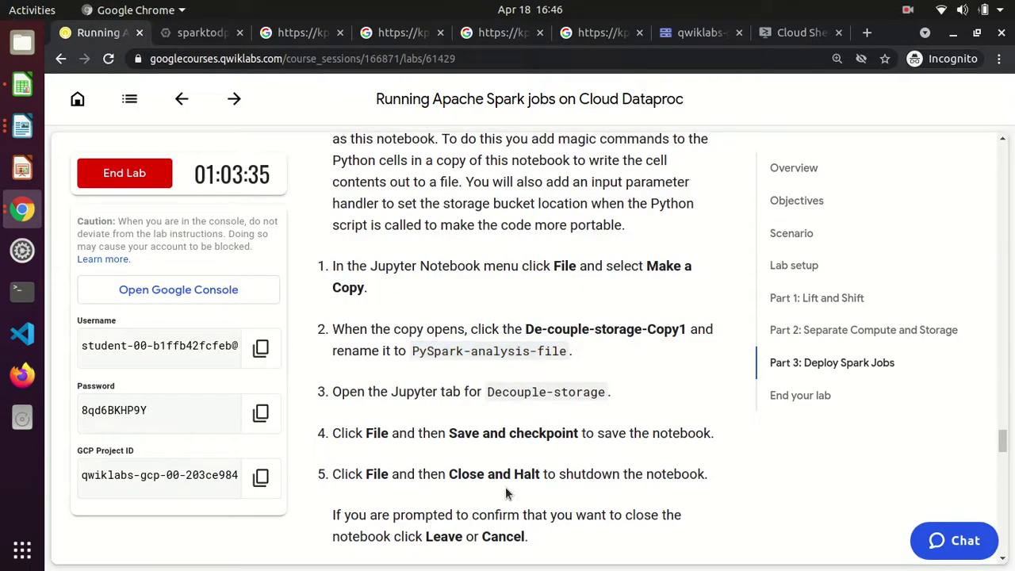
{"action": "scroll", "coordinate": [505, 493], "scroll_direction": "down", "scroll_amount": 4}
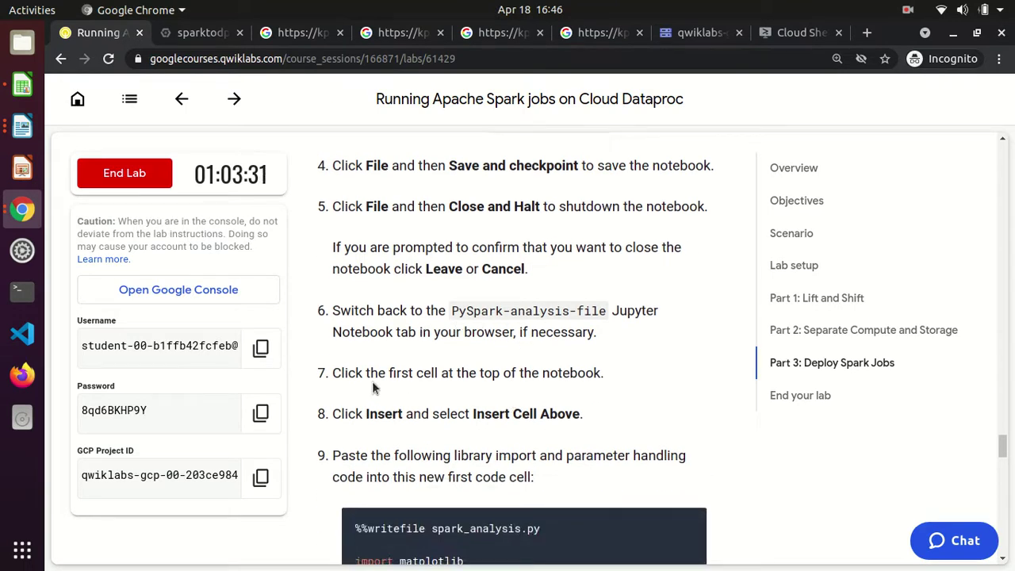
{"action": "left_click_drag", "start_coordinate": [340, 375], "coordinate": [587, 374]}
{"action": "left_click", "coordinate": [585, 377]}
{"action": "left_click_drag", "start_coordinate": [474, 418], "coordinate": [600, 413]}
{"action": "left_click", "coordinate": [599, 412]}
{"action": "scroll", "coordinate": [558, 414], "scroll_direction": "down", "scroll_amount": 1}
{"action": "scroll", "coordinate": [558, 414], "scroll_direction": "down", "scroll_amount": 3}
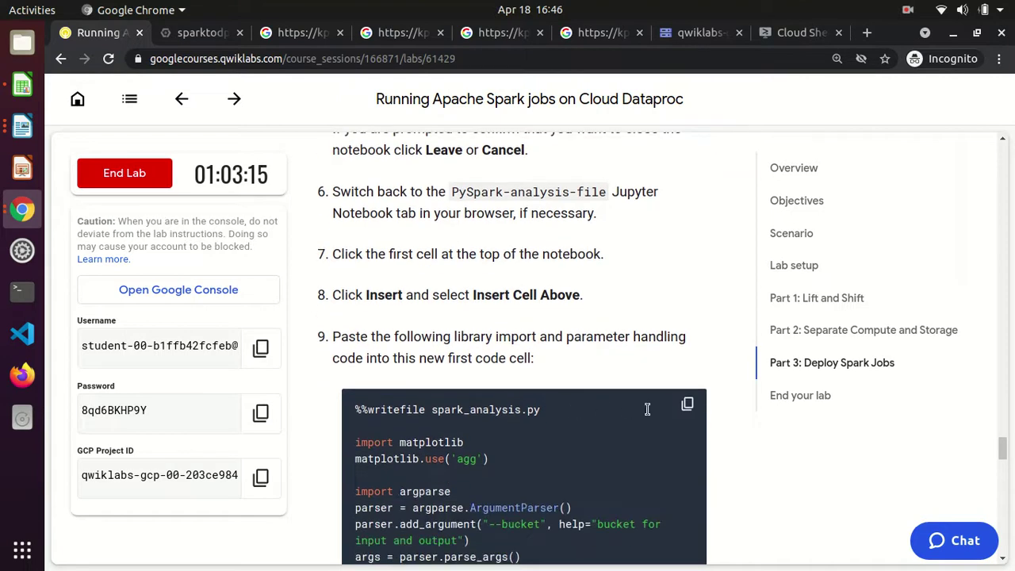
- Insert a cell above the first cell of PySpark-analysis-file containing the lab's %%writefile spark_analysis.py import and parameter handling code
{"action": "left_click", "coordinate": [688, 405]}
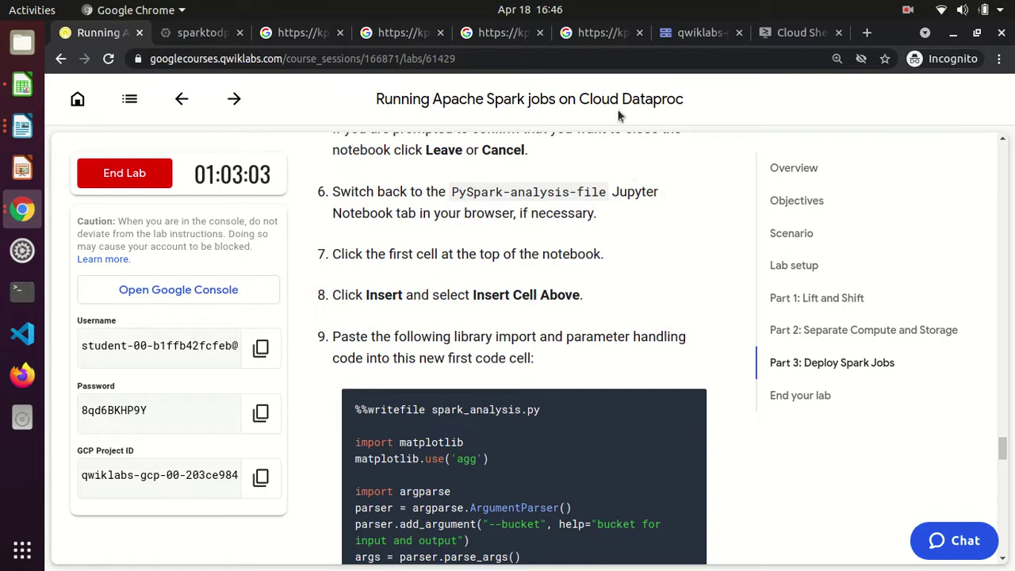
{"action": "left_click", "coordinate": [600, 35]}
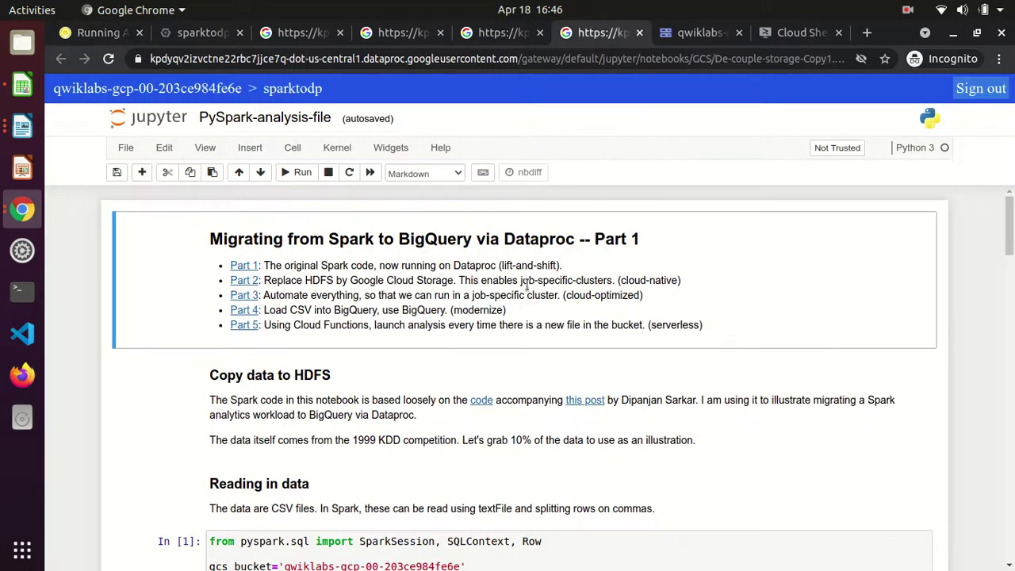
{"action": "left_click", "coordinate": [250, 148]}
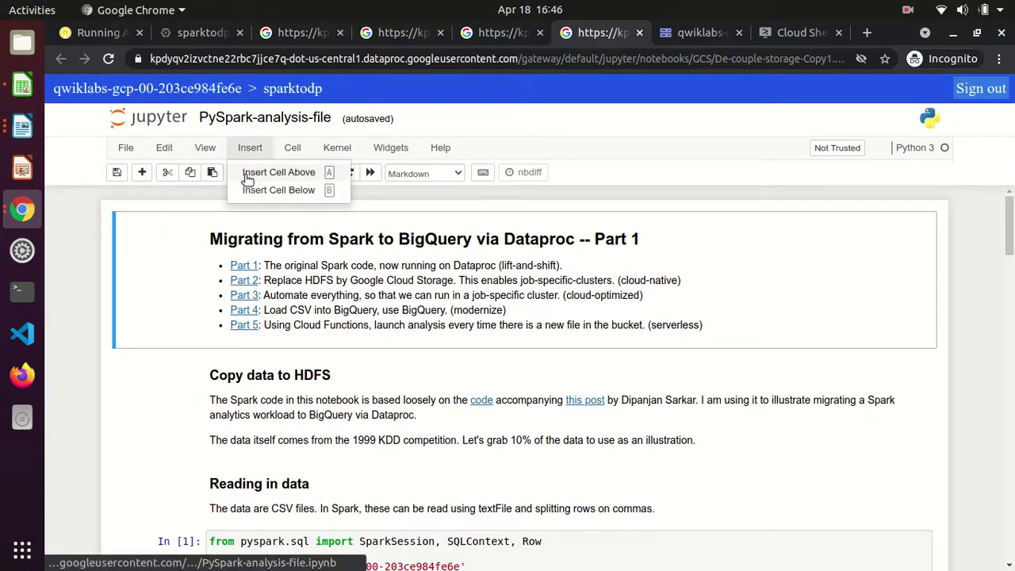
{"action": "left_click", "coordinate": [247, 174]}
{"action": "left_click", "coordinate": [247, 227]}
{"action": "key", "text": "ctrl+v"}
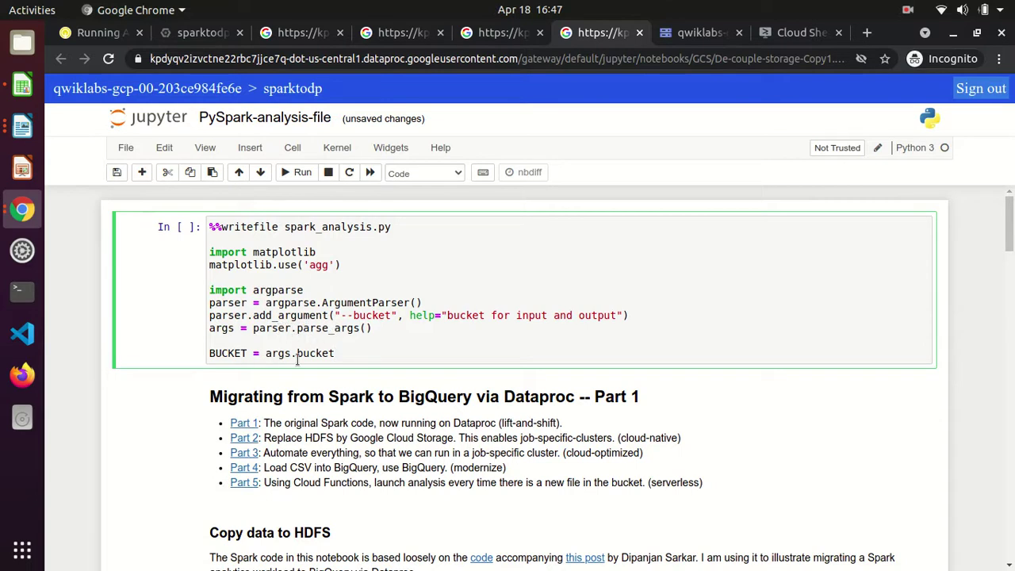
- Read the lab's explanation of the spark_analysis.py code and step 10 on adding %%writefile -a spark_analysis.py to the remaining cells
{"action": "left_click", "coordinate": [106, 32]}
{"action": "scroll", "coordinate": [422, 322], "scroll_direction": "down", "scroll_amount": 3}
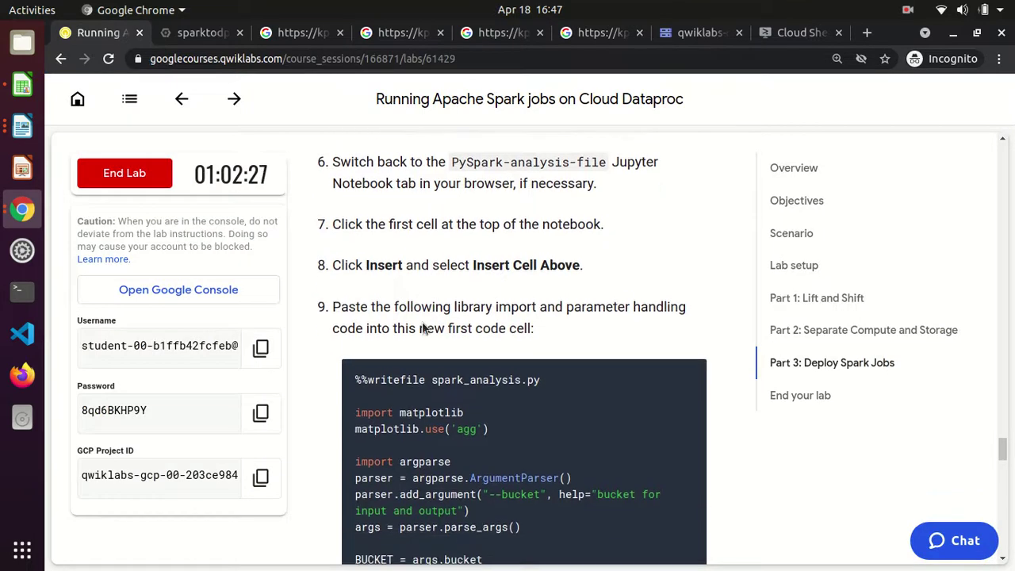
{"action": "scroll", "coordinate": [422, 321], "scroll_direction": "down", "scroll_amount": 4}
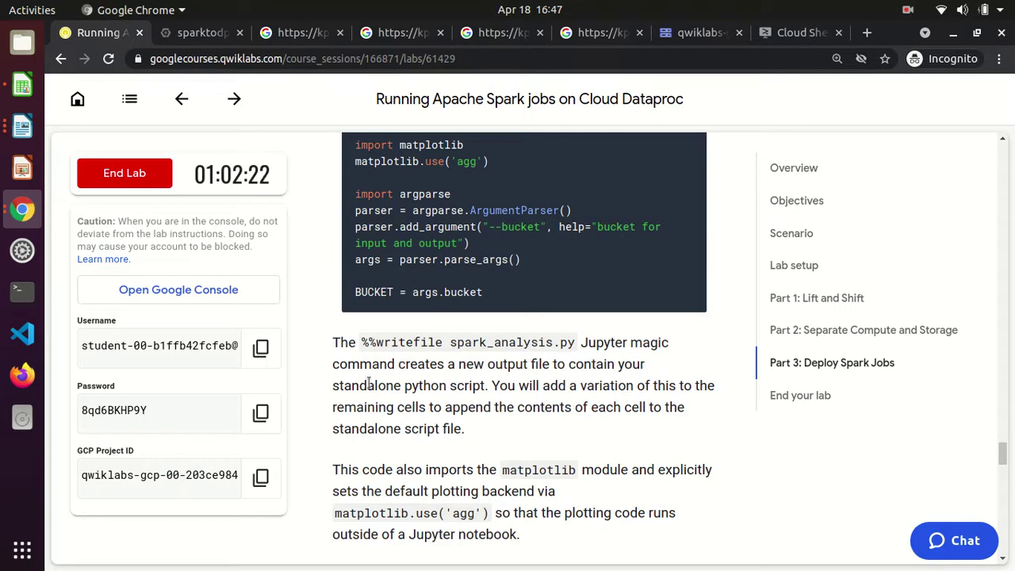
{"action": "left_click_drag", "start_coordinate": [333, 385], "coordinate": [481, 386]}
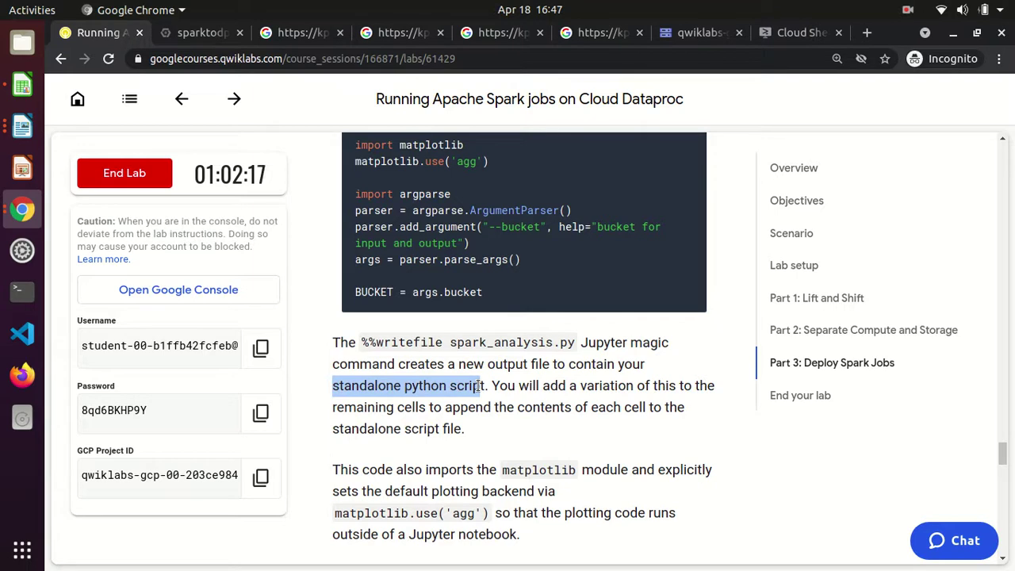
{"action": "left_click", "coordinate": [510, 388]}
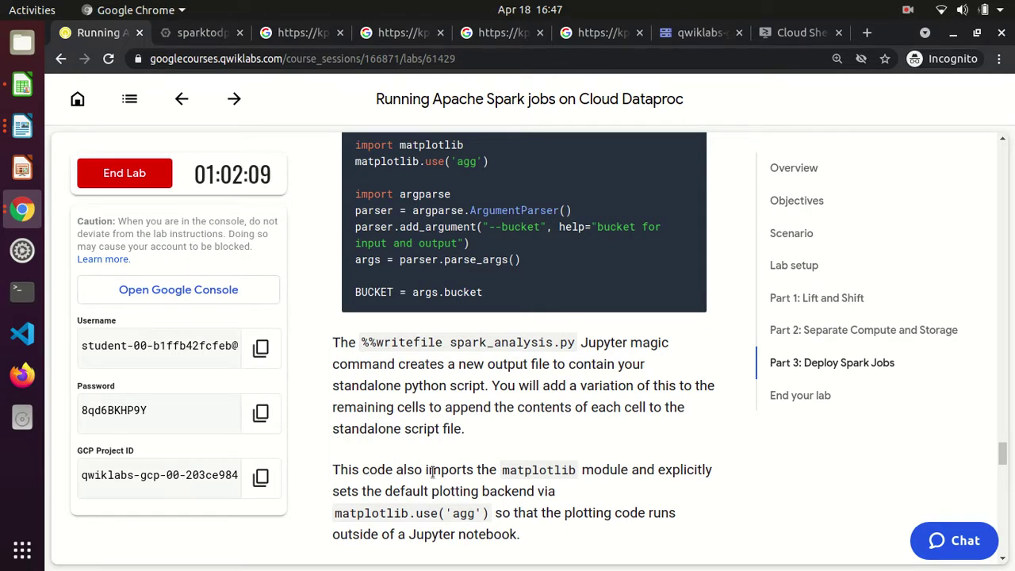
{"action": "scroll", "coordinate": [432, 471], "scroll_direction": "down", "scroll_amount": 4}
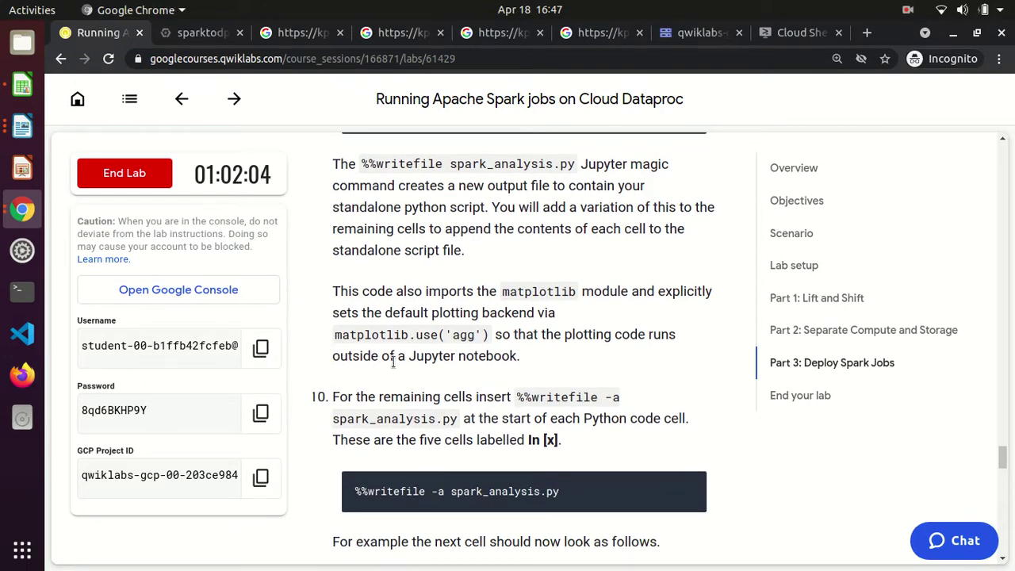
{"action": "scroll", "coordinate": [393, 361], "scroll_direction": "down", "scroll_amount": 3}
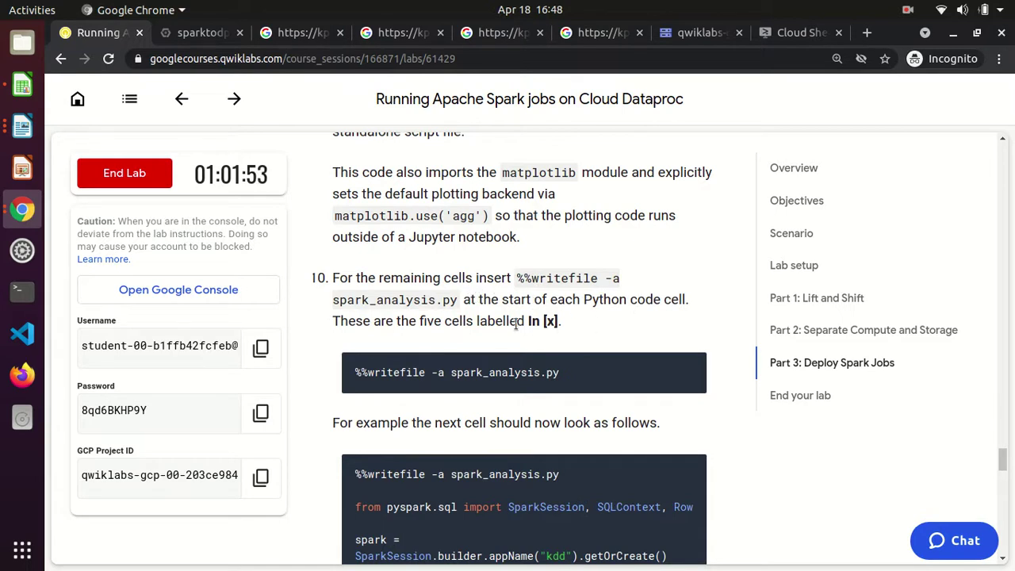
{"action": "mouse_move", "coordinate": [641, 358]}
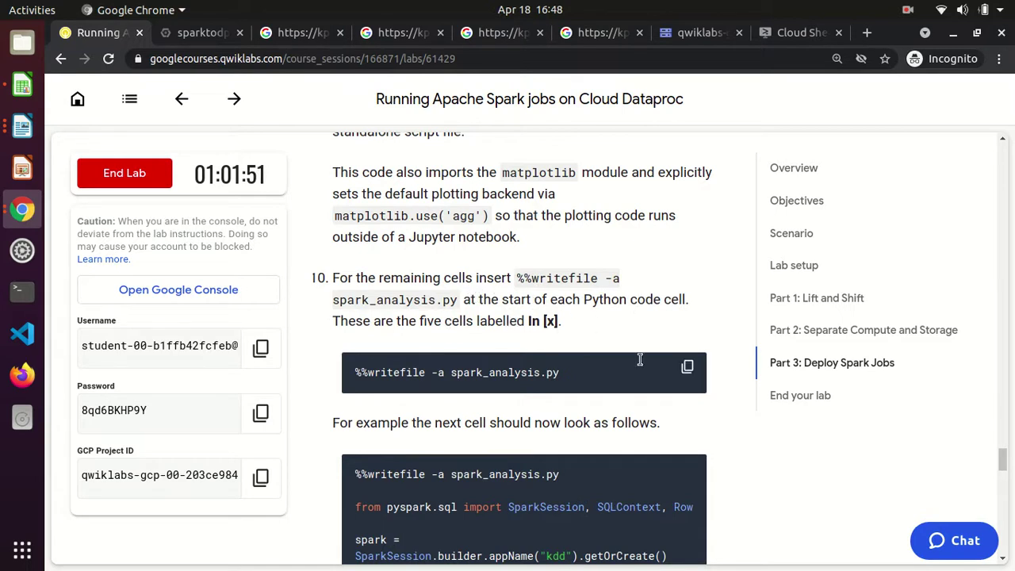
- Copy the lab's %%writefile -a spark_analysis.py line and insert it as the first line of the "Reading in data" SparkSession cell
{"action": "left_click", "coordinate": [687, 368]}
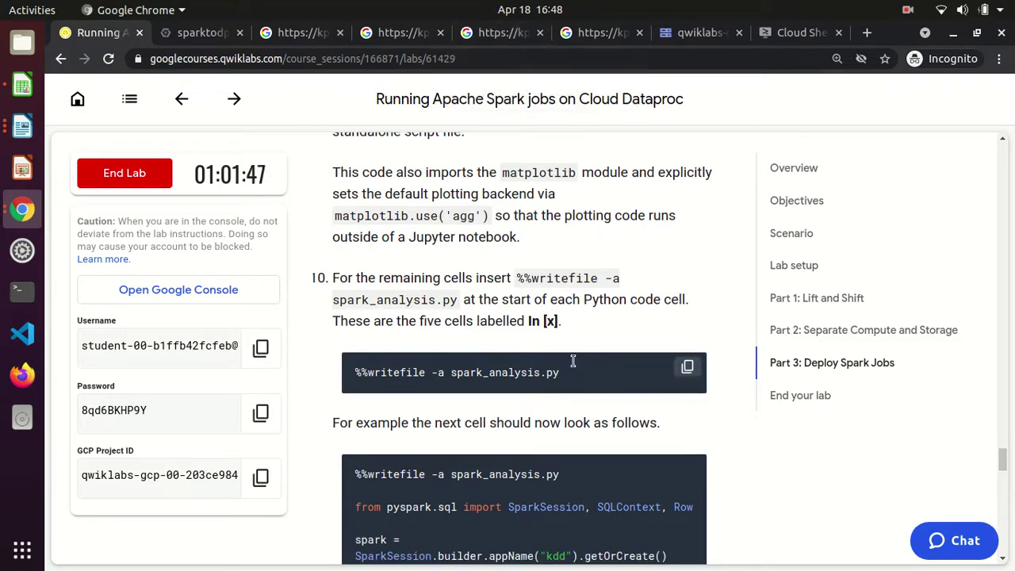
{"action": "left_click_drag", "start_coordinate": [566, 374], "coordinate": [350, 372]}
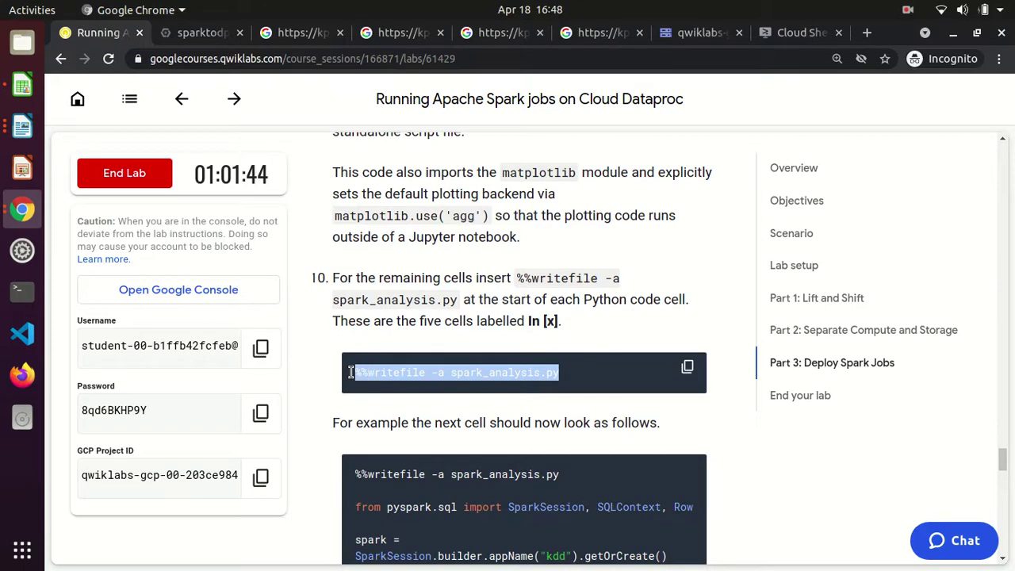
{"action": "left_click", "coordinate": [594, 40]}
{"action": "left_click_drag", "start_coordinate": [1010, 226], "coordinate": [1010, 273]}
{"action": "left_click", "coordinate": [588, 347]}
{"action": "key", "text": "Return"}
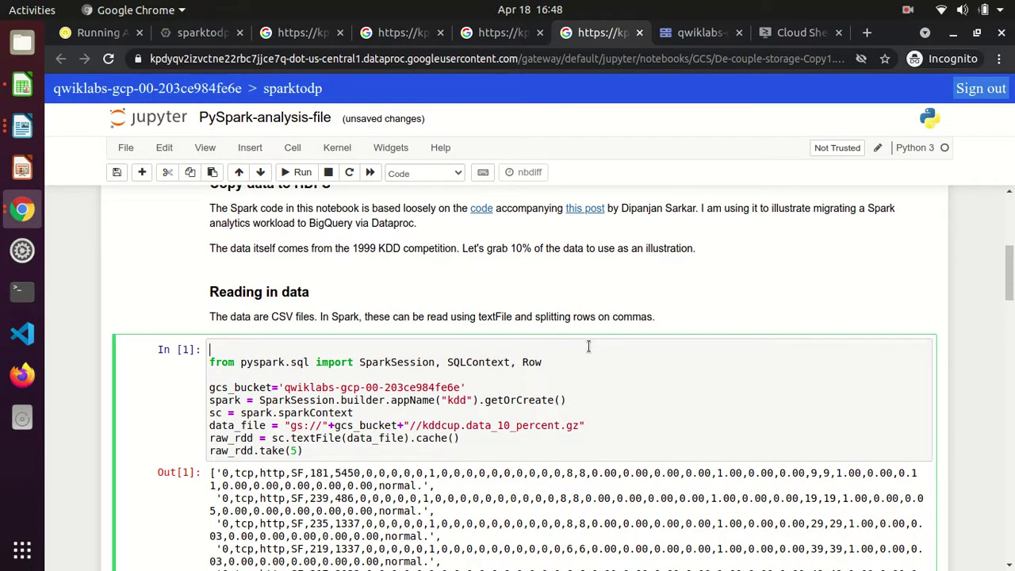
{"action": "key", "text": "ctrl+v"}
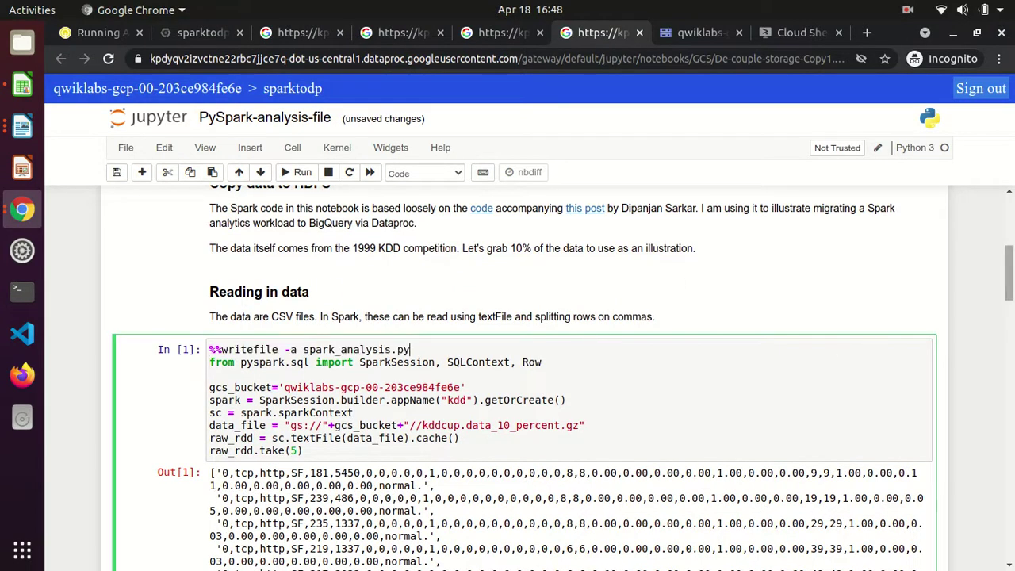
- Add %%writefile -a spark_analysis.py as the first line of the cell that builds csv_rdd and parsed_rdd
{"action": "scroll", "coordinate": [716, 268], "scroll_direction": "down", "scroll_amount": 5}
{"action": "left_click", "coordinate": [579, 231]}
{"action": "key", "text": "Return"}
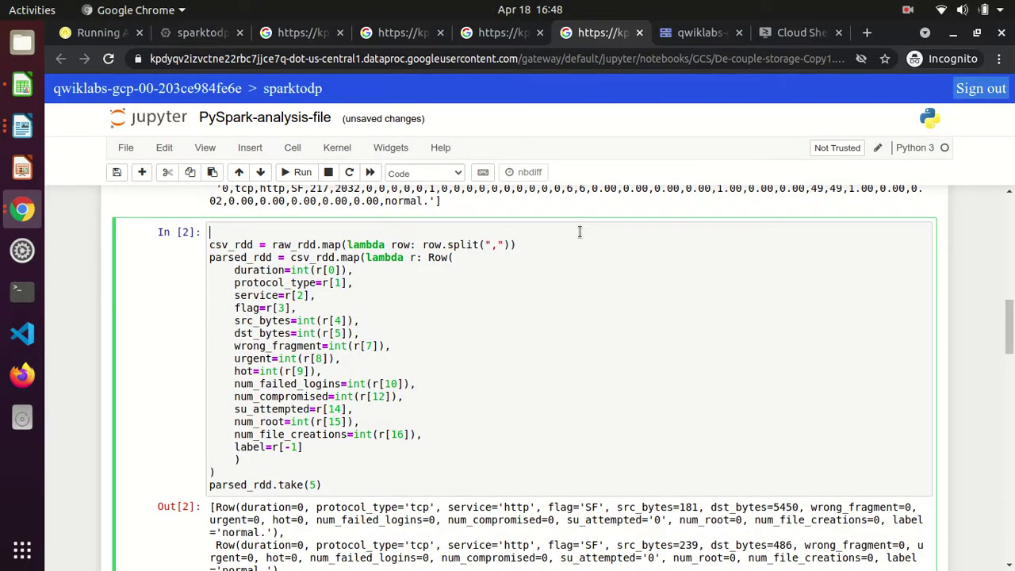
{"action": "type", "text": "%%writefile -a spark_analysis.py"}
- Add %%writefile -a spark_analysis.py at the start of the "Spark analysis" cell that creates sqlContext
{"action": "scroll", "coordinate": [885, 317], "scroll_direction": "down", "scroll_amount": 5}
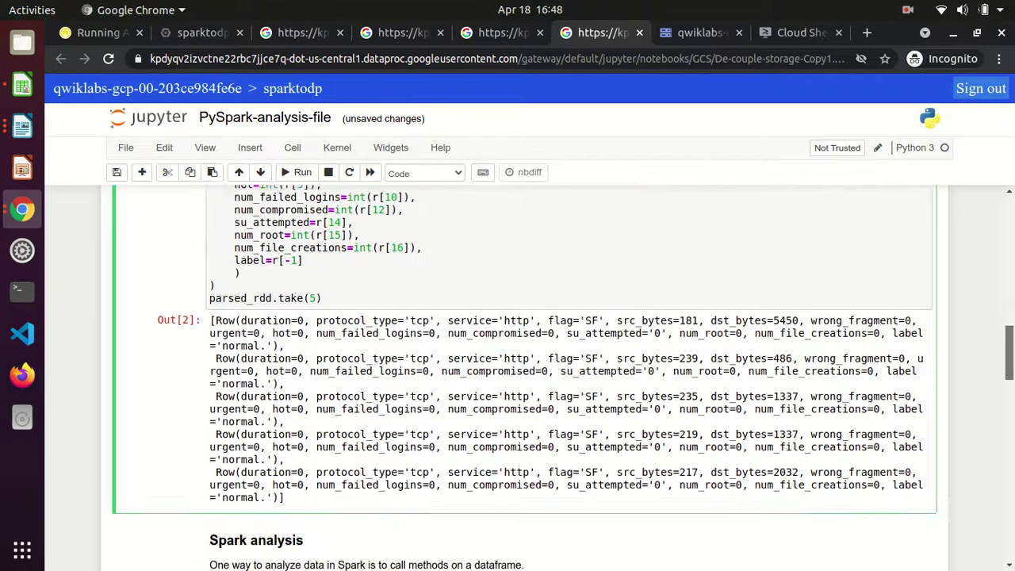
{"action": "left_click", "coordinate": [516, 436]}
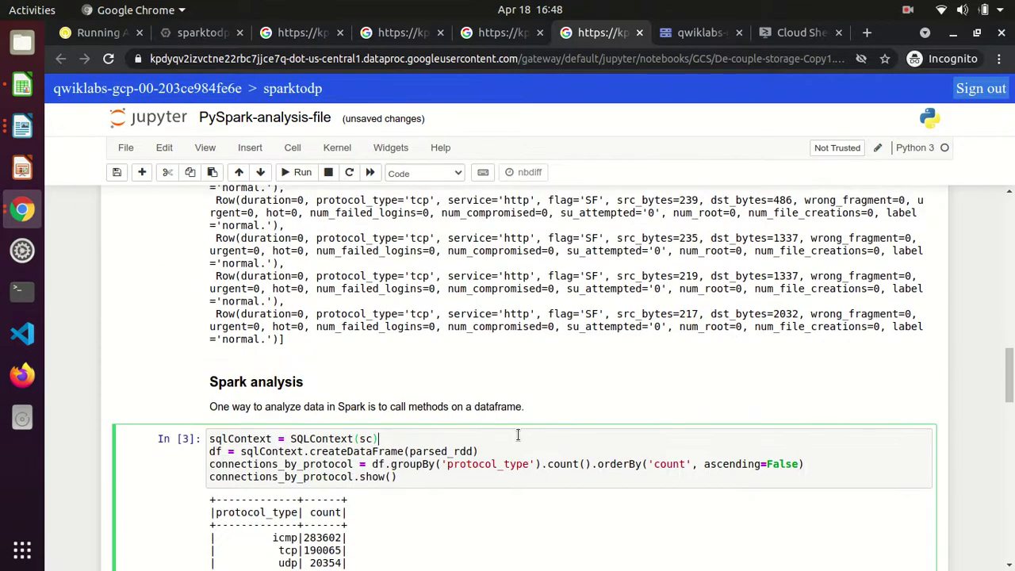
{"action": "key", "text": "Home"}
{"action": "key", "text": "Return"}
{"action": "key", "text": "ctrl+v"}
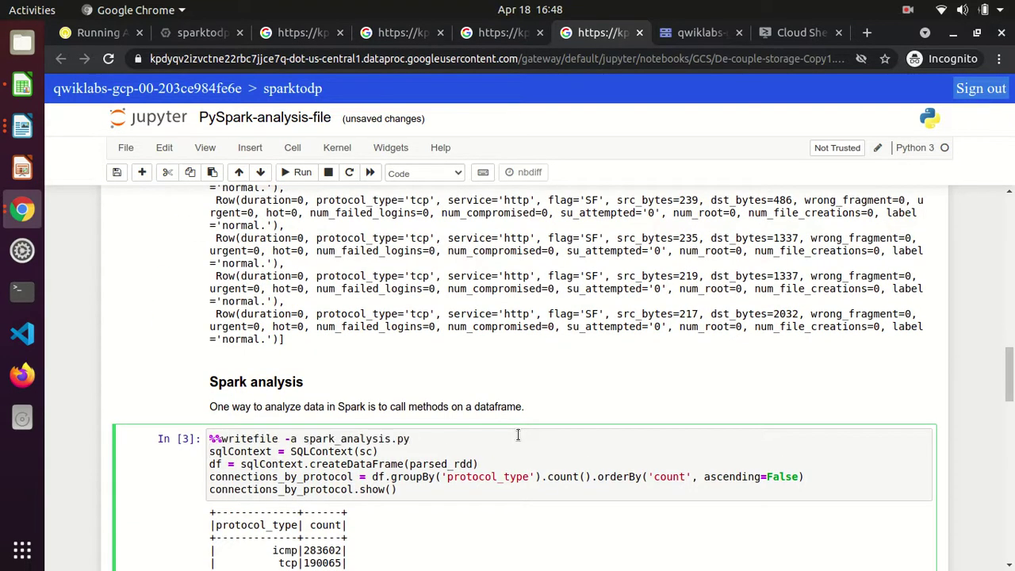
- Add %%writefile -a spark_analysis.py at the start of the Spark SQL cell that registers the connections temp table
{"action": "scroll", "coordinate": [1009, 376], "scroll_direction": "down", "scroll_amount": 4}
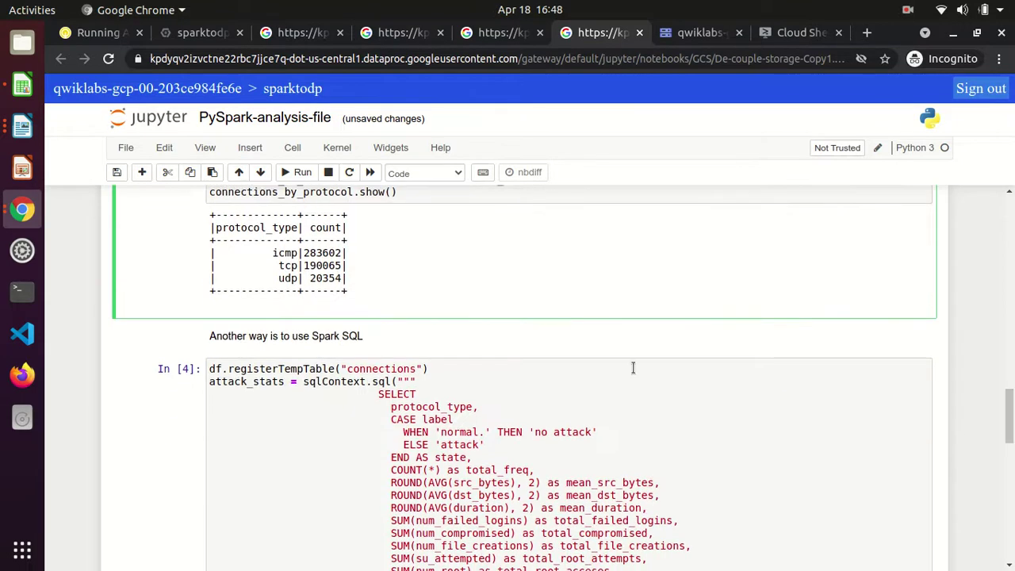
{"action": "left_click", "coordinate": [565, 369]}
{"action": "key", "text": "Home"}
{"action": "key", "text": "Return"}
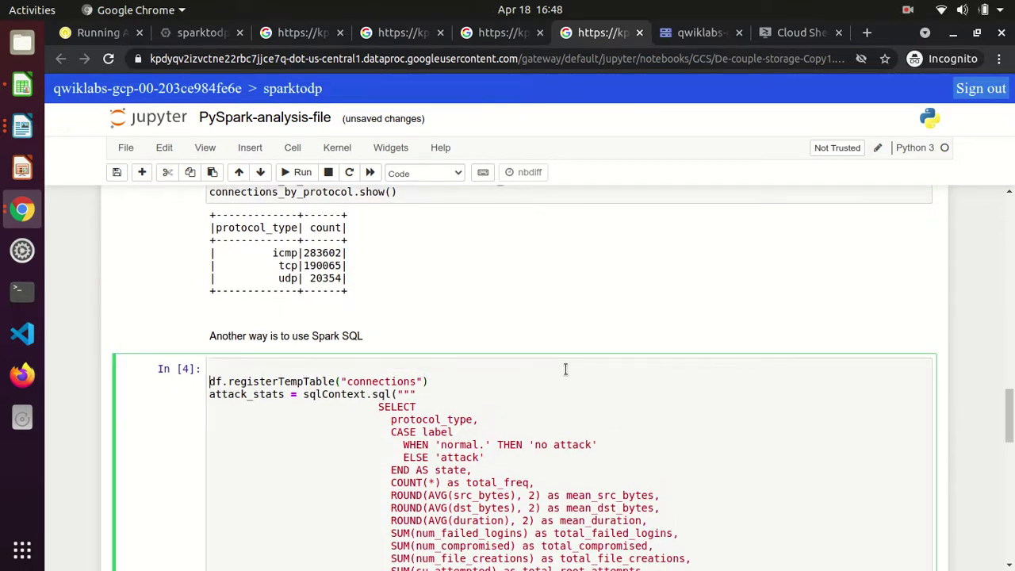
{"action": "key", "text": "ctrl+v"}
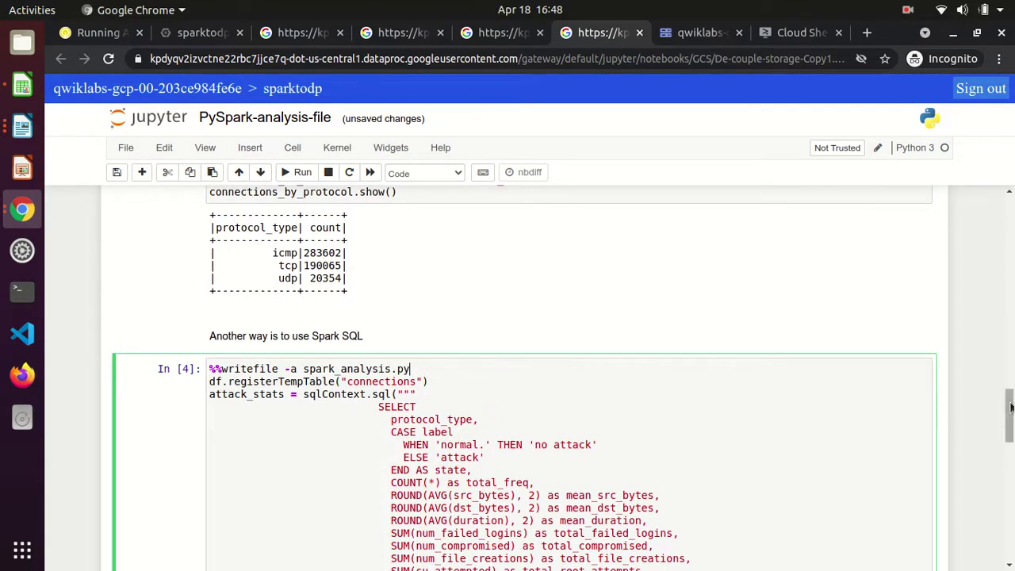
- Add %%writefile -a spark_analysis.py above the %matplotlib inline line in the bar chart cell
{"action": "scroll", "coordinate": [1010, 417], "scroll_direction": "down", "scroll_amount": 1}
{"action": "left_click_drag", "start_coordinate": [1010, 417], "coordinate": [1010, 475]}
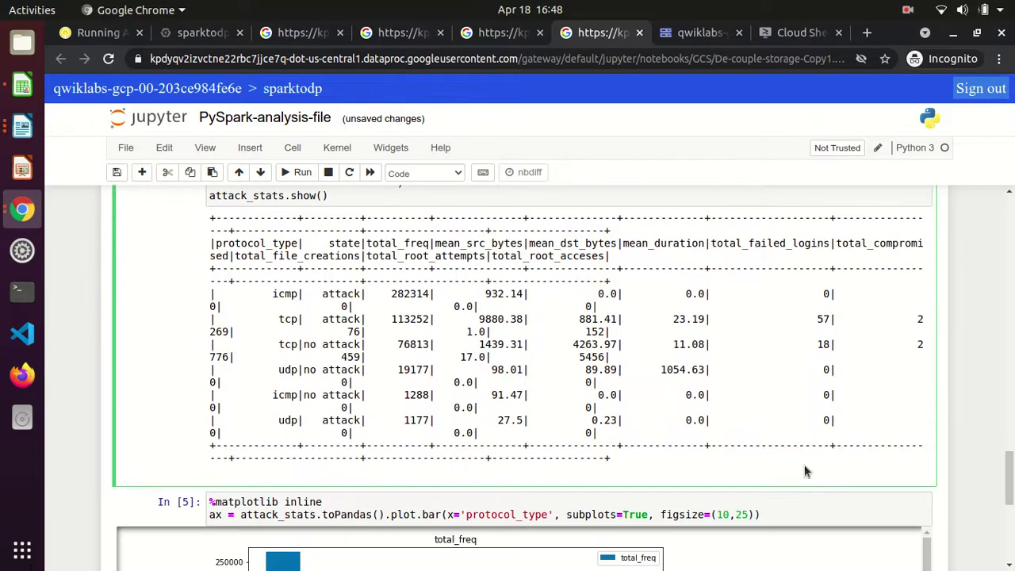
{"action": "left_click", "coordinate": [352, 502]}
{"action": "key", "text": "Return"}
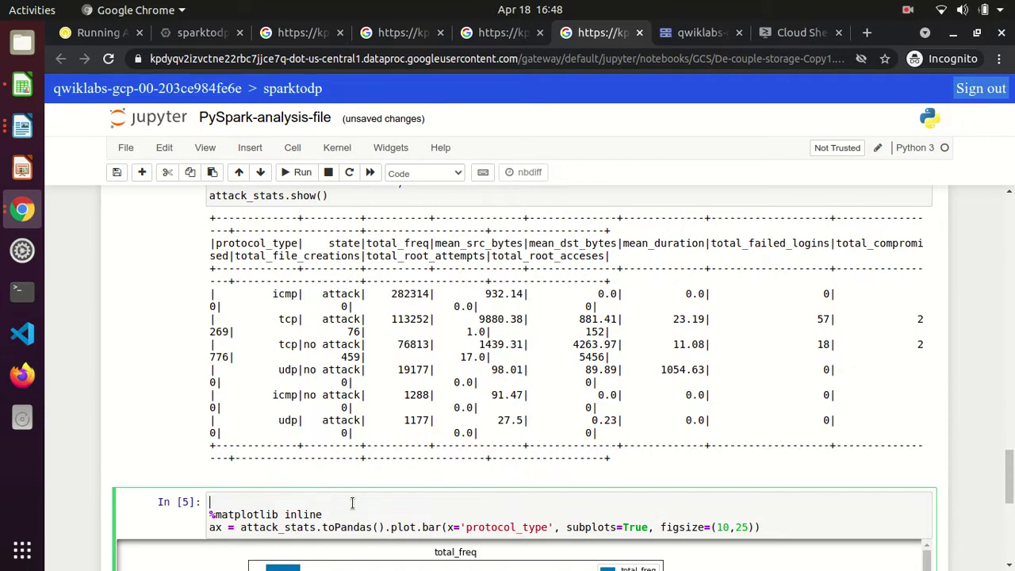
{"action": "type", "text": "%%writefile -a spark_analysis.py"}
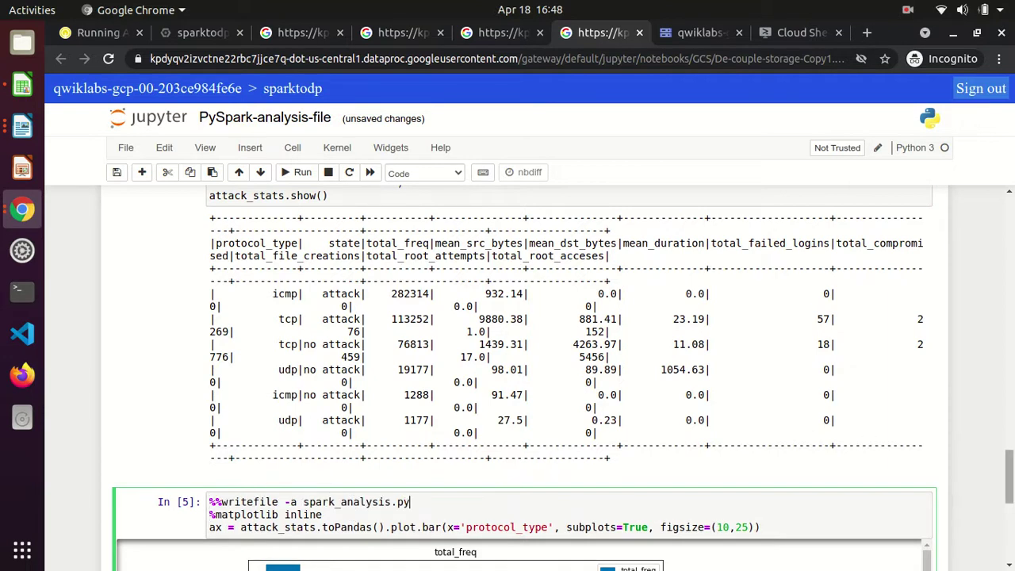
- Check the end of the notebook for remaining code cells and read lab steps 10 to 14 on finishing the script cells
{"action": "scroll", "coordinate": [870, 437], "scroll_direction": "down", "scroll_amount": 2}
{"action": "scroll", "coordinate": [524, 380], "scroll_direction": "down", "scroll_amount": 2}
{"action": "scroll", "coordinate": [524, 380], "scroll_direction": "up", "scroll_amount": 3}
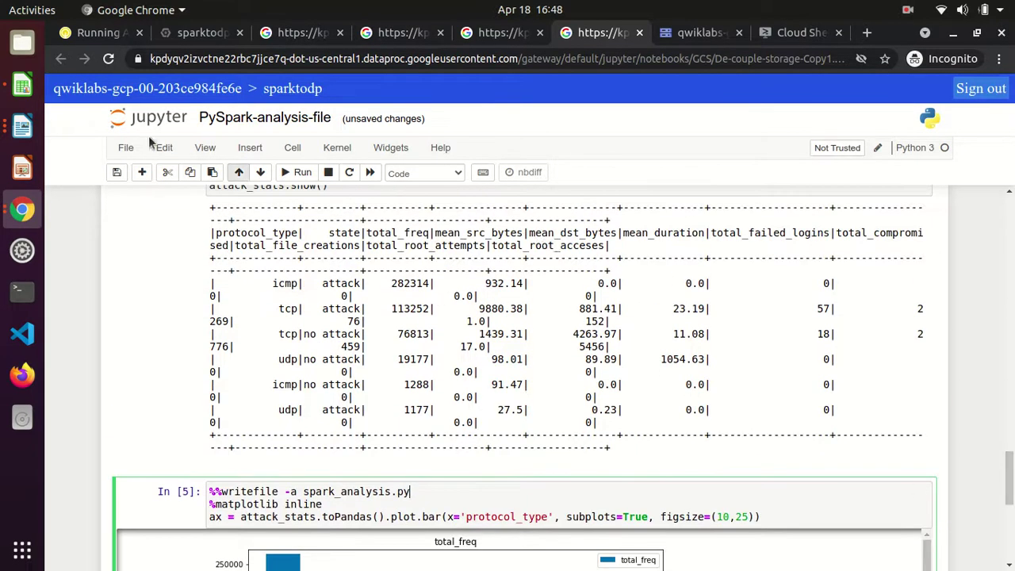
{"action": "left_click", "coordinate": [99, 32]}
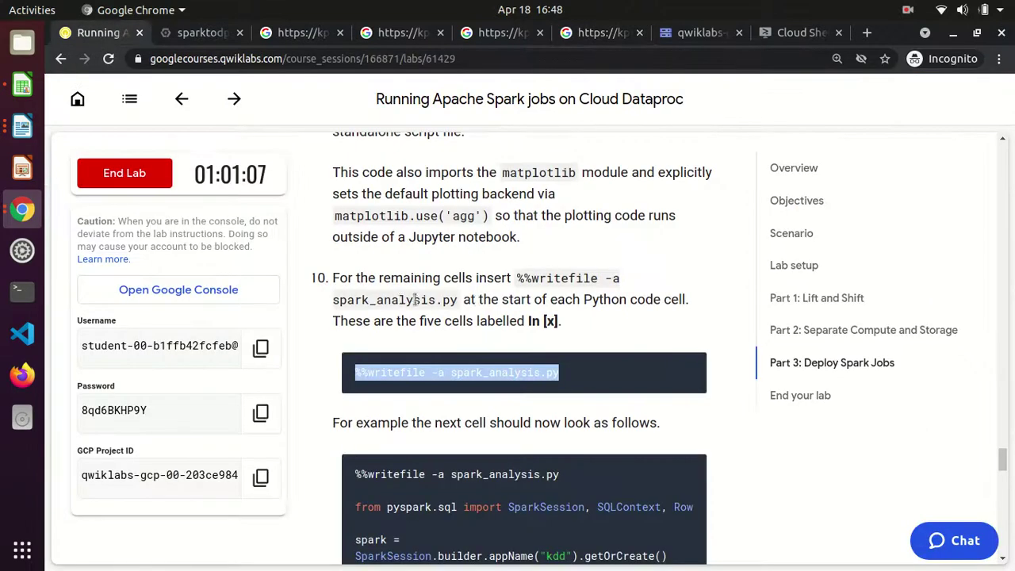
{"action": "left_click", "coordinate": [530, 320]}
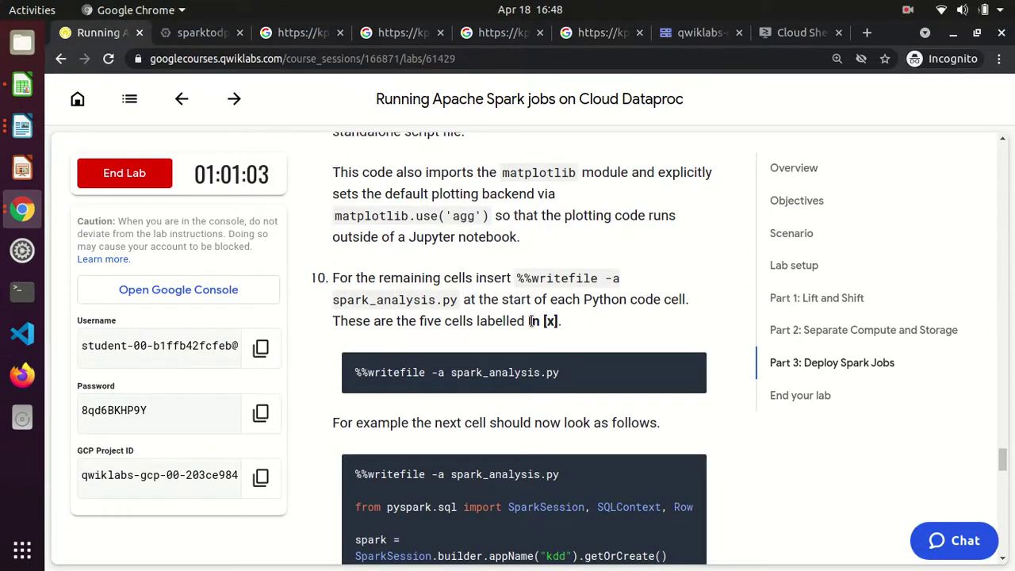
{"action": "scroll", "coordinate": [529, 320], "scroll_direction": "down", "scroll_amount": 8}
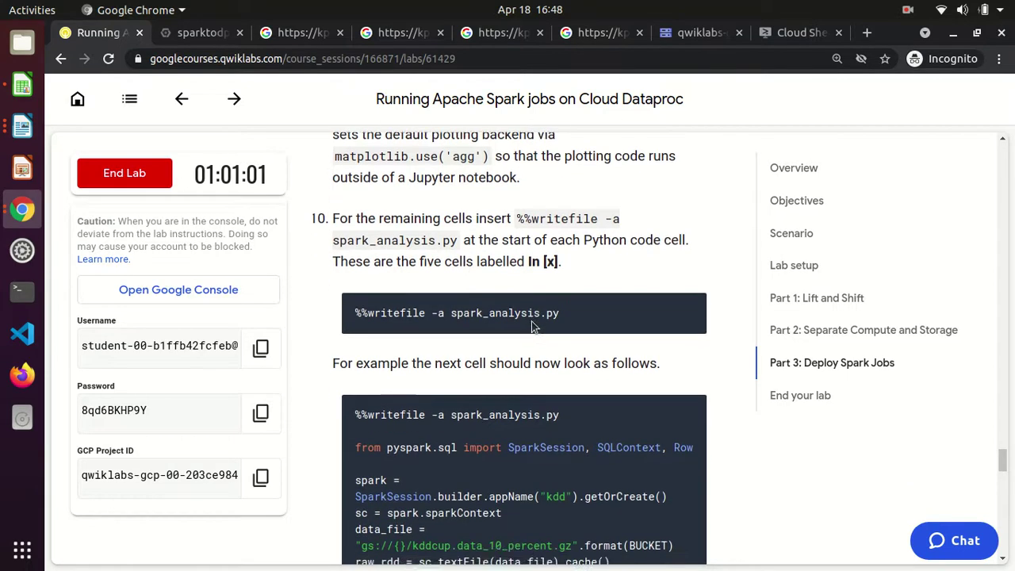
{"action": "scroll", "coordinate": [531, 321], "scroll_direction": "down", "scroll_amount": 2}
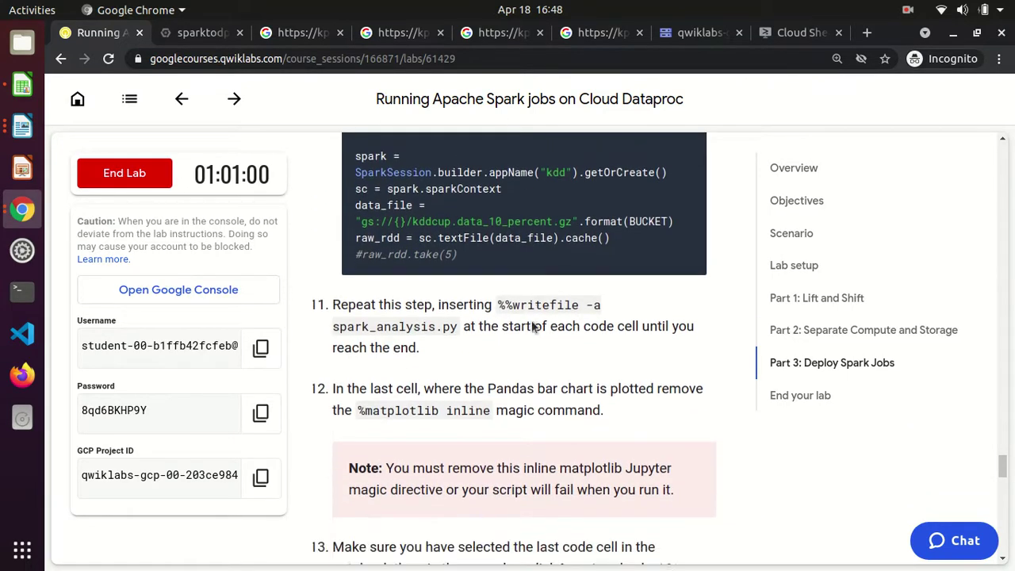
{"action": "scroll", "coordinate": [531, 320], "scroll_direction": "down", "scroll_amount": 2}
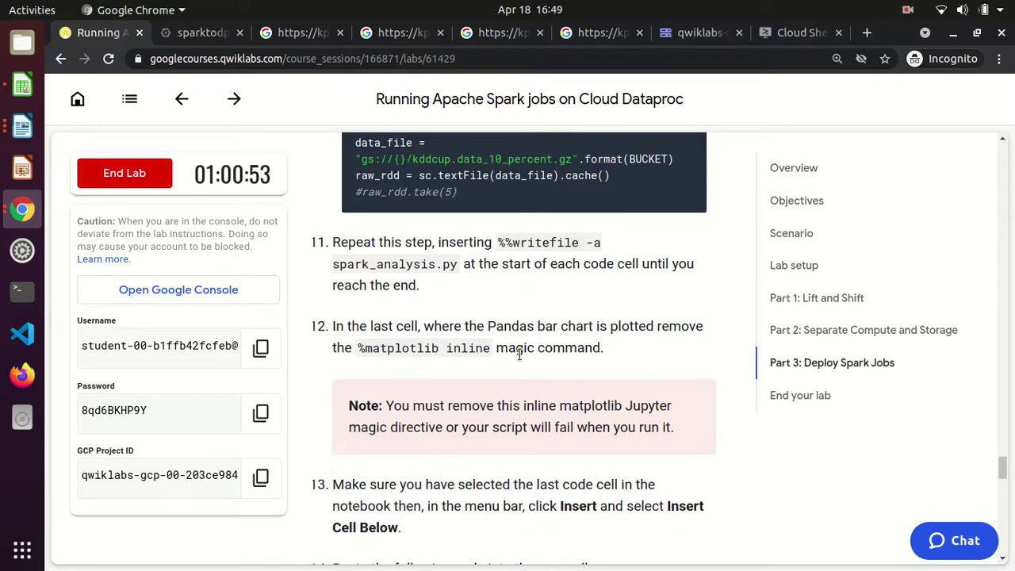
{"action": "scroll", "coordinate": [519, 354], "scroll_direction": "down", "scroll_amount": 4}
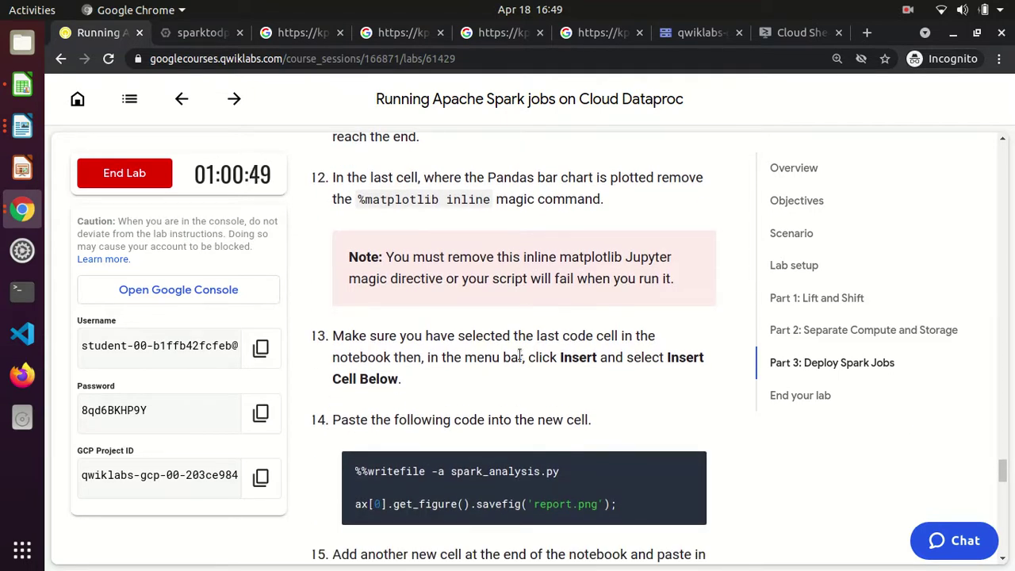
- Remove the %matplotlib inline line from the bar chart cell of PySpark-analysis-file
{"action": "left_click", "coordinate": [602, 32]}
{"action": "left_click_drag", "start_coordinate": [330, 505], "coordinate": [195, 515]}
{"action": "key", "text": "BackSpace"}
{"action": "key", "text": "BackSpace"}
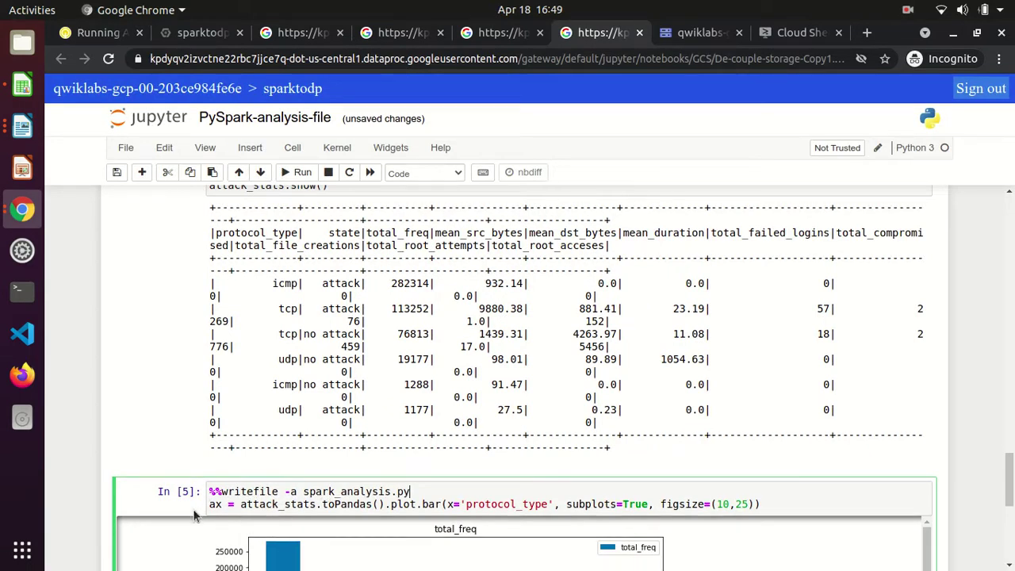
- Insert a cell below the bar chart cell containing the lab's step 14 code that saves the figure as report.png
{"action": "left_click", "coordinate": [109, 32]}
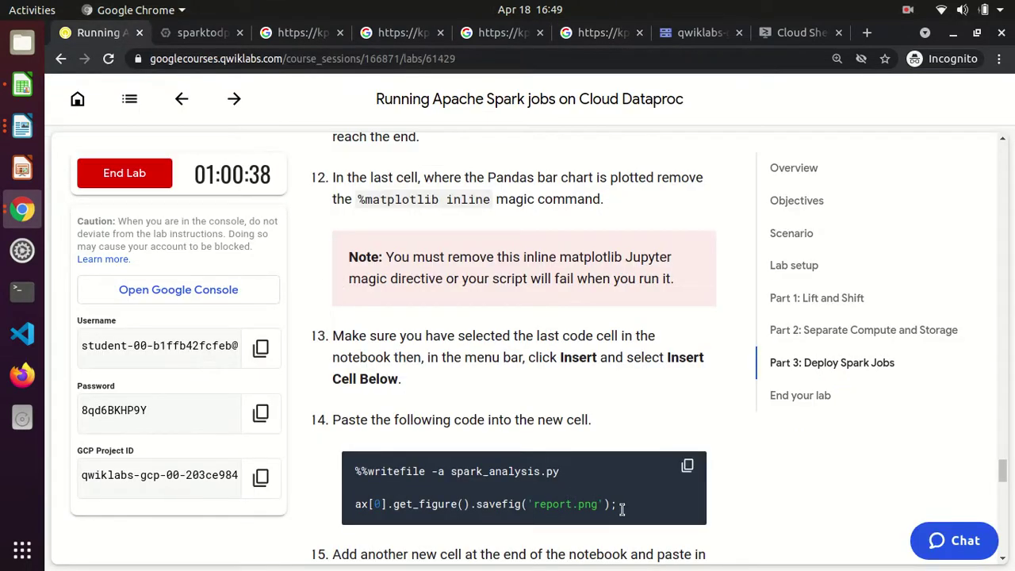
{"action": "left_click_drag", "start_coordinate": [616, 505], "coordinate": [353, 510]}
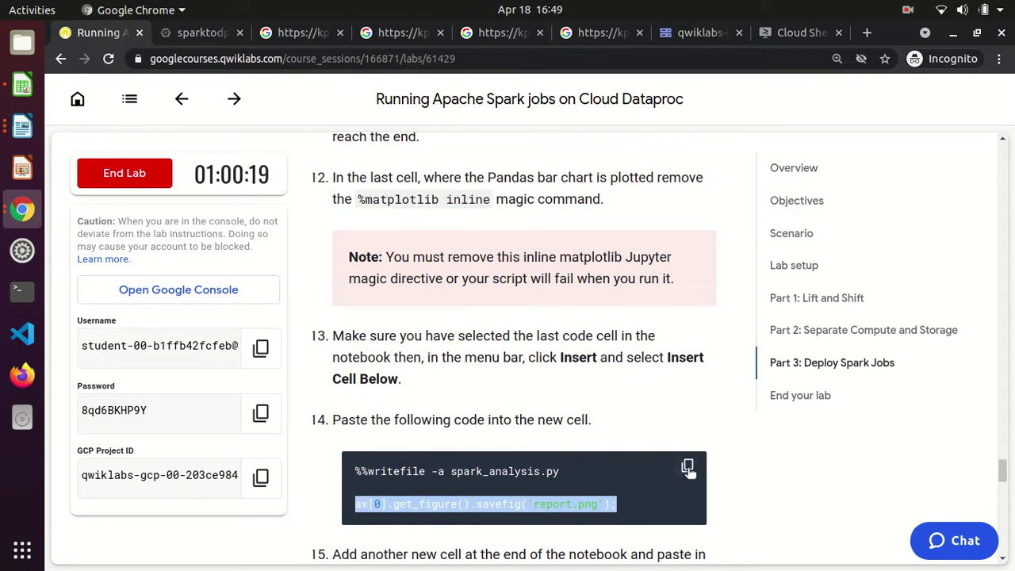
{"action": "left_click", "coordinate": [687, 469]}
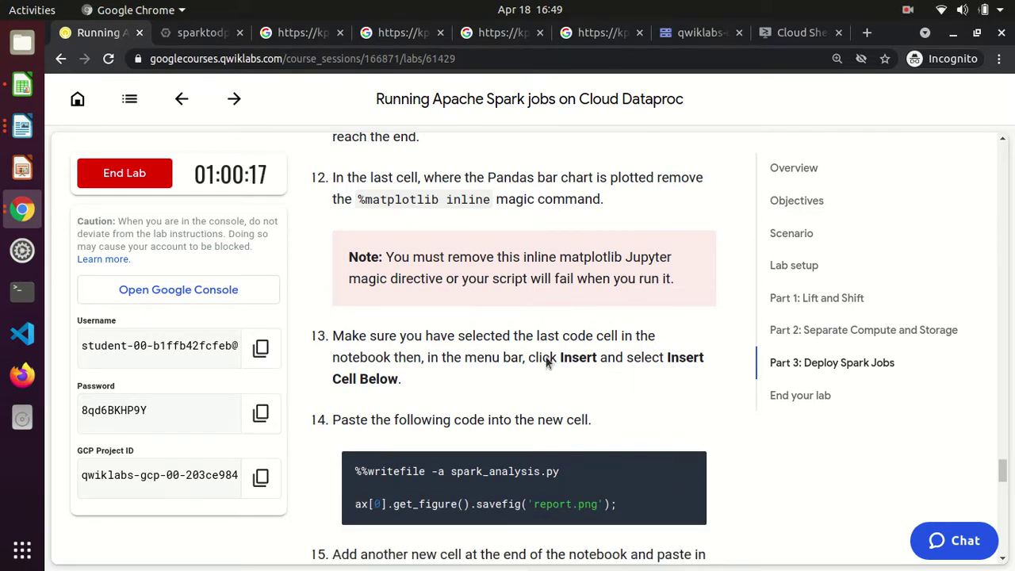
{"action": "left_click", "coordinate": [607, 41]}
{"action": "scroll", "coordinate": [714, 388], "scroll_direction": "down", "scroll_amount": 3}
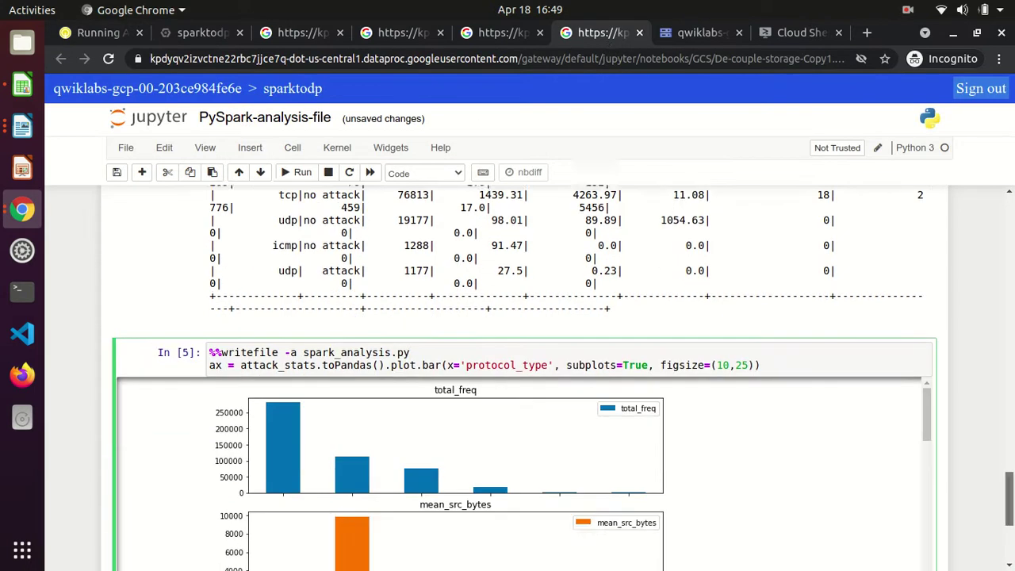
{"action": "key", "text": "Escape"}
{"action": "left_click", "coordinate": [250, 148]}
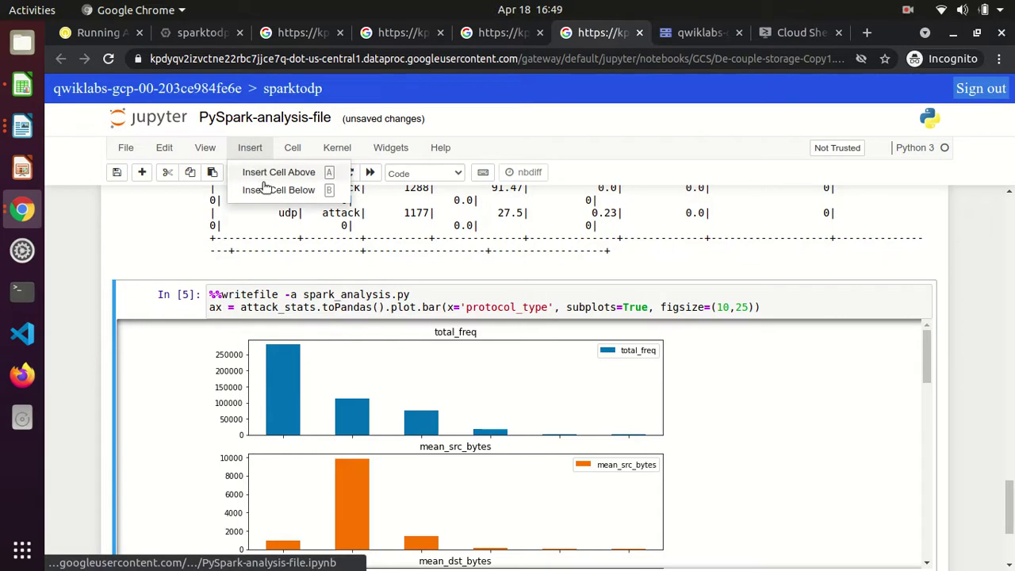
{"action": "left_click", "coordinate": [267, 190]}
{"action": "left_click", "coordinate": [270, 379]}
{"action": "key", "text": "ctrl+v"}
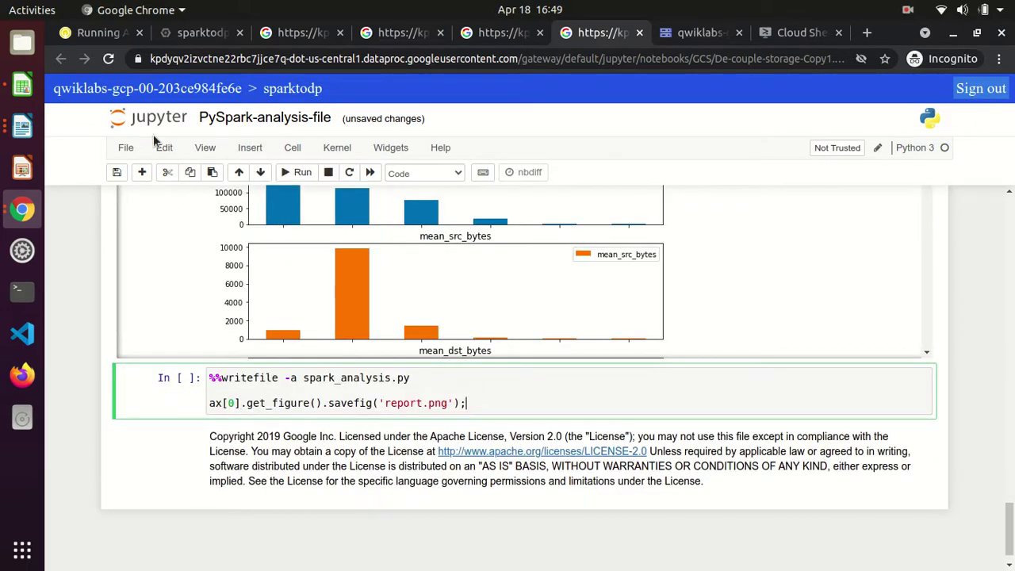
- Insert a cell below the savefig cell containing the lab's step 15 code that uploads report.png to sparktodp/ in the bucket
{"action": "left_click", "coordinate": [99, 33]}
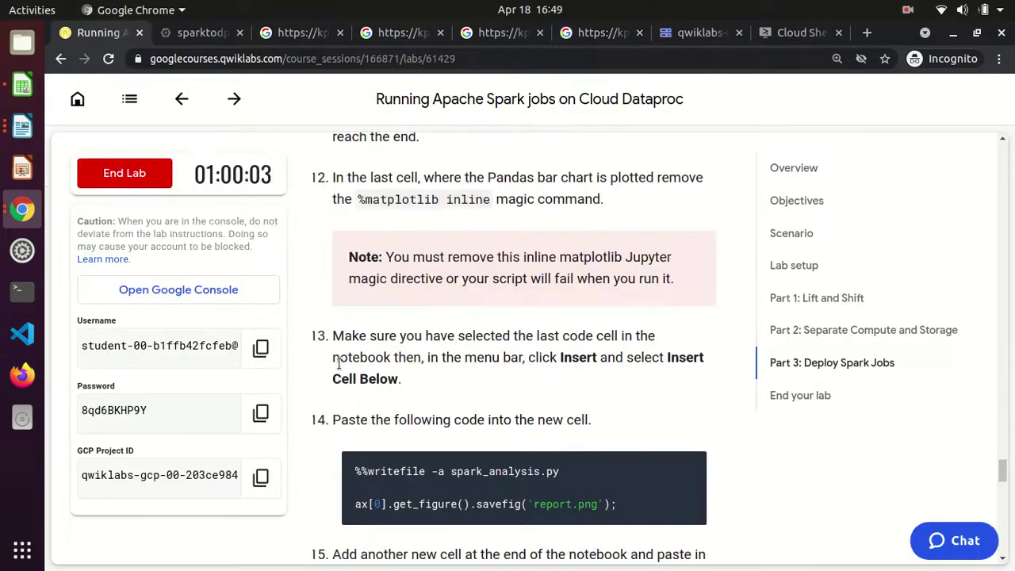
{"action": "scroll", "coordinate": [470, 410], "scroll_direction": "down", "scroll_amount": 3}
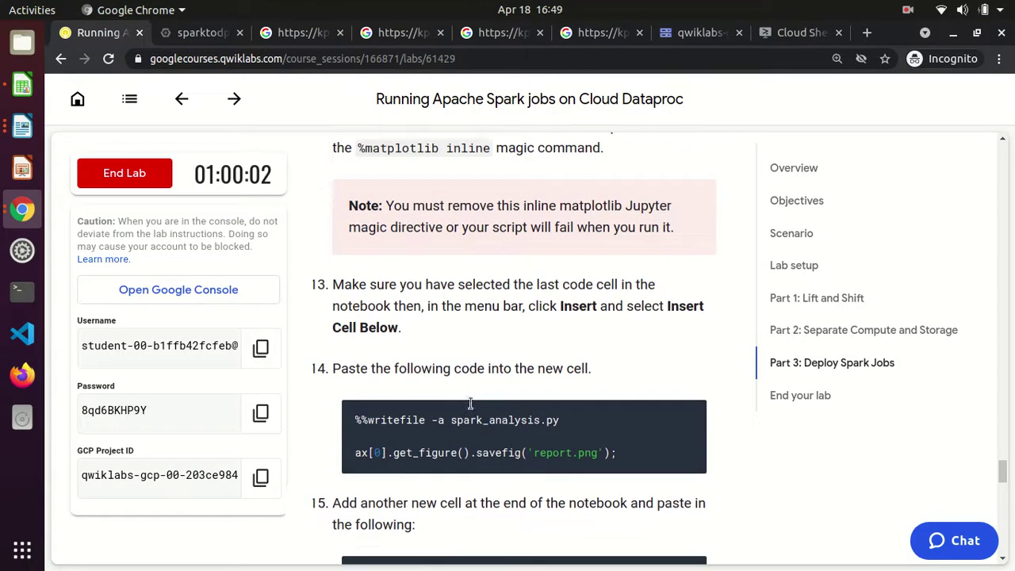
{"action": "scroll", "coordinate": [470, 403], "scroll_direction": "down", "scroll_amount": 2}
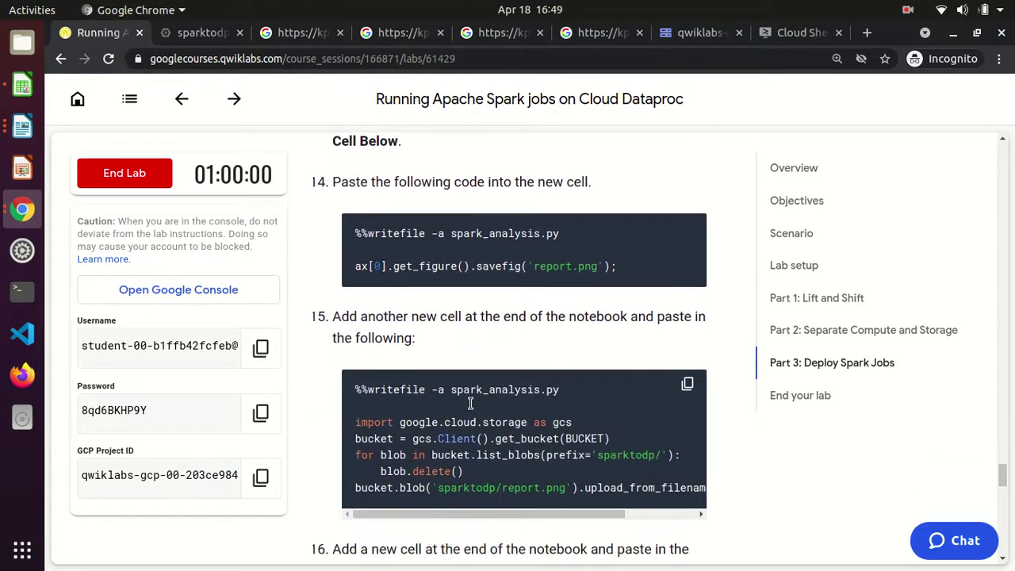
{"action": "scroll", "coordinate": [471, 403], "scroll_direction": "down", "scroll_amount": 1}
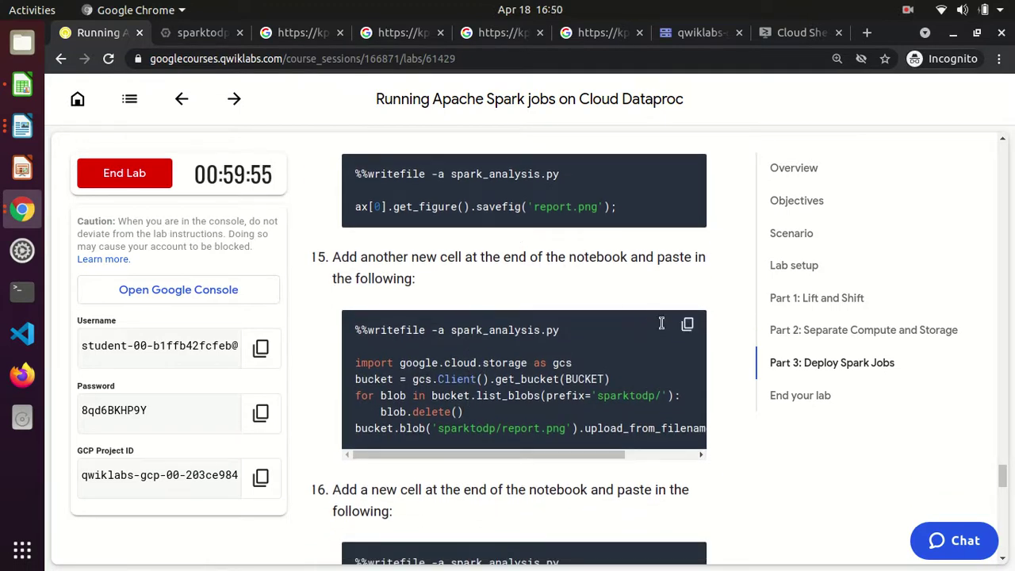
{"action": "left_click", "coordinate": [688, 328]}
{"action": "left_click", "coordinate": [601, 33]}
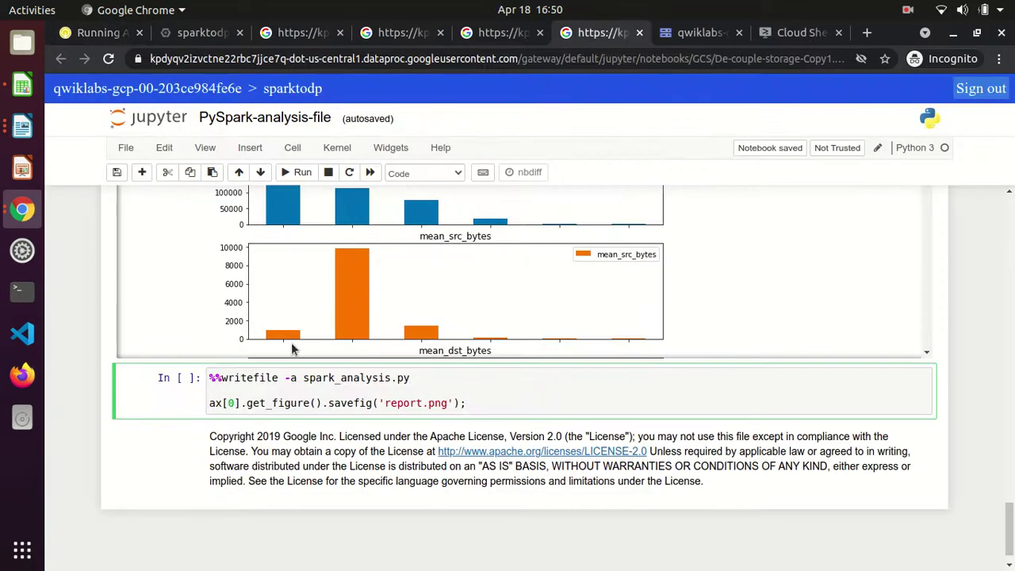
{"action": "left_click", "coordinate": [251, 149]}
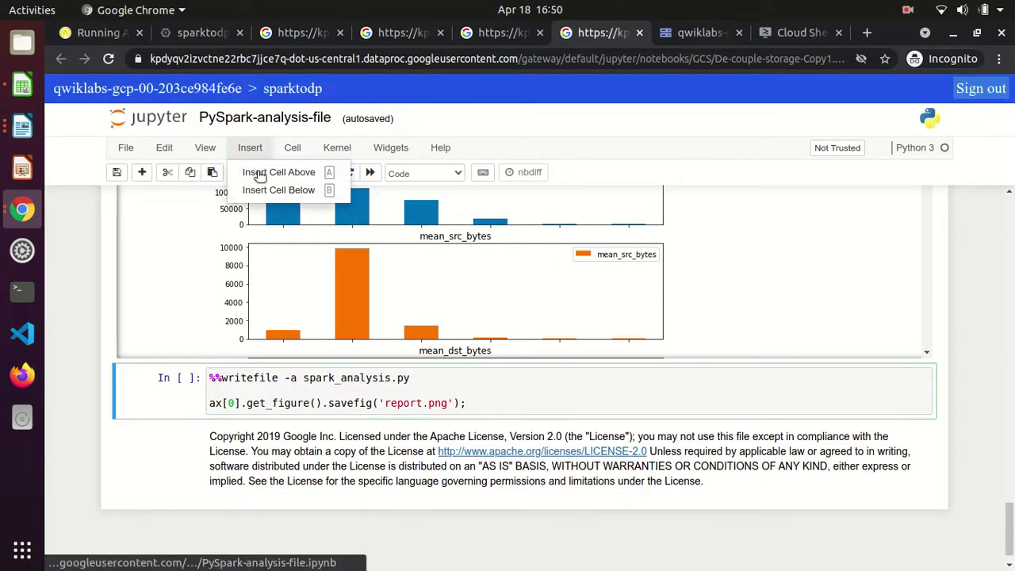
{"action": "left_click", "coordinate": [278, 190]}
{"action": "left_click", "coordinate": [251, 434]}
{"action": "key", "text": "ctrl+v"}
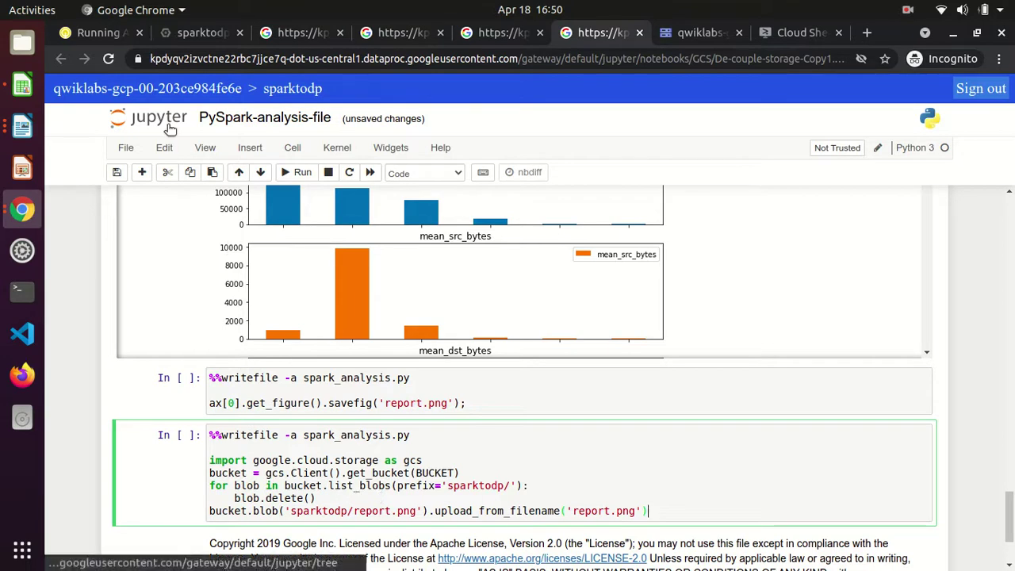
- Insert a cell below the report.png upload cell containing the lab's step 16 code that writes connections_by_protocol as CSV to sparktodp/connections_by_protocol
{"action": "left_click", "coordinate": [105, 32]}
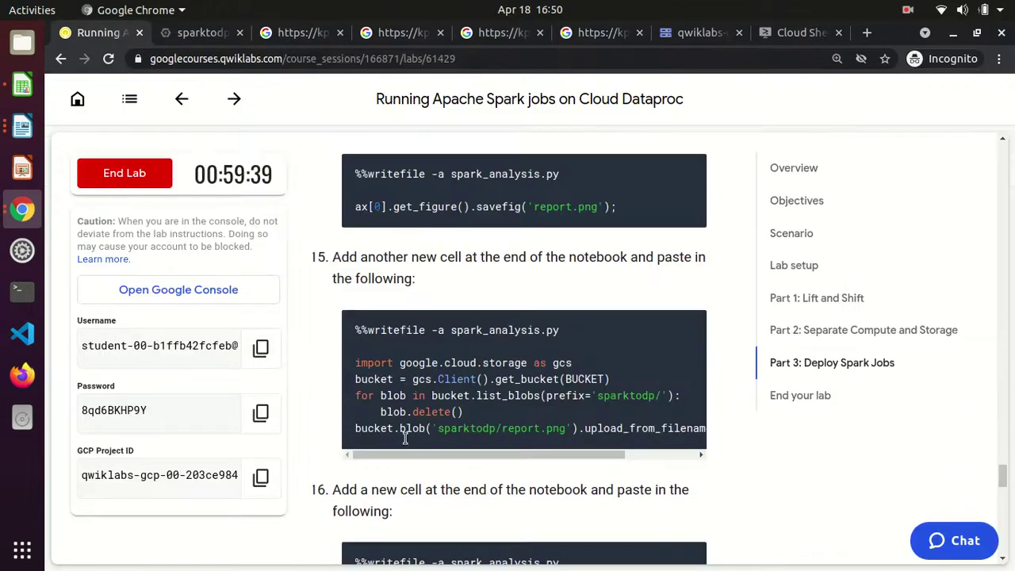
{"action": "scroll", "coordinate": [441, 488], "scroll_direction": "down", "scroll_amount": 5}
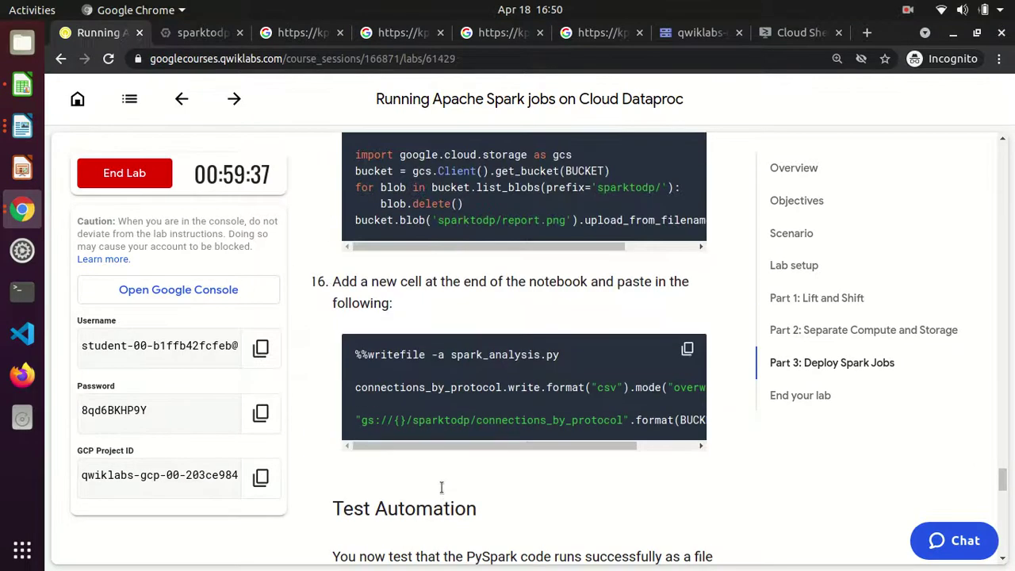
{"action": "left_click", "coordinate": [687, 349]}
{"action": "left_click", "coordinate": [596, 32]}
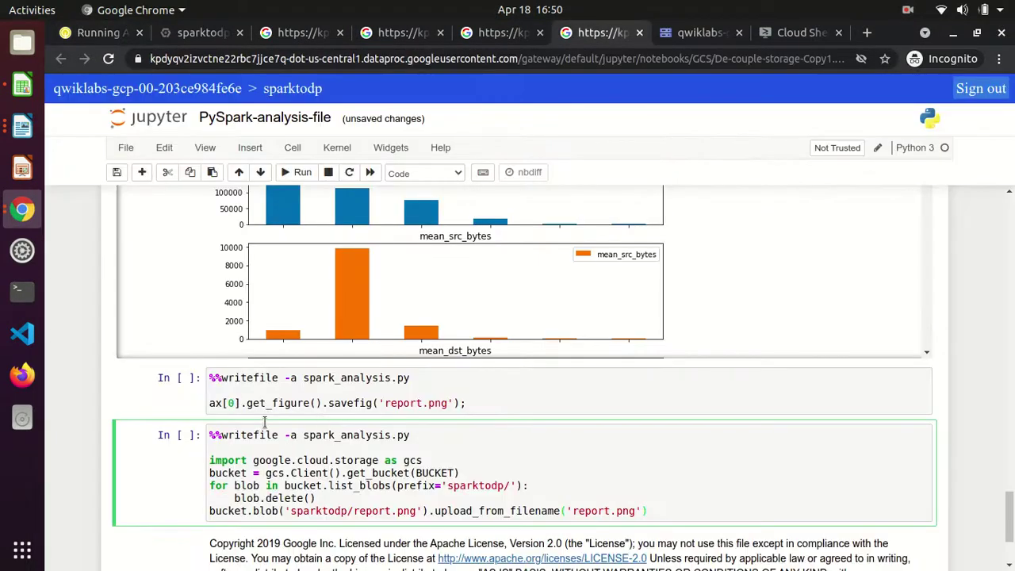
{"action": "left_click", "coordinate": [249, 148]}
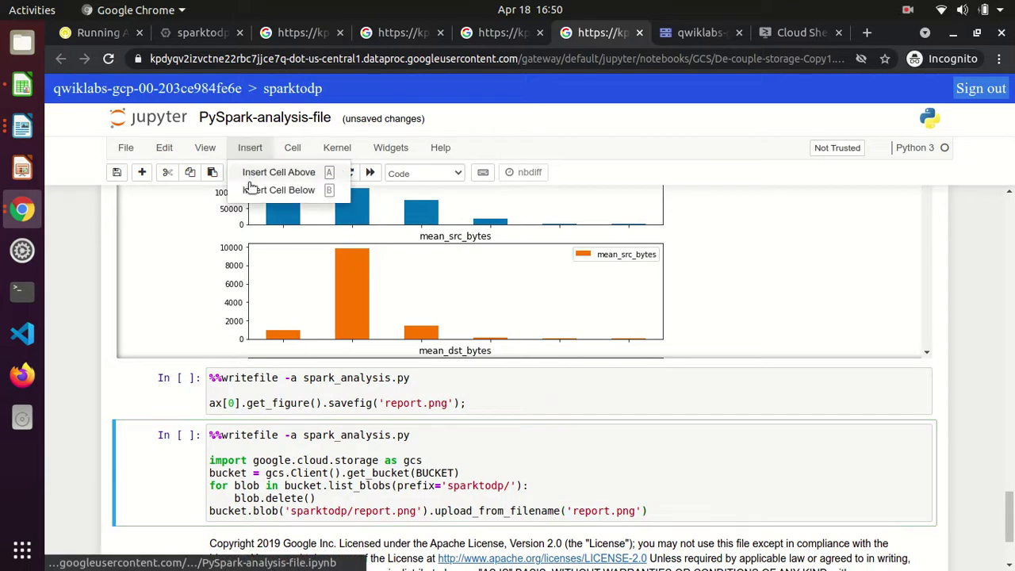
{"action": "left_click", "coordinate": [255, 191]}
{"action": "left_click", "coordinate": [254, 550]}
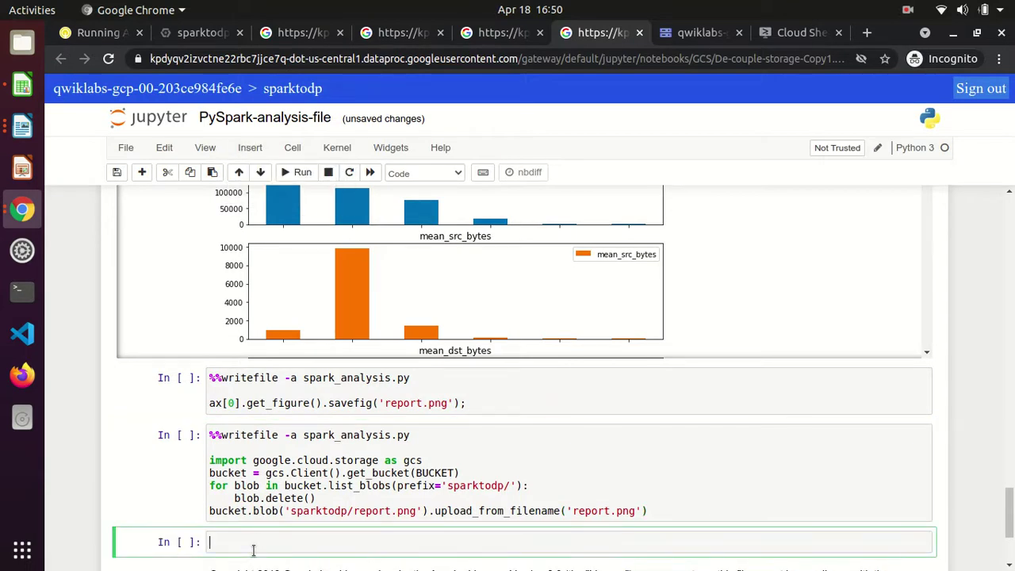
{"action": "key", "text": "ctrl+v"}
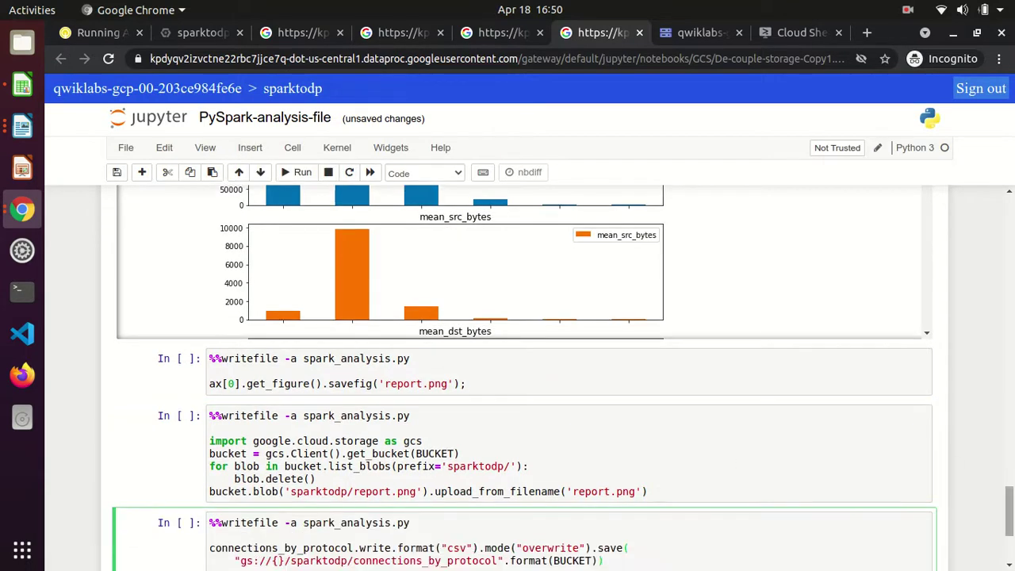
{"action": "scroll", "coordinate": [626, 370], "scroll_direction": "down", "scroll_amount": 3}
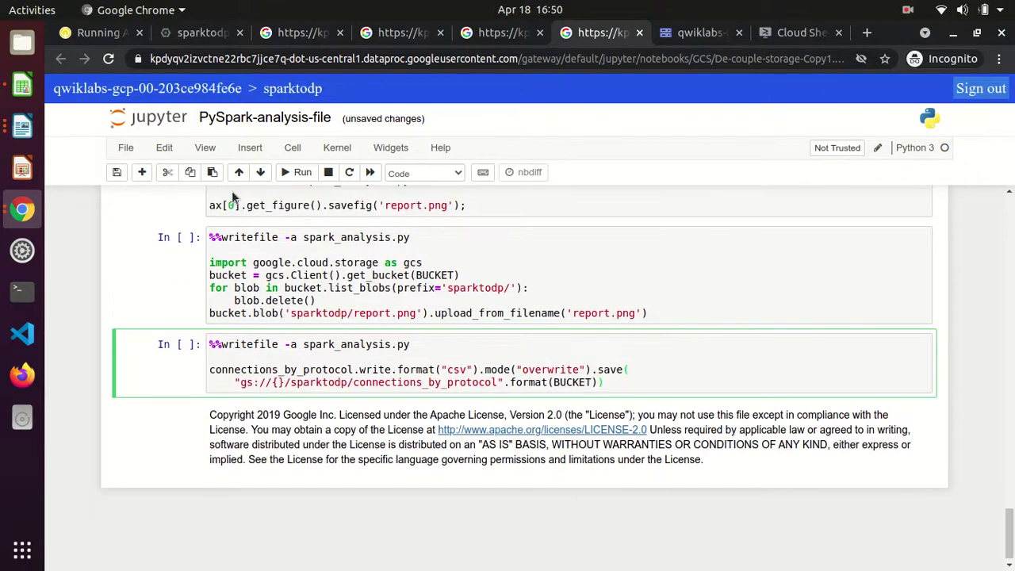
- Add a cell at the notebook's end with the Test Automation step 1 code that runs spark_analysis.py with --bucket=$BUCKET
{"action": "left_click", "coordinate": [109, 33]}
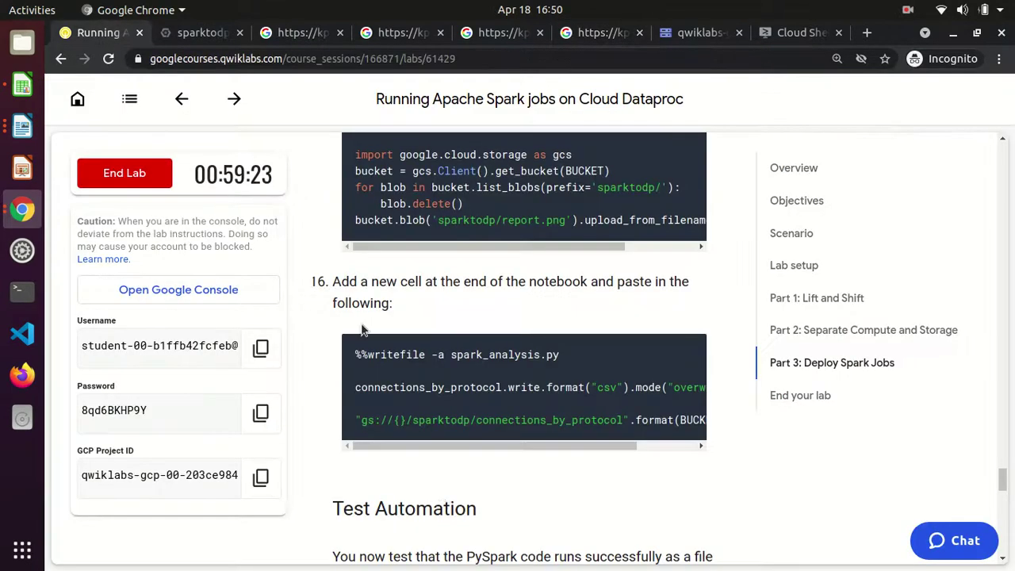
{"action": "scroll", "coordinate": [442, 497], "scroll_direction": "down", "scroll_amount": 3}
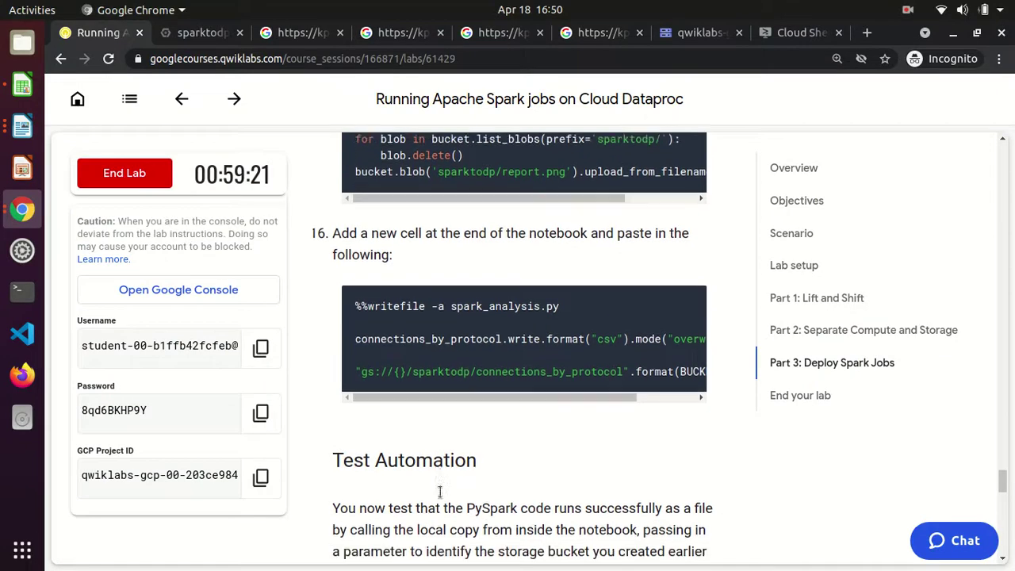
{"action": "scroll", "coordinate": [440, 492], "scroll_direction": "down", "scroll_amount": 1}
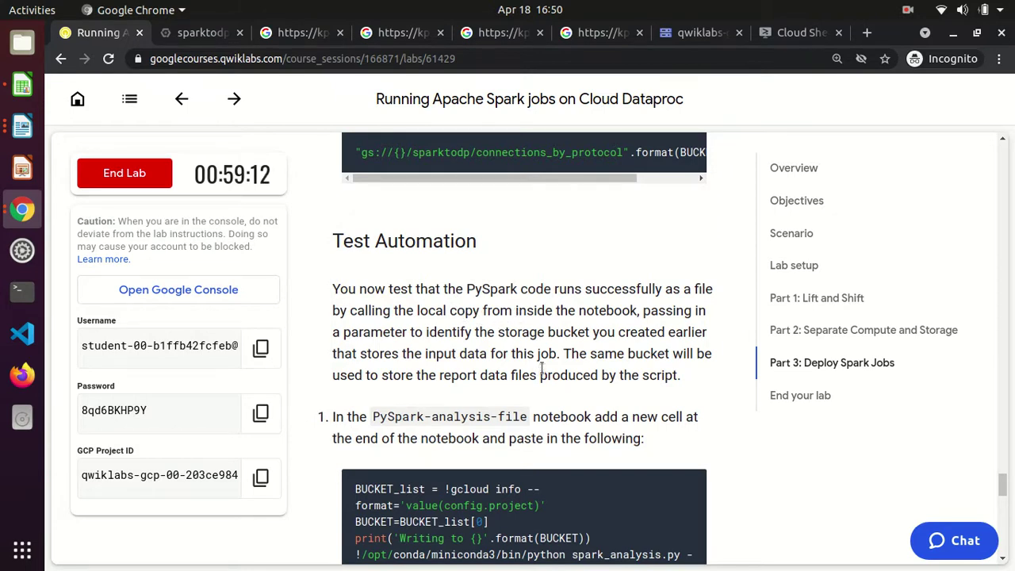
{"action": "scroll", "coordinate": [542, 373], "scroll_direction": "down", "scroll_amount": 3}
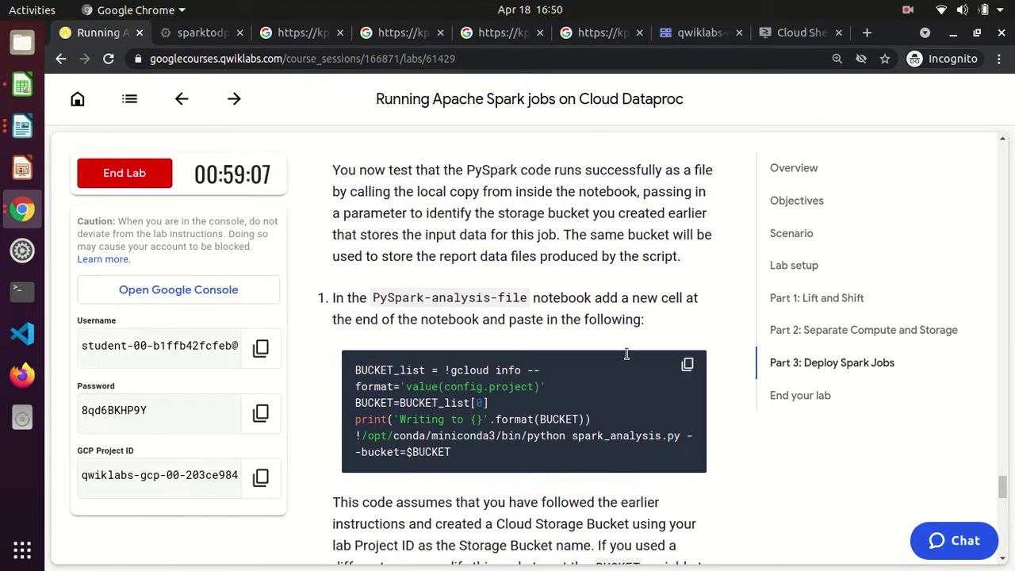
{"action": "left_click", "coordinate": [688, 366]}
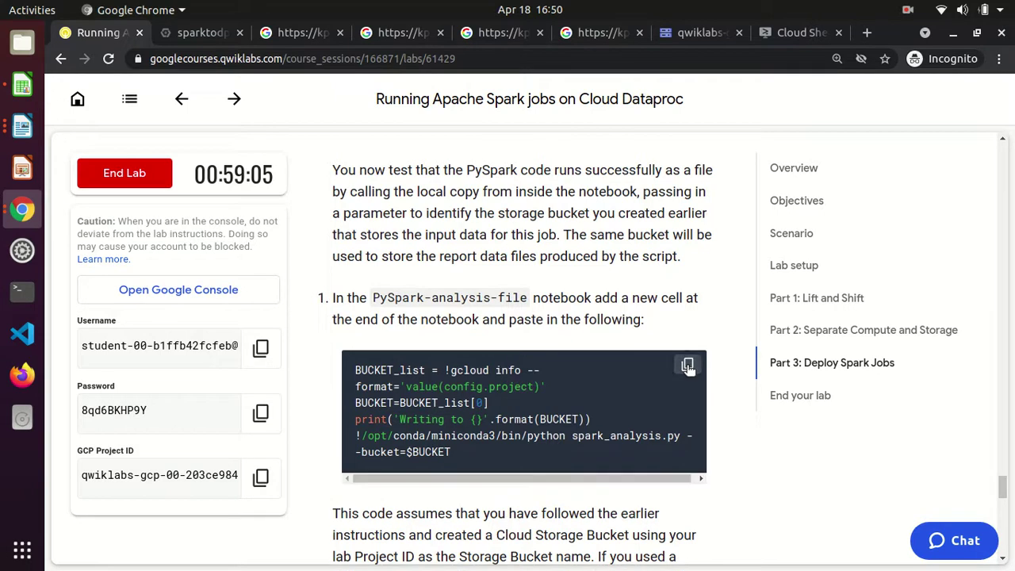
{"action": "left_click", "coordinate": [589, 32]}
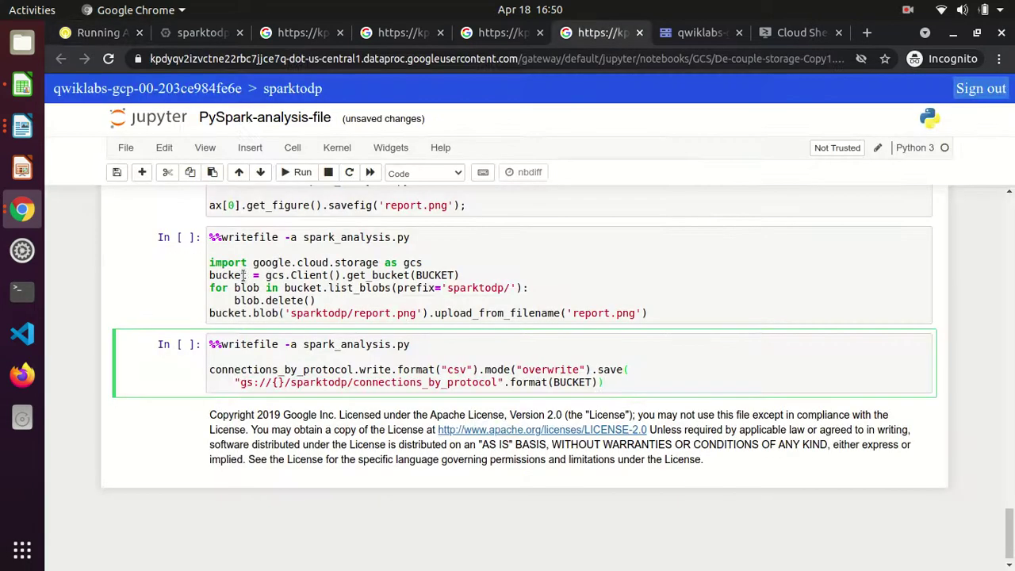
{"action": "left_click", "coordinate": [250, 147]}
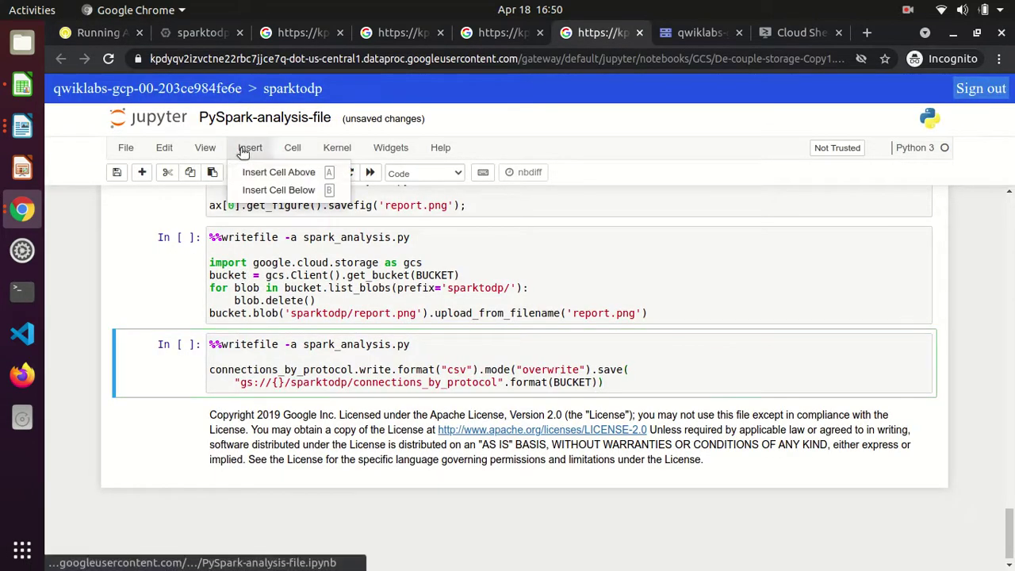
{"action": "left_click", "coordinate": [255, 190]}
{"action": "left_click", "coordinate": [246, 416]}
{"action": "key", "text": "ctrl+v"}
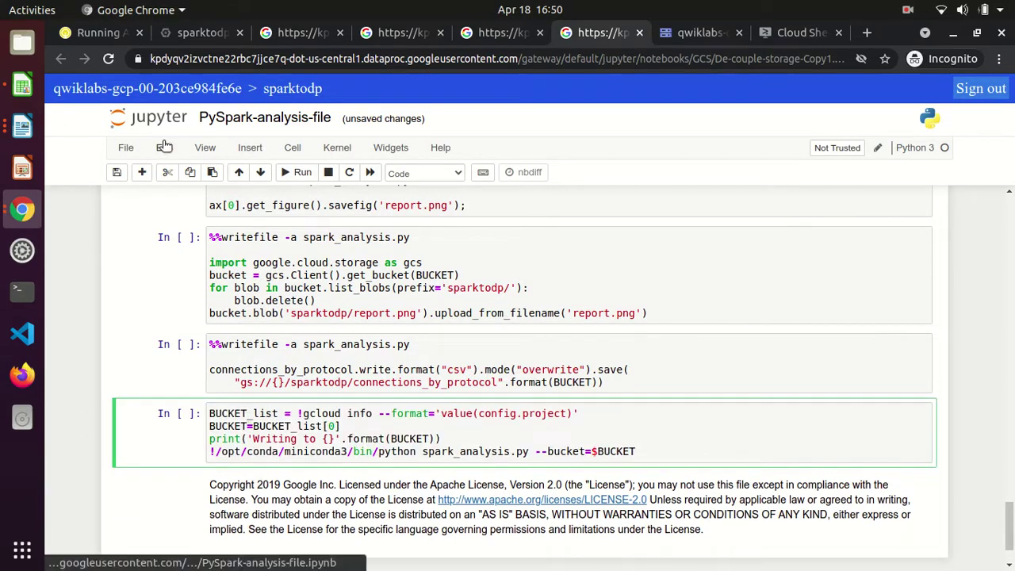
- Add a cell below the script run cell containing the lab's Test Automation step 2 command !gsutil ls gs://$BUCKET/sparktodp/**
{"action": "left_click", "coordinate": [102, 32]}
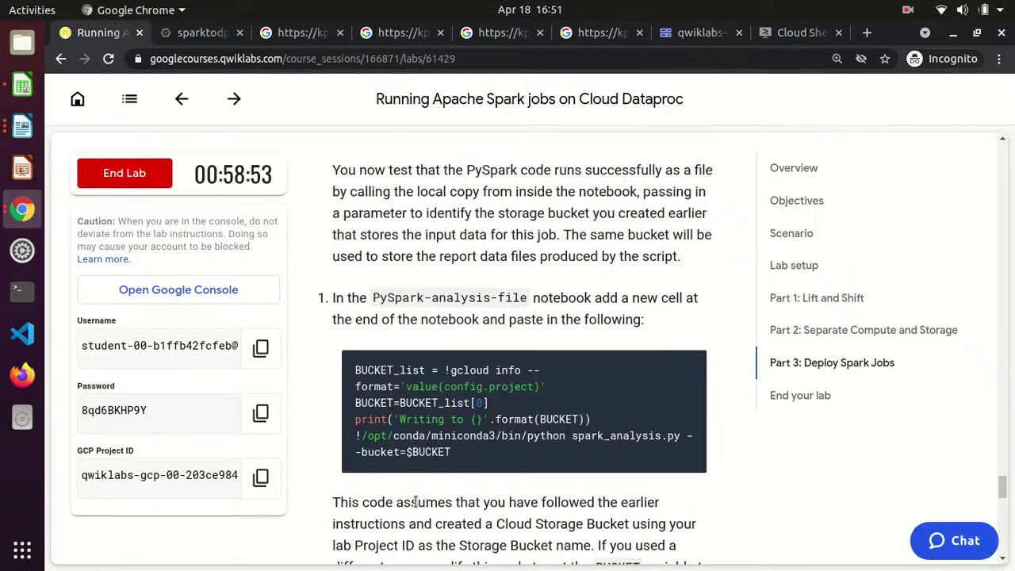
{"action": "scroll", "coordinate": [415, 502], "scroll_direction": "down", "scroll_amount": 4}
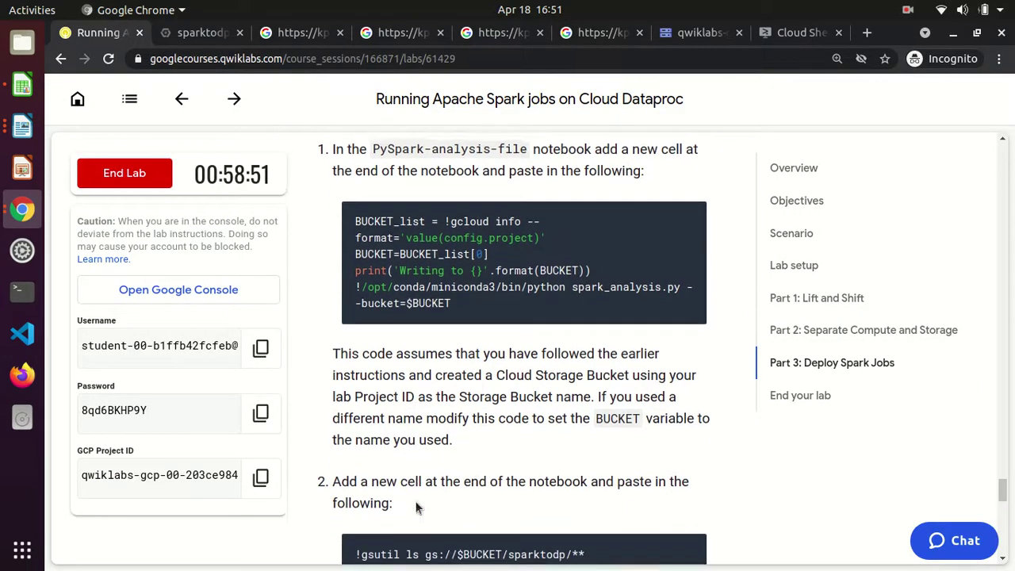
{"action": "scroll", "coordinate": [416, 508], "scroll_direction": "down", "scroll_amount": 4}
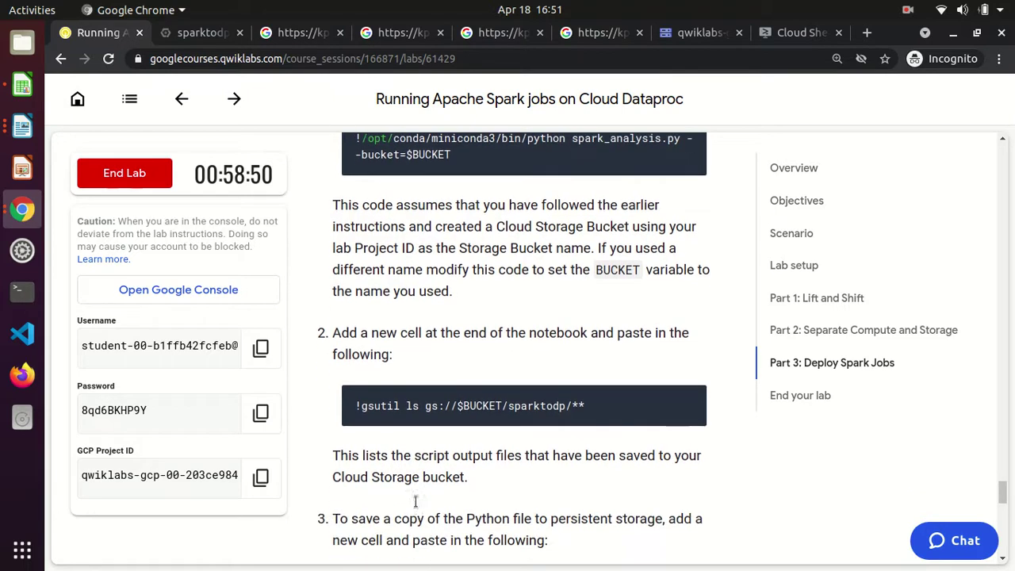
{"action": "mouse_move", "coordinate": [578, 419]}
{"action": "left_click", "coordinate": [688, 401]}
{"action": "left_click", "coordinate": [596, 33]}
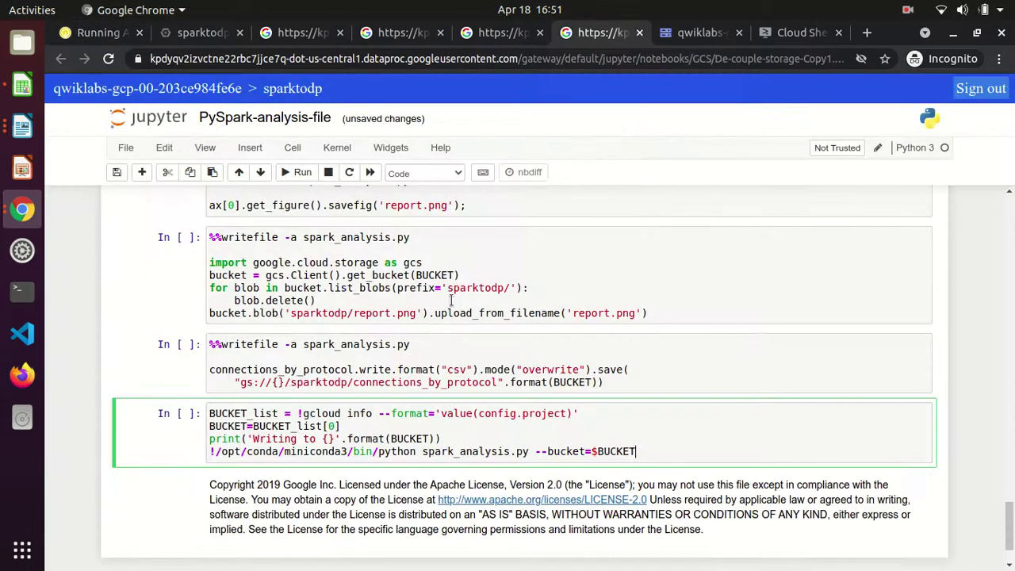
{"action": "left_click", "coordinate": [250, 149]}
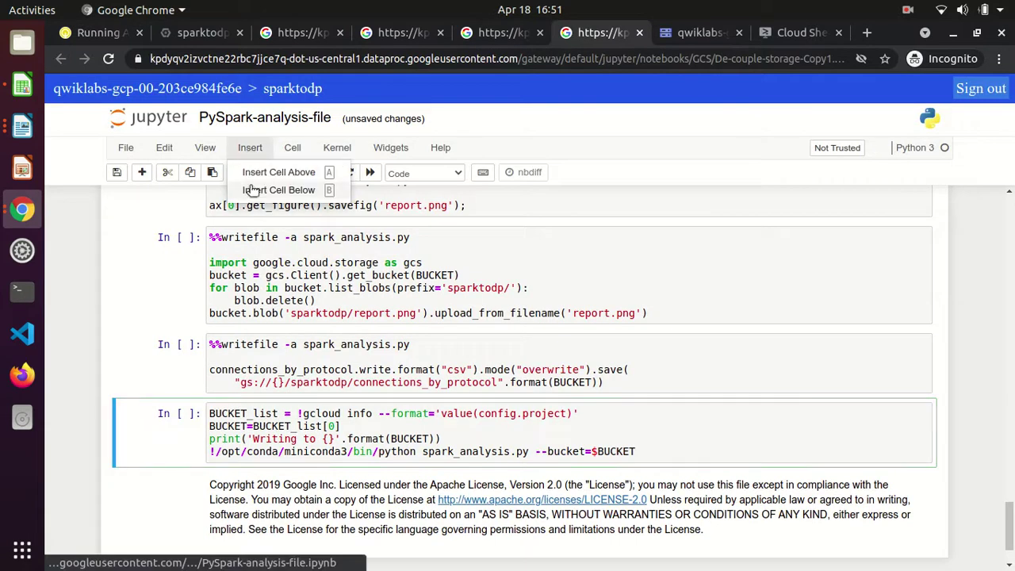
{"action": "left_click", "coordinate": [253, 191]}
{"action": "left_click", "coordinate": [228, 484]}
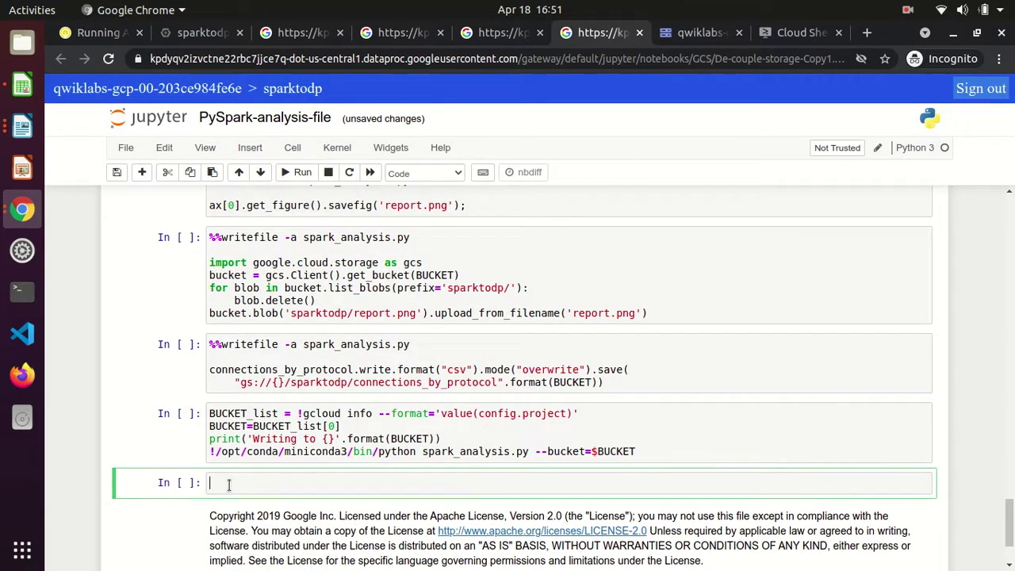
{"action": "key", "text": "ctrl+v"}
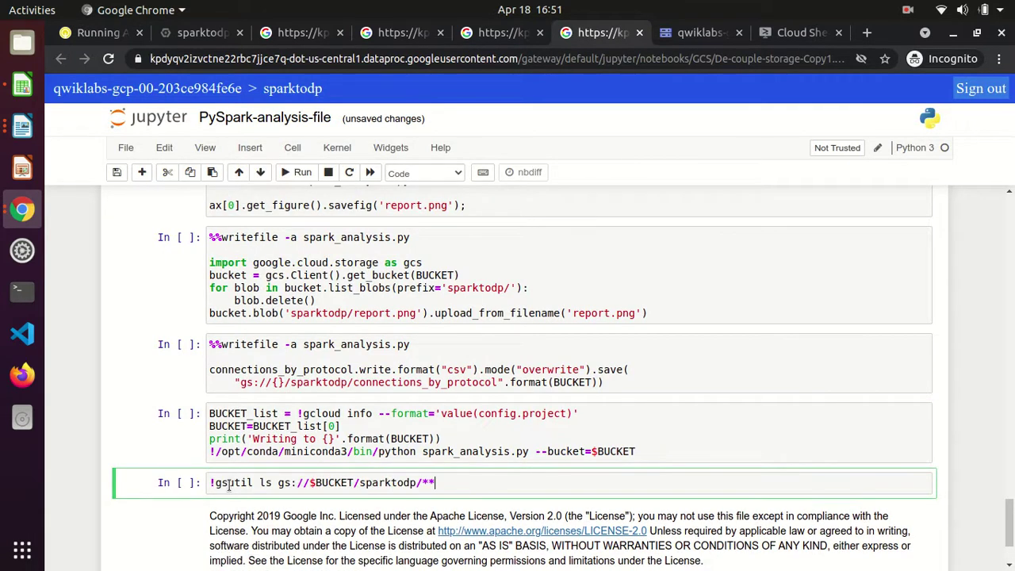
- Add a cell below the gsutil ls cell containing !gsutil cp spark_analysis.py gs://$BUCKET/sparktodp/spark_analysis.py from Test Automation step 3
{"action": "left_click", "coordinate": [94, 33]}
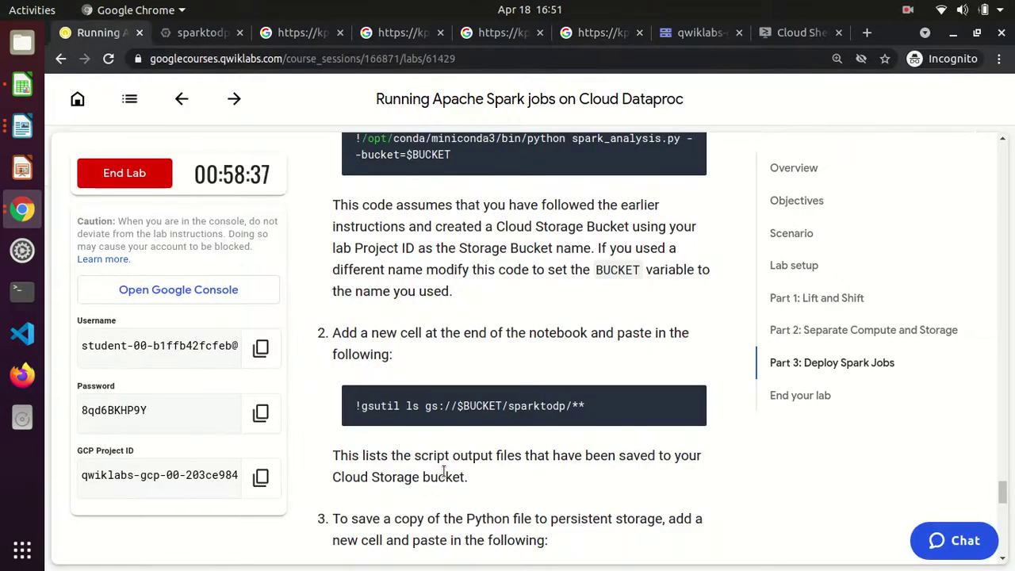
{"action": "scroll", "coordinate": [444, 470], "scroll_direction": "down", "scroll_amount": 3}
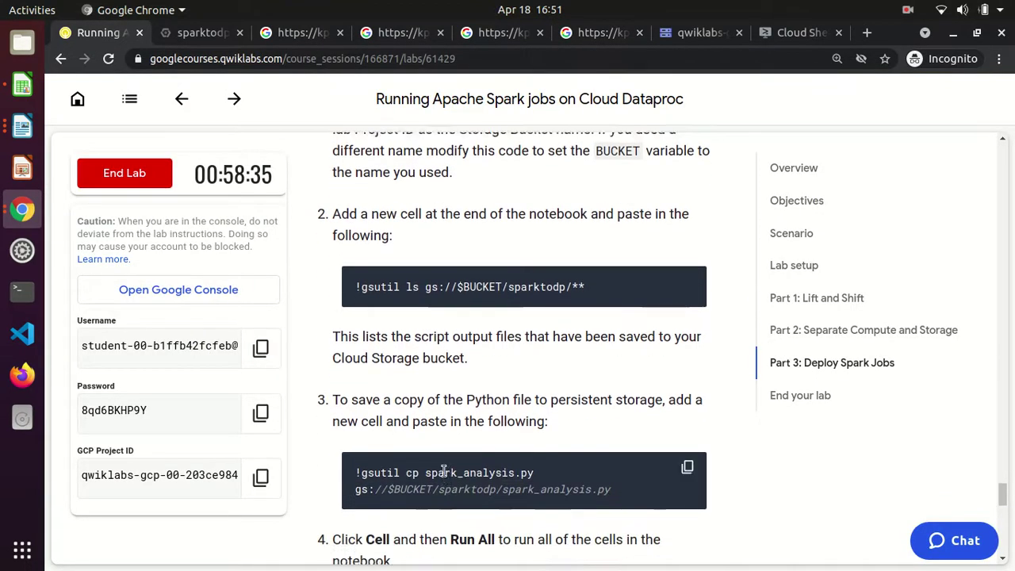
{"action": "scroll", "coordinate": [444, 474], "scroll_direction": "down", "scroll_amount": 2}
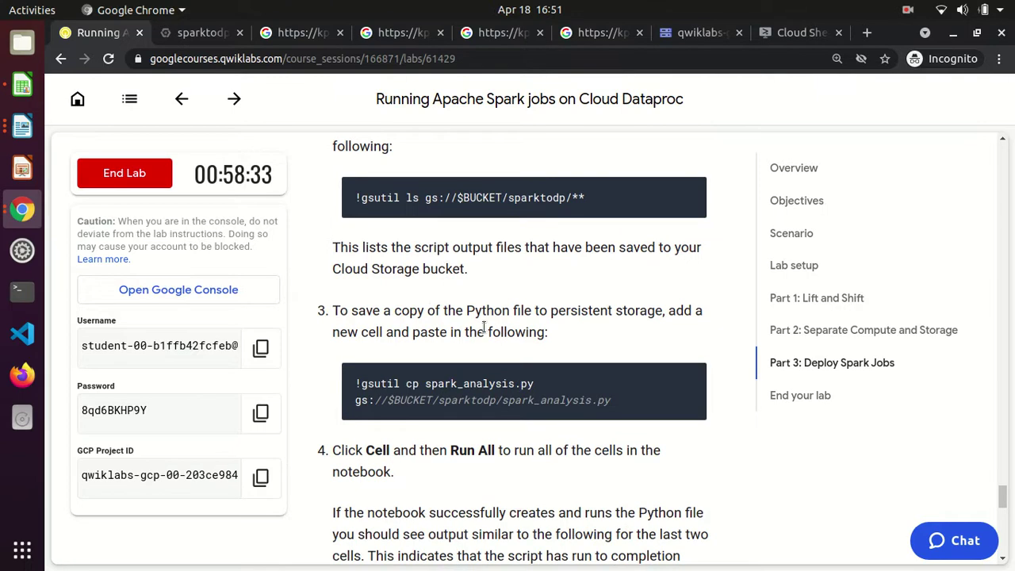
{"action": "mouse_move", "coordinate": [611, 370]}
{"action": "left_click", "coordinate": [688, 379]}
{"action": "left_click", "coordinate": [595, 32]}
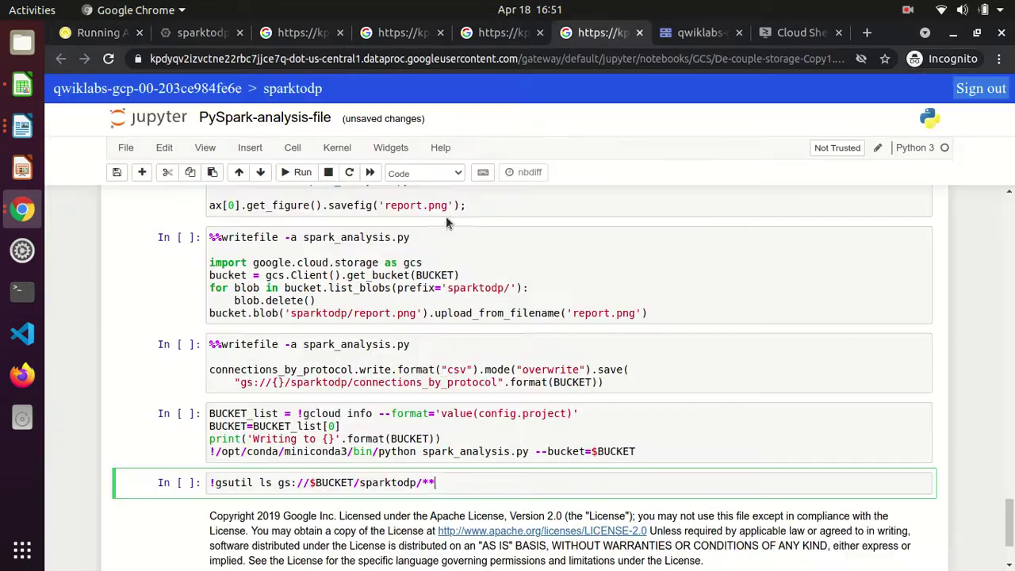
{"action": "left_click", "coordinate": [250, 148]}
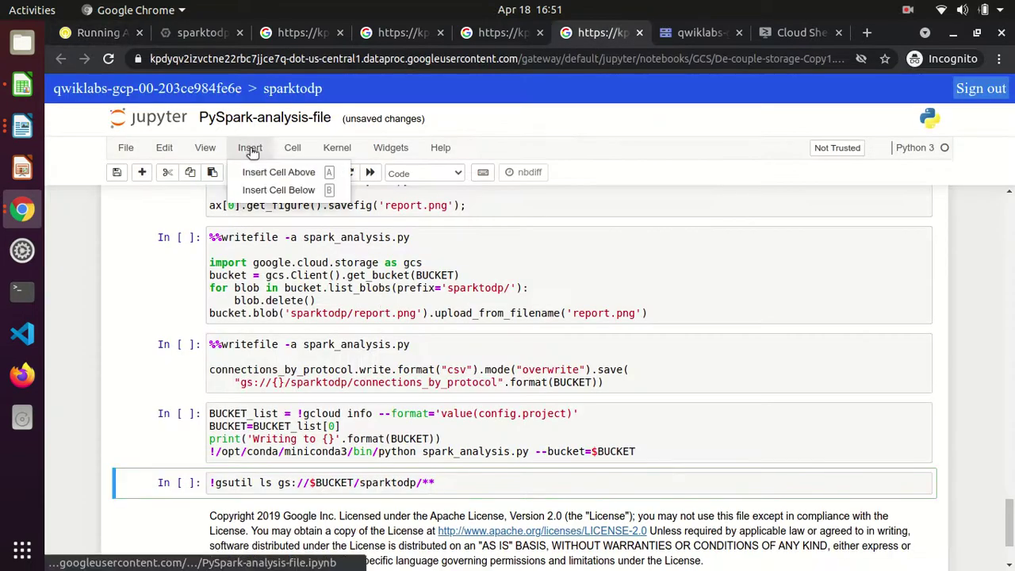
{"action": "left_click", "coordinate": [277, 190]}
{"action": "left_click", "coordinate": [249, 507]}
{"action": "key", "text": "ctrl+v"}
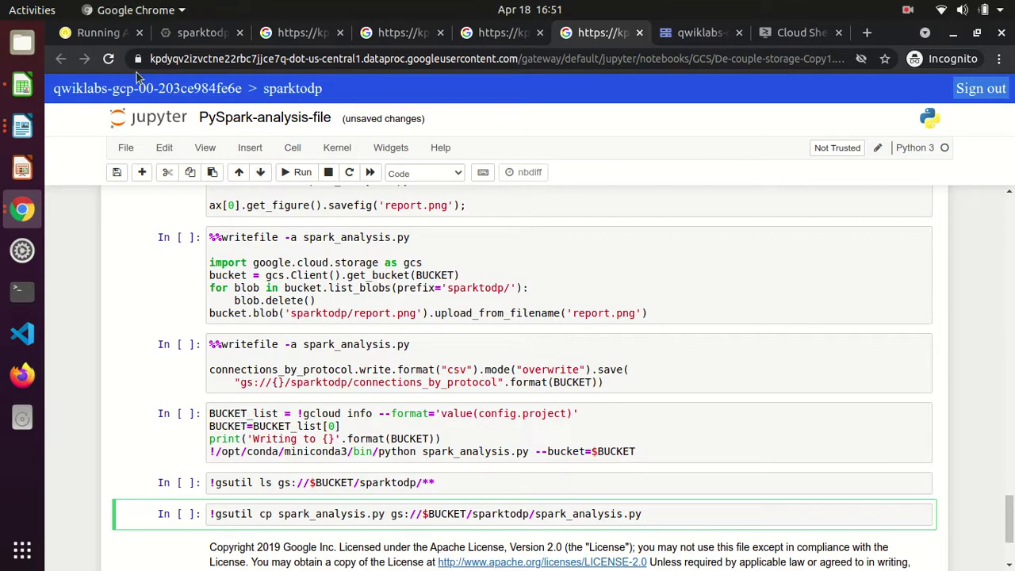
- Read Test Automation step 4 of the lab and run all cells of PySpark-analysis-file
{"action": "left_click", "coordinate": [99, 33]}
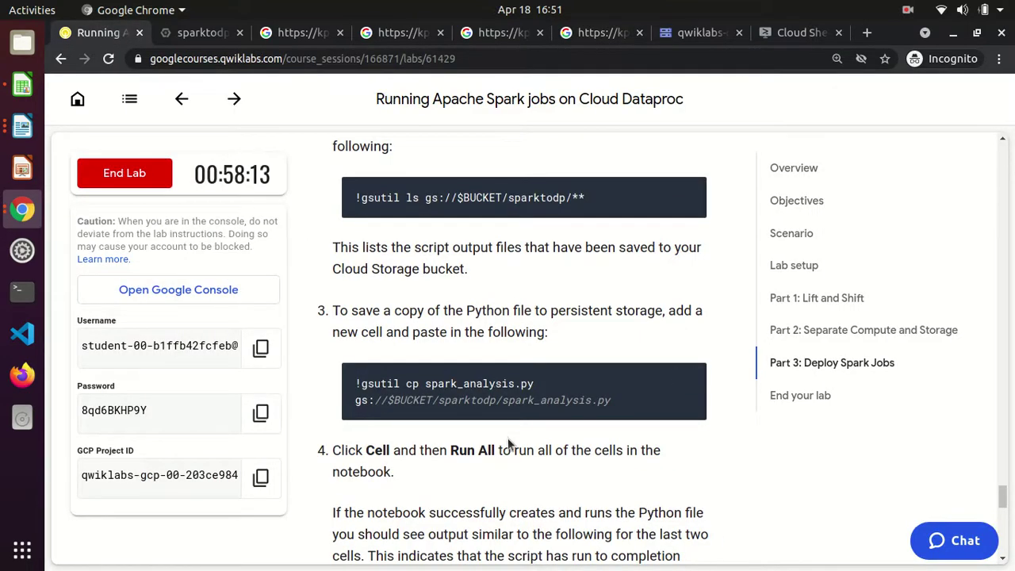
{"action": "scroll", "coordinate": [508, 437], "scroll_direction": "down", "scroll_amount": 4}
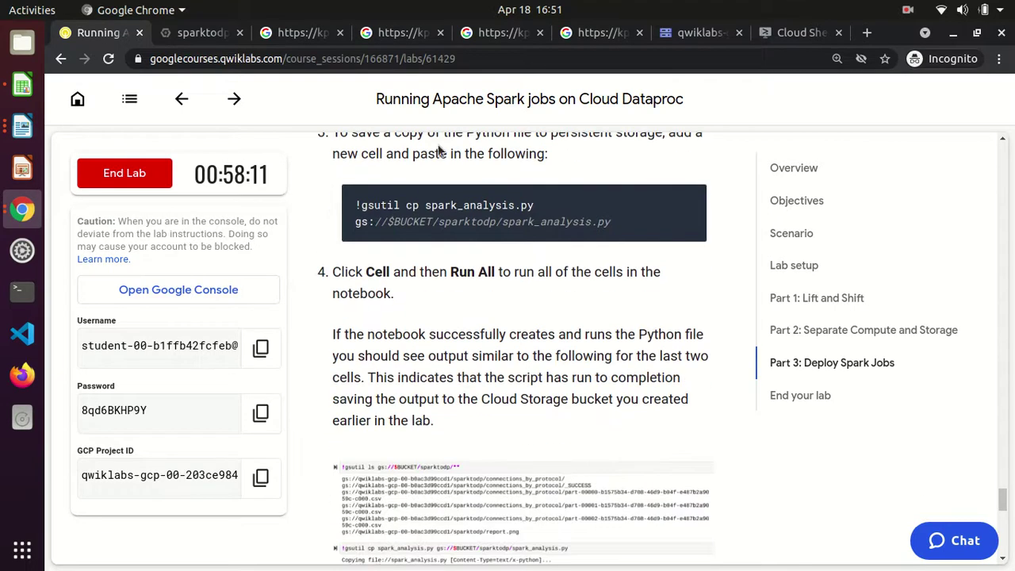
{"action": "left_click", "coordinate": [595, 33]}
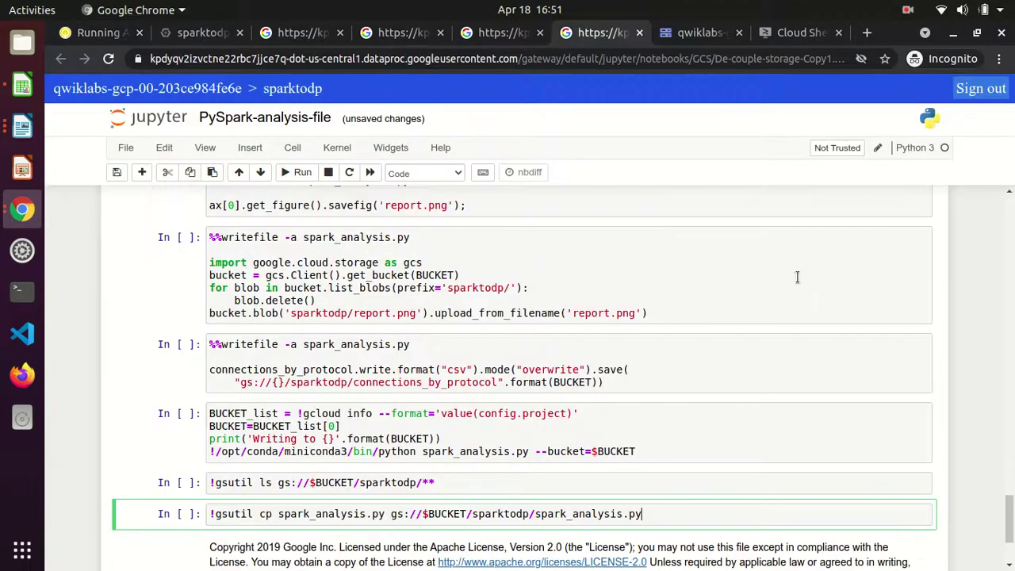
{"action": "left_click_drag", "start_coordinate": [1009, 519], "coordinate": [1011, 193]}
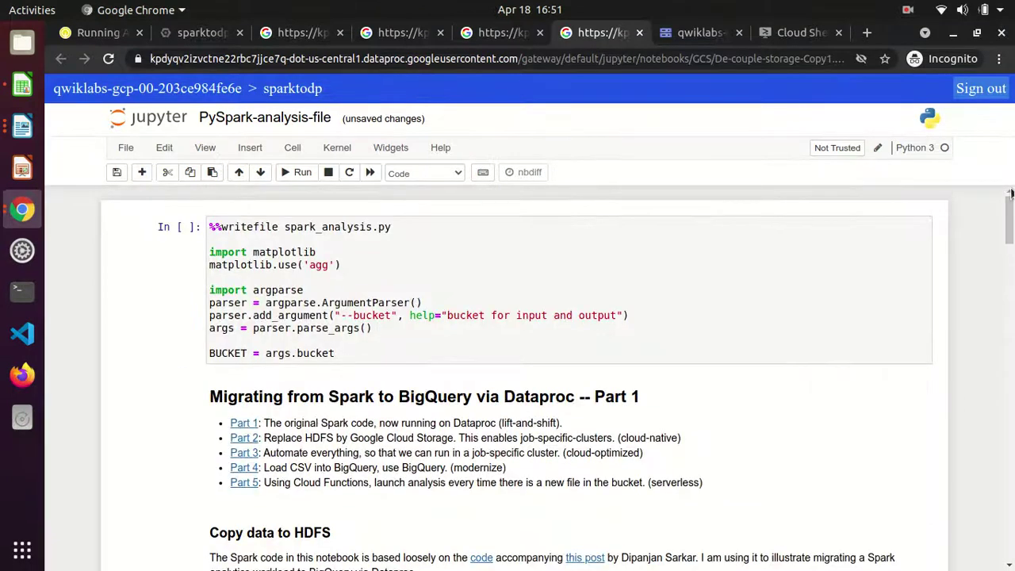
{"action": "left_click", "coordinate": [280, 238]}
{"action": "left_click", "coordinate": [293, 148]}
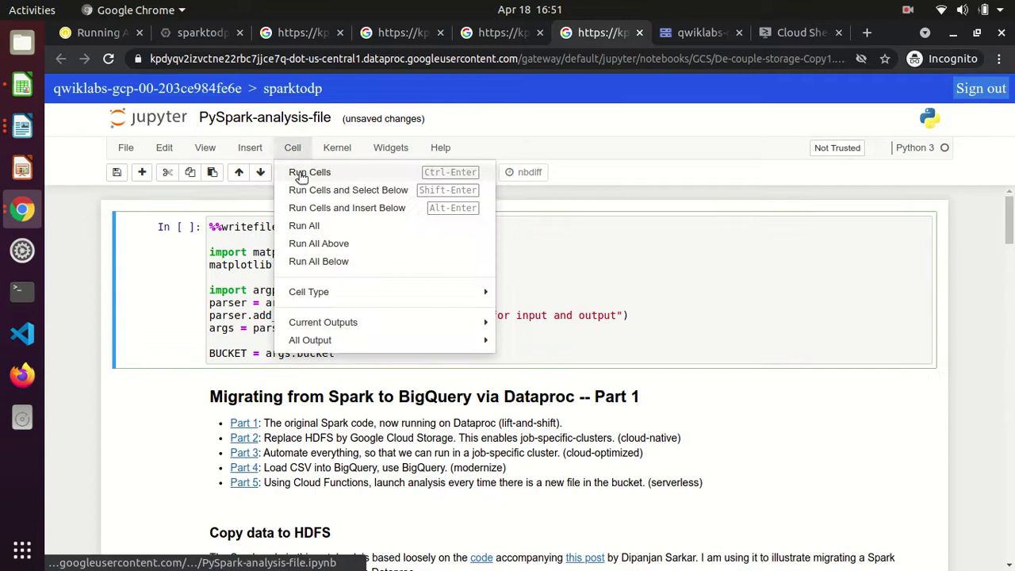
{"action": "left_click", "coordinate": [305, 228]}
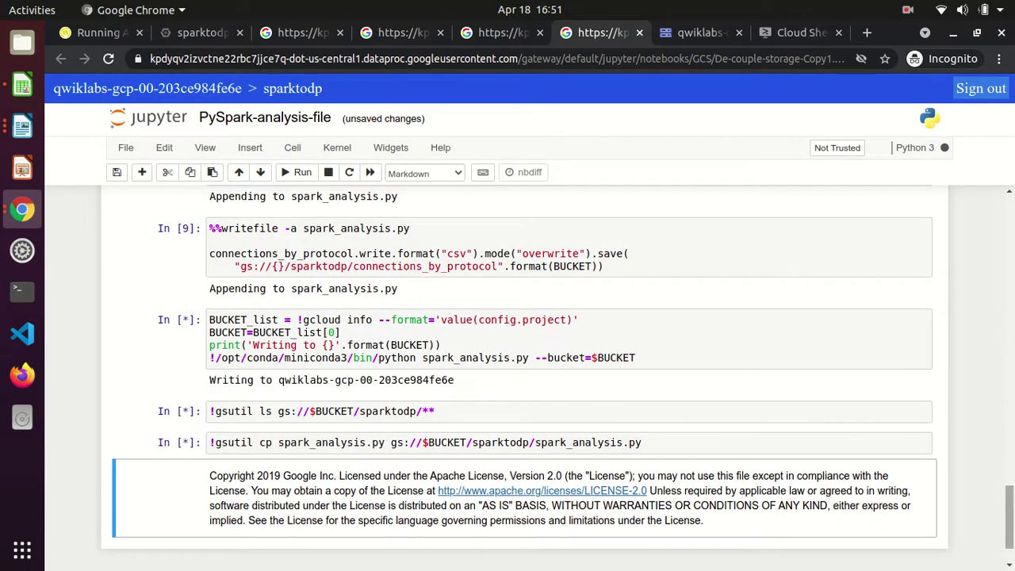
{"action": "left_click_drag", "start_coordinate": [1009, 514], "coordinate": [1010, 230]}
{"action": "scroll", "coordinate": [555, 381], "scroll_direction": "down", "scroll_amount": 1}
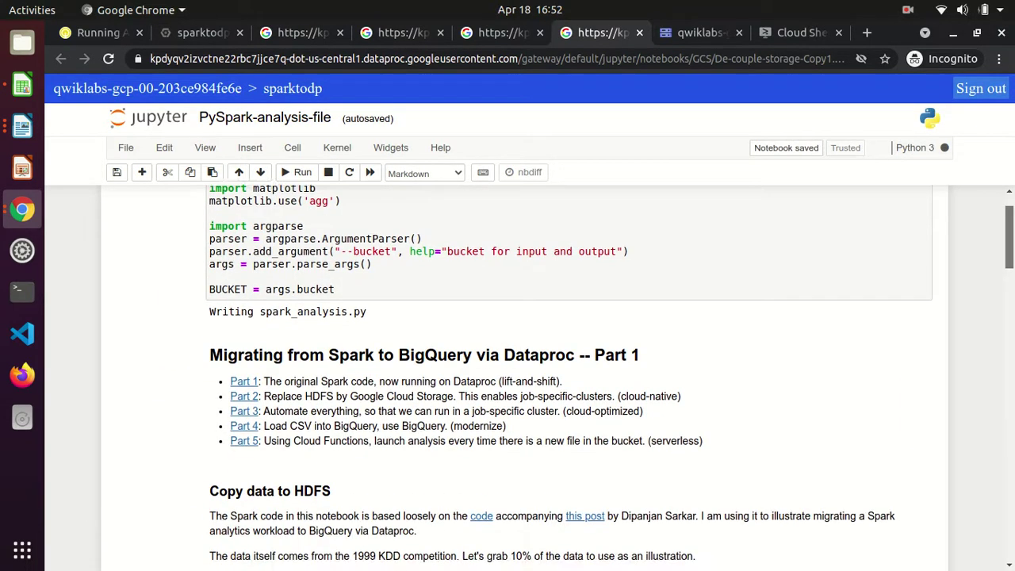
- Examine the outputs of the PySpark-analysis-file cells from the first writefile cell through the script run, bucket listing and copy cells
{"action": "scroll", "coordinate": [1012, 208], "scroll_direction": "up", "scroll_amount": 1}
{"action": "left_click_drag", "start_coordinate": [1012, 209], "coordinate": [1010, 491]}
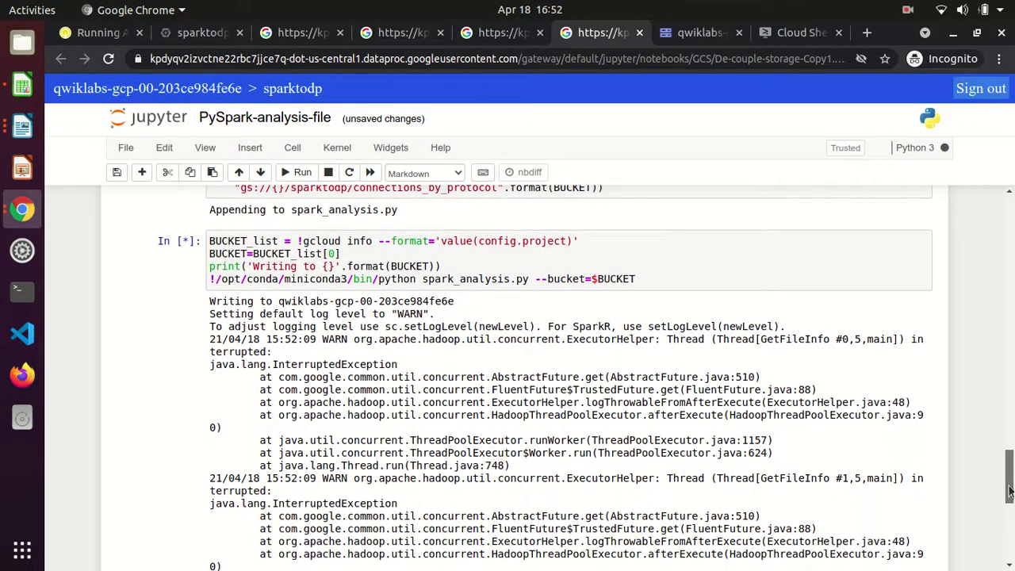
{"action": "left_click_drag", "start_coordinate": [1010, 492], "coordinate": [1010, 494]}
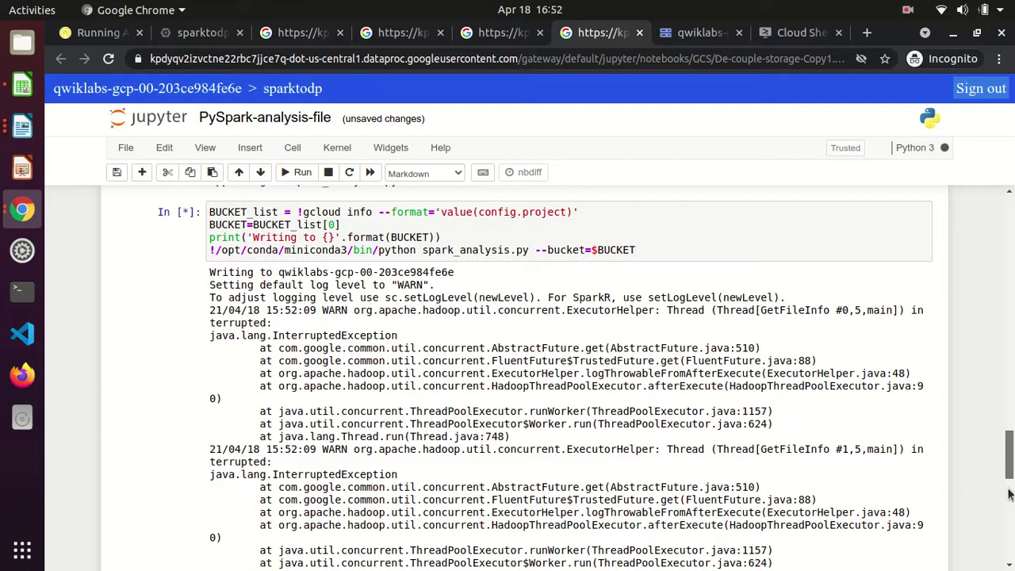
{"action": "scroll", "coordinate": [1008, 494], "scroll_direction": "down", "scroll_amount": 1}
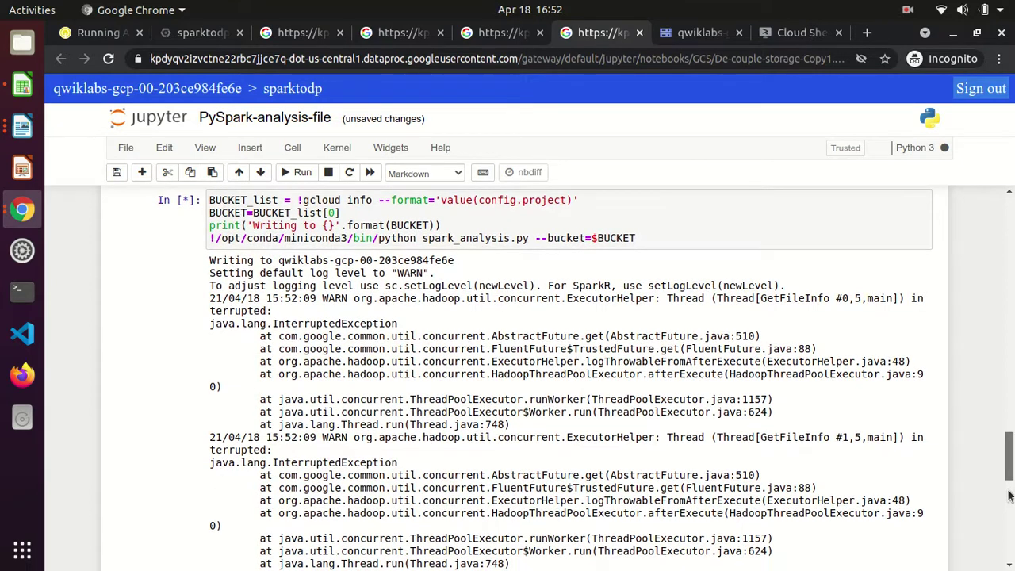
{"action": "scroll", "coordinate": [1009, 493], "scroll_direction": "down", "scroll_amount": 1}
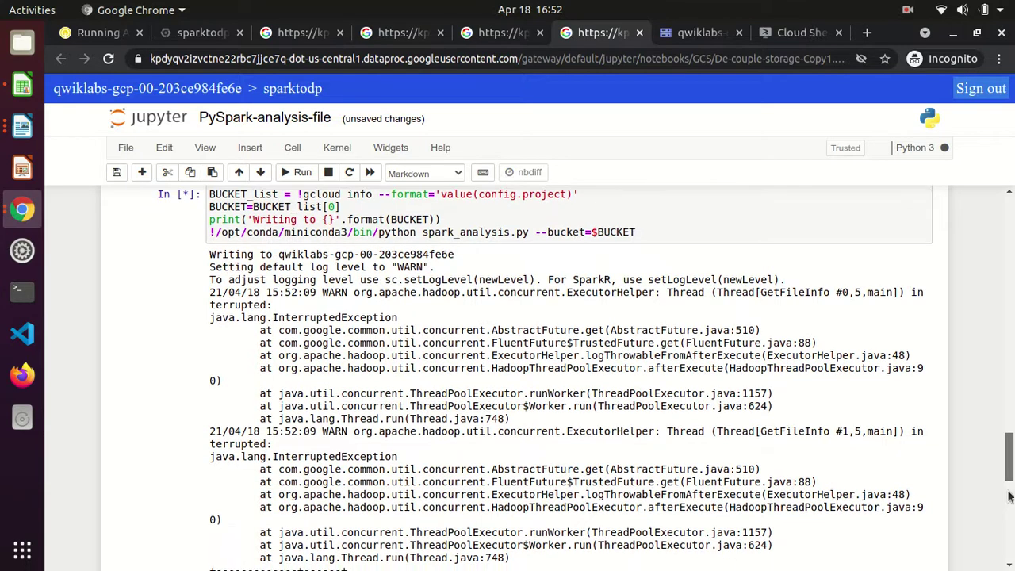
{"action": "scroll", "coordinate": [1008, 496], "scroll_direction": "down", "scroll_amount": 1}
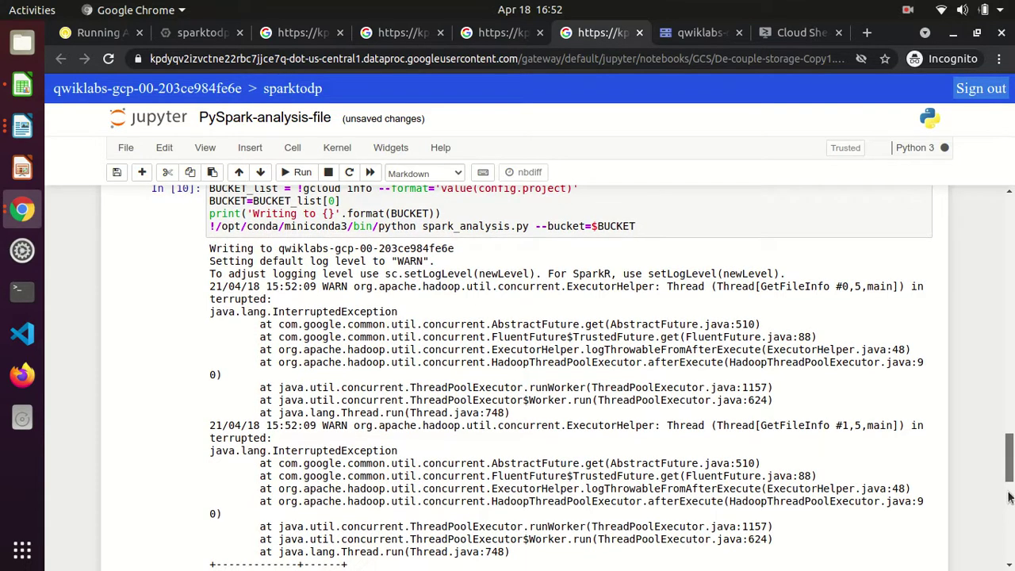
{"action": "scroll", "coordinate": [1009, 492], "scroll_direction": "up", "scroll_amount": 3}
{"action": "left_click_drag", "start_coordinate": [1009, 487], "coordinate": [1009, 265]}
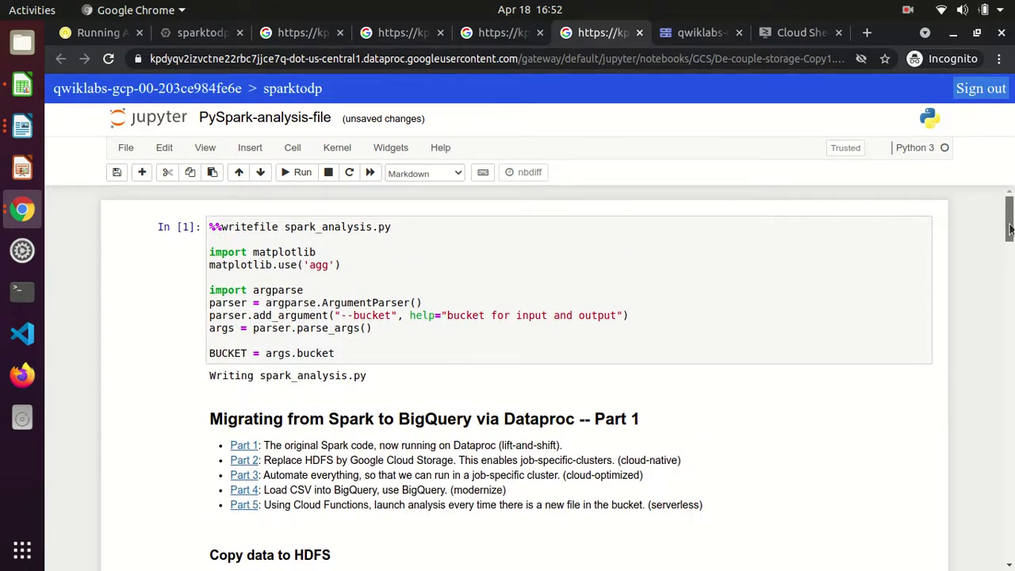
{"action": "left_click_drag", "start_coordinate": [1009, 230], "coordinate": [1010, 236]}
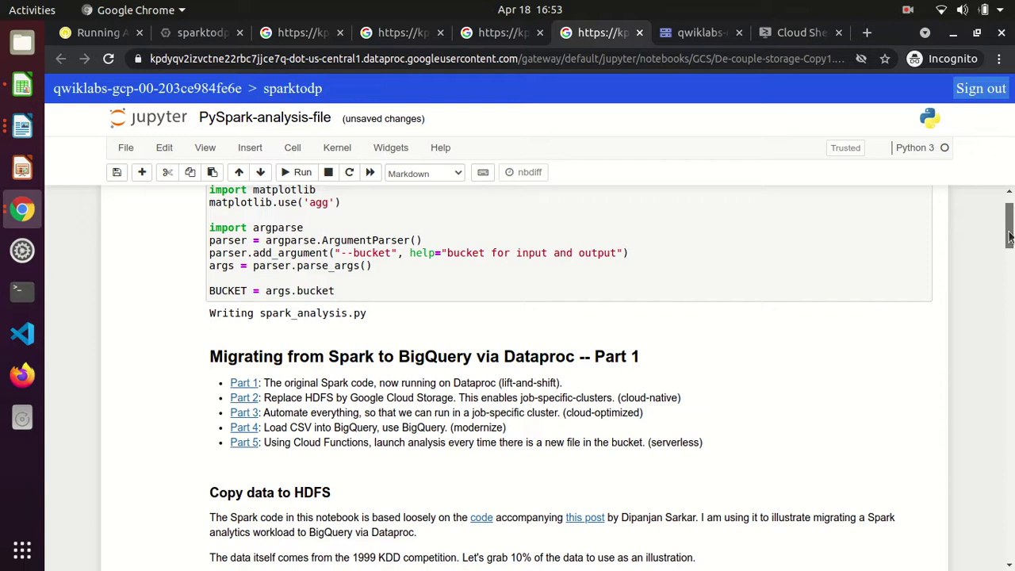
{"action": "left_click_drag", "start_coordinate": [1009, 237], "coordinate": [1010, 474]}
{"action": "left_click_drag", "start_coordinate": [1012, 517], "coordinate": [1009, 551]}
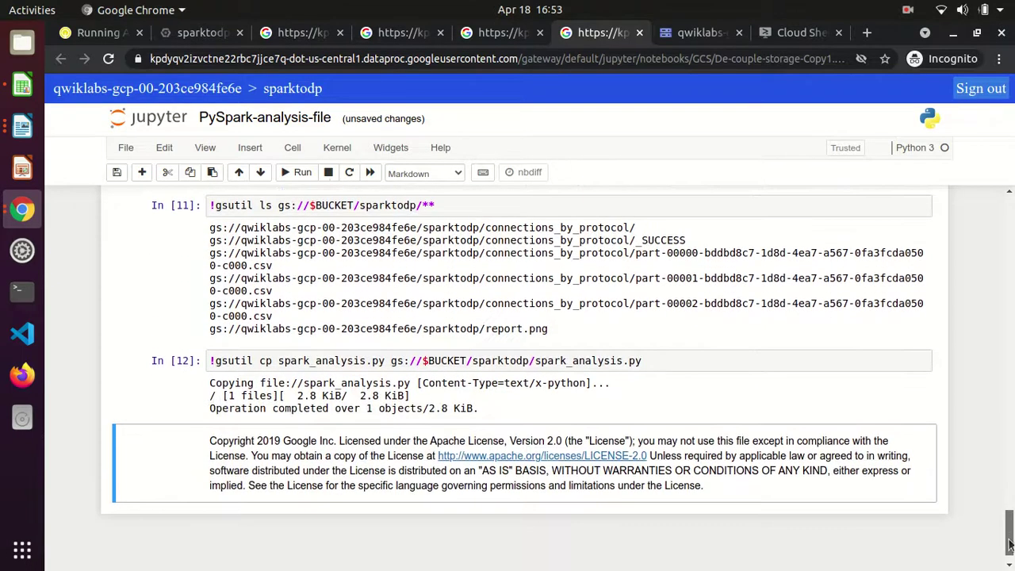
- Following the lab's Cloud Shell step 1, run gsutil cp gs://$PROJECT_ID/sparktodp/spark_analysis.py spark_analysis.py in Cloud Shell
{"action": "left_click", "coordinate": [94, 34]}
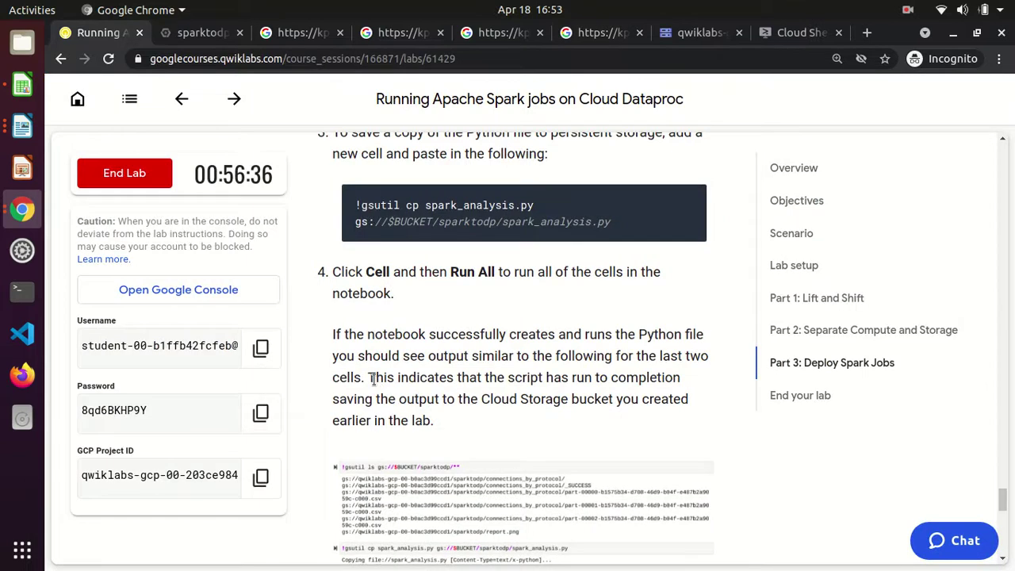
{"action": "scroll", "coordinate": [370, 380], "scroll_direction": "down", "scroll_amount": 7}
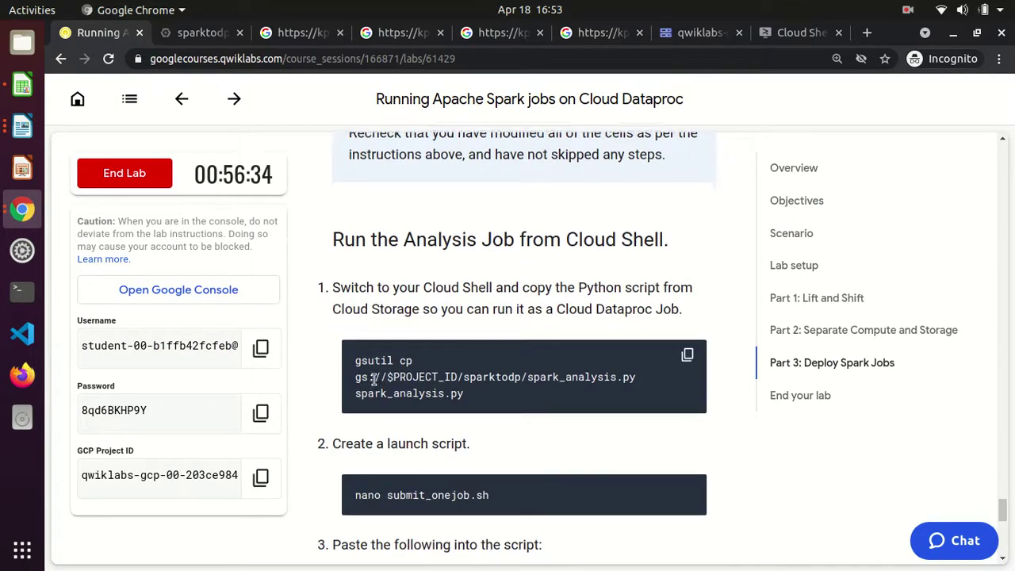
{"action": "scroll", "coordinate": [373, 379], "scroll_direction": "down", "scroll_amount": 1}
{"action": "scroll", "coordinate": [373, 379], "scroll_direction": "up", "scroll_amount": 8}
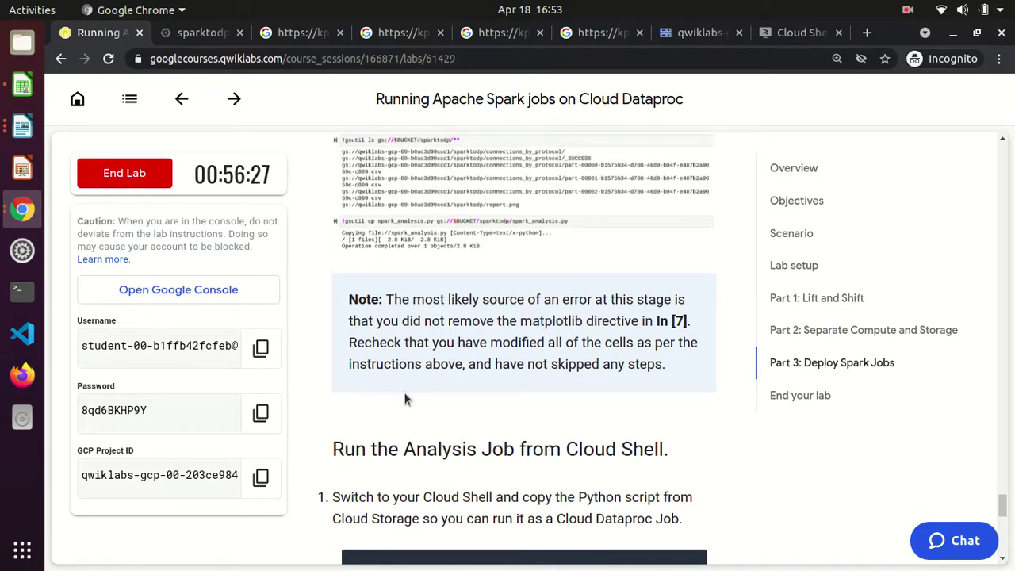
{"action": "scroll", "coordinate": [401, 416], "scroll_direction": "down", "scroll_amount": 5}
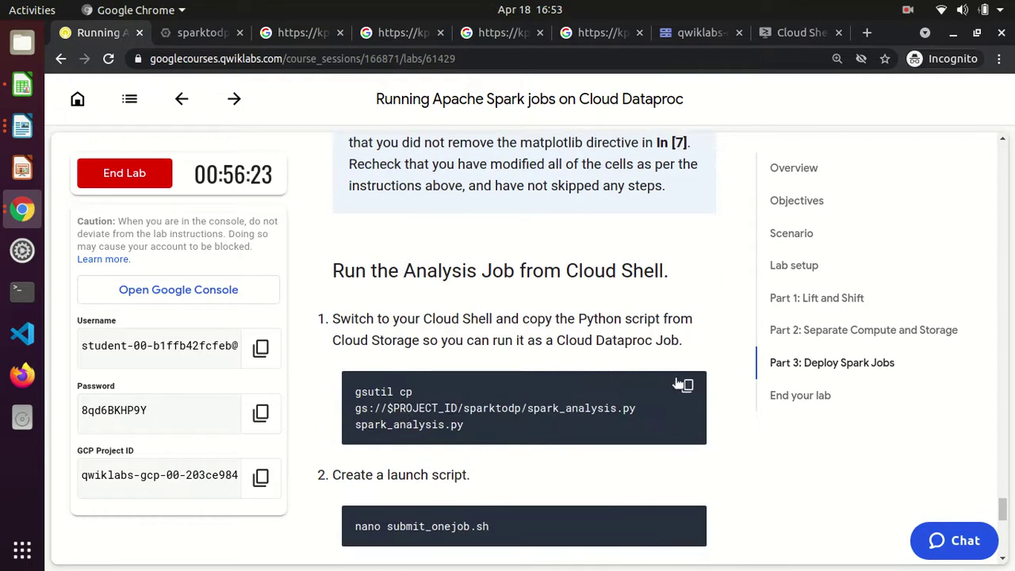
{"action": "left_click", "coordinate": [687, 389]}
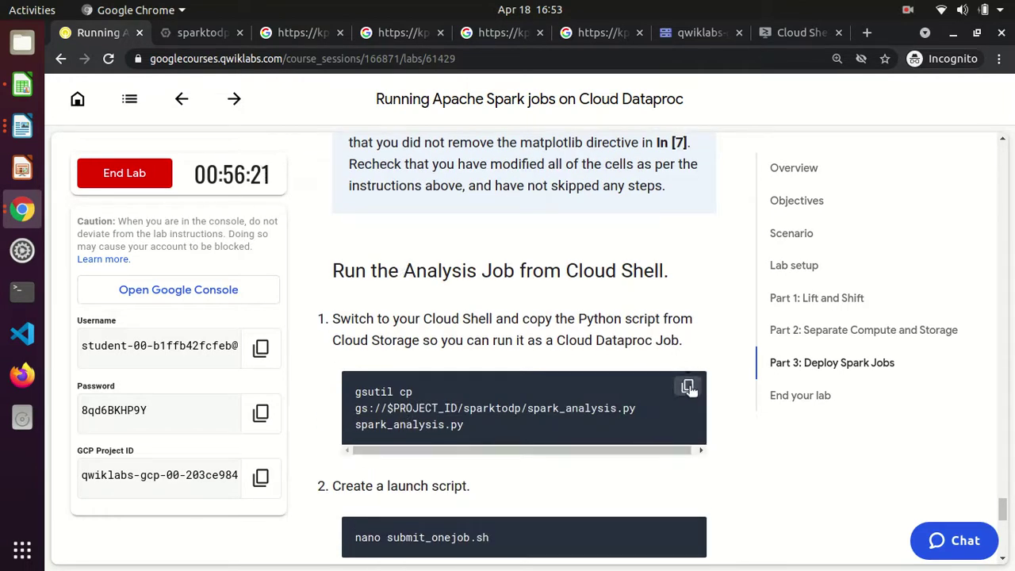
{"action": "left_click", "coordinate": [801, 32]}
{"action": "key", "text": "ctrl+v"}
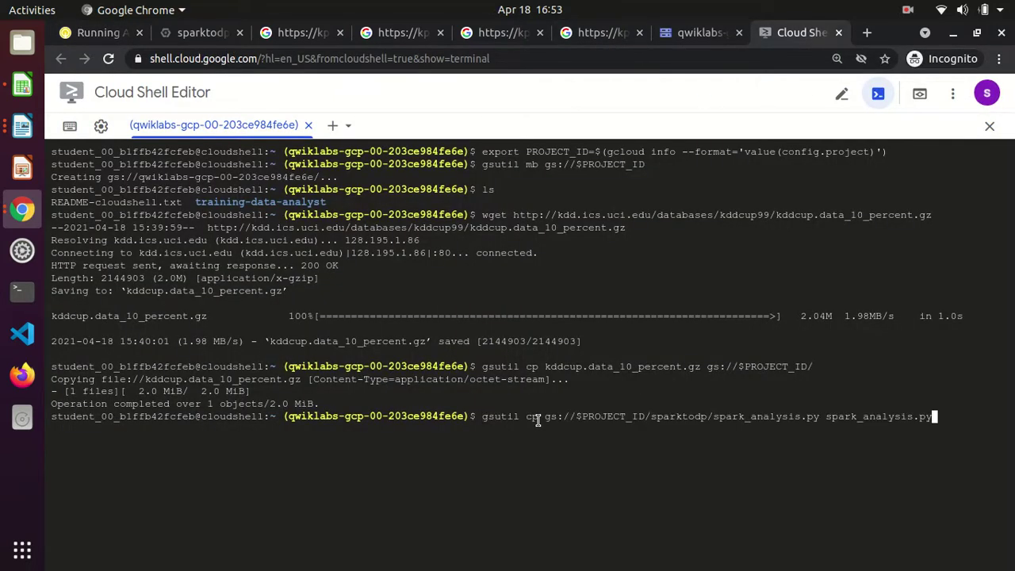
{"action": "key", "text": "Return"}
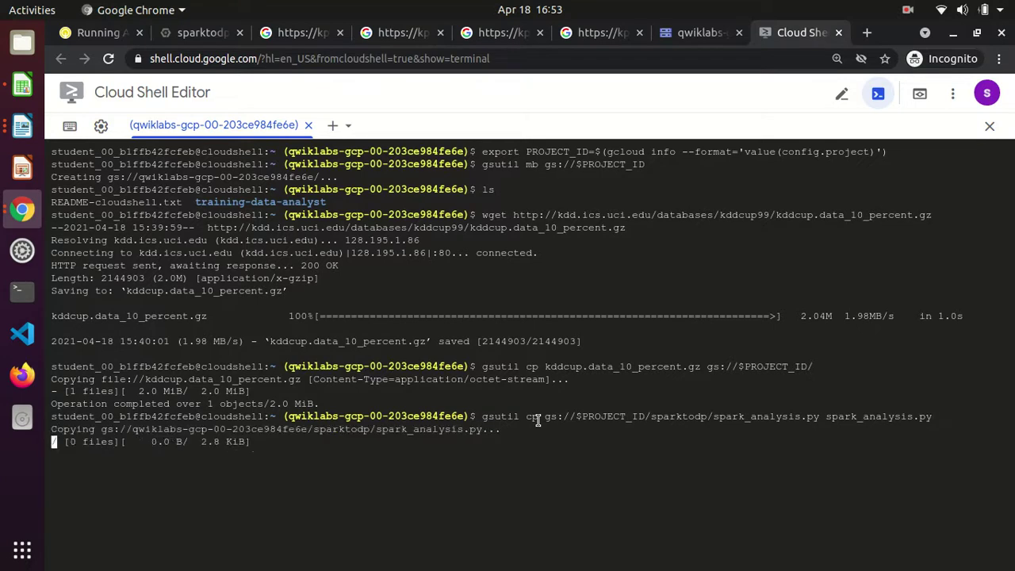
- Create the launch script submit_onejob.sh in nano in Cloud Shell, as given in lab step 2
{"action": "left_click", "coordinate": [101, 32]}
{"action": "mouse_move", "coordinate": [503, 528]}
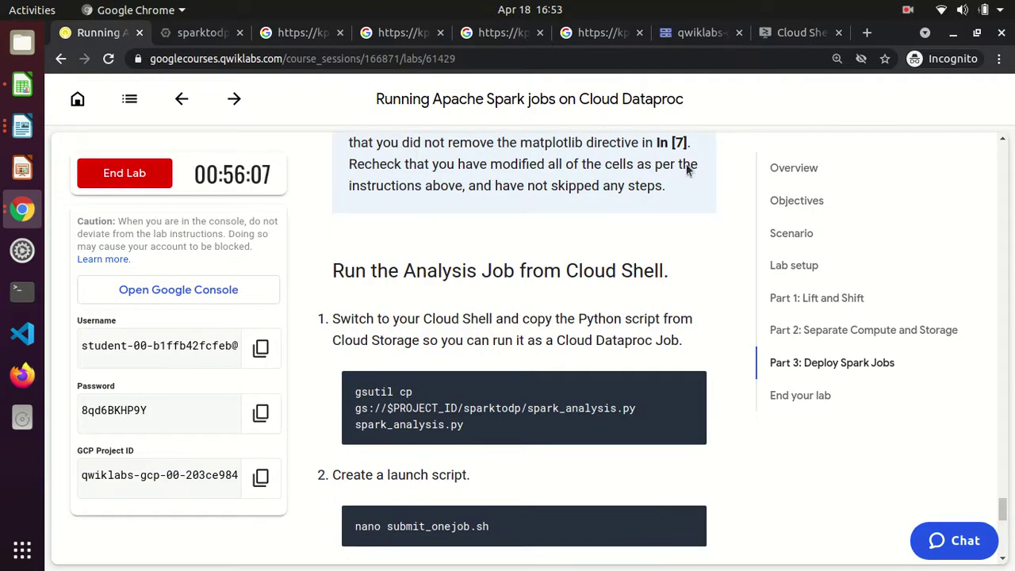
{"action": "left_click", "coordinate": [799, 32]}
{"action": "key", "text": "ctrl+v"}
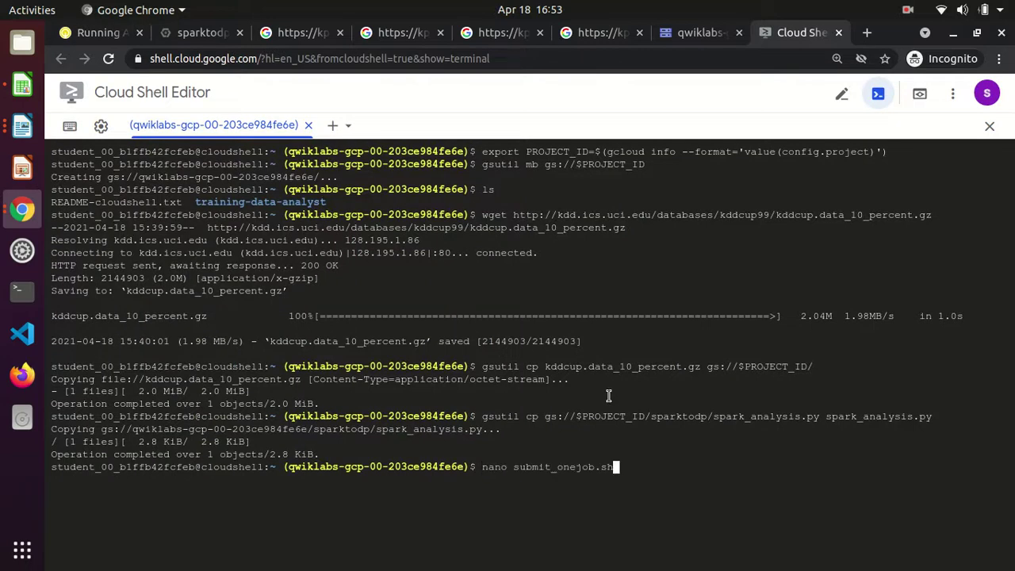
{"action": "key", "text": "Return"}
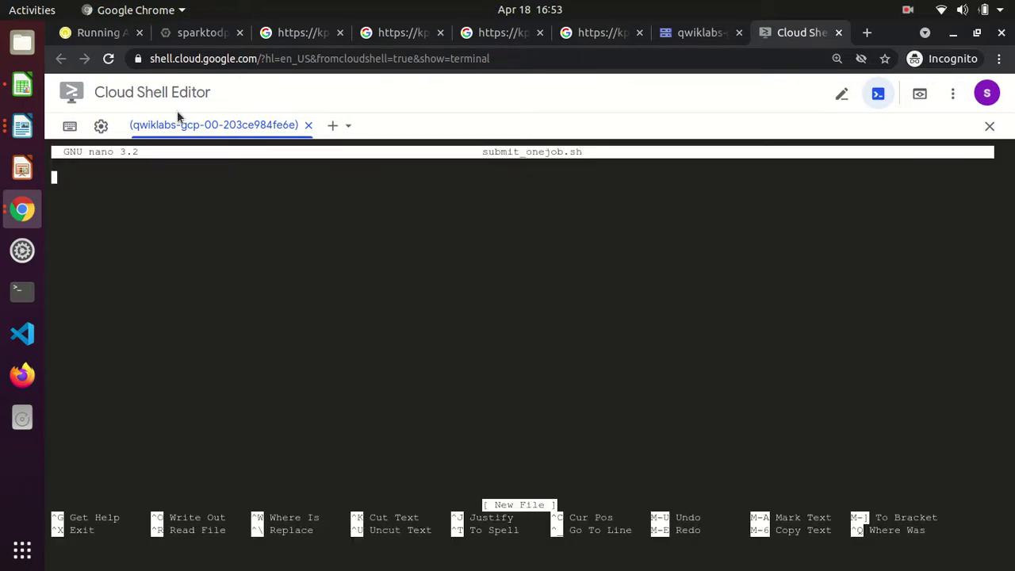
- Fill submit_onejob.sh with lab step 3's gcloud dataproc jobs submit pyspark code for cluster sparktodp, region us-central1, spark_analysis.py and --bucket=$1
{"action": "left_click", "coordinate": [96, 33]}
{"action": "scroll", "coordinate": [358, 448], "scroll_direction": "down", "scroll_amount": 2}
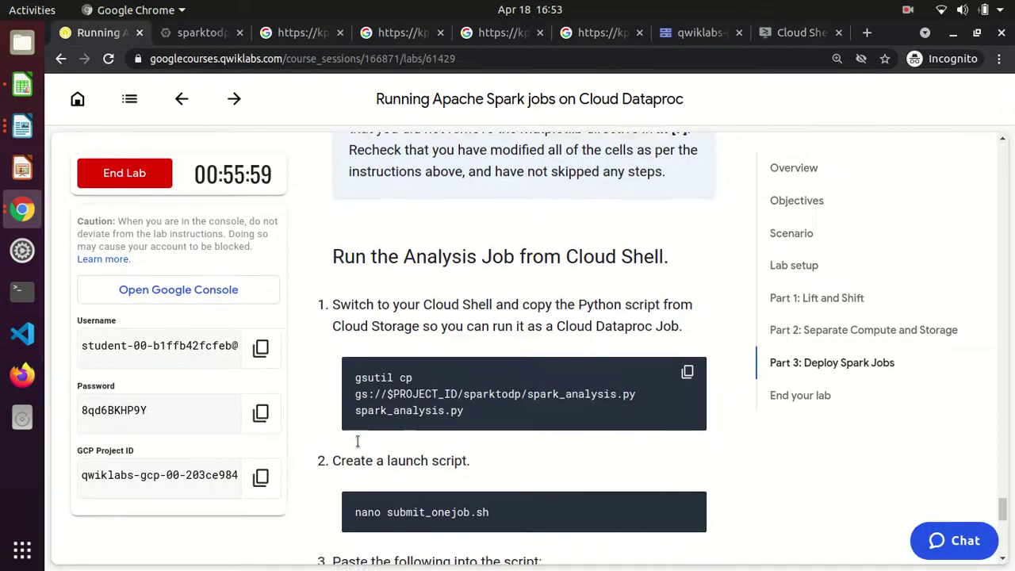
{"action": "scroll", "coordinate": [357, 448], "scroll_direction": "down", "scroll_amount": 5}
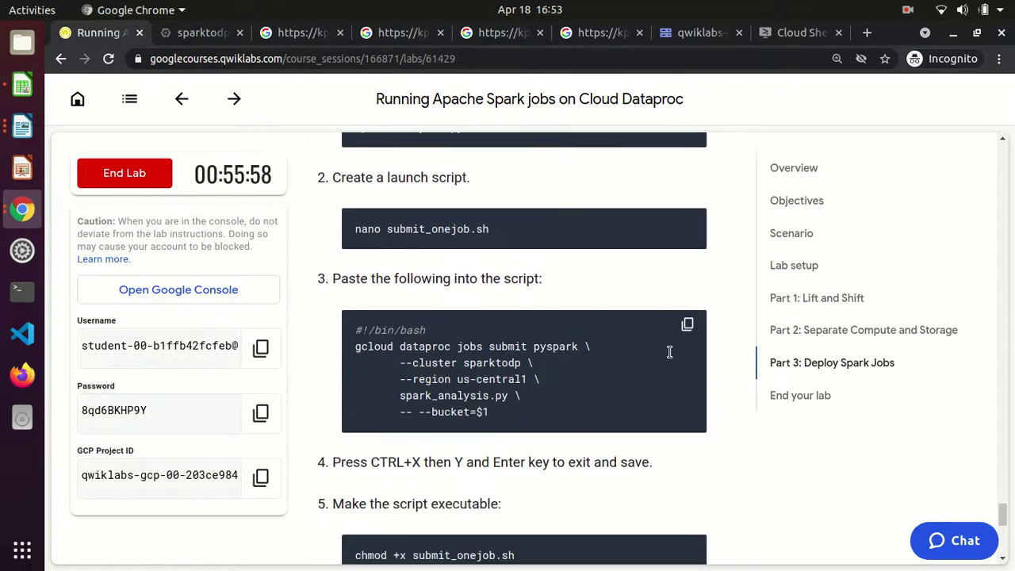
{"action": "left_click", "coordinate": [688, 325]}
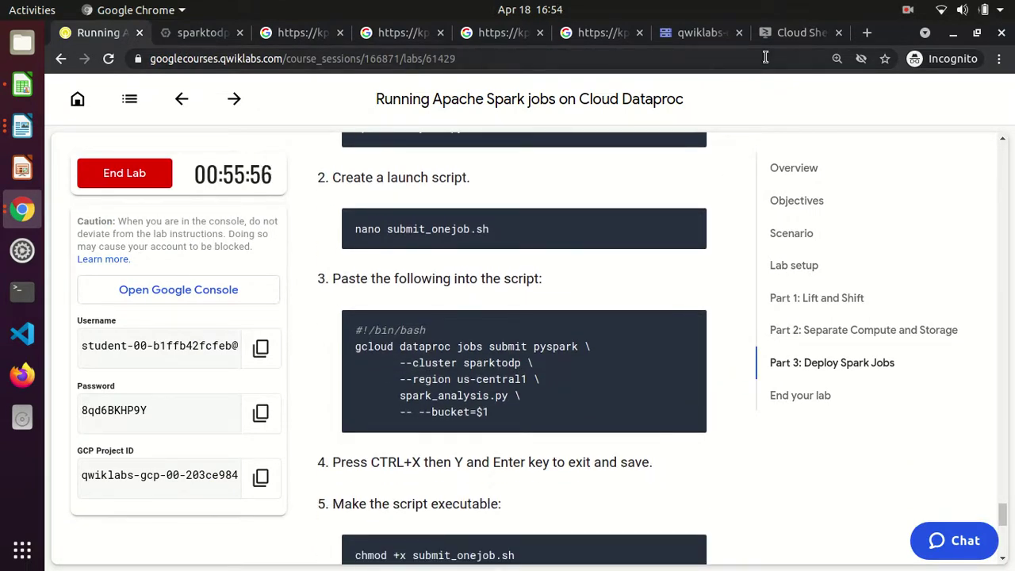
{"action": "left_click", "coordinate": [801, 32]}
{"action": "key", "text": "ctrl+v"}
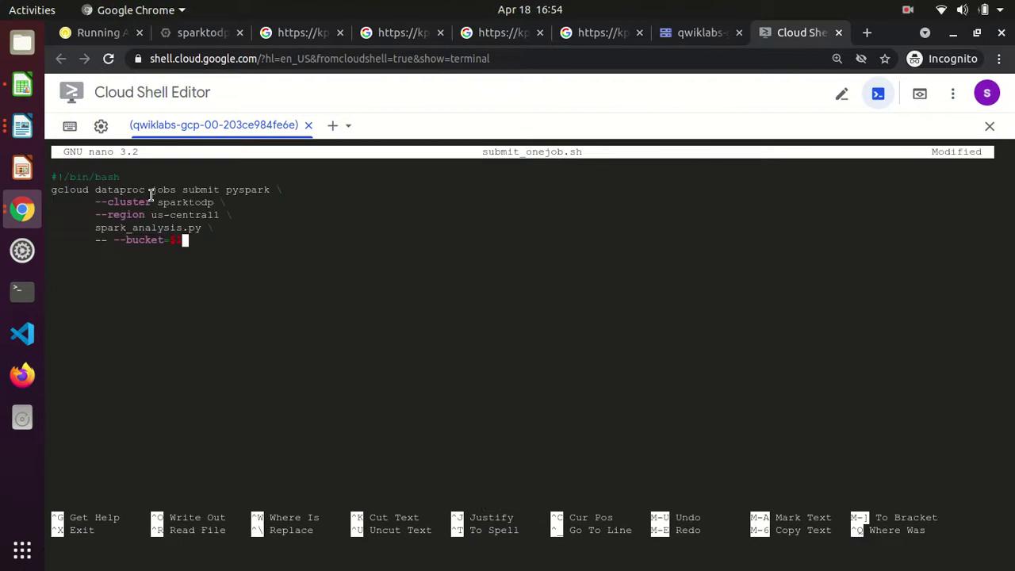
- Save submit_onejob.sh, exit nano and make the script executable with chmod +x submit_onejob.sh from lab step 5
{"action": "left_click", "coordinate": [89, 31]}
{"action": "scroll", "coordinate": [441, 485], "scroll_direction": "down", "scroll_amount": 5}
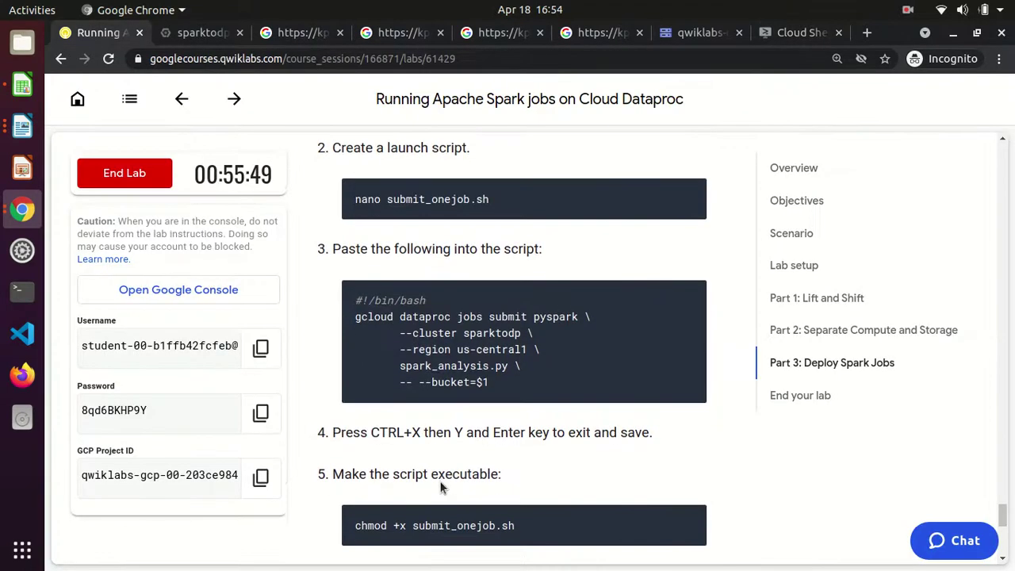
{"action": "left_click", "coordinate": [687, 342]}
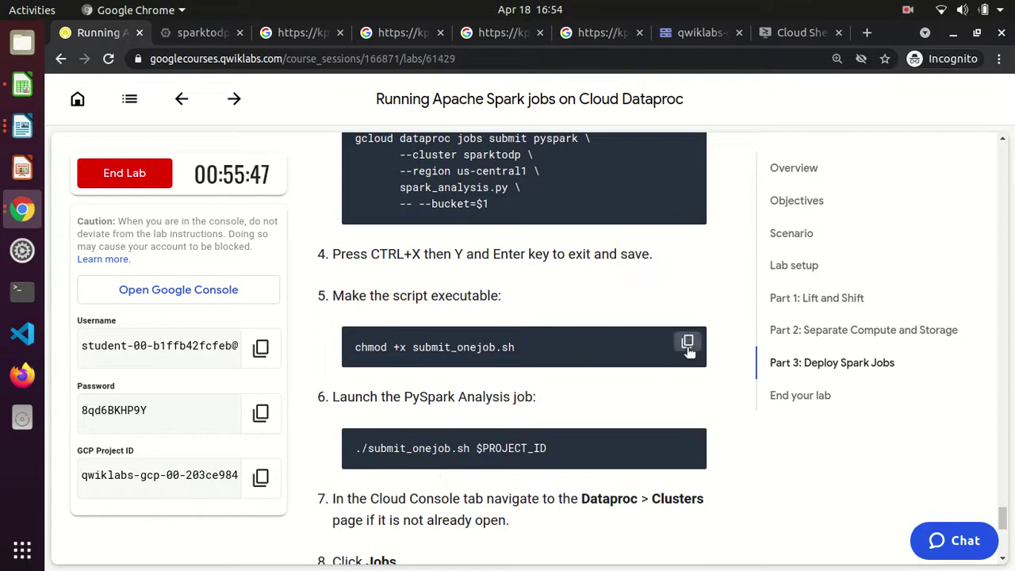
{"action": "left_click", "coordinate": [807, 32]}
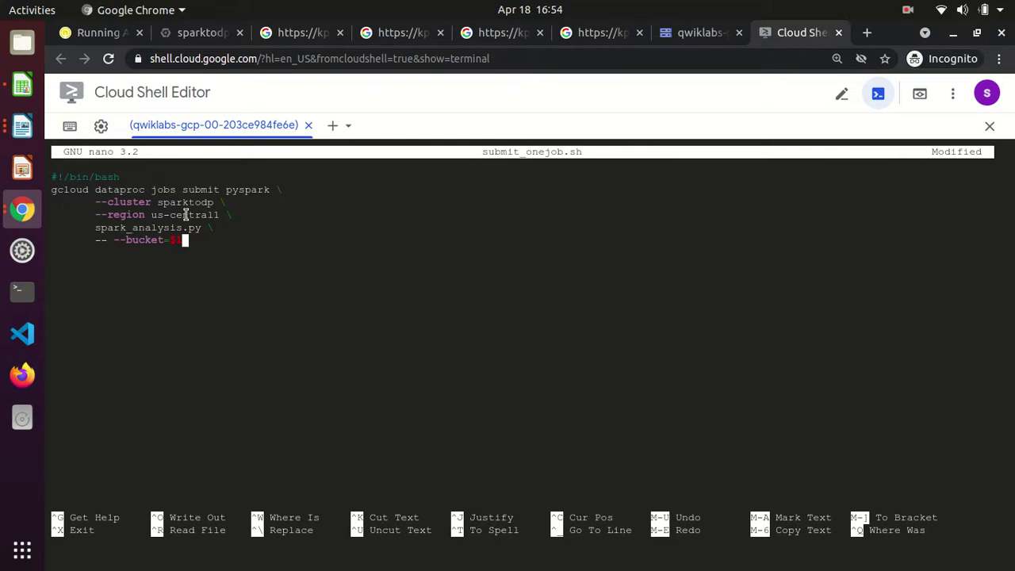
{"action": "key", "text": "ctrl+x"}
{"action": "key", "text": "y"}
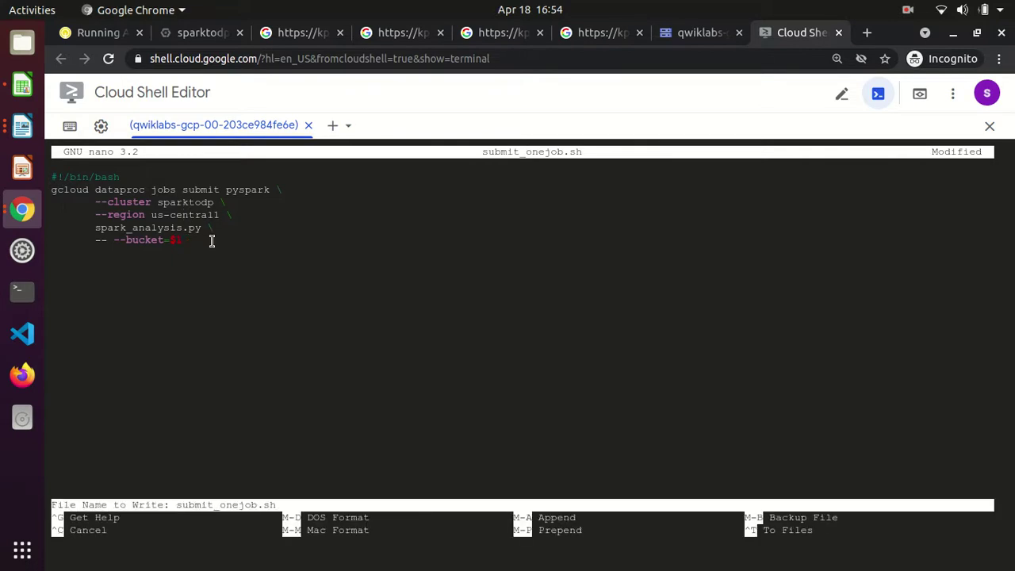
{"action": "key", "text": "Return"}
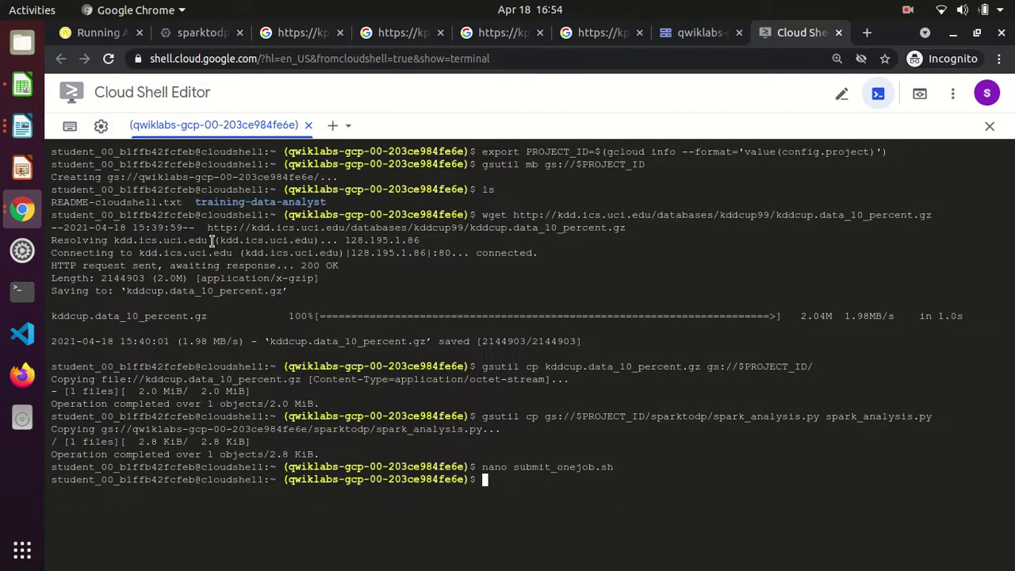
{"action": "key", "text": "ctrl+v"}
{"action": "key", "text": "Return"}
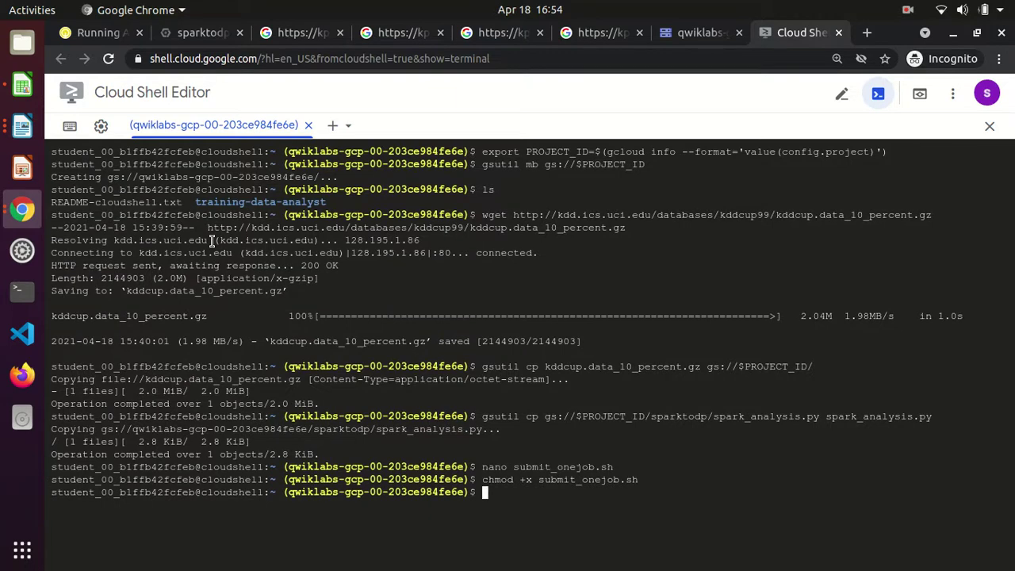
- Launch the PySpark analysis job in Cloud Shell with lab step 6's command ./submit_onejob.sh $PROJECT_ID
{"action": "left_click", "coordinate": [88, 33]}
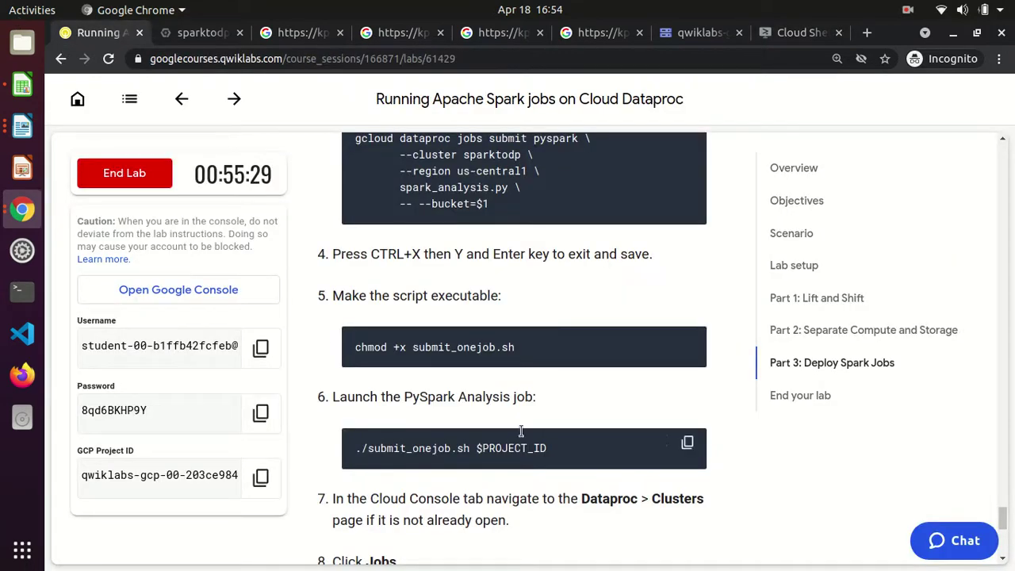
{"action": "left_click", "coordinate": [687, 445]}
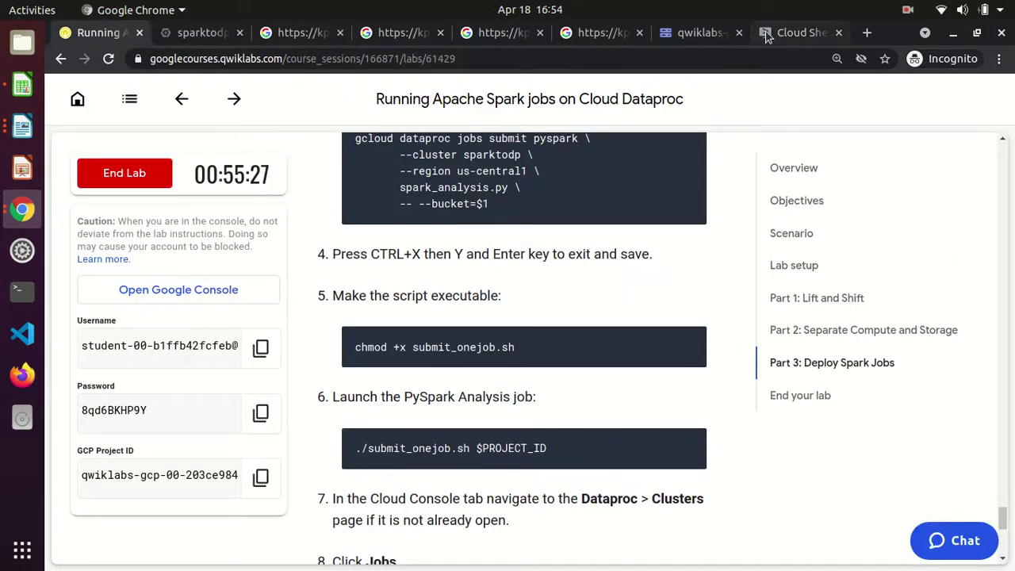
{"action": "left_click", "coordinate": [801, 32]}
{"action": "key", "text": "ctrl+v"}
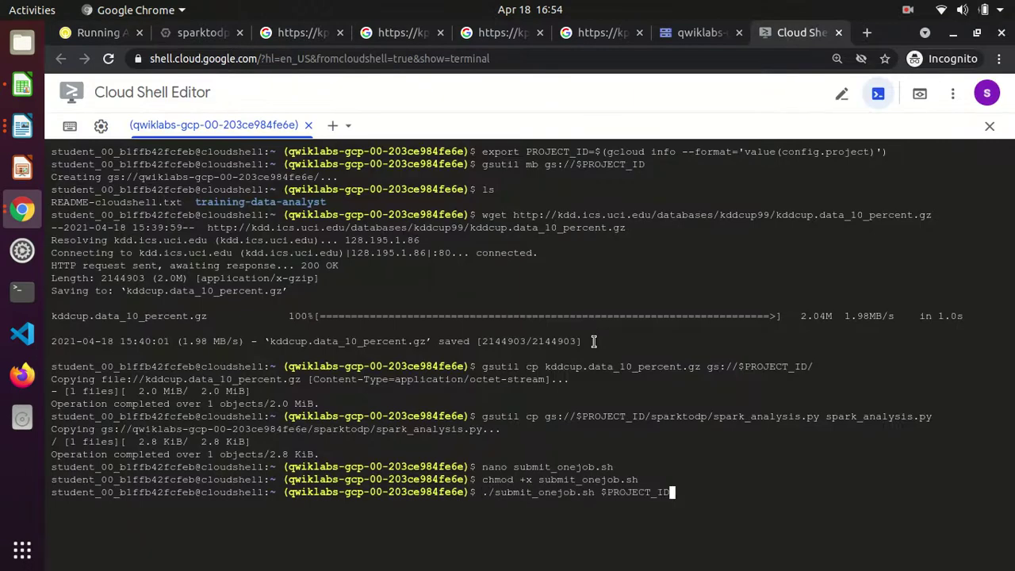
{"action": "key", "text": "Return"}
- Following lab steps 7 to 9, open the submitted PySpark job's details in Dataproc Jobs and check its status
{"action": "left_click", "coordinate": [100, 32]}
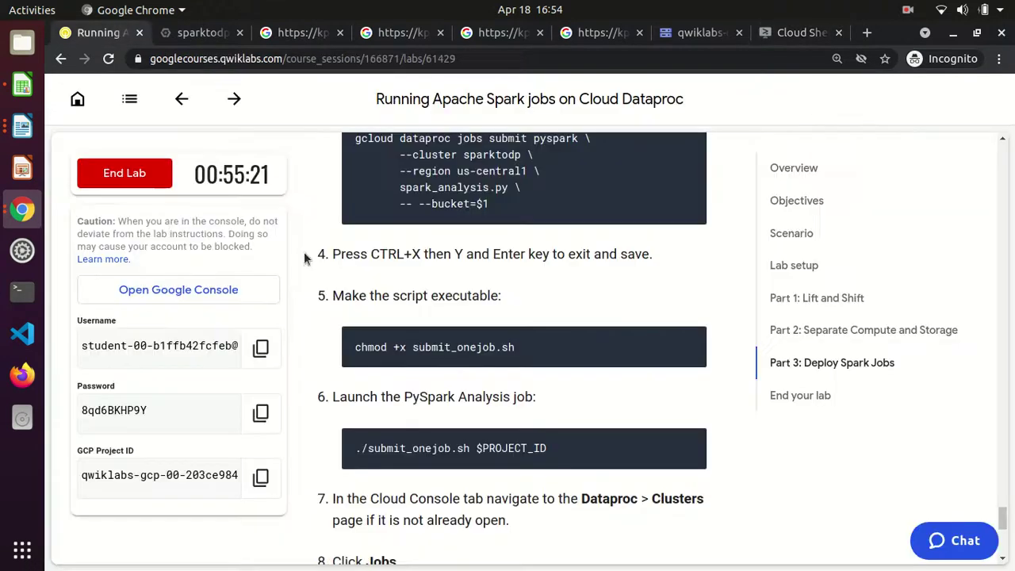
{"action": "scroll", "coordinate": [510, 442], "scroll_direction": "down", "scroll_amount": 4}
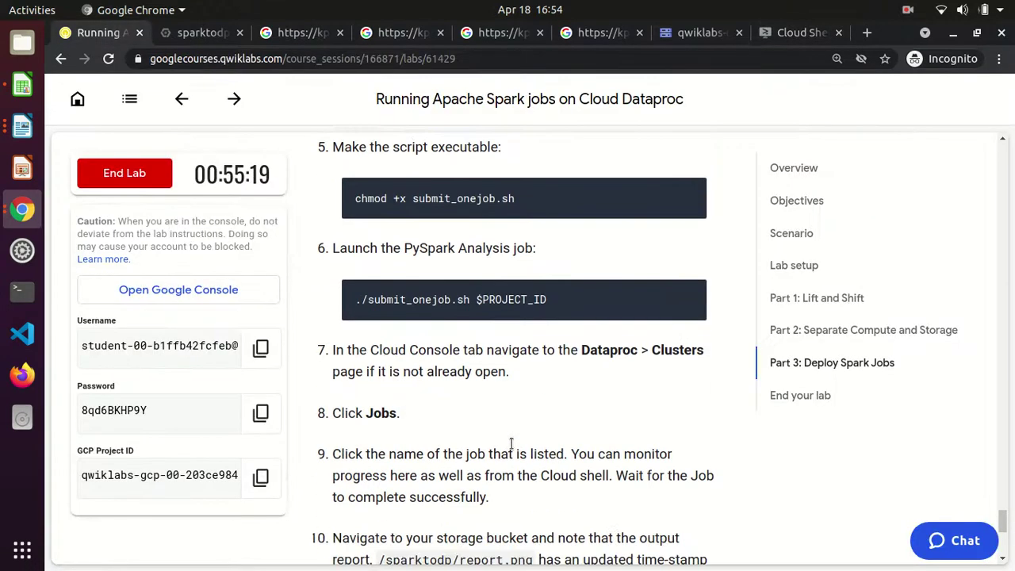
{"action": "scroll", "coordinate": [511, 442], "scroll_direction": "down", "scroll_amount": 3}
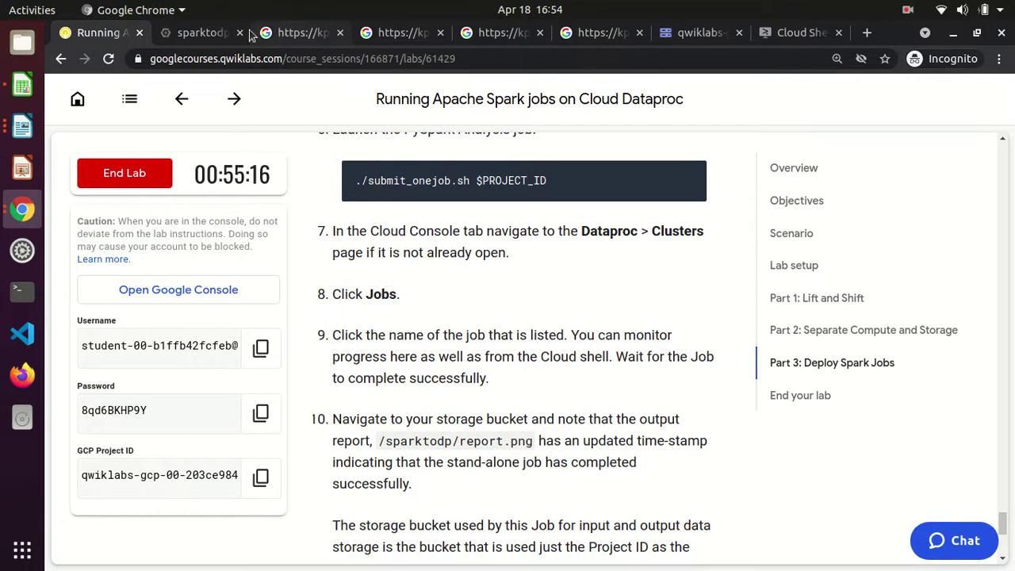
{"action": "left_click", "coordinate": [202, 33]}
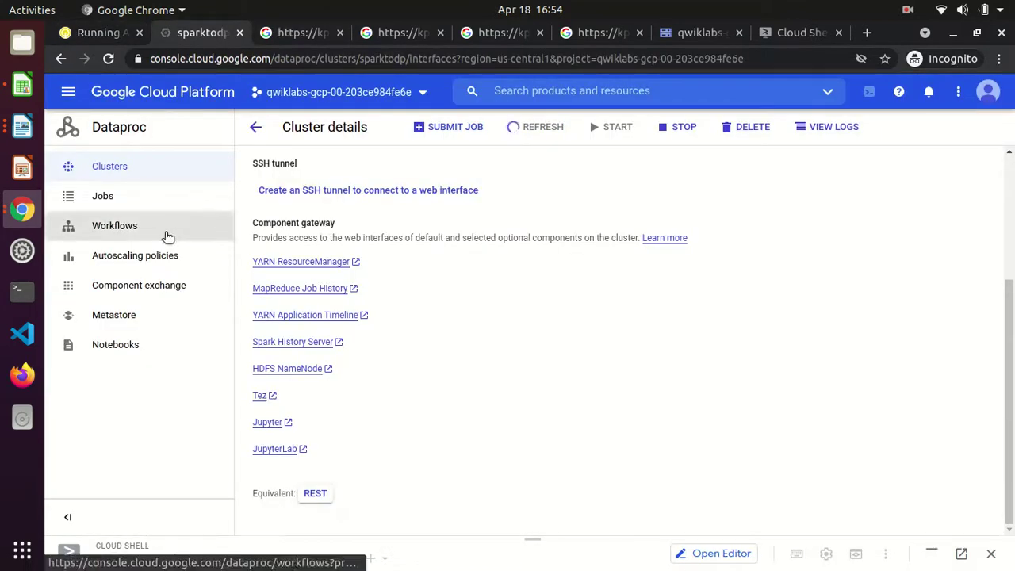
{"action": "left_click", "coordinate": [143, 198]}
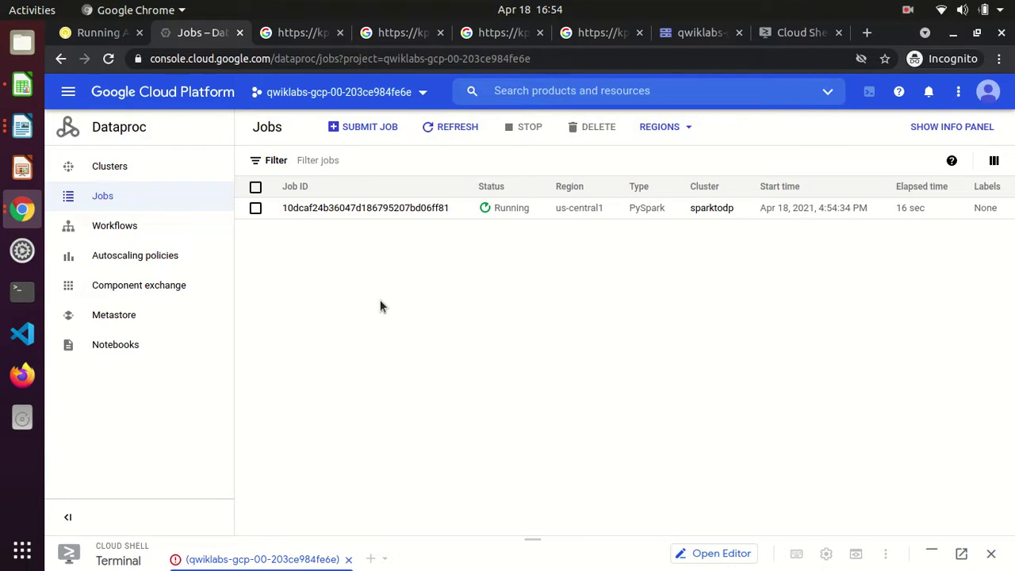
{"action": "left_click", "coordinate": [373, 207]}
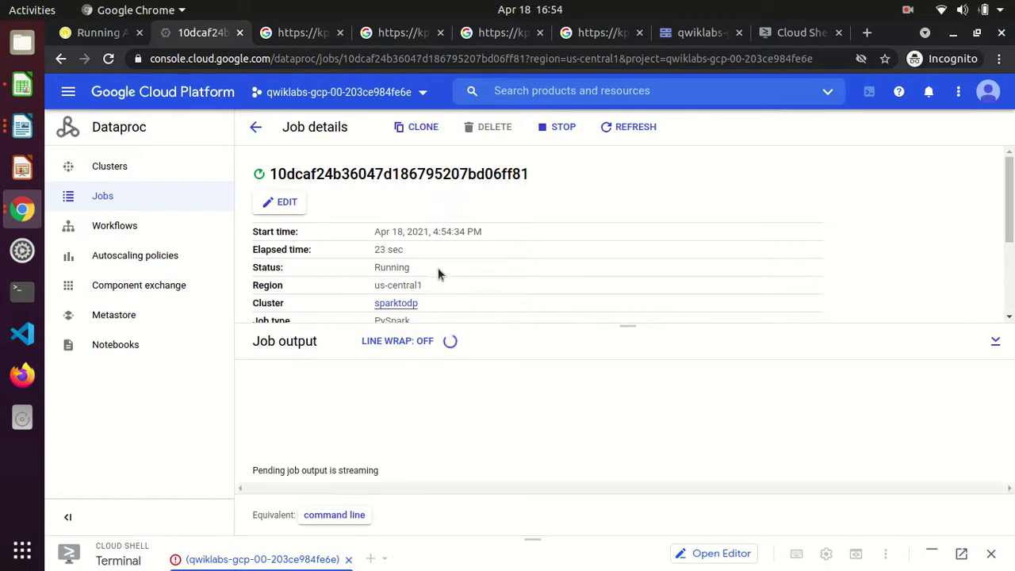
{"action": "left_click_drag", "start_coordinate": [428, 269], "coordinate": [362, 268]}
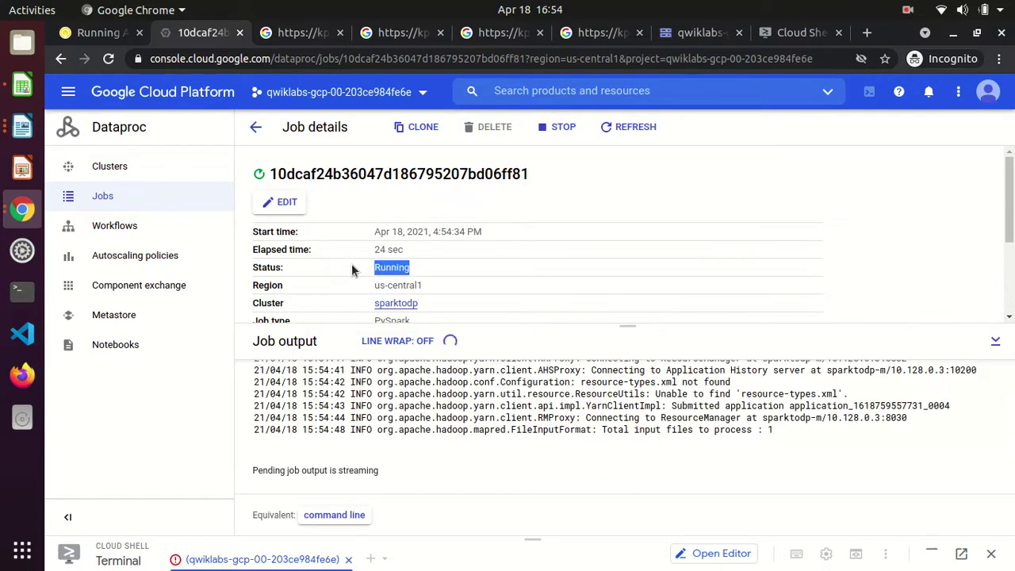
{"action": "left_click", "coordinate": [440, 266]}
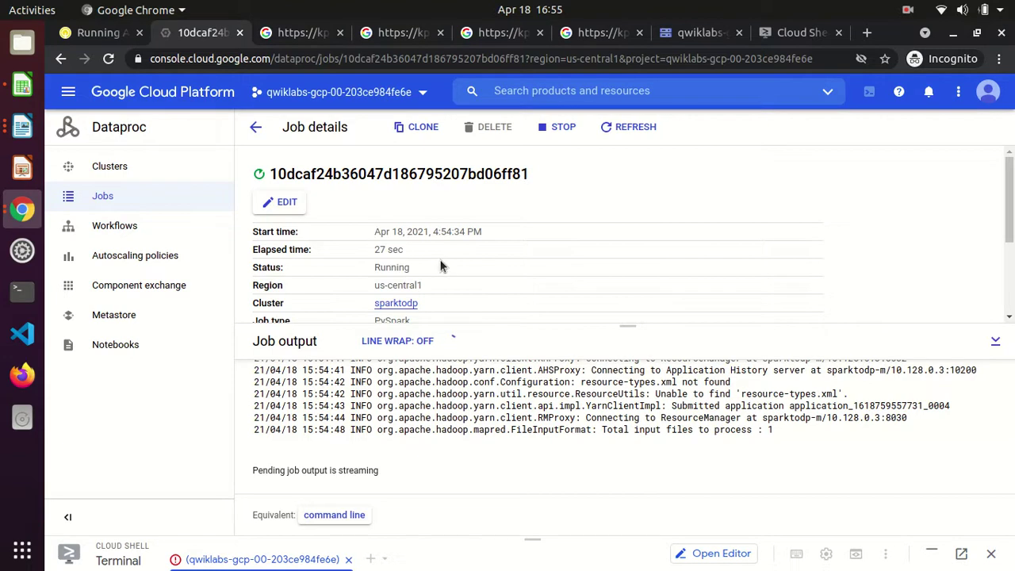
- Read lab steps 9 to 14 on waiting for the job, checking /sparktodp/report.png in the storage bucket and deleting the sparktodp cluster
{"action": "left_click", "coordinate": [96, 34]}
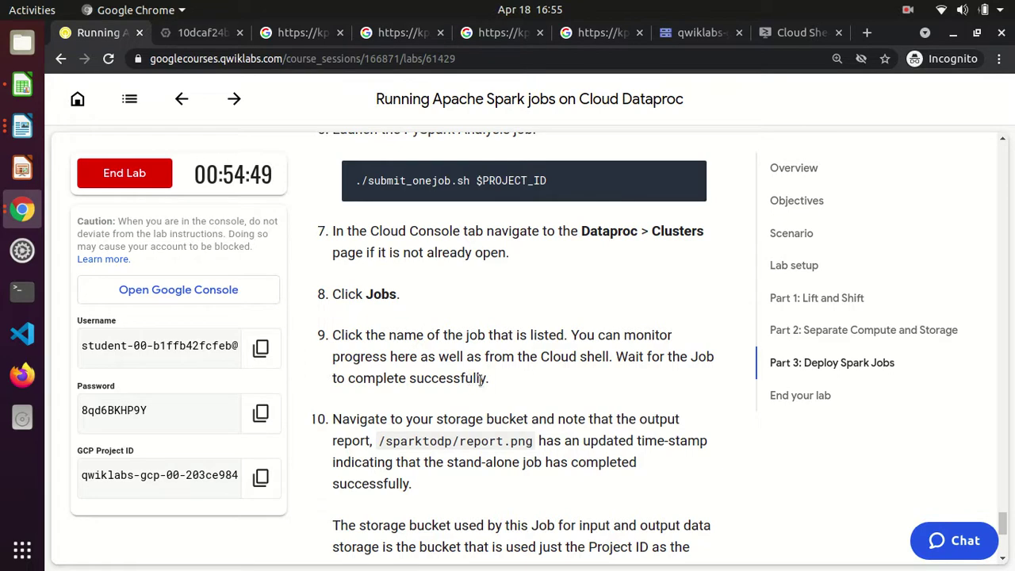
{"action": "left_click_drag", "start_coordinate": [488, 379], "coordinate": [397, 356]}
{"action": "left_click", "coordinate": [396, 356]}
{"action": "scroll", "coordinate": [395, 354], "scroll_direction": "down", "scroll_amount": 4}
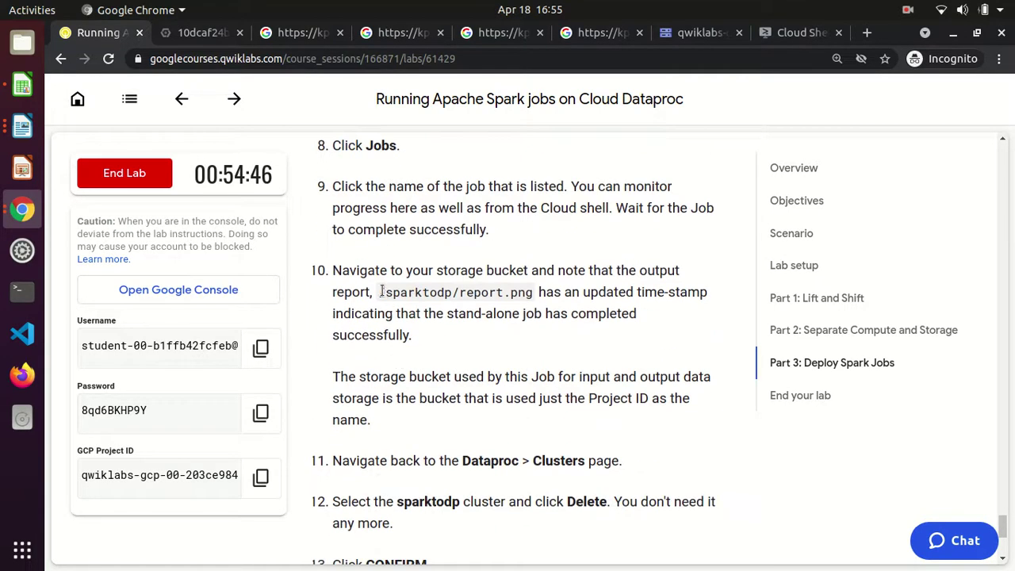
{"action": "left_click_drag", "start_coordinate": [380, 291], "coordinate": [533, 291]}
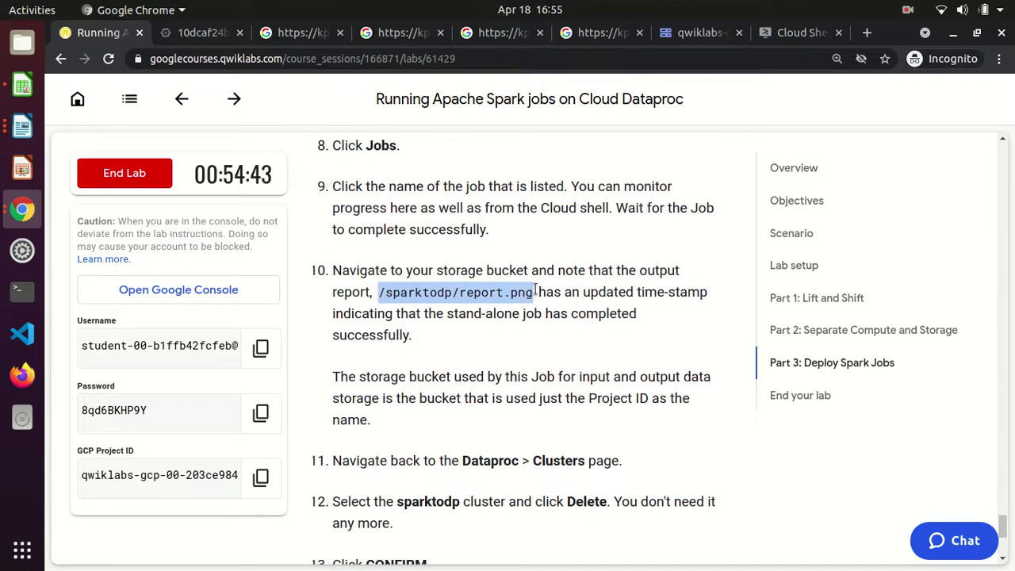
{"action": "scroll", "coordinate": [535, 291], "scroll_direction": "down", "scroll_amount": 2}
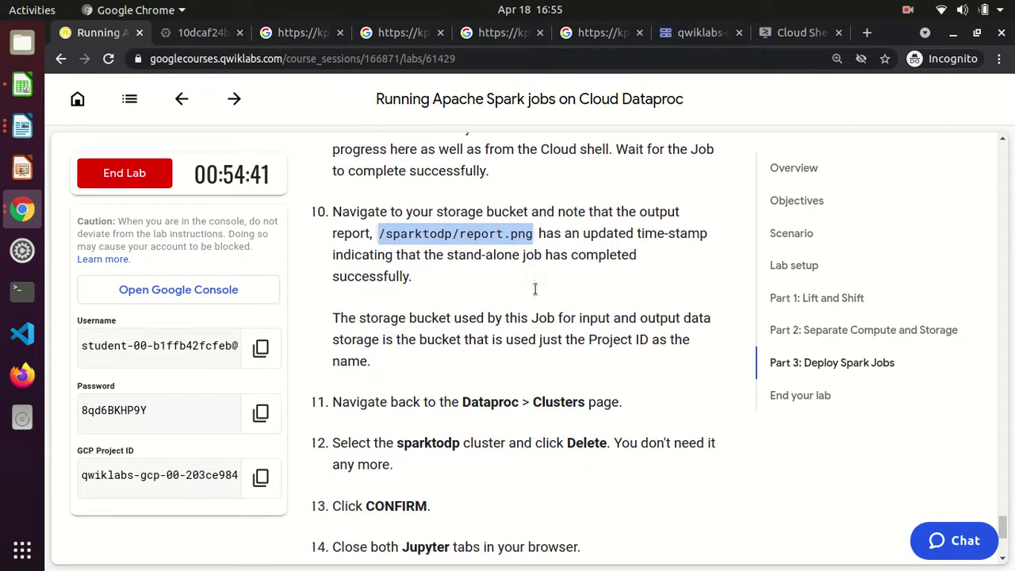
{"action": "scroll", "coordinate": [536, 294], "scroll_direction": "down", "scroll_amount": 1}
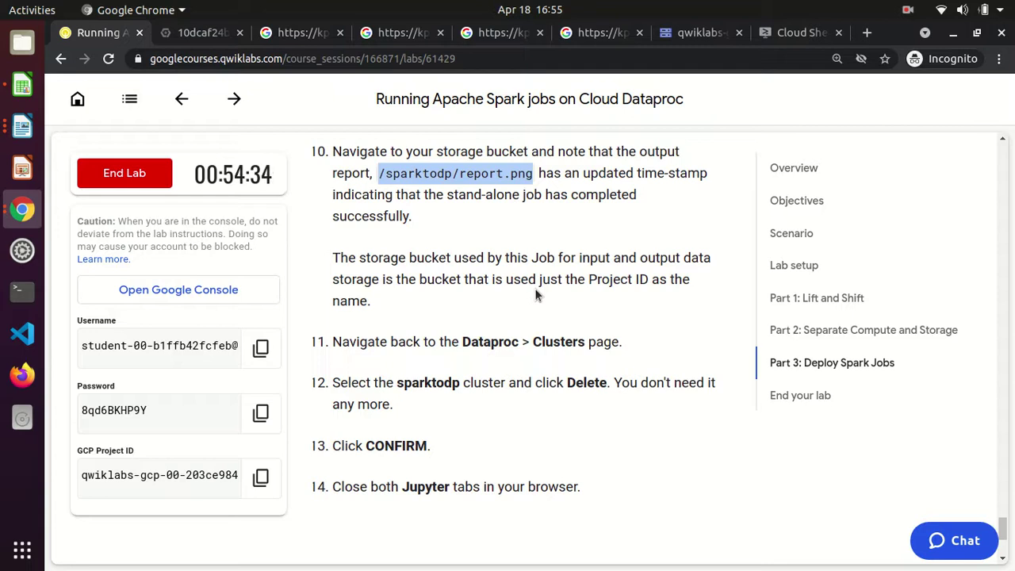
- Reload the project-ID bucket in Cloud Storage and inspect the output files in sparktodp/connections_by_protocol, then return to the bucket list
{"action": "left_click", "coordinate": [682, 35]}
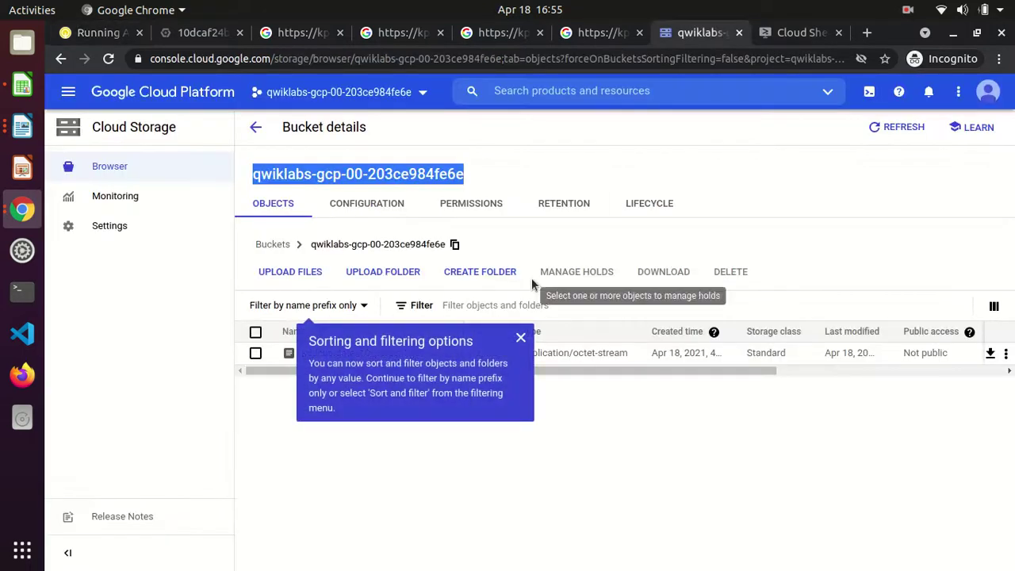
{"action": "left_click", "coordinate": [520, 338]}
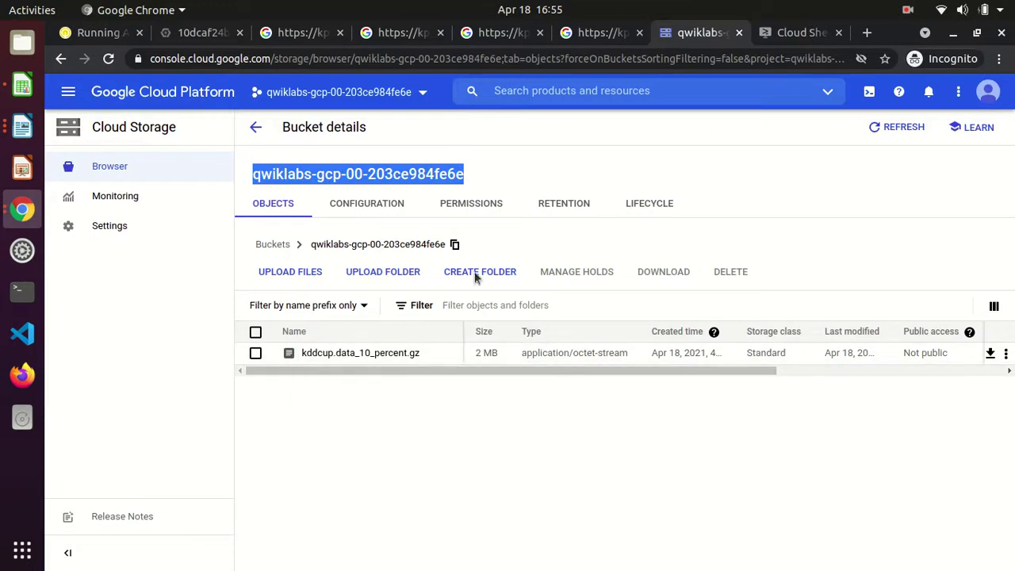
{"action": "left_click", "coordinate": [254, 127]}
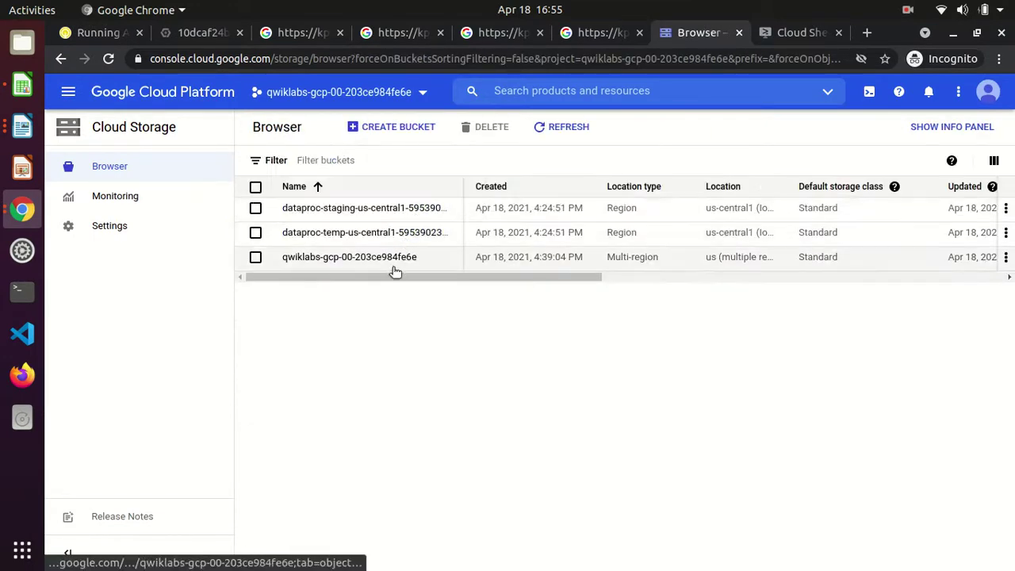
{"action": "left_click", "coordinate": [354, 257]}
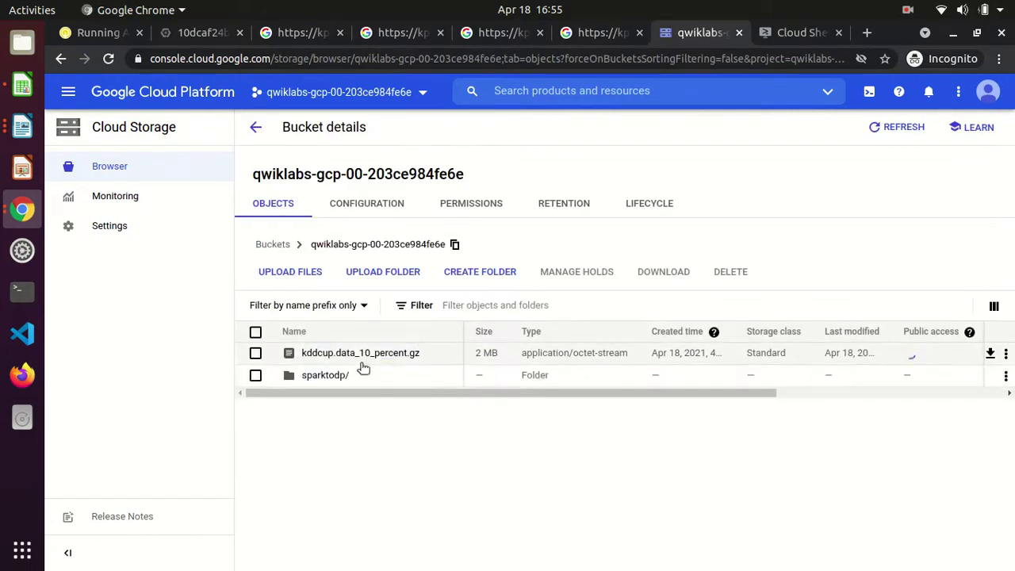
{"action": "left_click", "coordinate": [333, 376]}
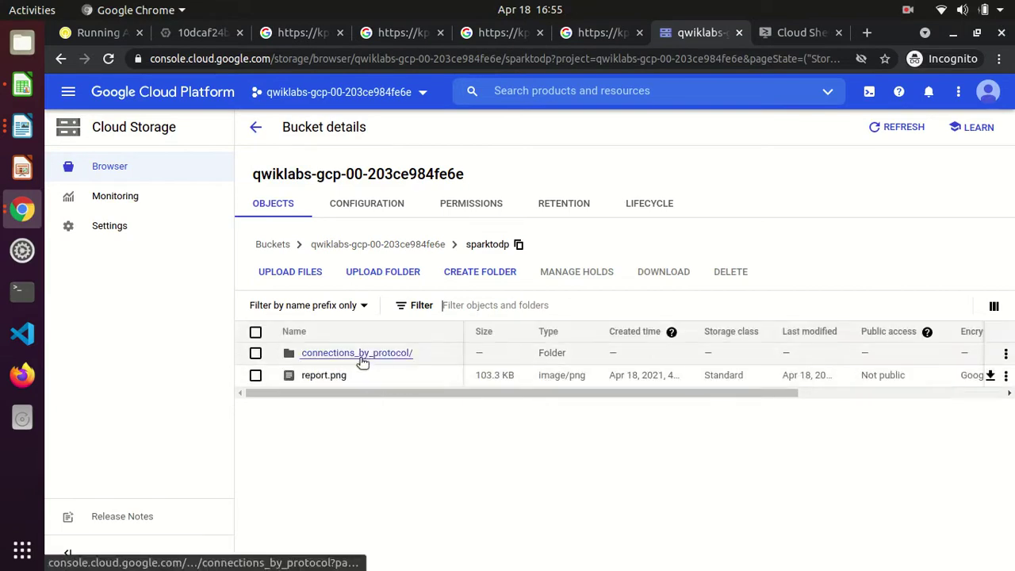
{"action": "left_click", "coordinate": [356, 358]}
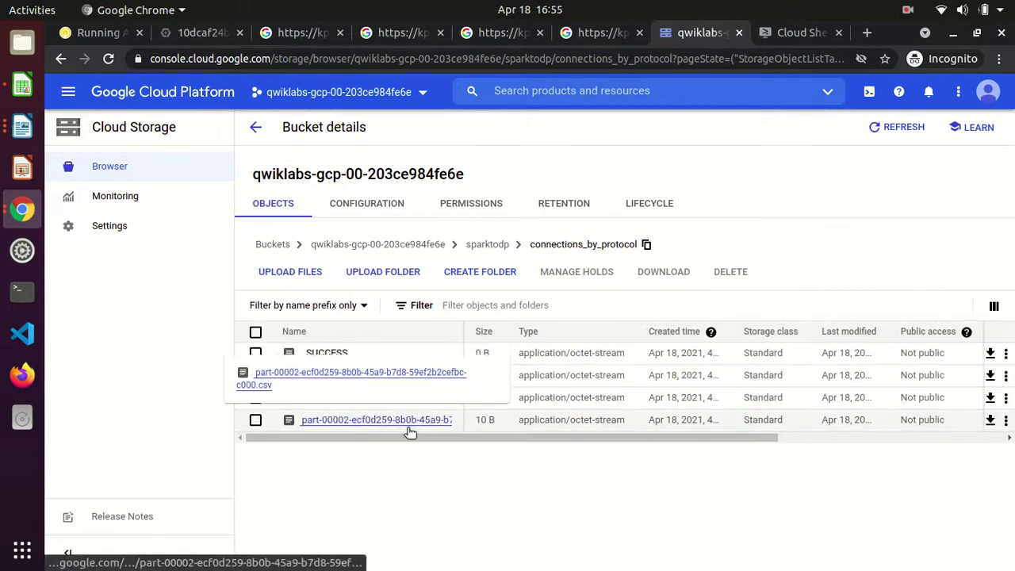
{"action": "left_click", "coordinate": [255, 127]}
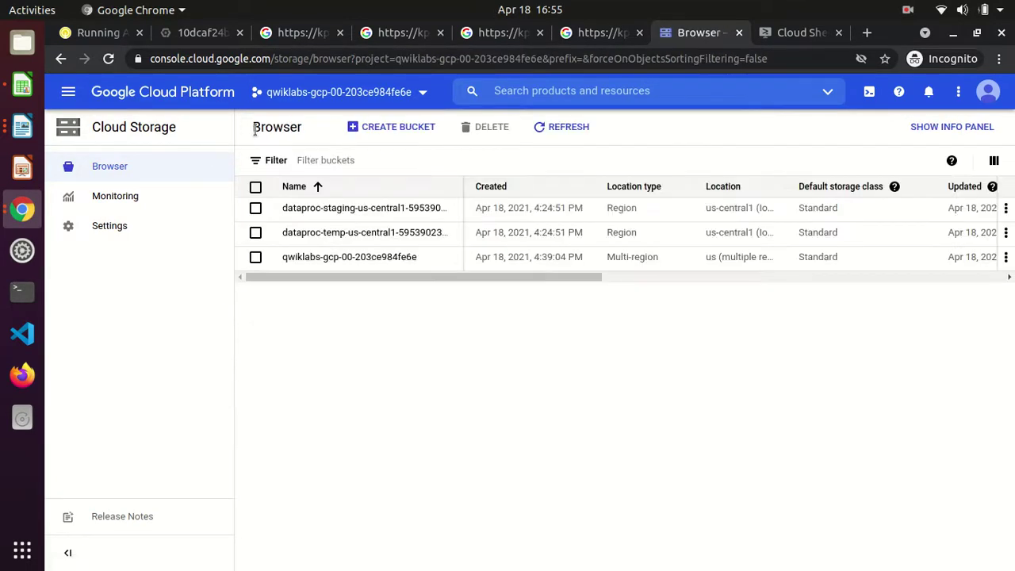
- Check the job output in Cloud Shell and re-examine the project bucket's sparktodp/connections_by_protocol folder
{"action": "left_click", "coordinate": [789, 32]}
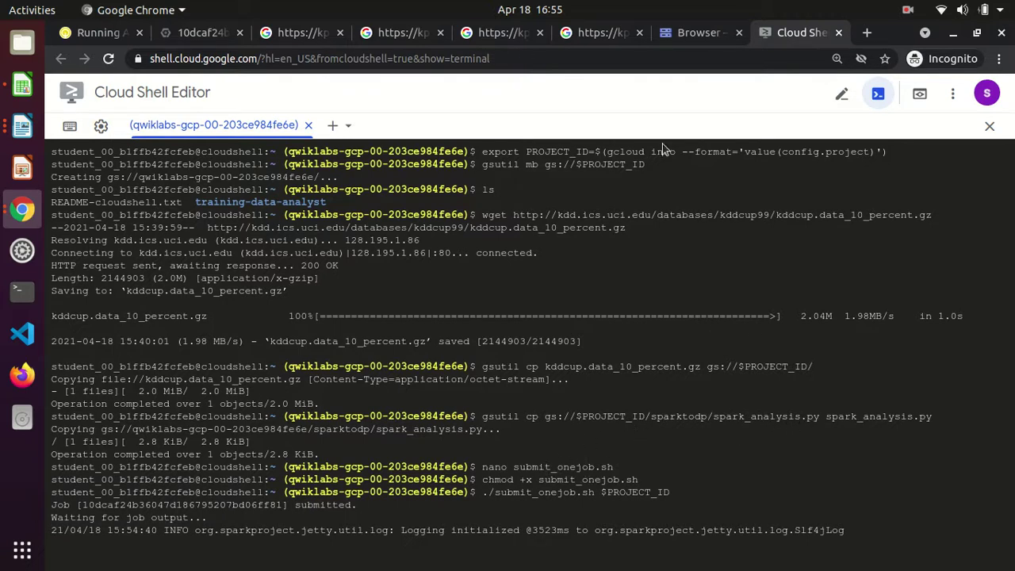
{"action": "left_click", "coordinate": [696, 34]}
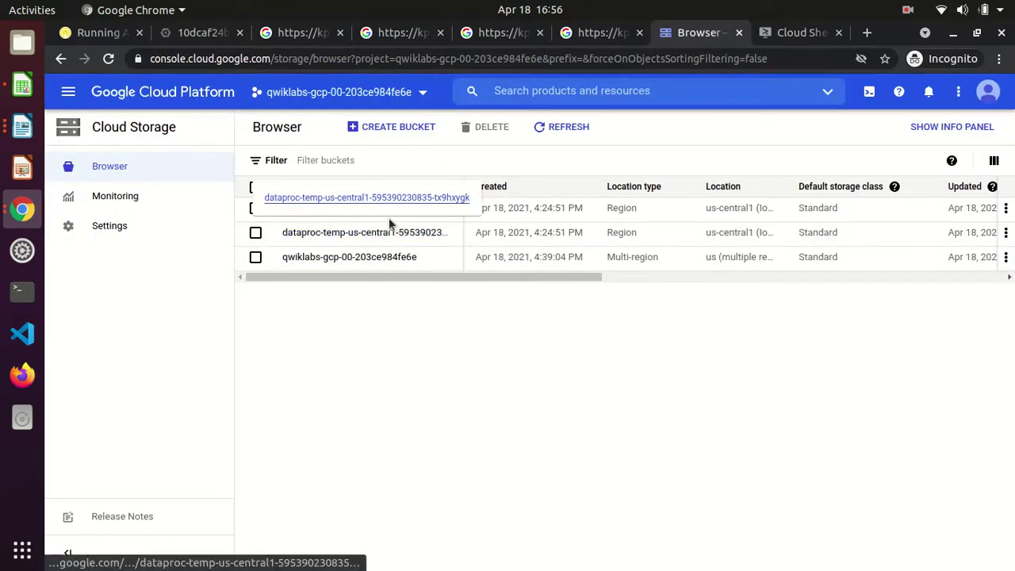
{"action": "left_click", "coordinate": [383, 258]}
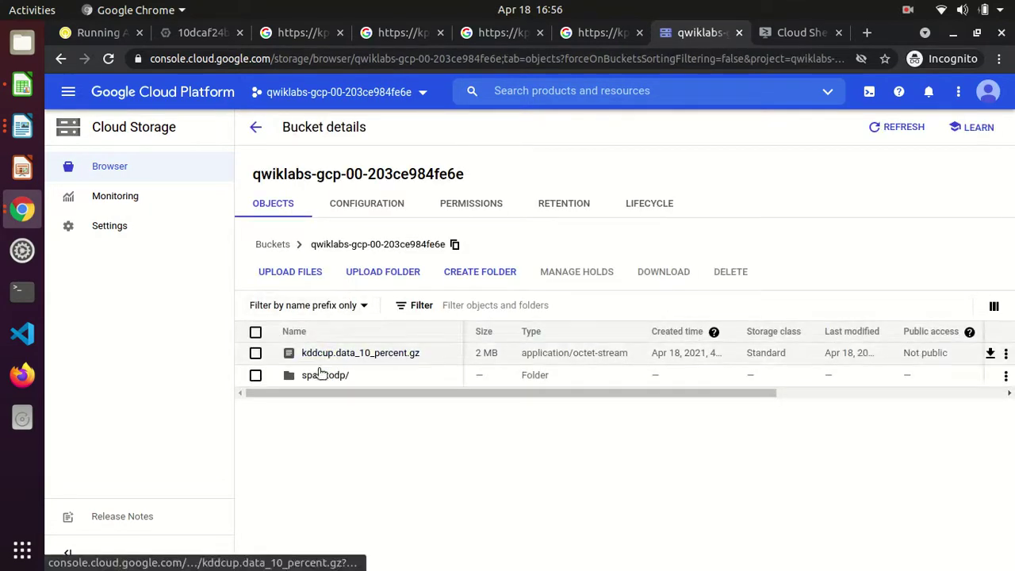
{"action": "left_click", "coordinate": [314, 377]}
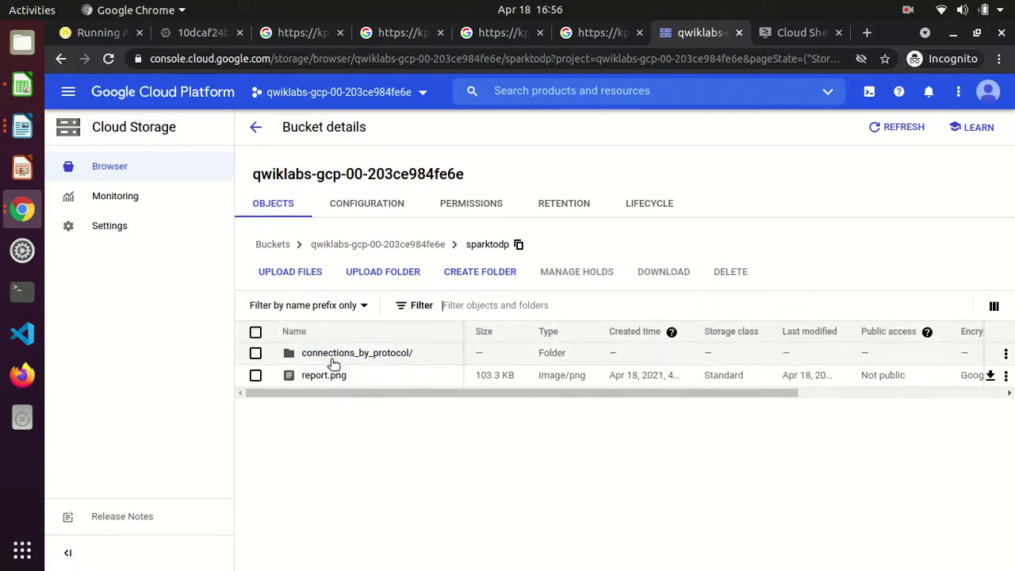
{"action": "left_click", "coordinate": [336, 354]}
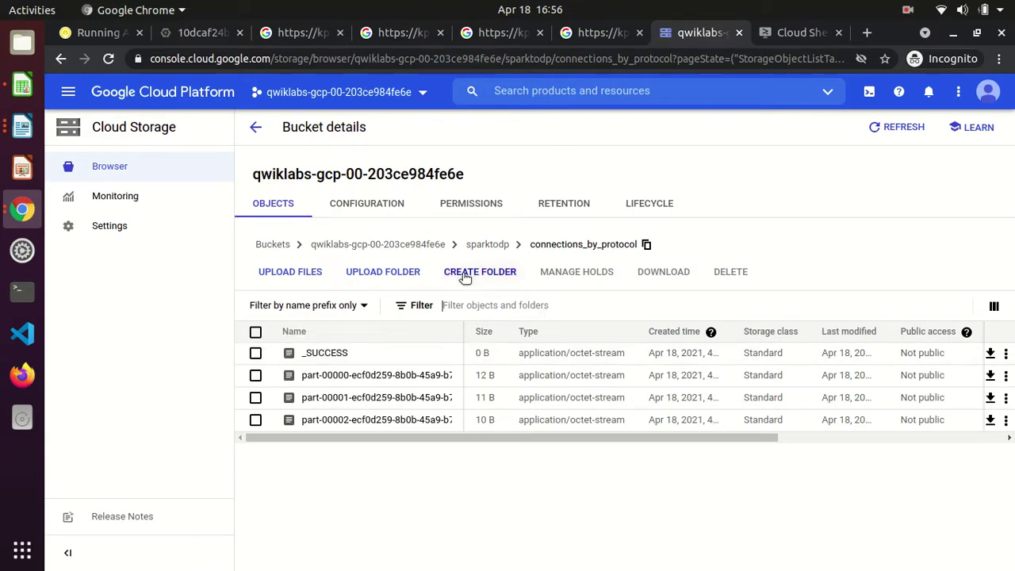
{"action": "left_click", "coordinate": [255, 127]}
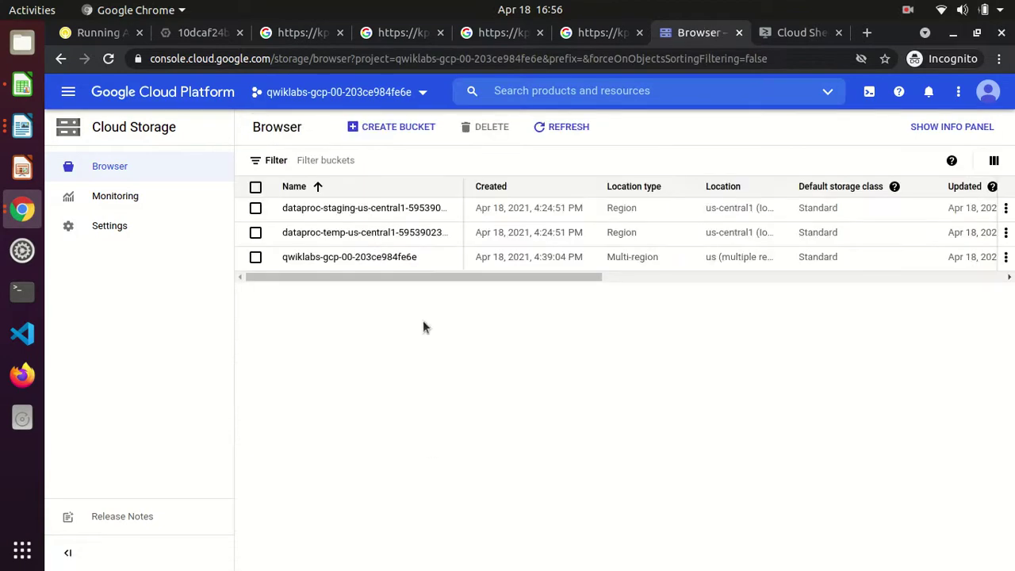
- Check the PySpark job's completion status on its Dataproc details page against the lab instructions
{"action": "left_click", "coordinate": [106, 34]}
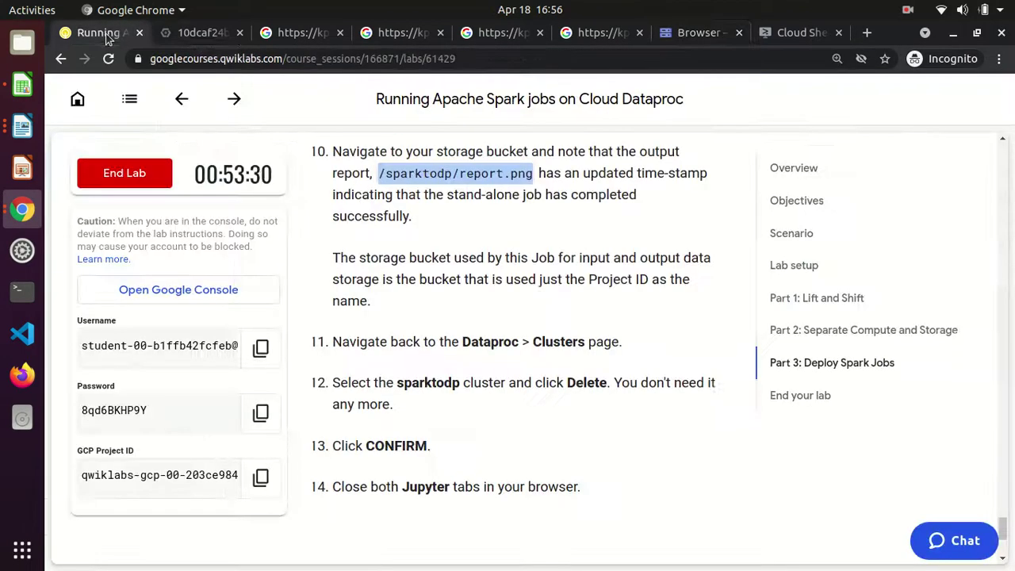
{"action": "left_click", "coordinate": [192, 34]}
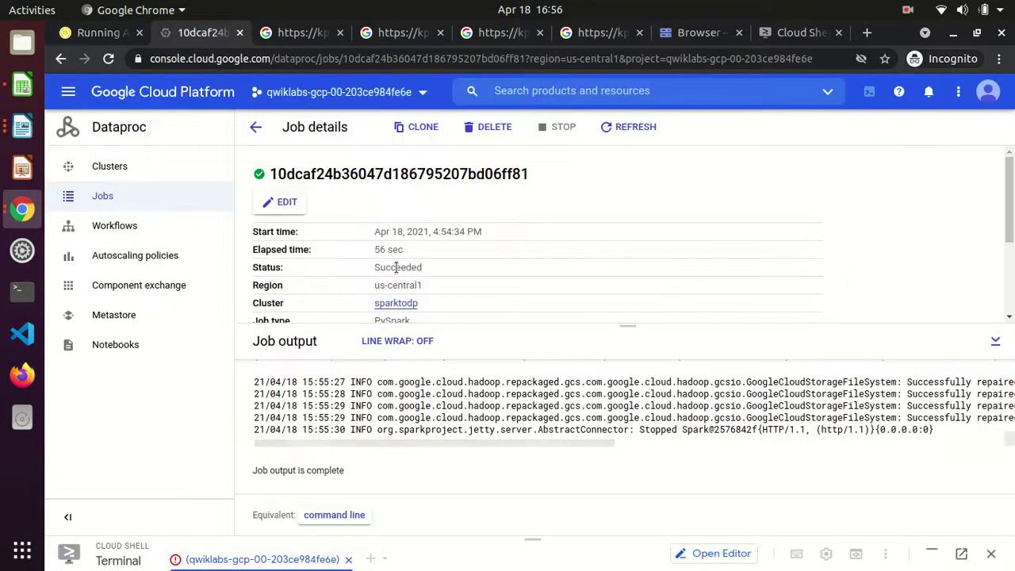
{"action": "double_click", "coordinate": [415, 267]}
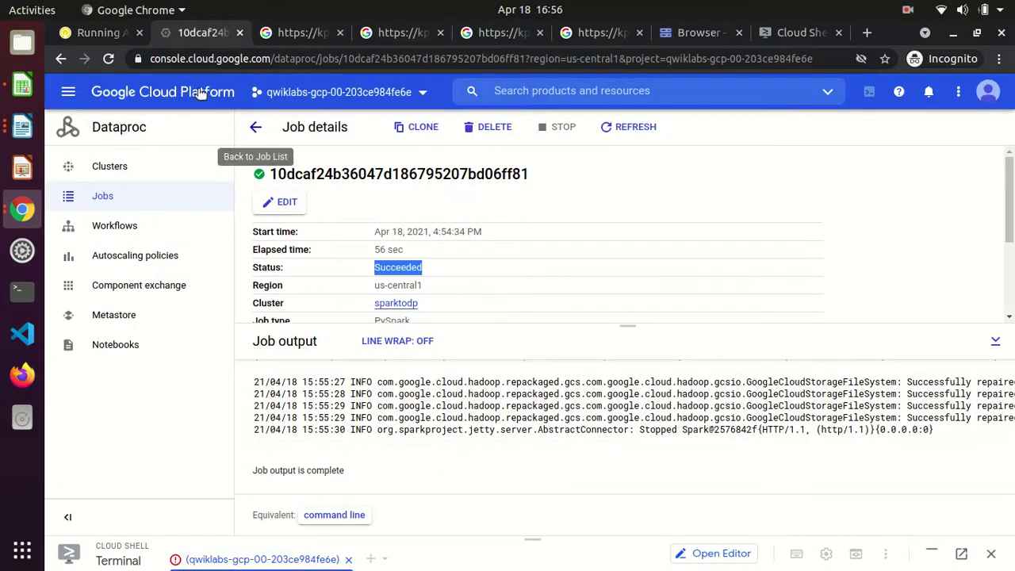
{"action": "left_click", "coordinate": [106, 32]}
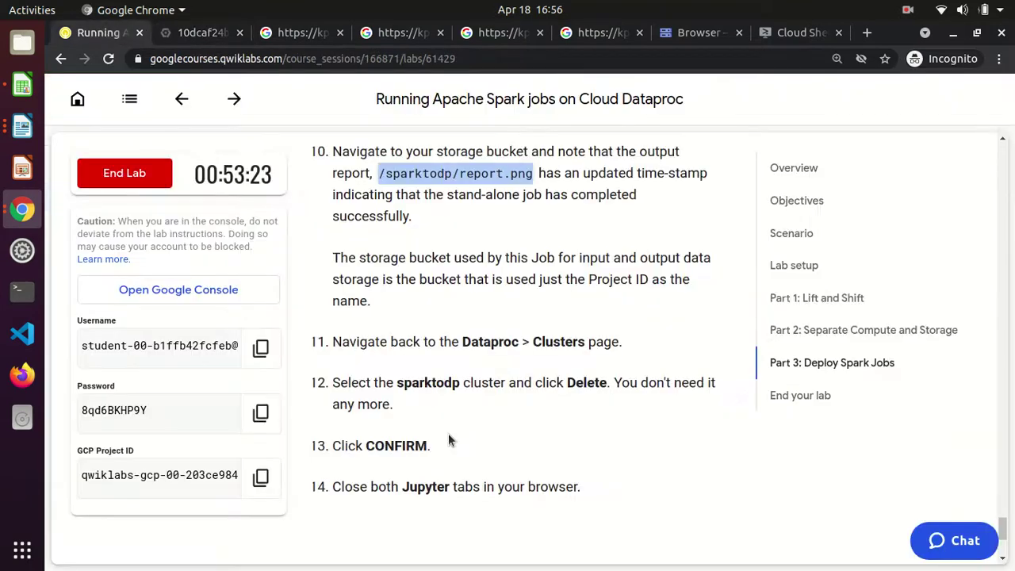
- Open the details of sparktodp/report.png in the project-ID bucket and view the report image through its authenticated URL
{"action": "left_click", "coordinate": [703, 35]}
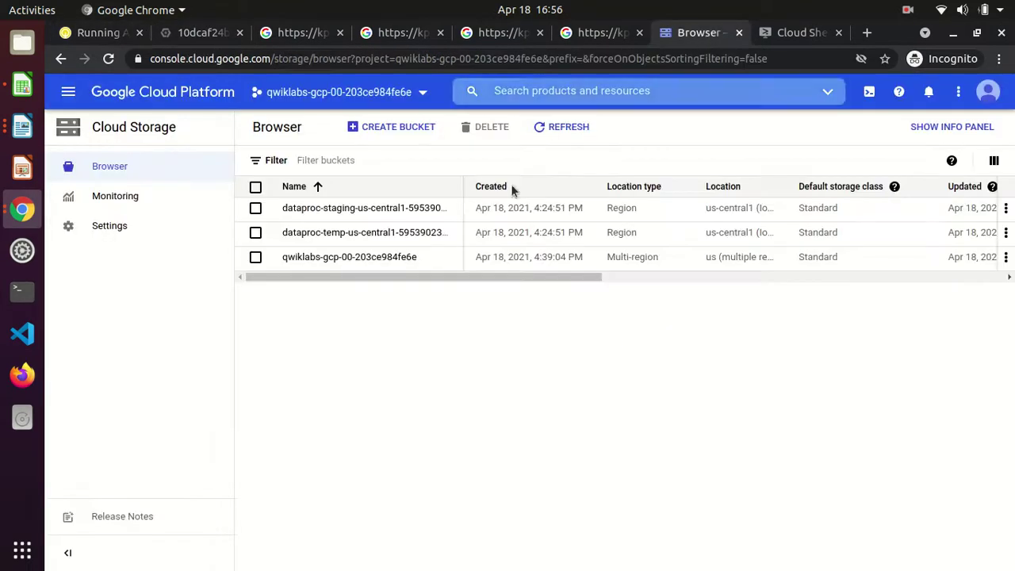
{"action": "left_click", "coordinate": [337, 258]}
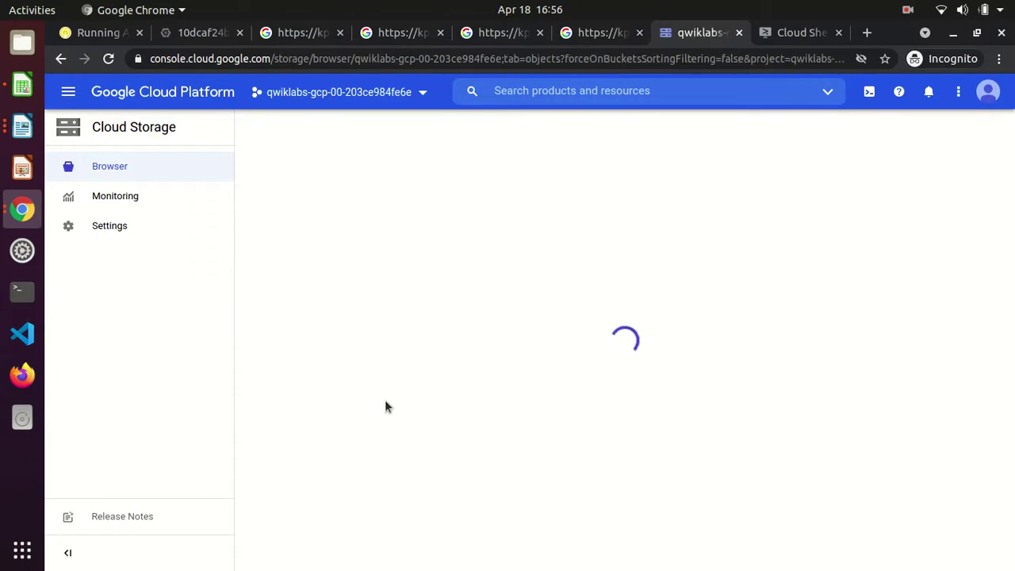
{"action": "left_click", "coordinate": [326, 376]}
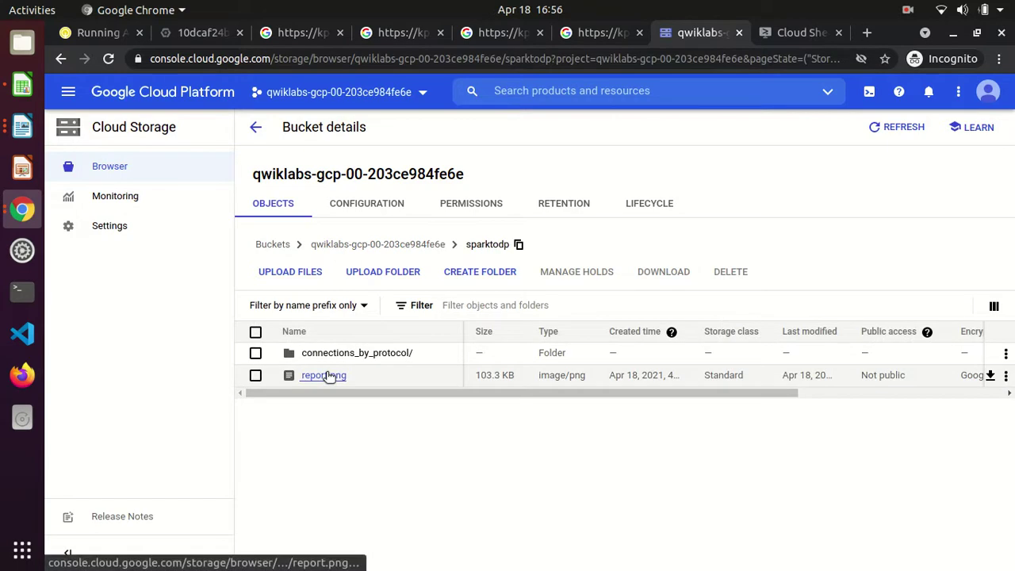
{"action": "left_click", "coordinate": [327, 376]}
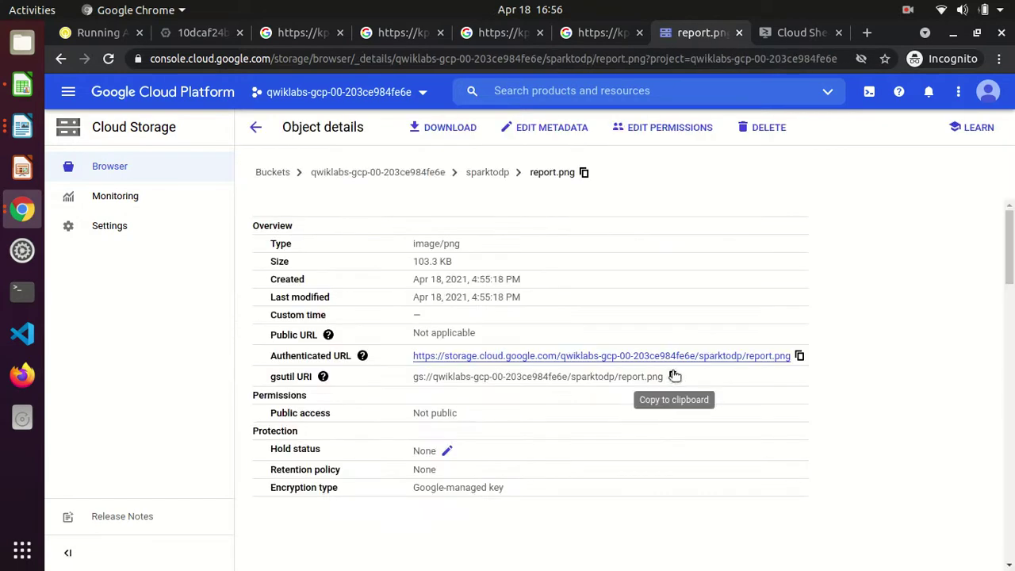
{"action": "left_click", "coordinate": [725, 357]}
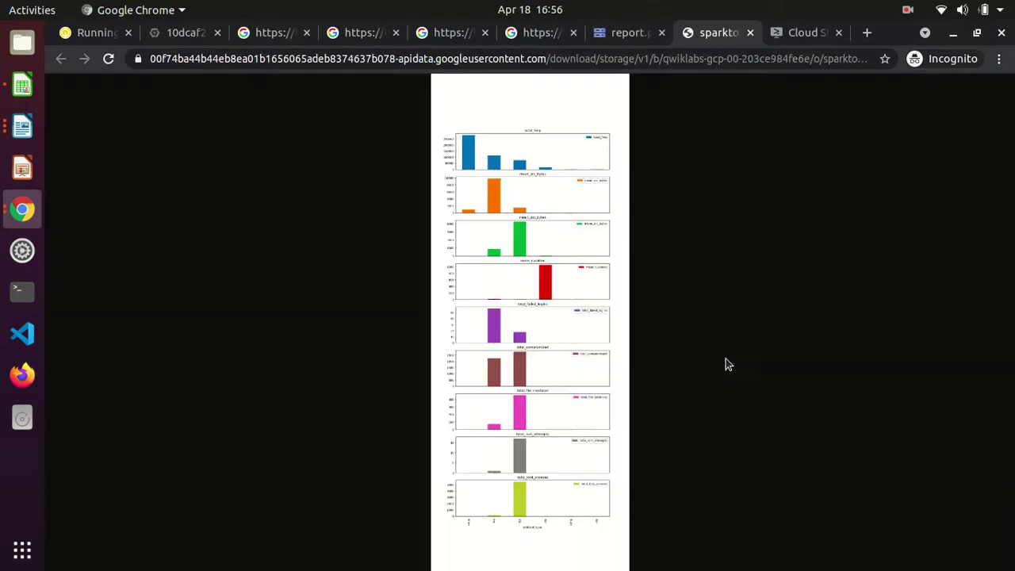
- Enlarge the report image and examine its charts down to total_root_acceses, then restore the fitted view
{"action": "left_click", "coordinate": [501, 347]}
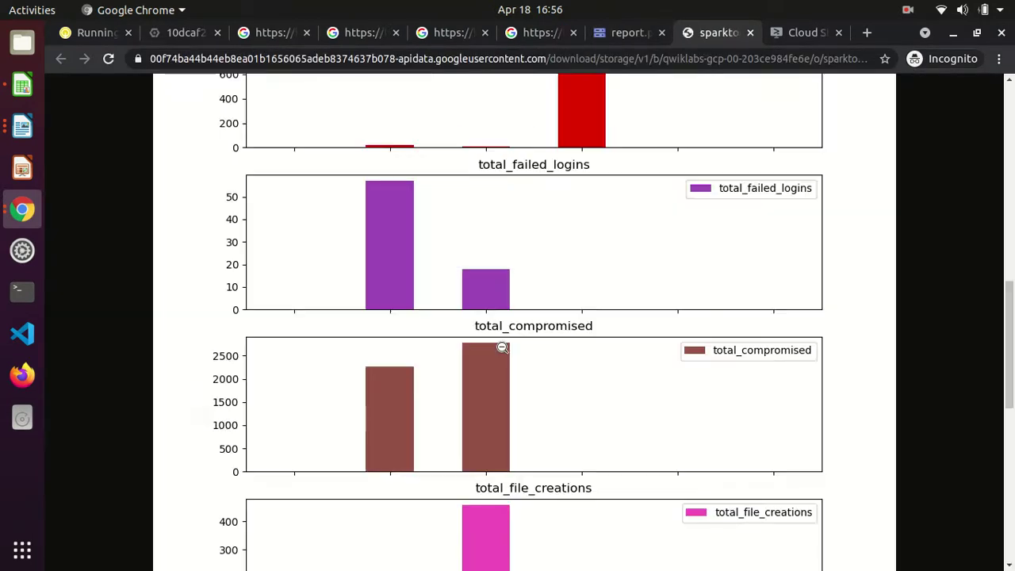
{"action": "left_click_drag", "start_coordinate": [1009, 351], "coordinate": [1008, 505]}
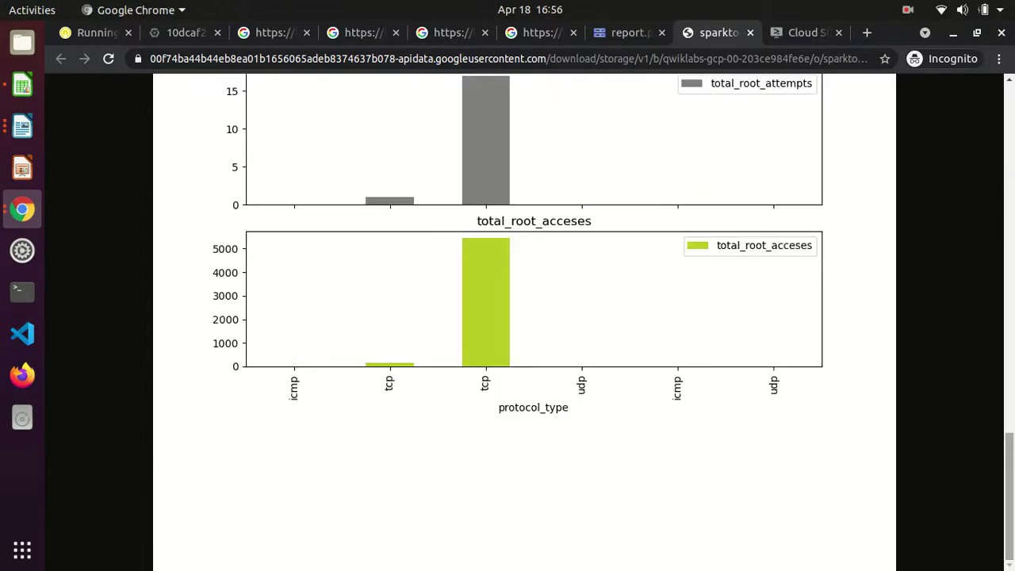
{"action": "left_click", "coordinate": [734, 370]}
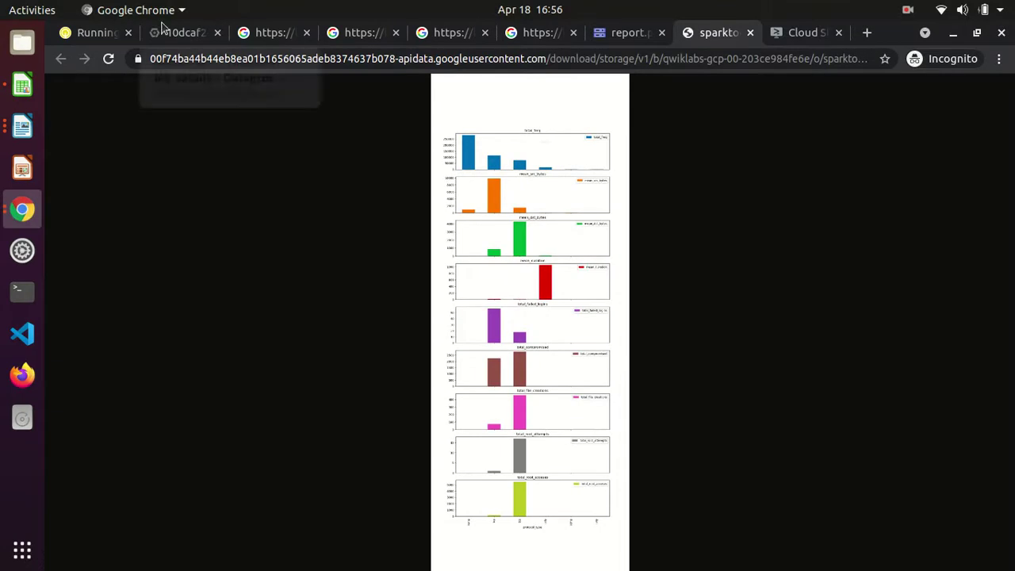
- Delete the sparktodp cluster from the Dataproc clusters list and confirm the deletion
{"action": "left_click", "coordinate": [86, 33]}
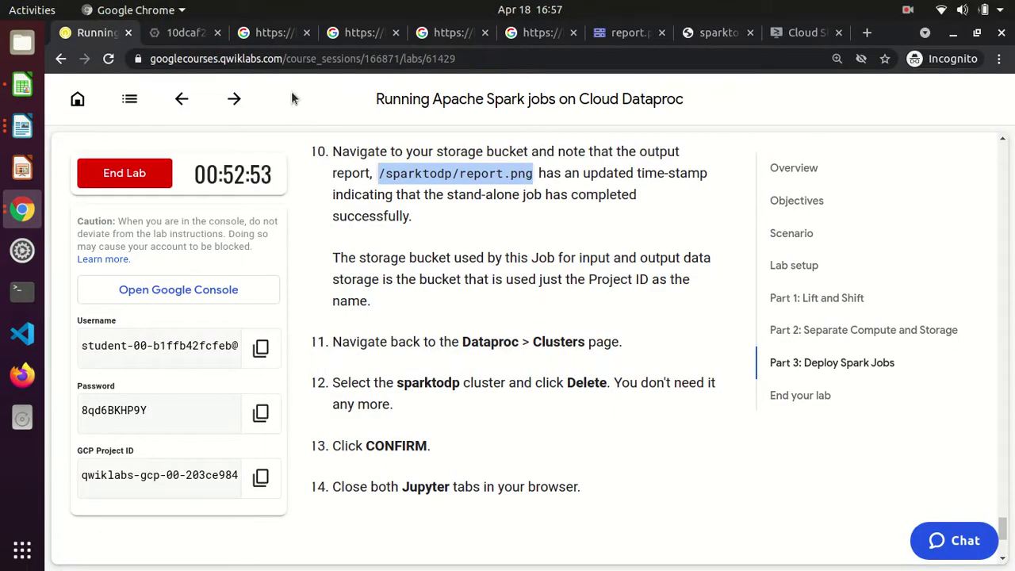
{"action": "left_click", "coordinate": [198, 35]}
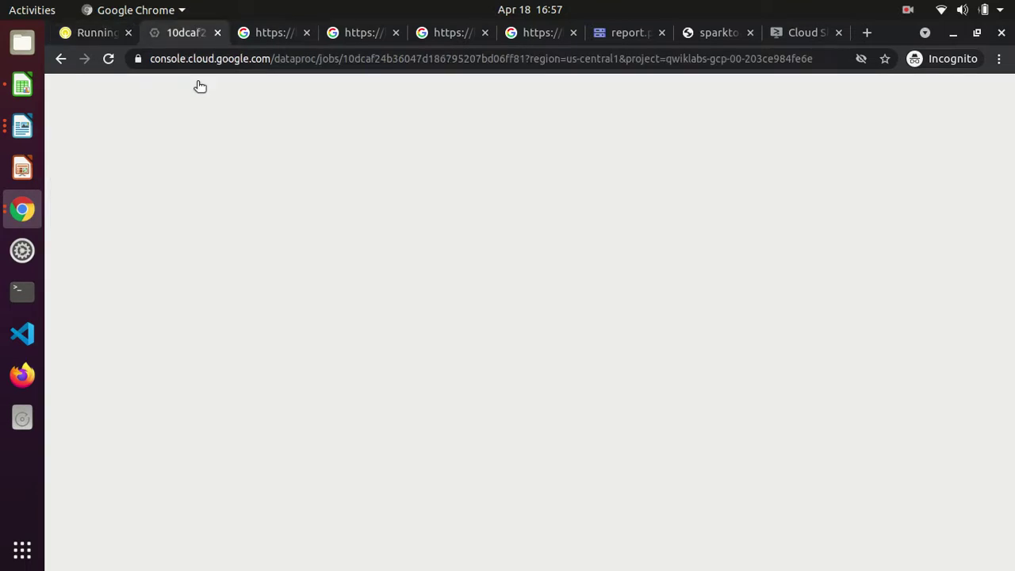
{"action": "left_click", "coordinate": [132, 165]}
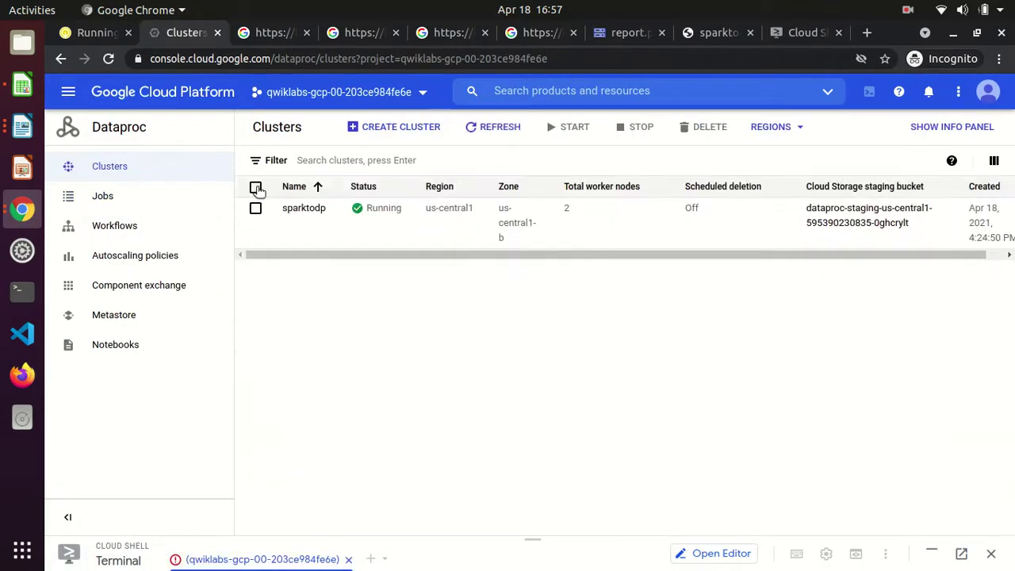
{"action": "left_click", "coordinate": [257, 209]}
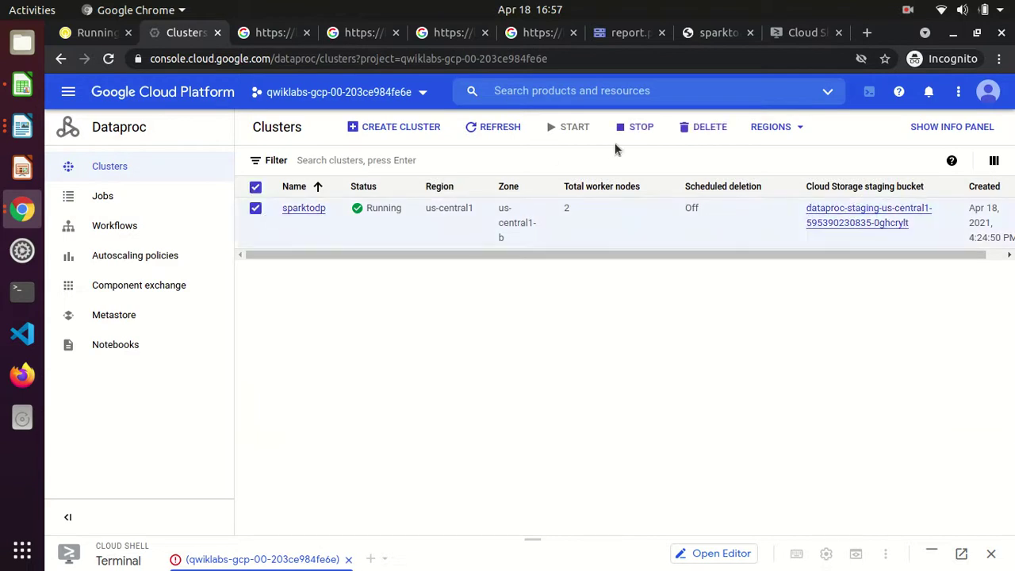
{"action": "left_click", "coordinate": [702, 127]}
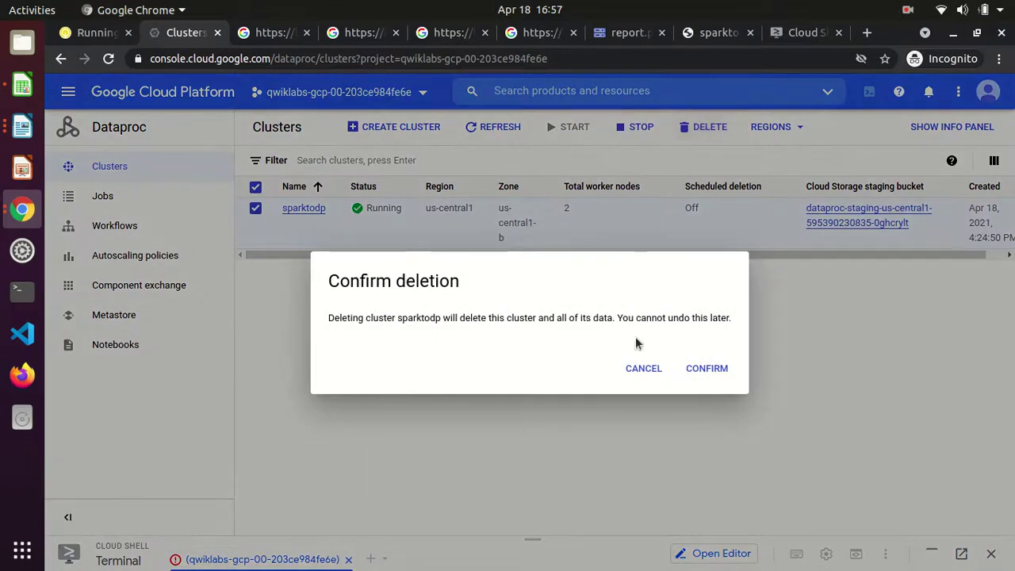
{"action": "left_click", "coordinate": [706, 369]}
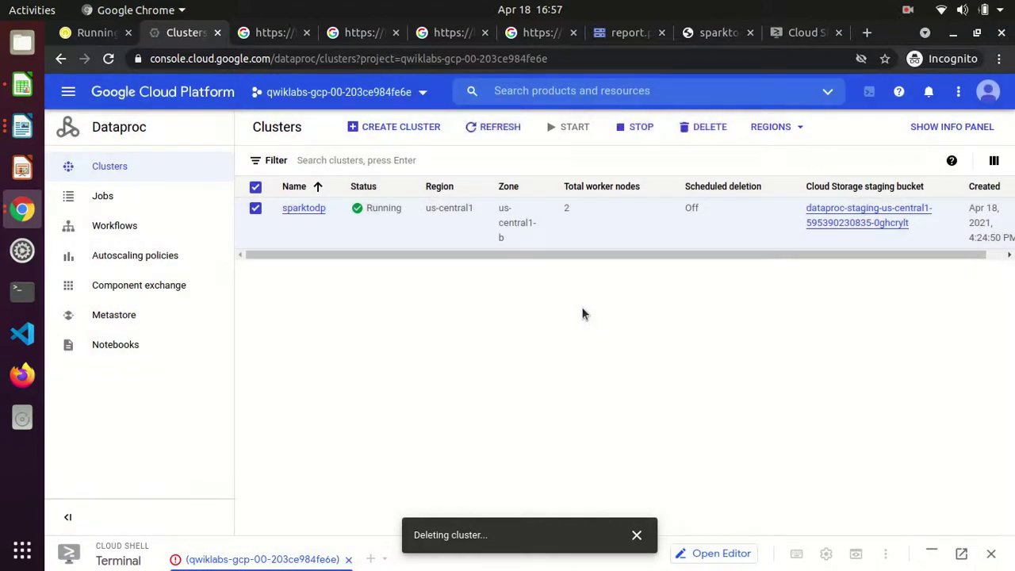
- Review the remaining lab instructions through End your lab and close the Jupyter file browser page for the GCS folder
{"action": "left_click", "coordinate": [91, 32]}
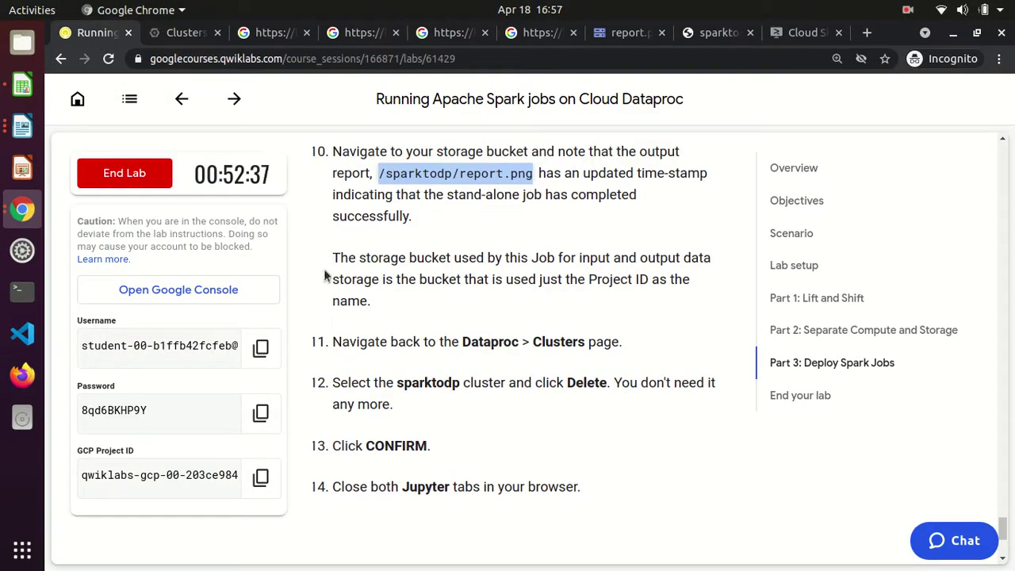
{"action": "left_click", "coordinate": [405, 475]}
{"action": "scroll", "coordinate": [406, 478], "scroll_direction": "down", "scroll_amount": 5}
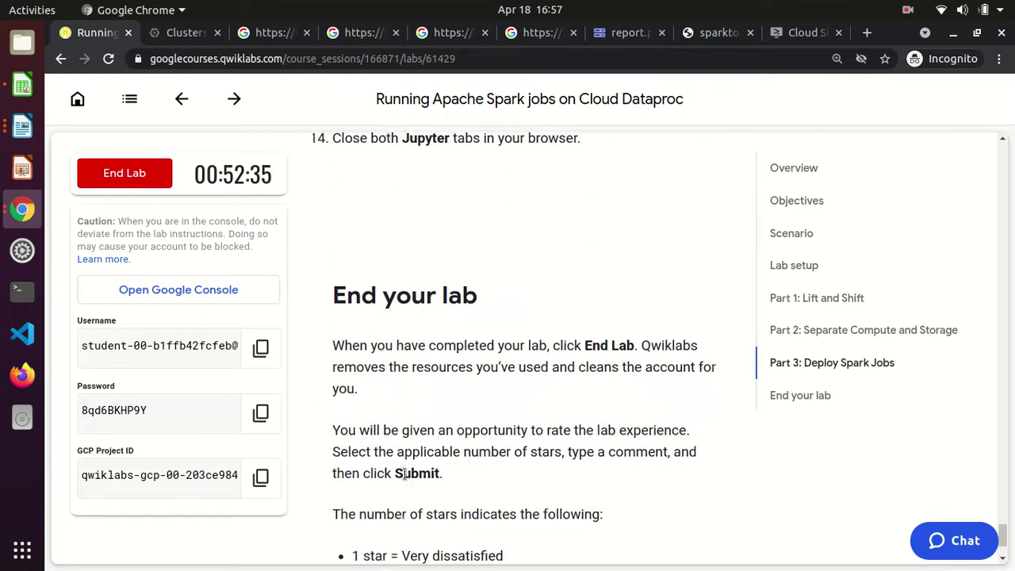
{"action": "left_click", "coordinate": [270, 33]}
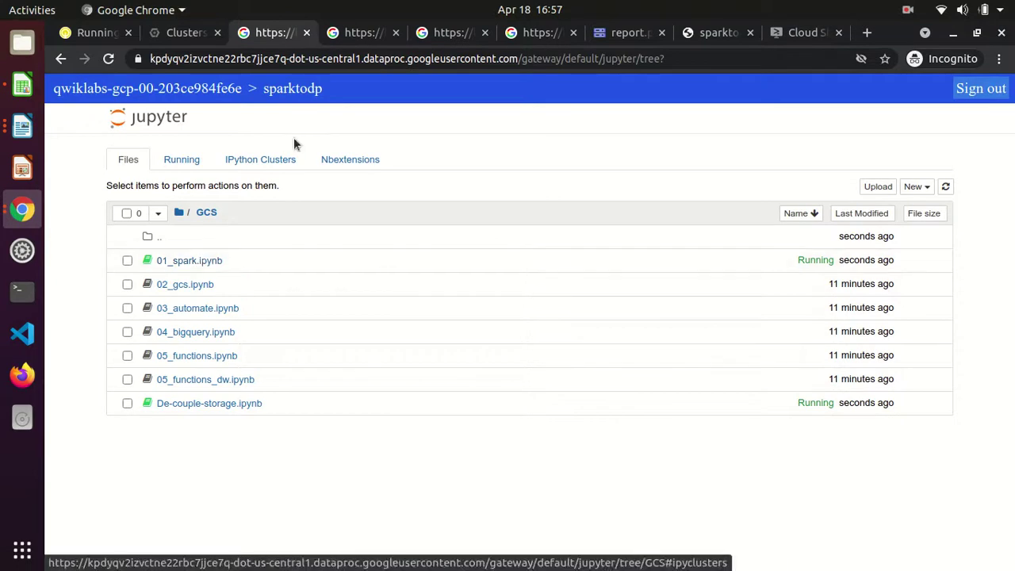
{"action": "left_click", "coordinate": [306, 34]}
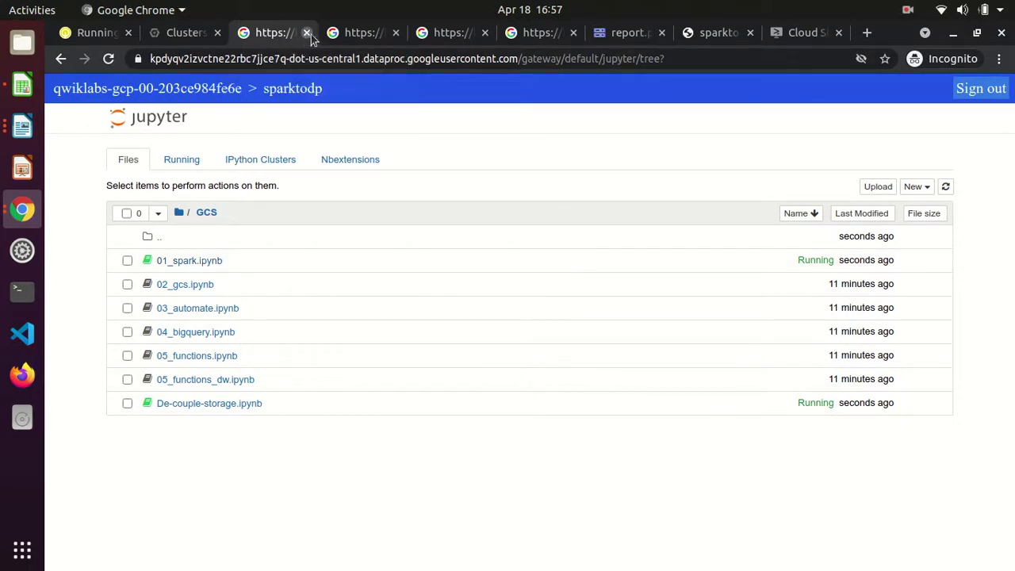
- List the home directory files in Cloud Shell and print the contents of spark_analysis.py with cat
{"action": "left_click", "coordinate": [689, 36]}
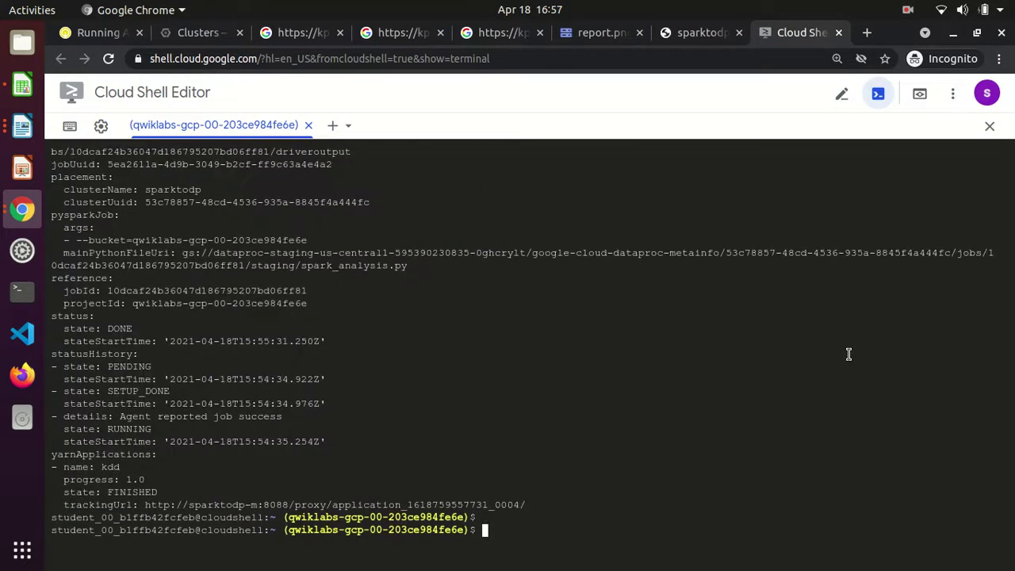
{"action": "type", "text": "ls"}
{"action": "key", "text": "Return"}
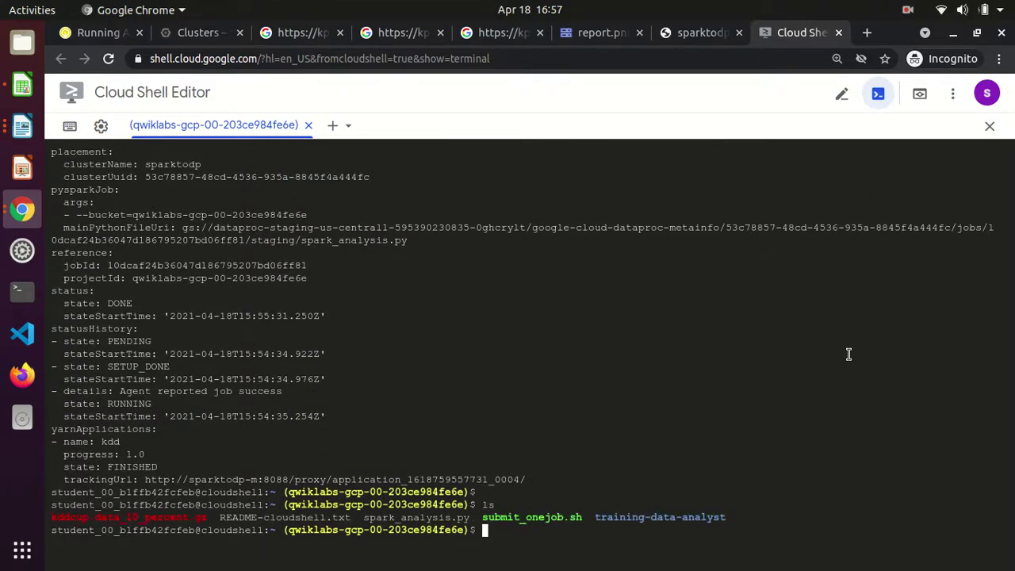
{"action": "type", "text": "cat spar"}
{"action": "key", "text": "Tab"}
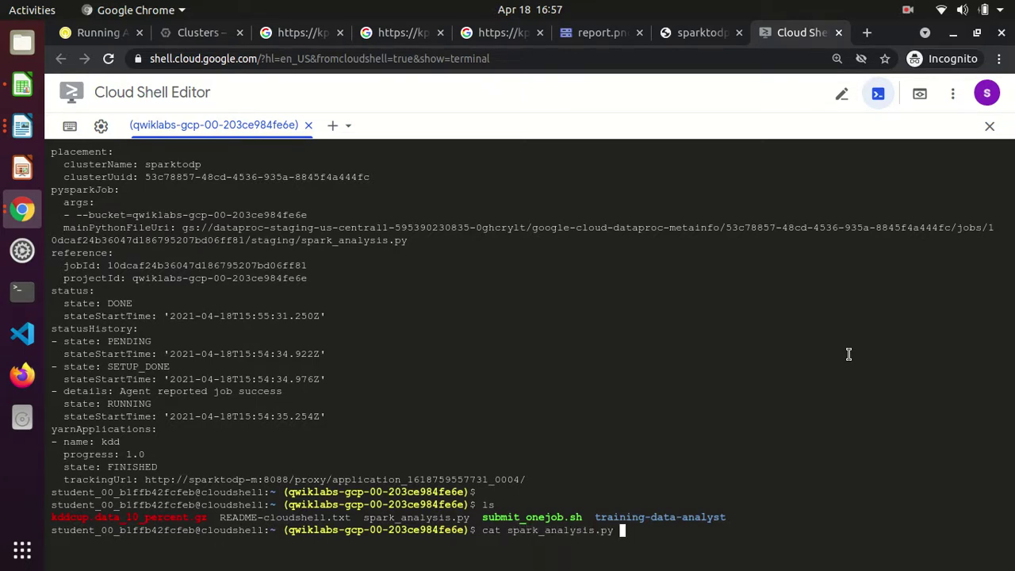
{"action": "key", "text": "Return"}
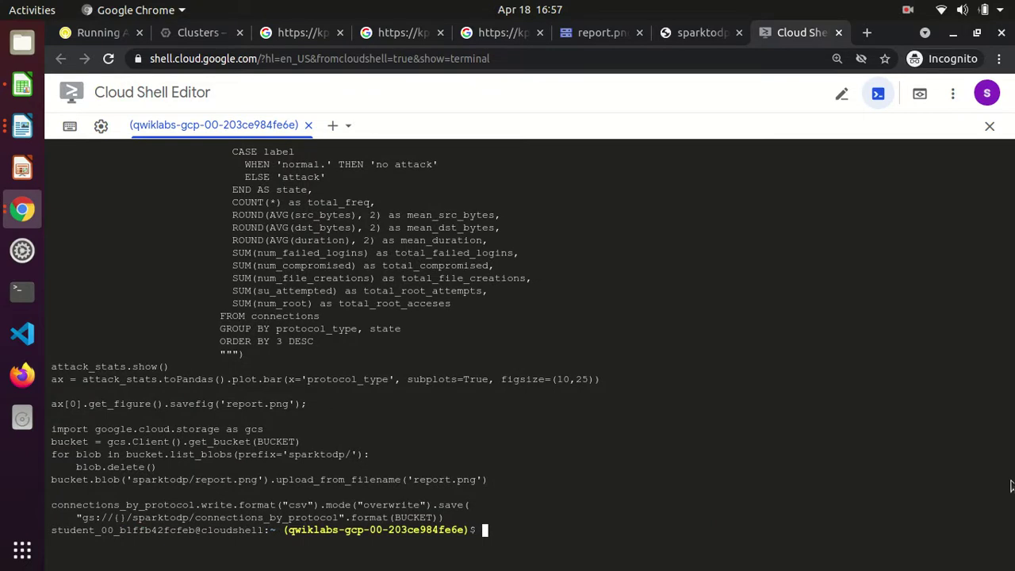
- Open spark_analysis.py in nano, read through the code to its end, exit the editor and clear the terminal
{"action": "type", "text": "nano spark"}
{"action": "key", "text": "Tab"}
{"action": "key", "text": "Return"}
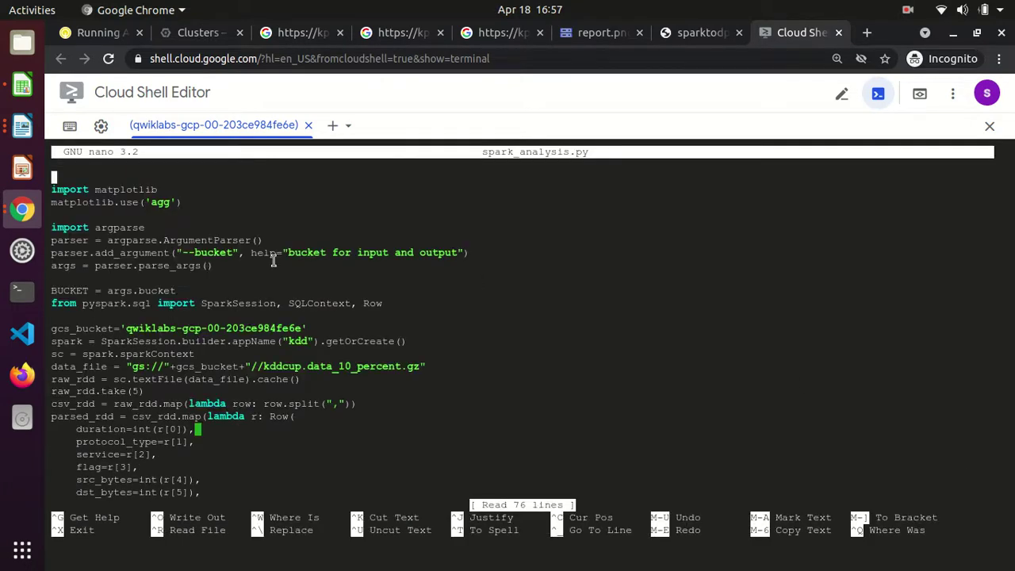
{"action": "key", "text": "Down"}
{"action": "key", "text": "Down"}
{"action": "key", "text": "Down"}
{"action": "key", "text": "Down"}
{"action": "key", "text": "Down"}
{"action": "key", "text": "Down"}
{"action": "key", "text": "Down"}
{"action": "key", "text": "Down"}
{"action": "key", "text": "Down"}
{"action": "key", "text": "Down"}
{"action": "key", "text": "Down"}
{"action": "key", "text": "Down"}
{"action": "key", "text": "Down"}
{"action": "key", "text": "Down"}
{"action": "key", "text": "Down"}
{"action": "key", "text": "Down"}
{"action": "key", "text": "Down"}
{"action": "key", "text": "Down"}
{"action": "key", "text": "Down"}
{"action": "key", "text": "Down"}
{"action": "key", "text": "Down"}
{"action": "key", "text": "Down"}
{"action": "key", "text": "Down"}
{"action": "key", "text": "Down"}
{"action": "key", "text": "Down"}
{"action": "key", "text": "Down"}
{"action": "key", "text": "Down"}
{"action": "key", "text": "Down"}
{"action": "key", "text": "Down"}
{"action": "key", "text": "Down"}
{"action": "key", "text": "Down"}
{"action": "key", "text": "Down"}
{"action": "key", "text": "Down"}
{"action": "key", "text": "Down"}
{"action": "key", "text": "Down"}
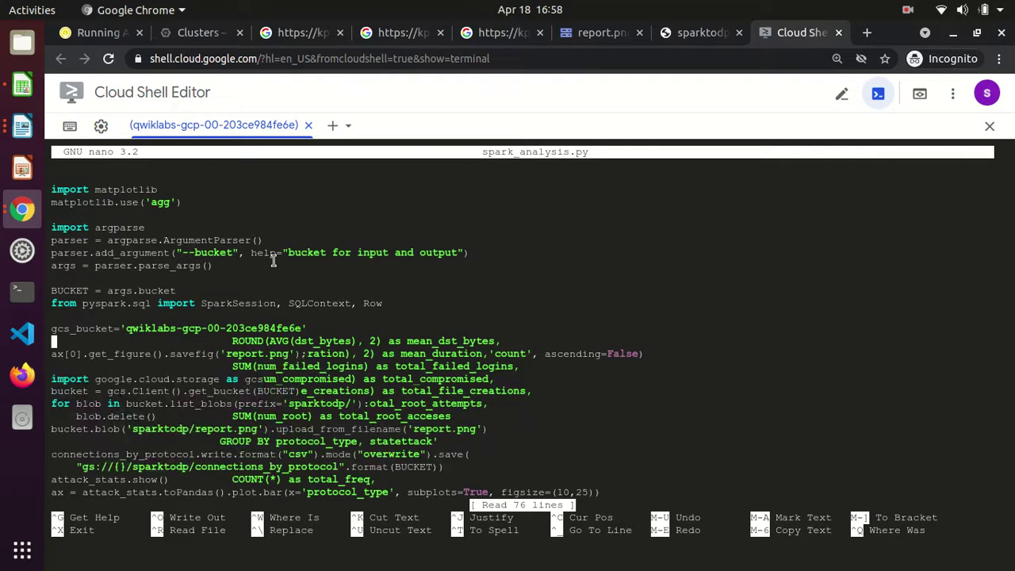
{"action": "key", "text": "Down"}
{"action": "key", "text": "Down"}
{"action": "key", "text": "Down"}
{"action": "key", "text": "Down"}
{"action": "key", "text": "Down"}
{"action": "key", "text": "Down"}
{"action": "key", "text": "Down"}
{"action": "key", "text": "Down"}
{"action": "key", "text": "Down"}
{"action": "key", "text": "Down"}
{"action": "key", "text": "Down"}
{"action": "key", "text": "ctrl+x"}
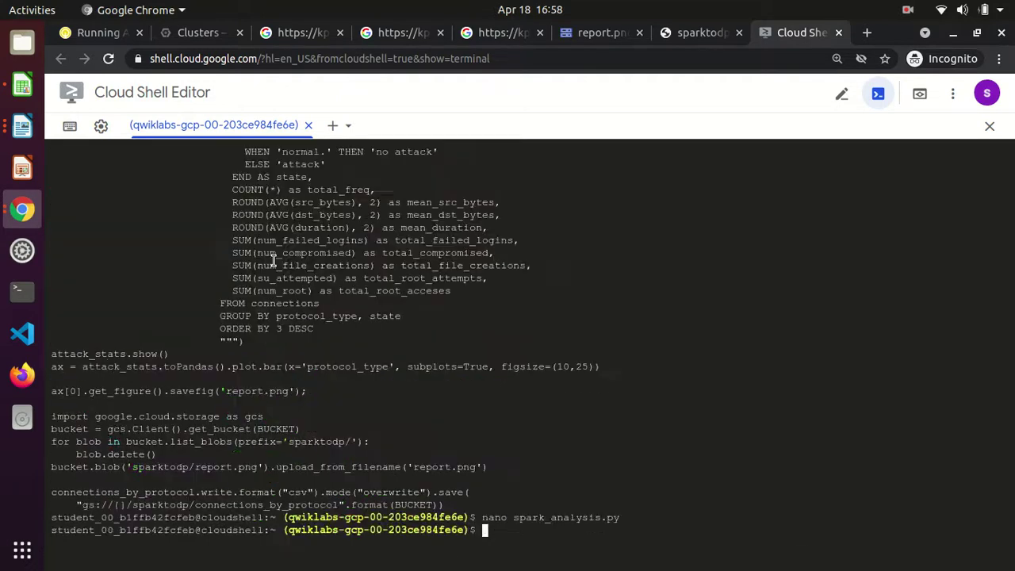
{"action": "type", "text": "clear"}
{"action": "key", "text": "Return"}
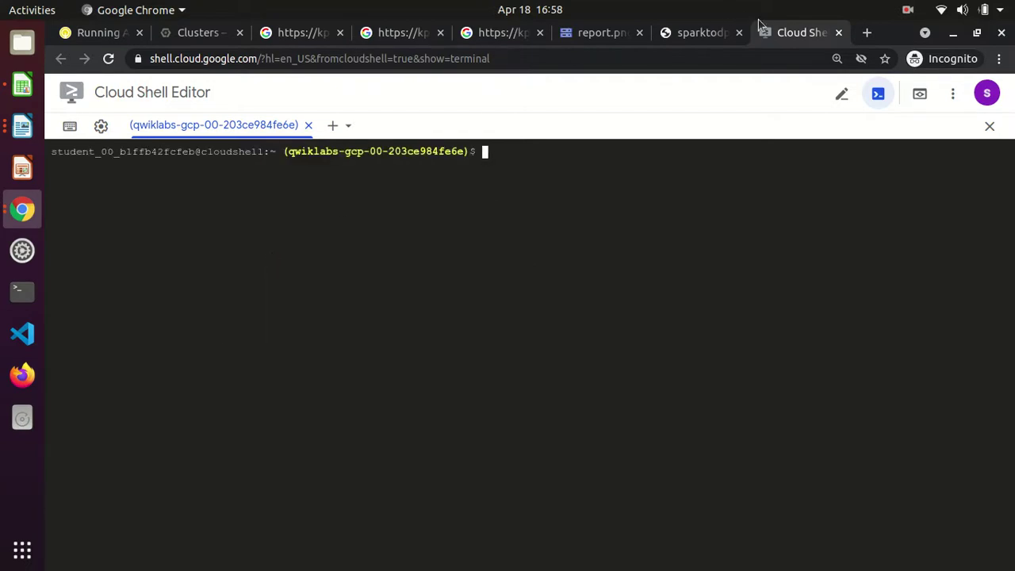
- Copy the "%%writefile spark_analysis.py" line from the PySpark-analysis-file notebook's first cell and paste it into a new tab's address bar
{"action": "left_click", "coordinate": [511, 32]}
{"action": "left_click_drag", "start_coordinate": [1009, 527], "coordinate": [1009, 207]}
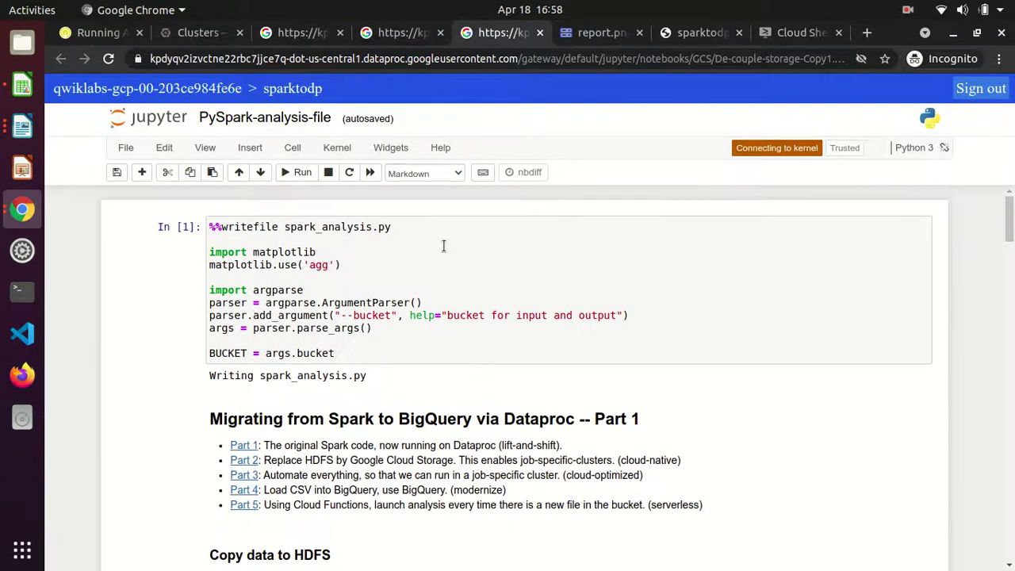
{"action": "left_click_drag", "start_coordinate": [397, 227], "coordinate": [208, 228]}
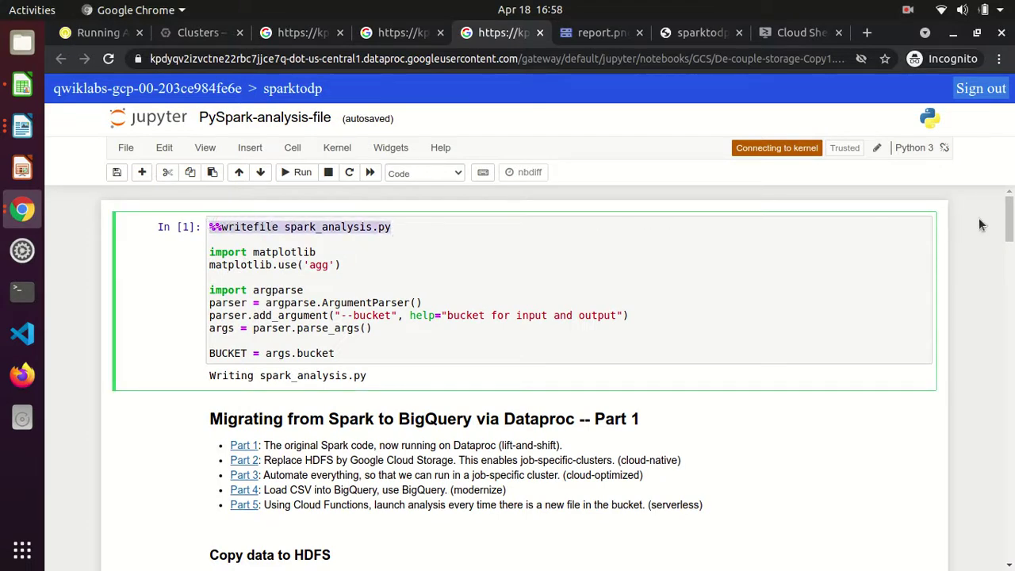
{"action": "mouse_move", "coordinate": [1009, 214]}
{"action": "left_mouse_down"}
{"action": "mouse_move", "coordinate": [1009, 264]}
{"action": "mouse_move", "coordinate": [1009, 202]}
{"action": "left_mouse_up"}
{"action": "left_click", "coordinate": [867, 32]}
{"action": "key", "text": "ctrl+v"}
{"action": "key", "text": "ctrl+a"}
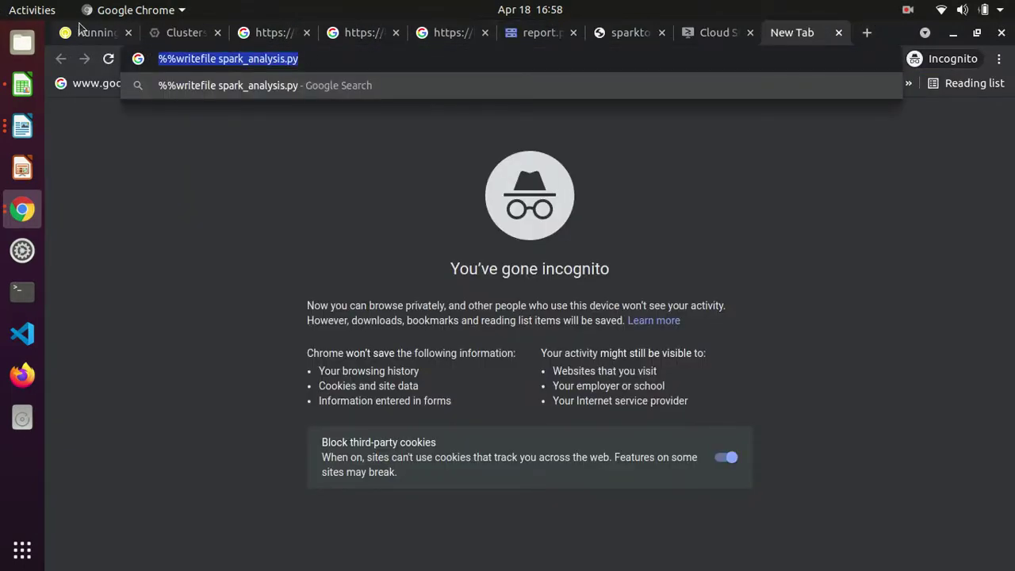
- Check the lab's closing instructions, the Dataproc clusters page and the open 01_spark notebook
{"action": "left_click", "coordinate": [109, 33]}
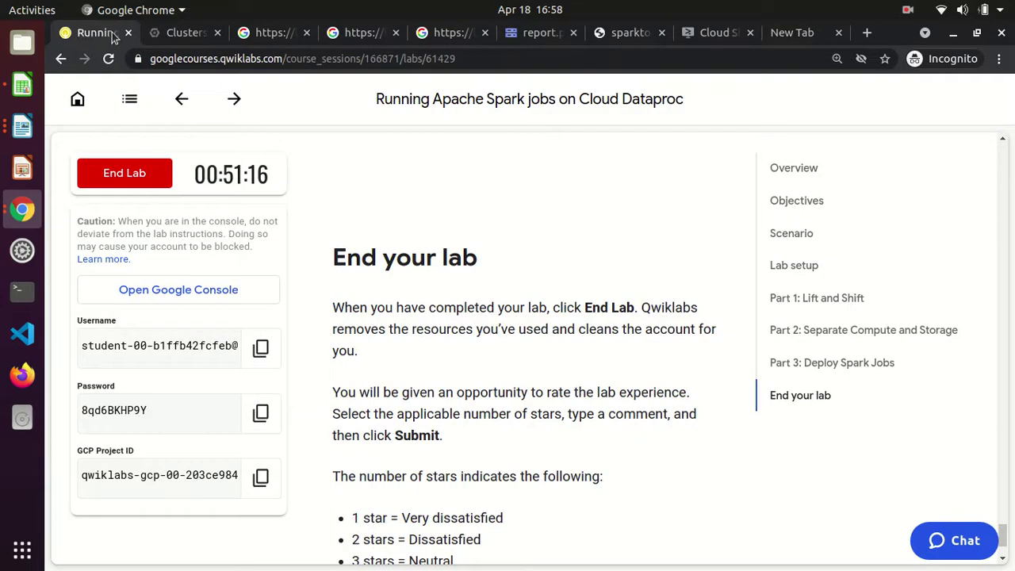
{"action": "left_click", "coordinate": [187, 35]}
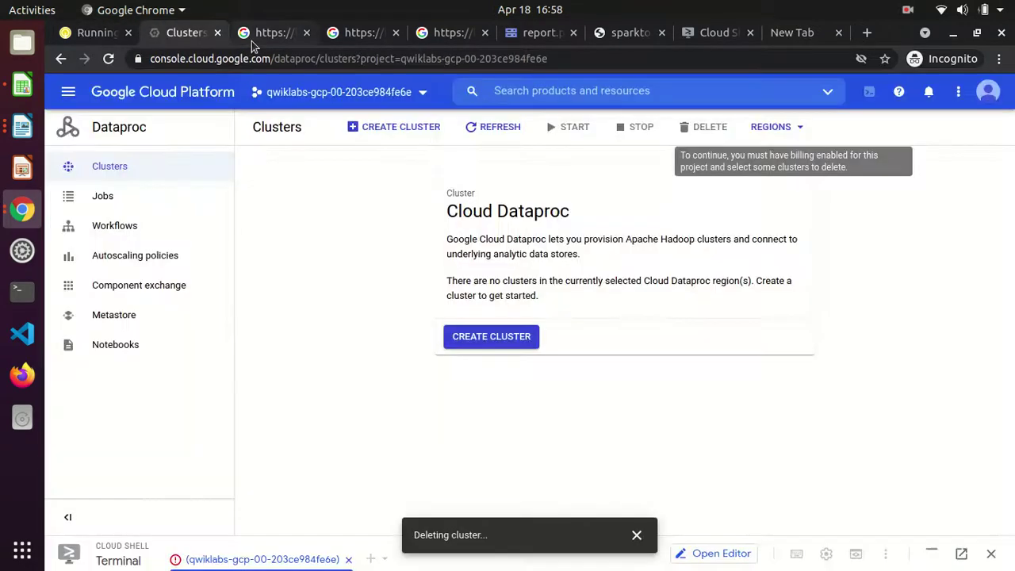
{"action": "left_click", "coordinate": [256, 34]}
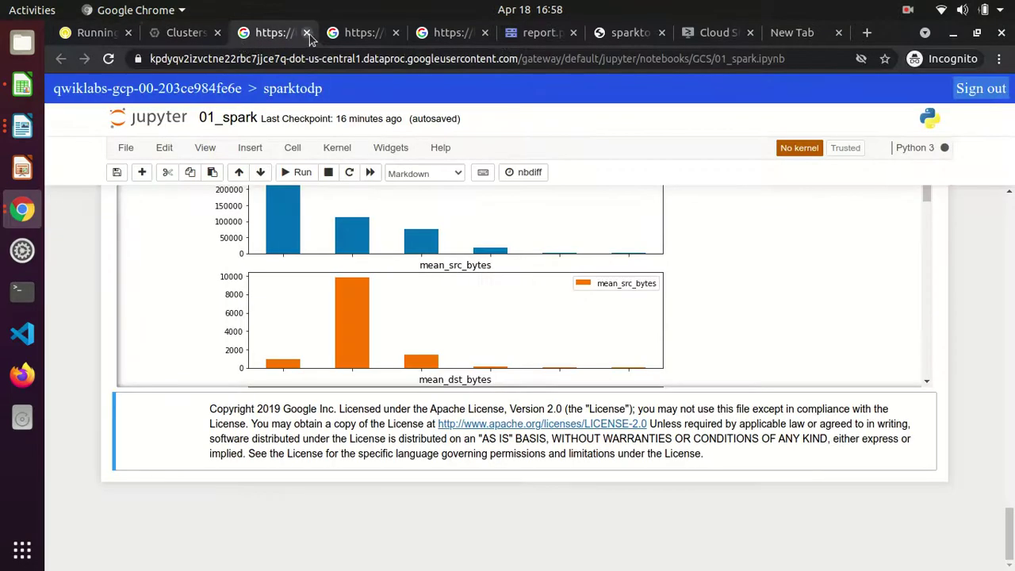
- End the Qwiklabs lab and confirm ending it
{"action": "left_click", "coordinate": [90, 32]}
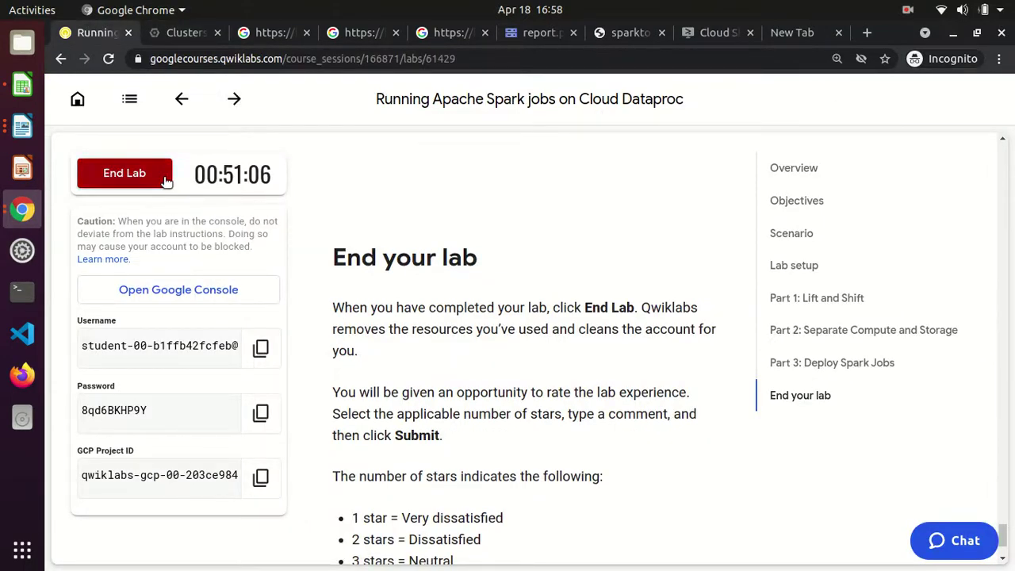
{"action": "left_click", "coordinate": [568, 309]}
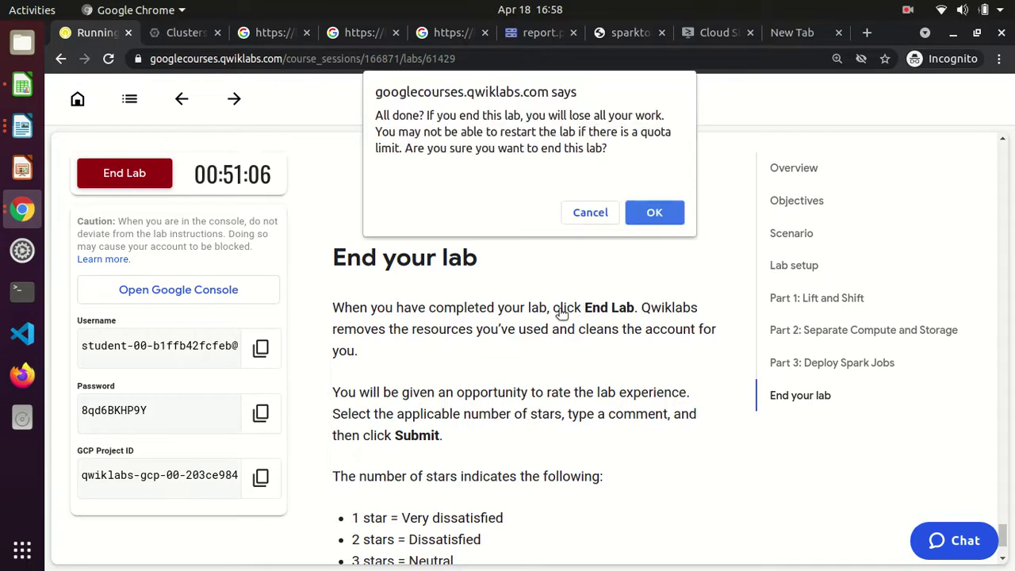
{"action": "left_click", "coordinate": [650, 214]}
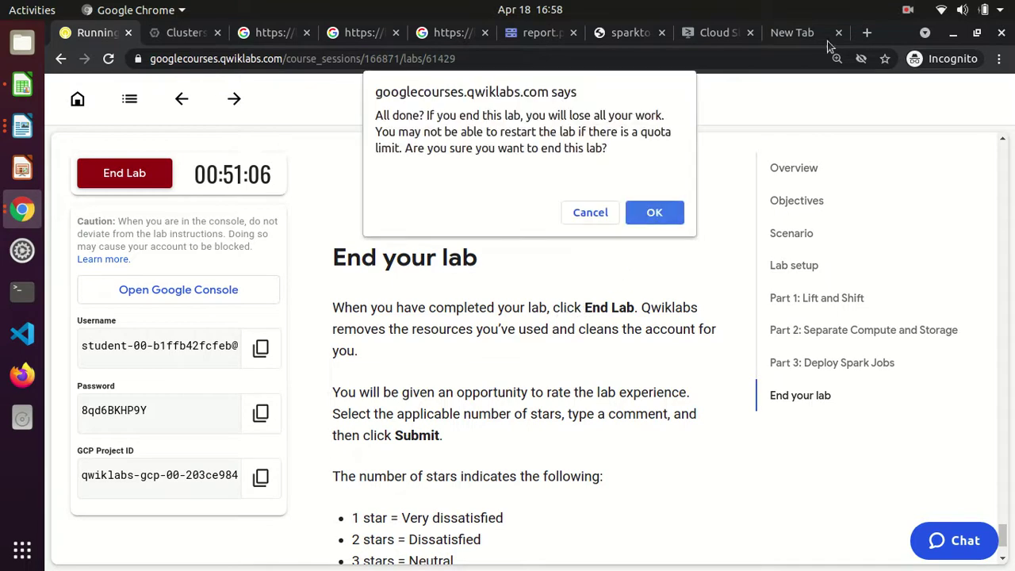